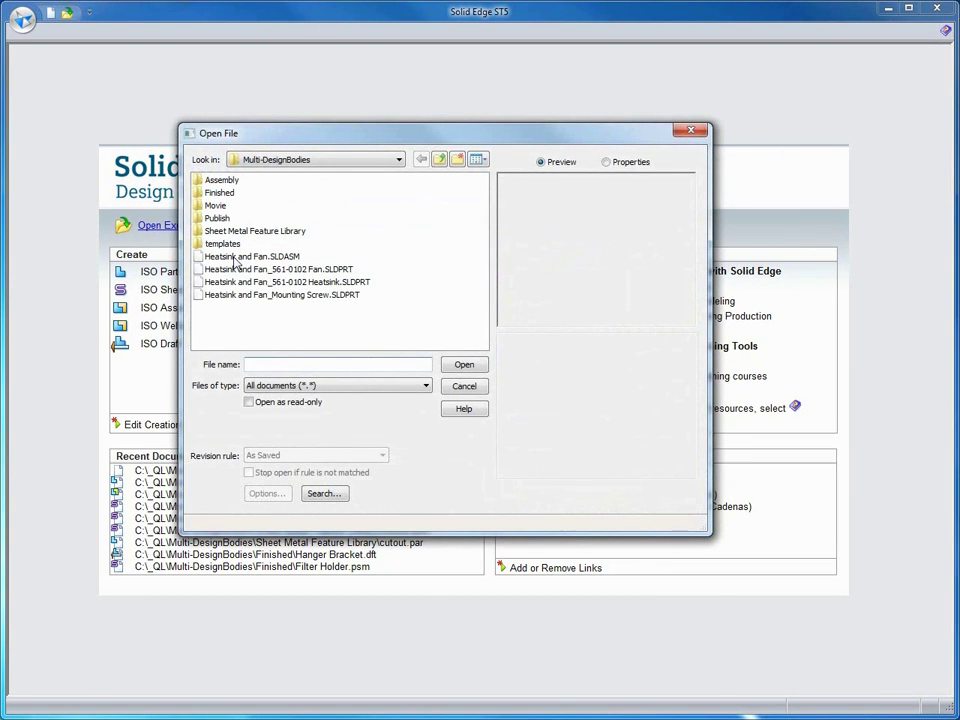
Import the assembly Heatsink and Fan.SLDASM into a new part document based on the iso part.par template
{"action": "left_click", "coordinate": [236, 258]}
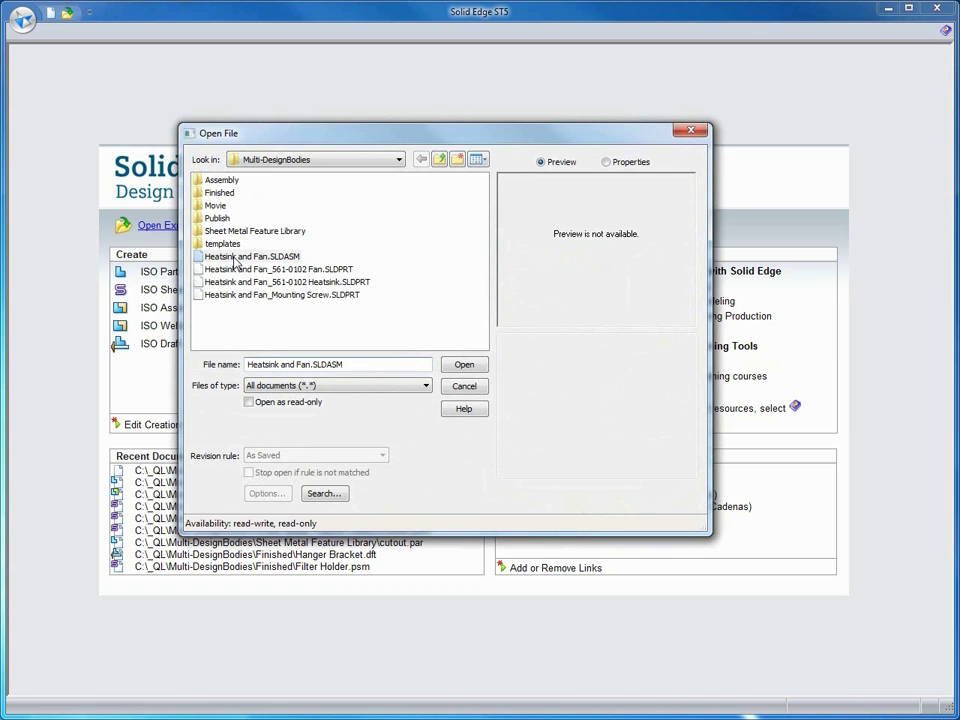
{"action": "double_click", "coordinate": [236, 258]}
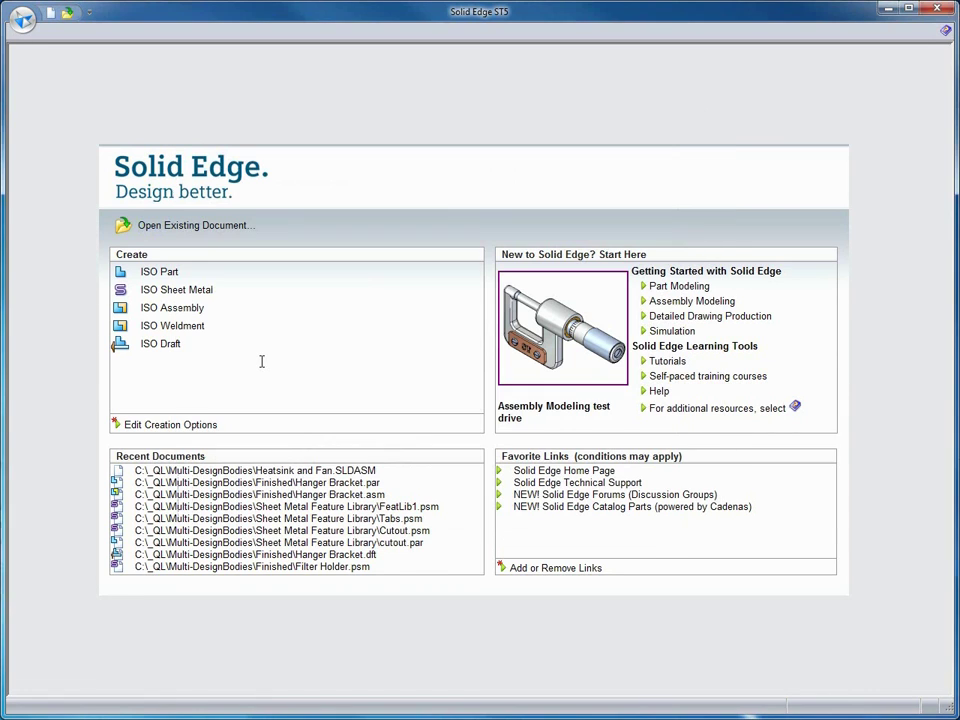
{"action": "left_click", "coordinate": [207, 226]}
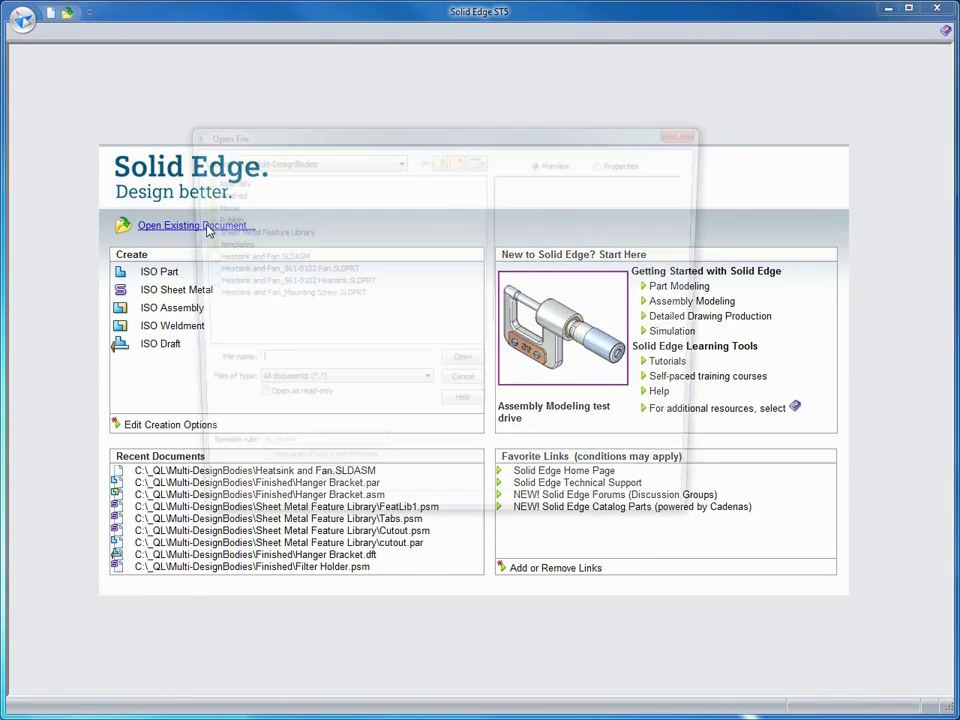
{"action": "left_click", "coordinate": [236, 258]}
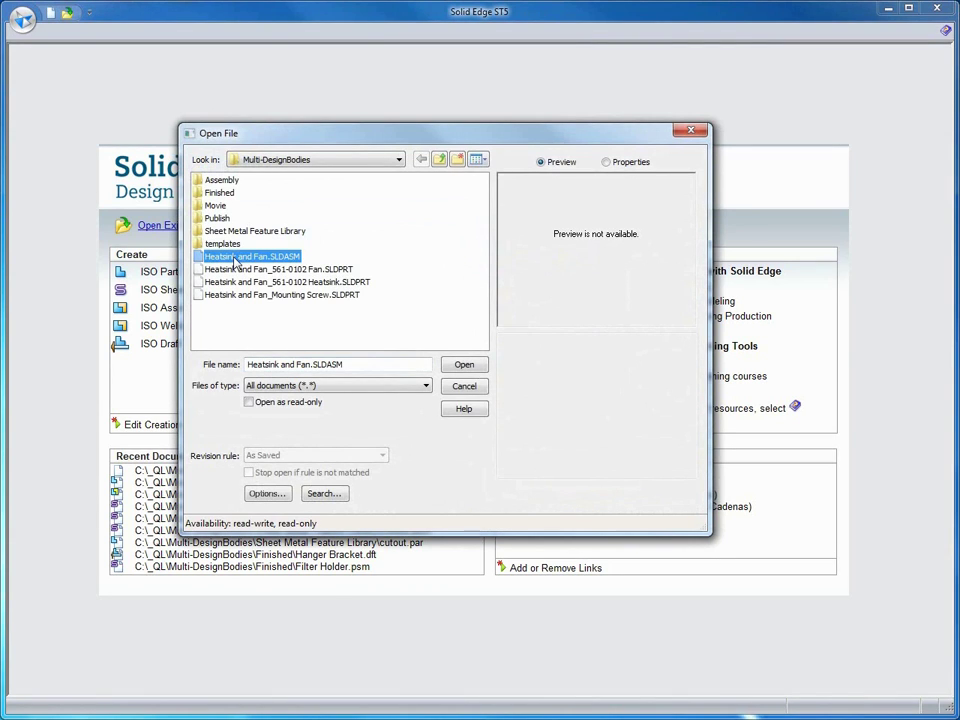
{"action": "left_click", "coordinate": [464, 364]}
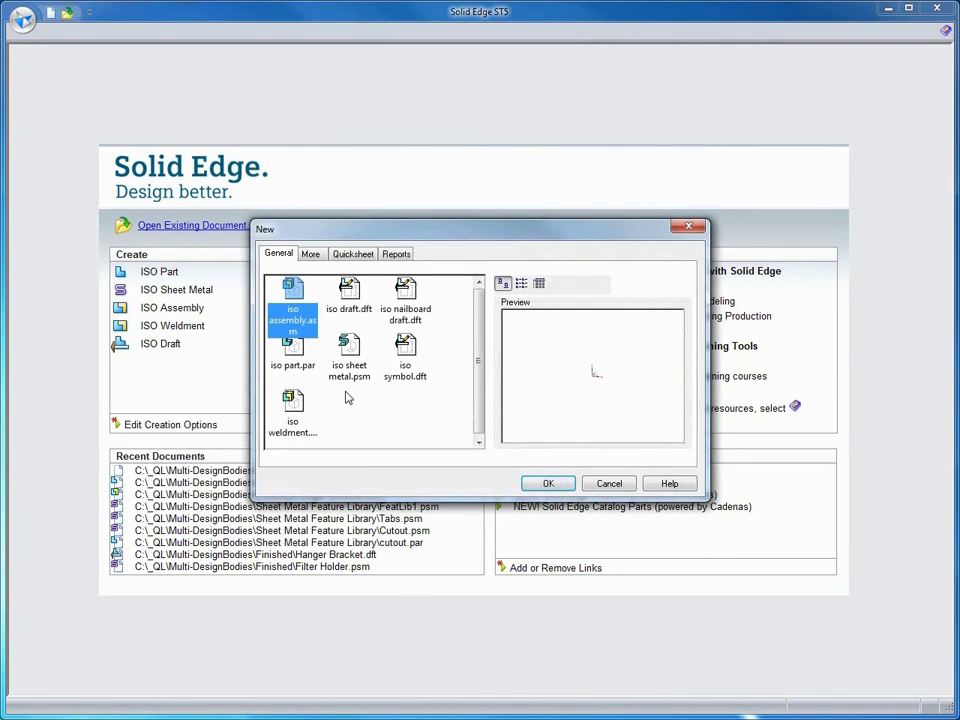
{"action": "left_click", "coordinate": [293, 360]}
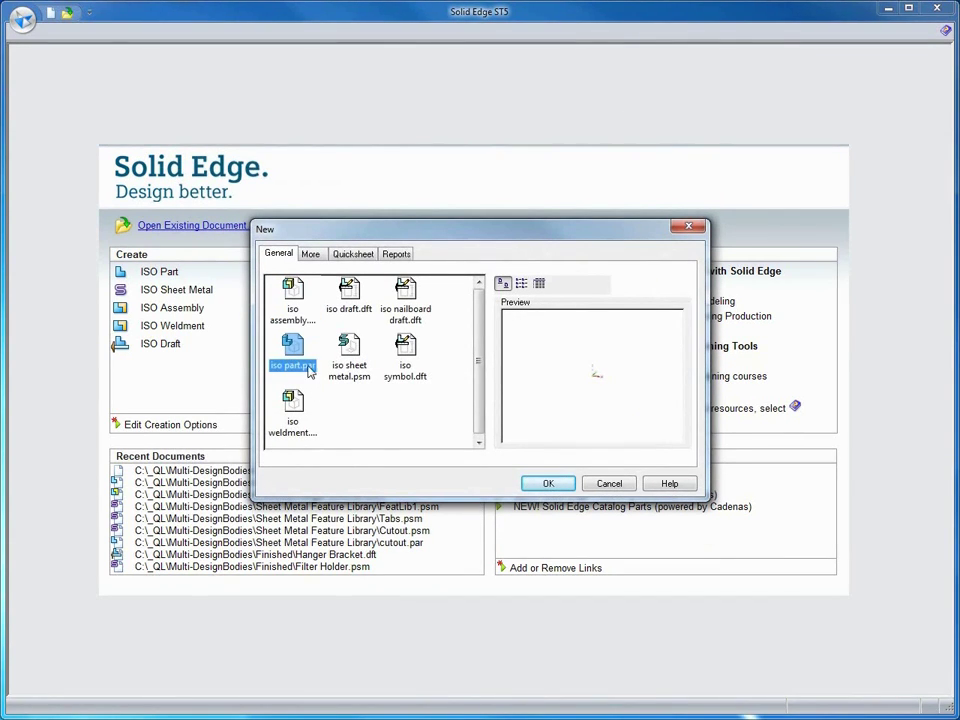
{"action": "left_click", "coordinate": [550, 484]}
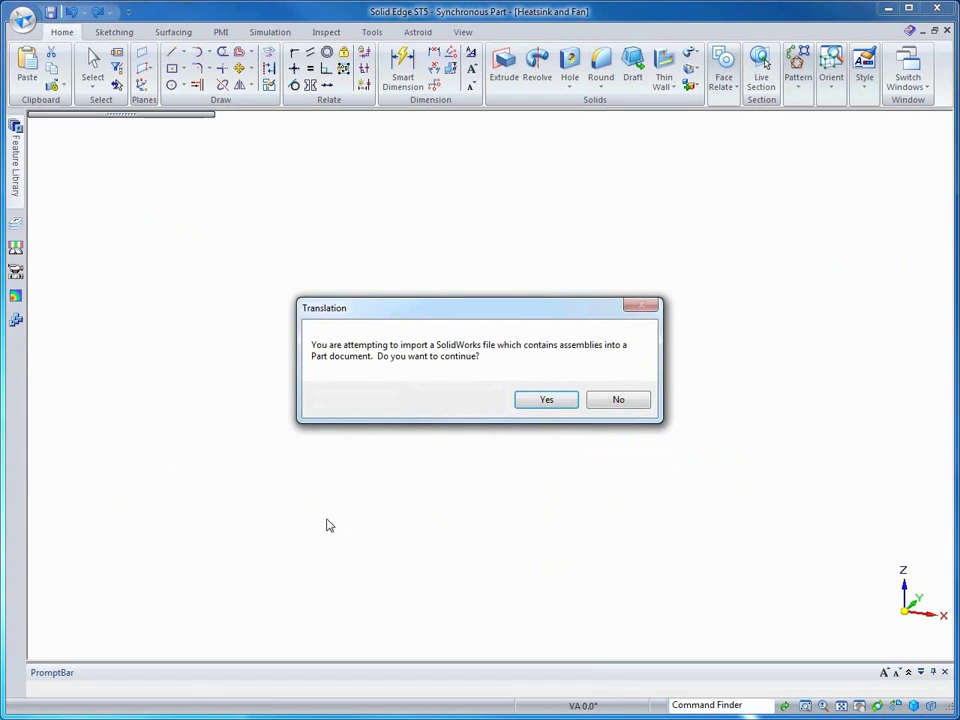
{"action": "left_click", "coordinate": [549, 401]}
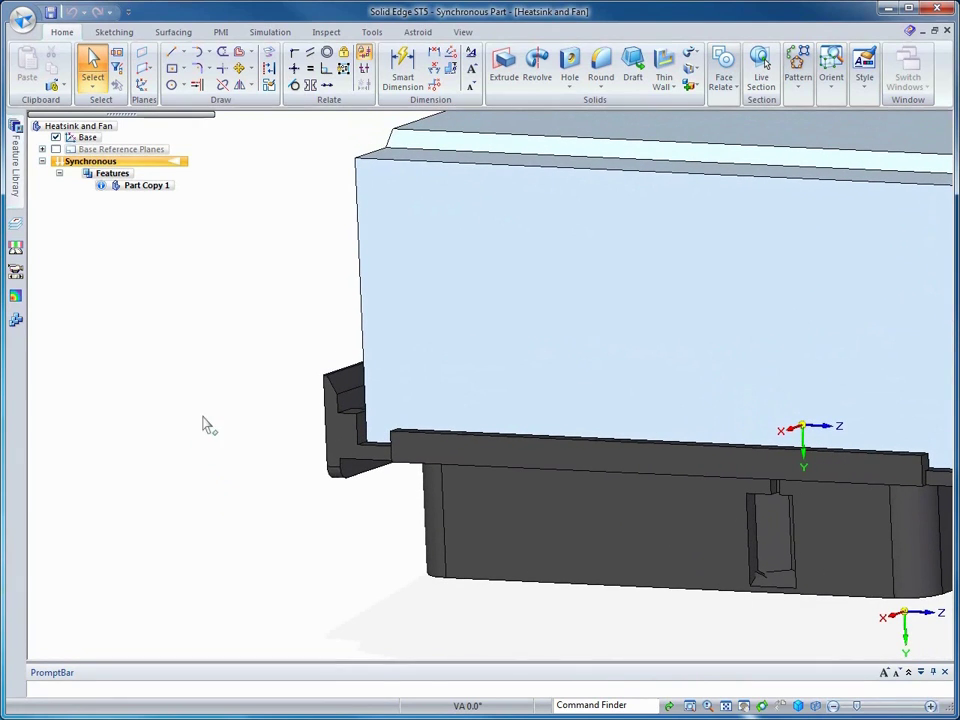
Add a sheet metal body named Hanger Bracket and name the initial body Heatsink
{"action": "left_click", "coordinate": [690, 86]}
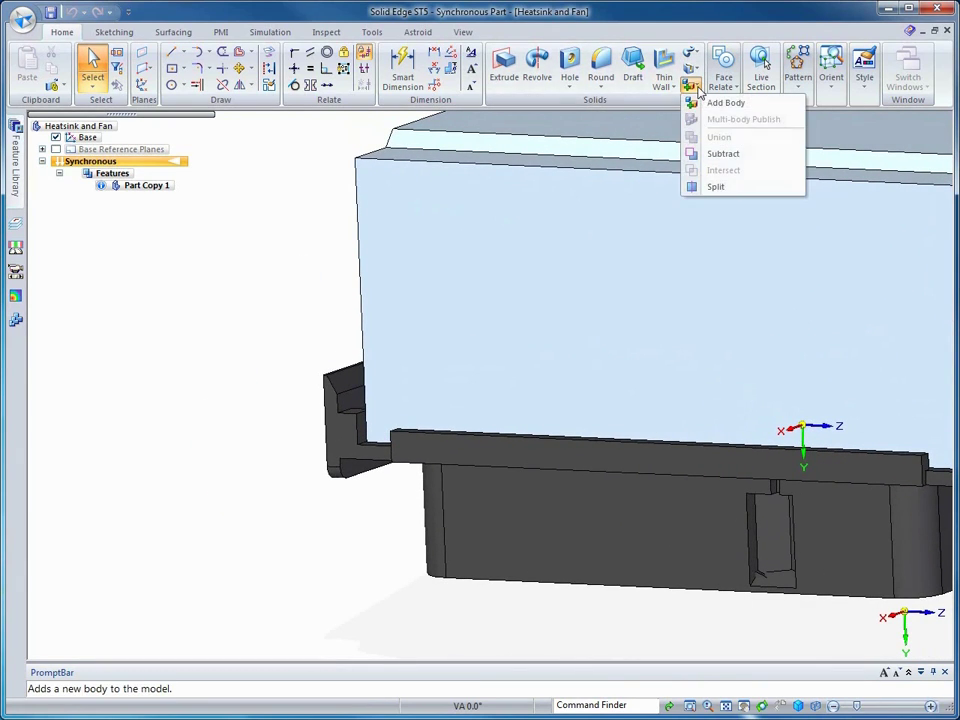
{"action": "left_click", "coordinate": [711, 108]}
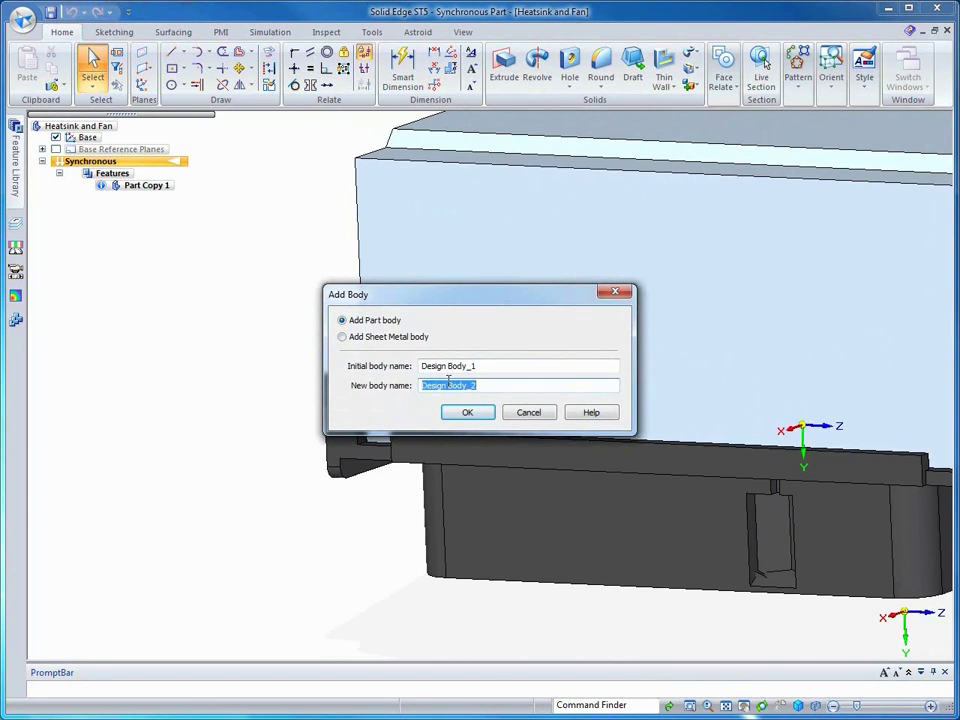
{"action": "type", "text": "Hanger Bracket"}
{"action": "left_click_drag", "start_coordinate": [497, 368], "coordinate": [408, 358]}
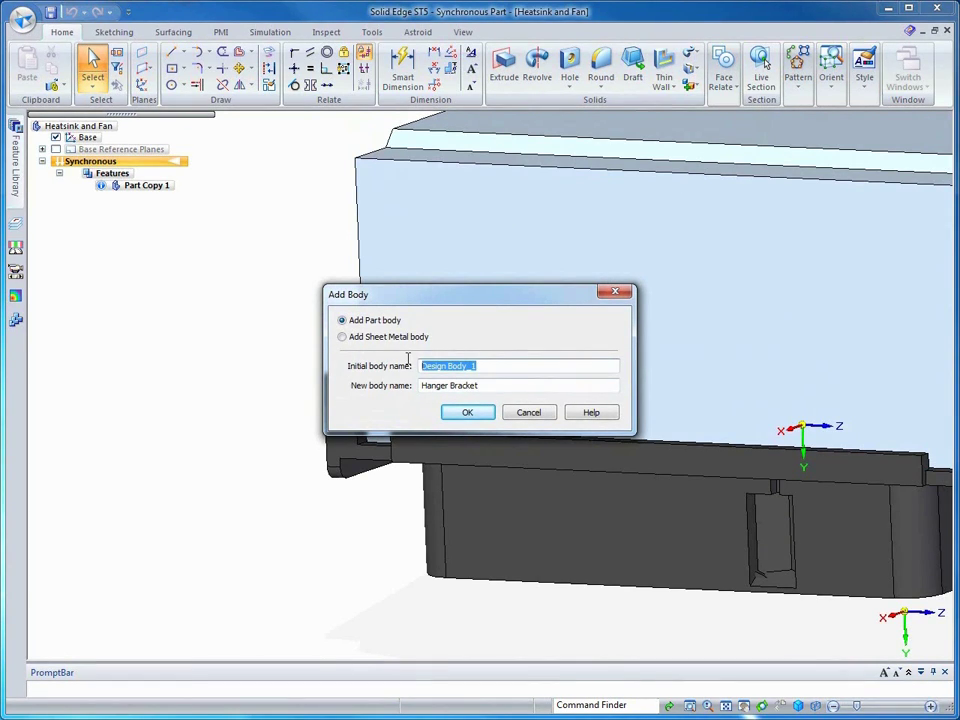
{"action": "type", "text": "Heatsink"}
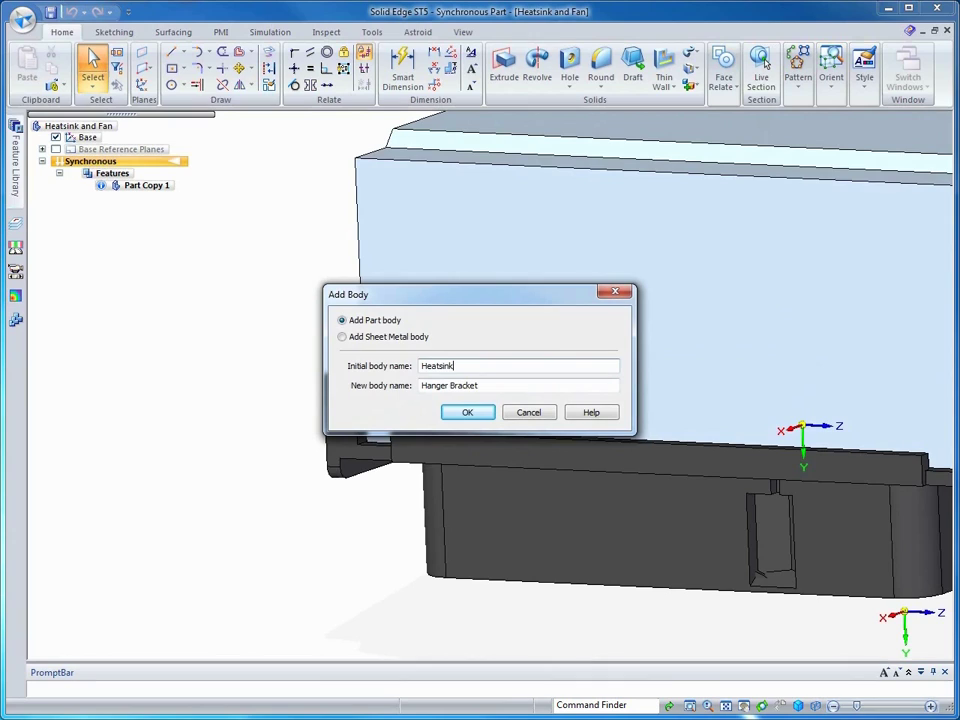
{"action": "left_click", "coordinate": [341, 340]}
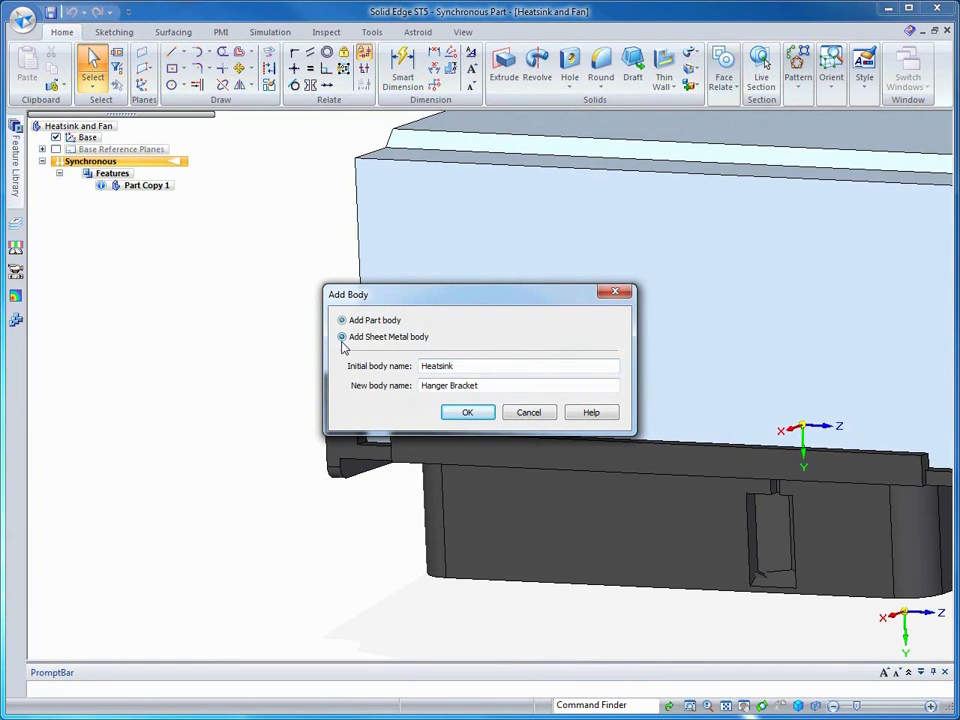
{"action": "left_click", "coordinate": [468, 413]}
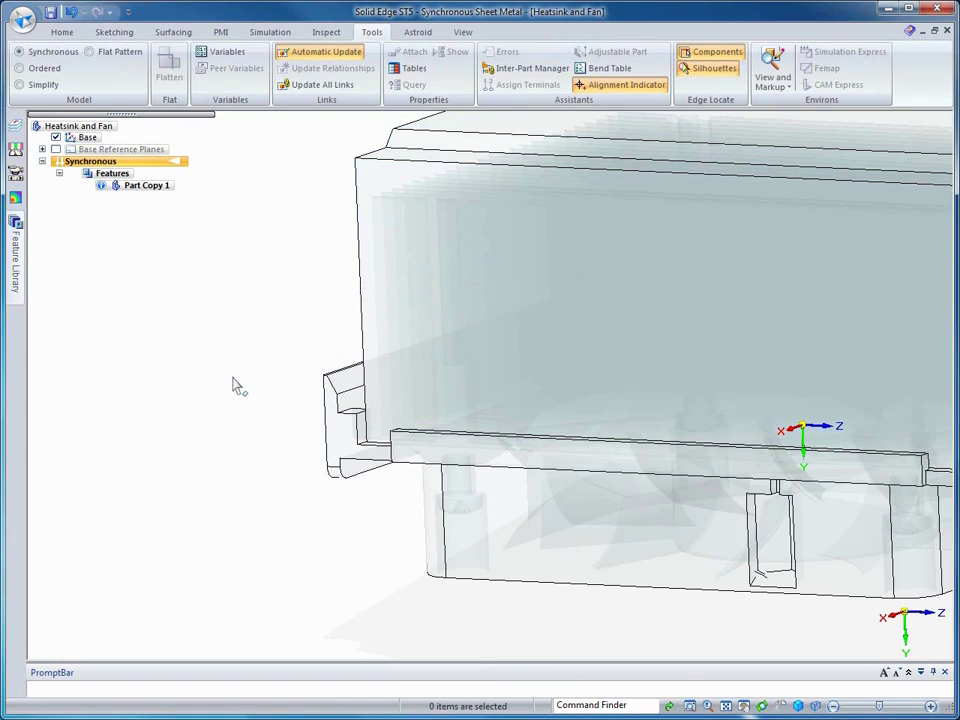
Set the new sheet metal body's material to Stainless steel in the Material Table
{"action": "left_click", "coordinate": [22, 18]}
{"action": "mouse_move", "coordinate": [48, 291]}
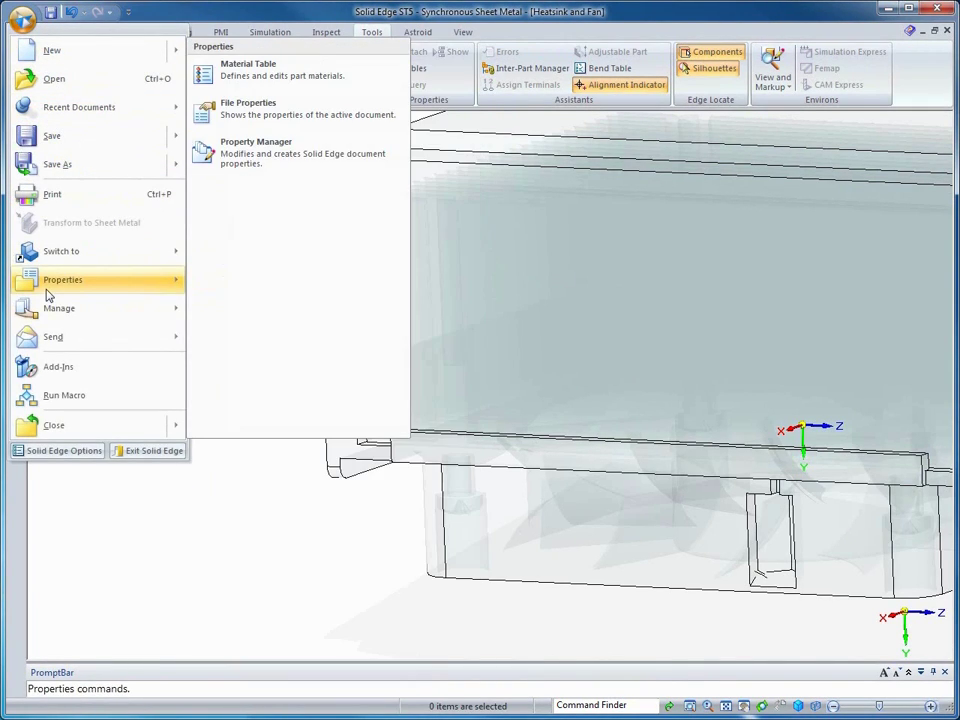
{"action": "left_click", "coordinate": [246, 76]}
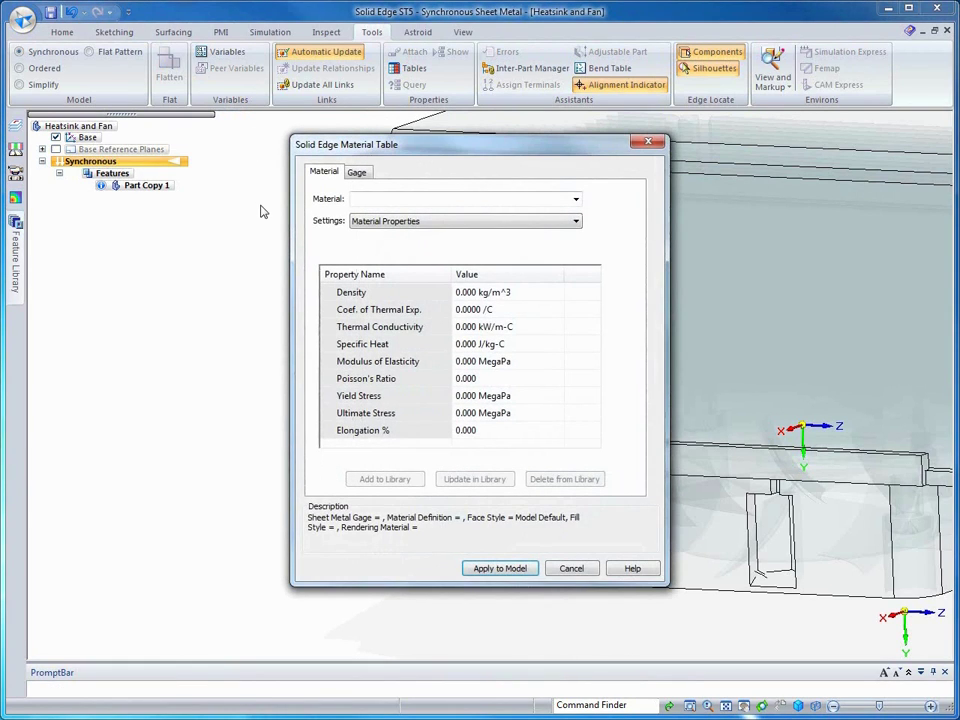
{"action": "left_click", "coordinate": [575, 199]}
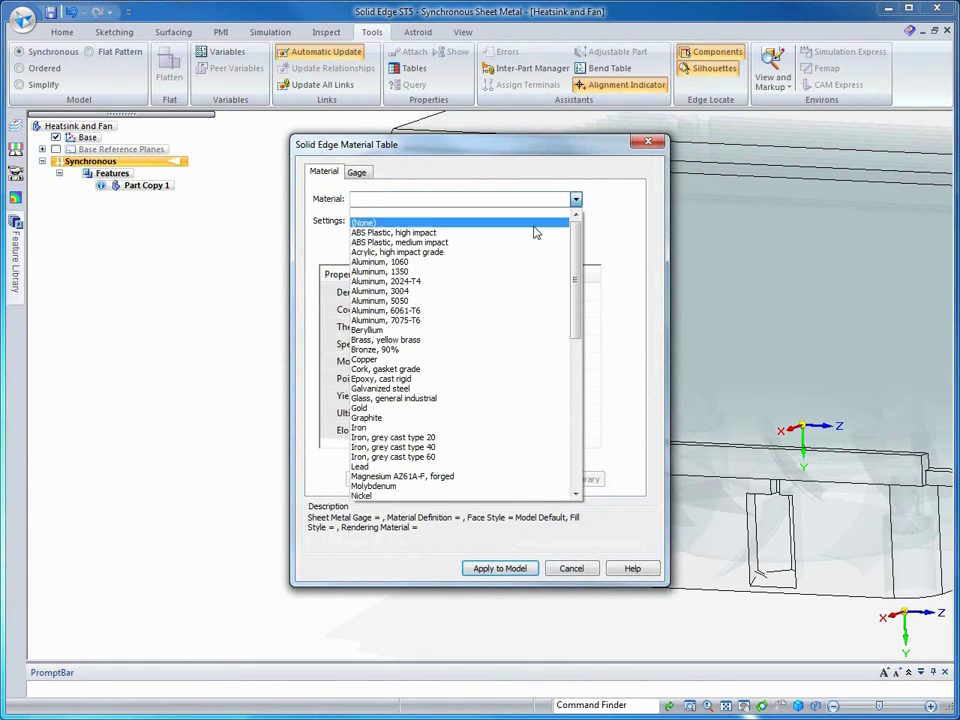
{"action": "type", "text": "s"}
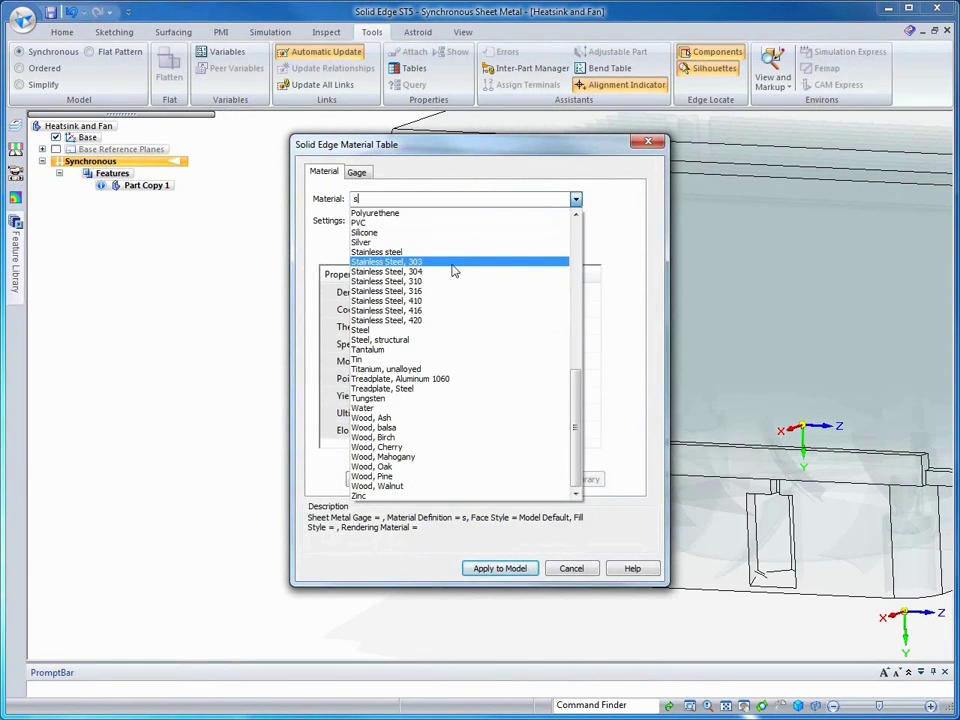
{"action": "left_click", "coordinate": [397, 253]}
Set the sheet metal gage to 22 gage and apply the material settings to the model
{"action": "left_click", "coordinate": [357, 173]}
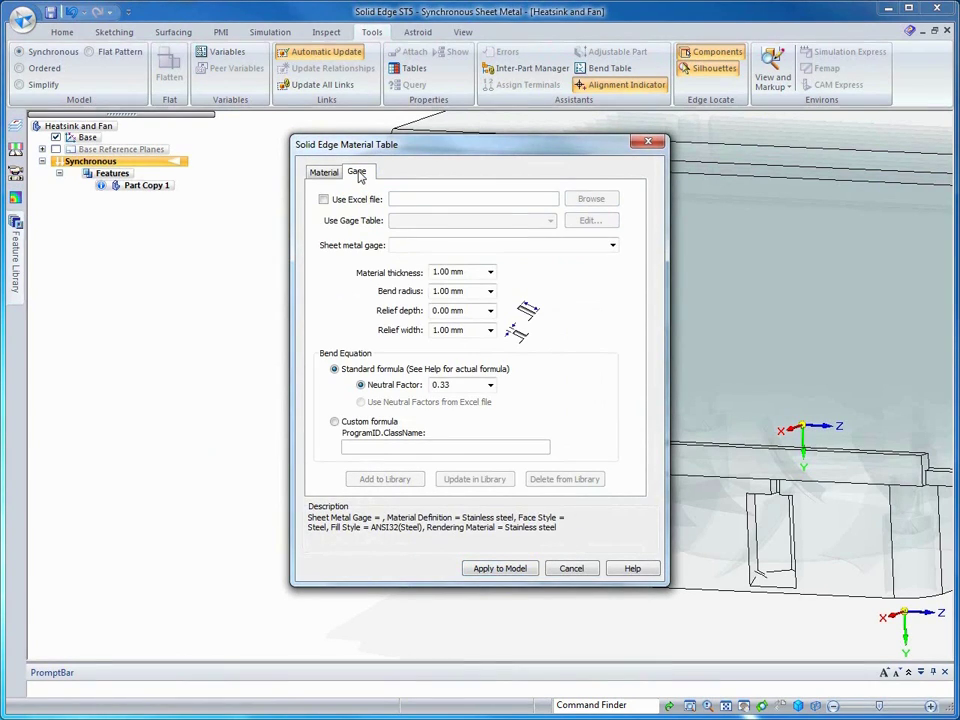
{"action": "left_click", "coordinate": [613, 246]}
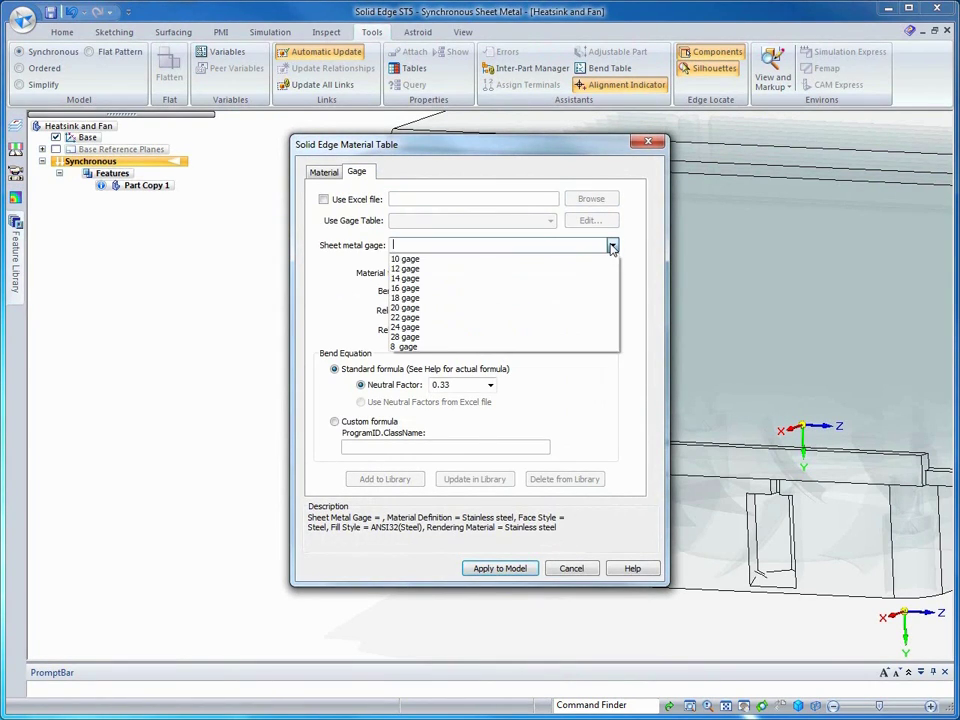
{"action": "left_click", "coordinate": [418, 318]}
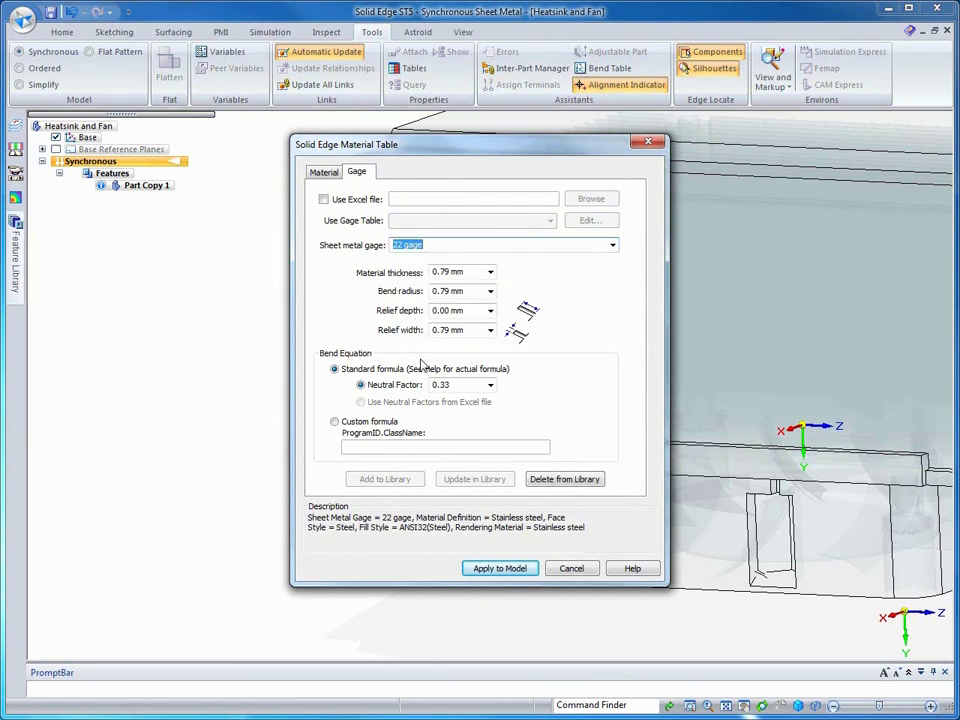
{"action": "left_click", "coordinate": [488, 568]}
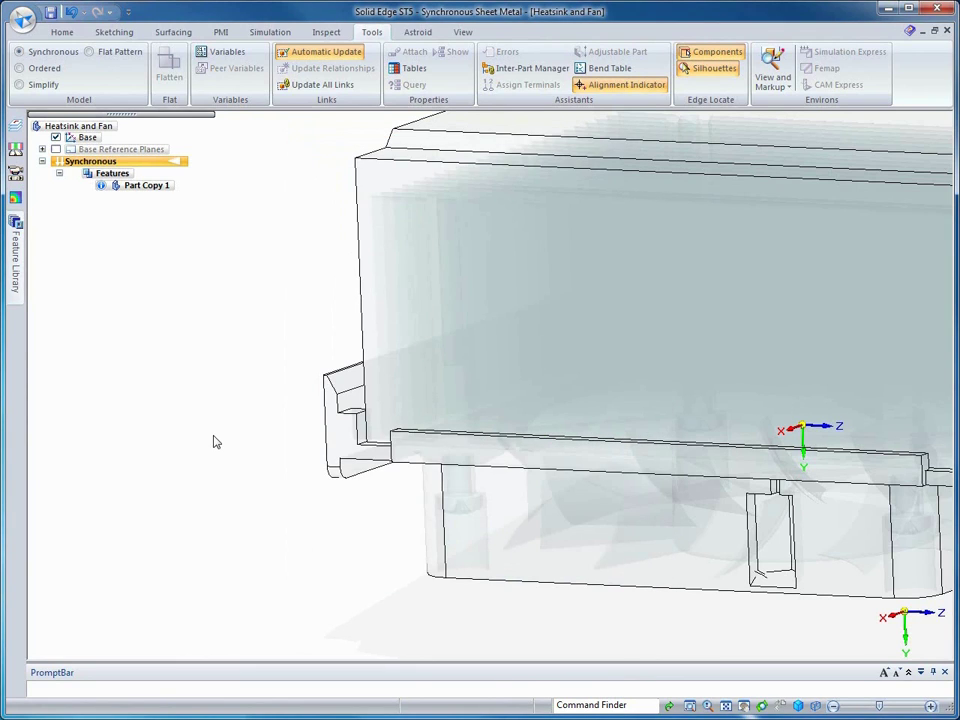
Create a coincident reference plane on the fan housing's end face near the hooked lip and move it 2 mm along Z
{"action": "left_click", "coordinate": [61, 33]}
{"action": "left_click", "coordinate": [141, 53]}
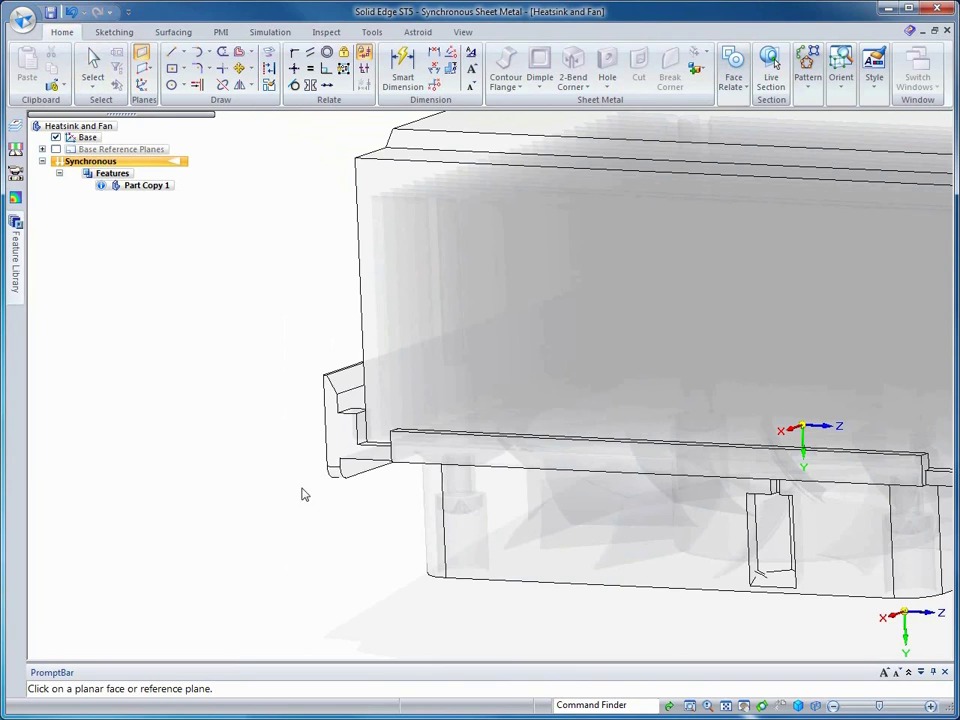
{"action": "left_click", "coordinate": [358, 478]}
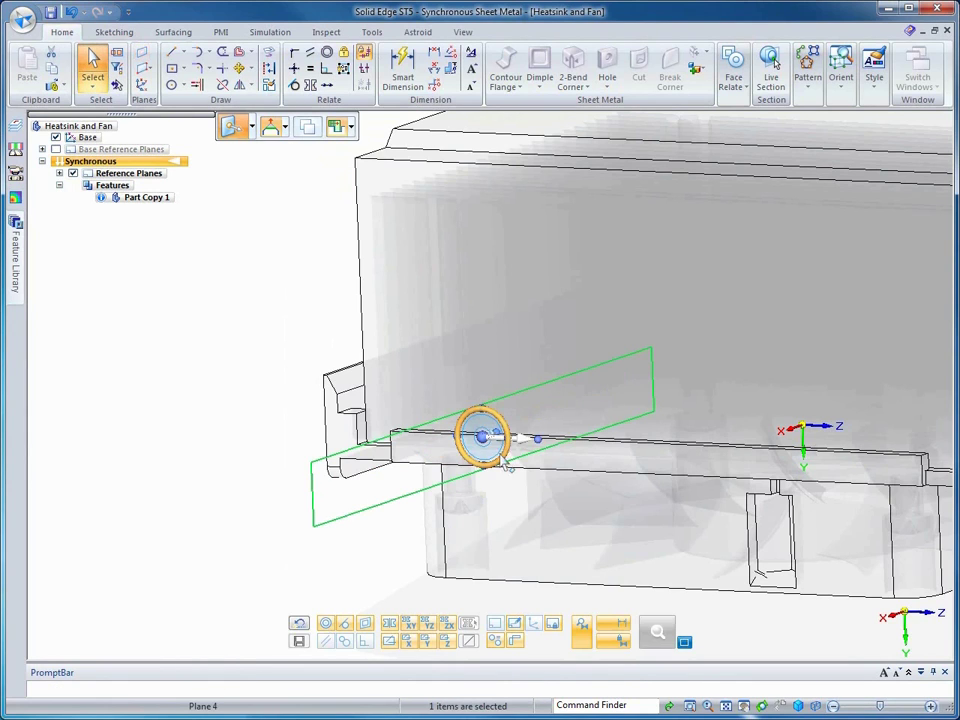
{"action": "left_click", "coordinate": [524, 438]}
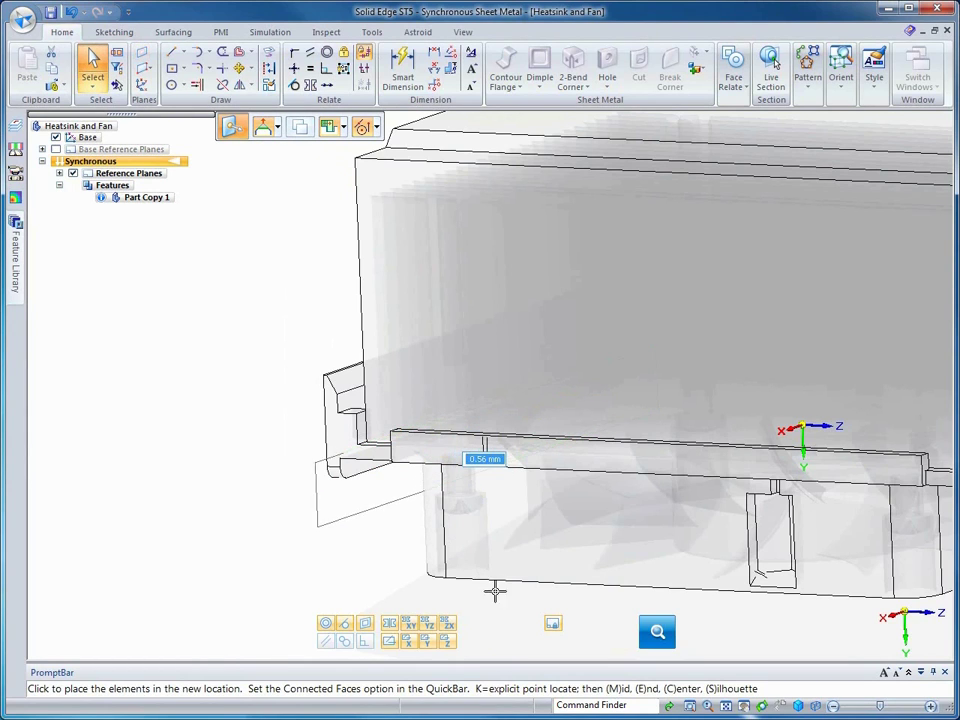
{"action": "type", "text": "2"}
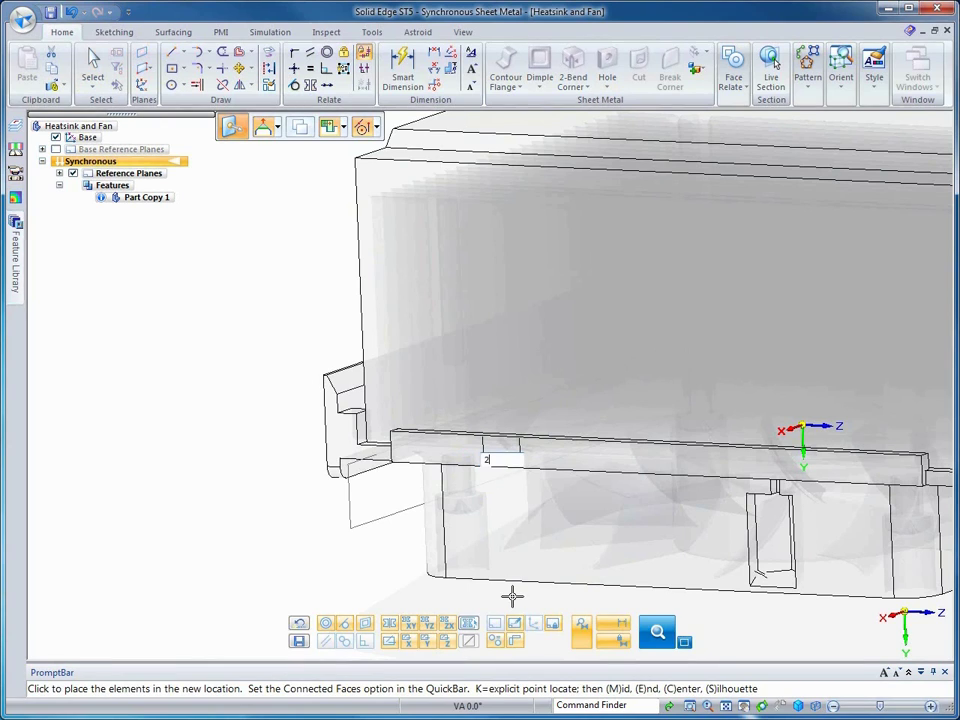
{"action": "key", "text": "Return"}
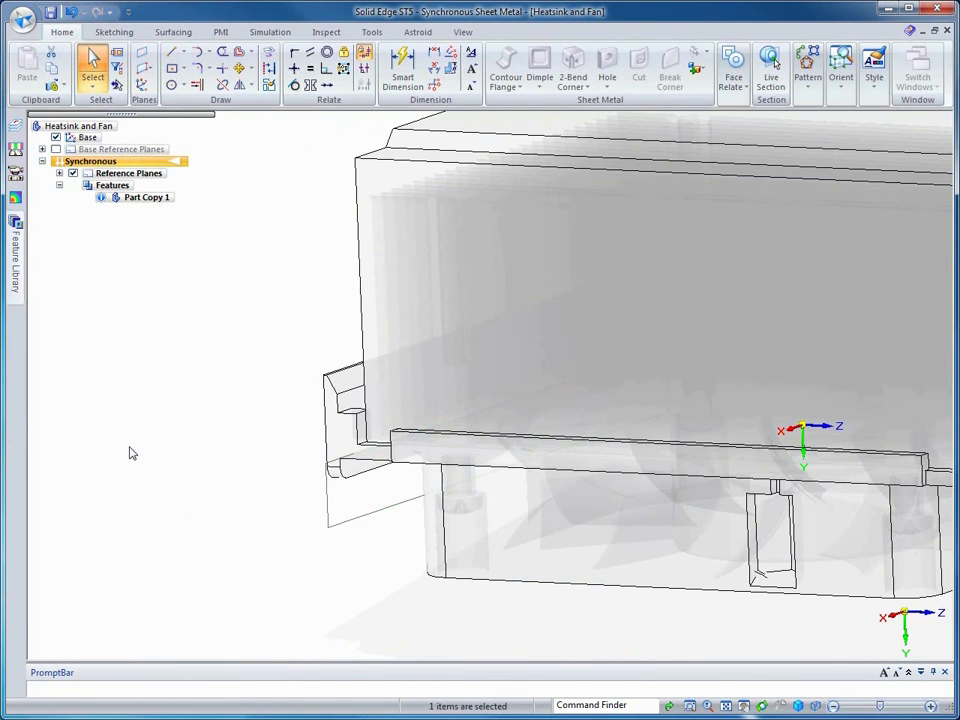
Sketch an open U-shaped profile of three lines on the new plane, enclosing the heatsink's sides with its base just below the lip
{"action": "key", "text": "Left"}
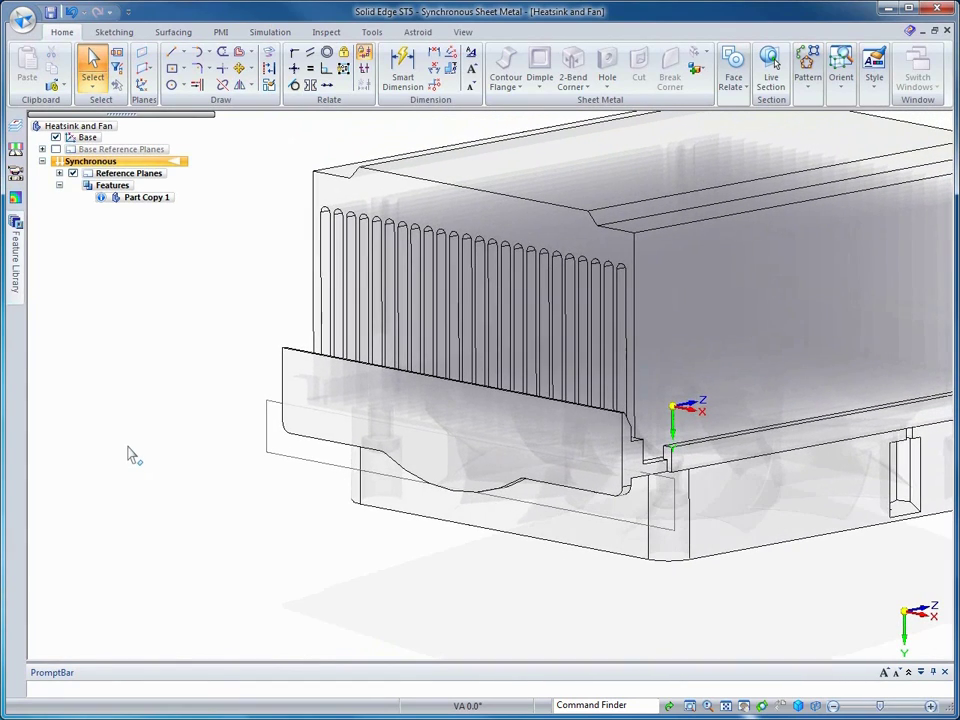
{"action": "left_click", "coordinate": [172, 52]}
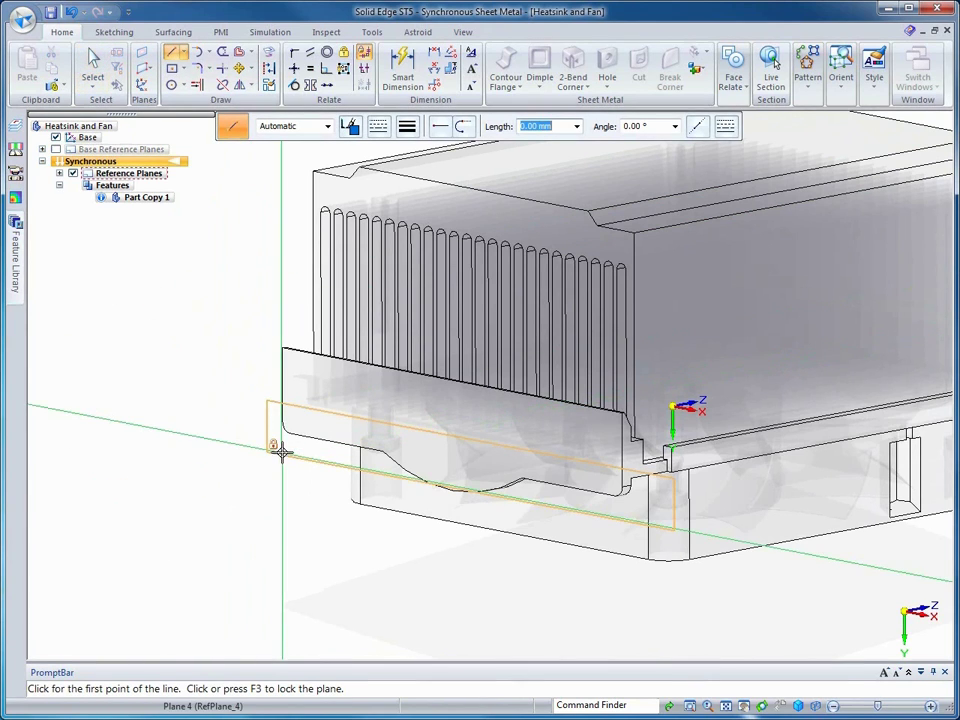
{"action": "key", "text": "F3"}
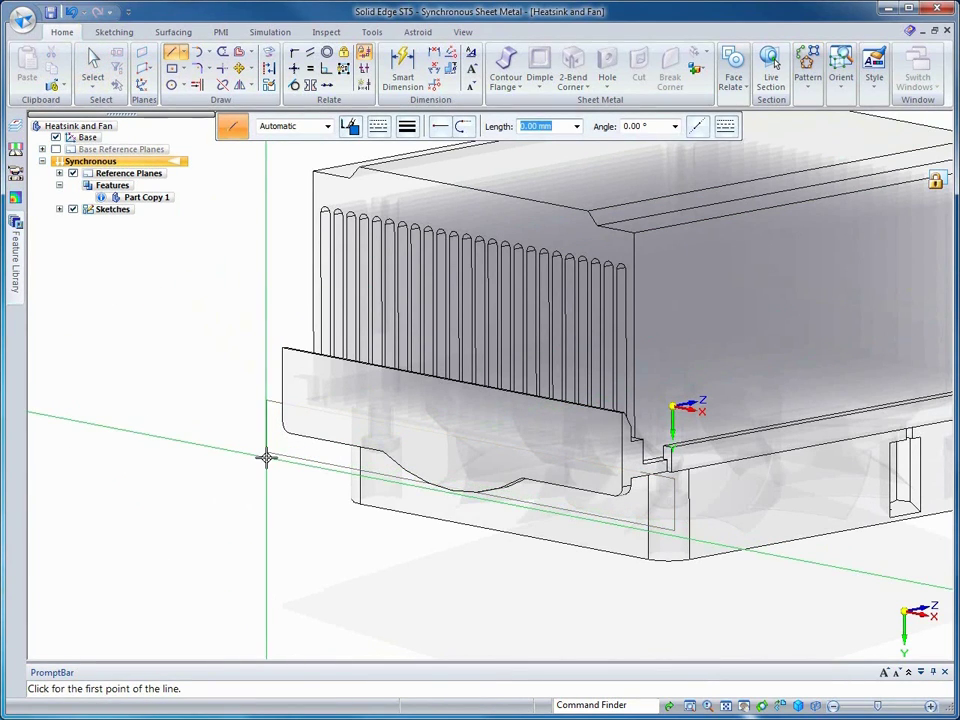
{"action": "key", "text": "ctrl+h"}
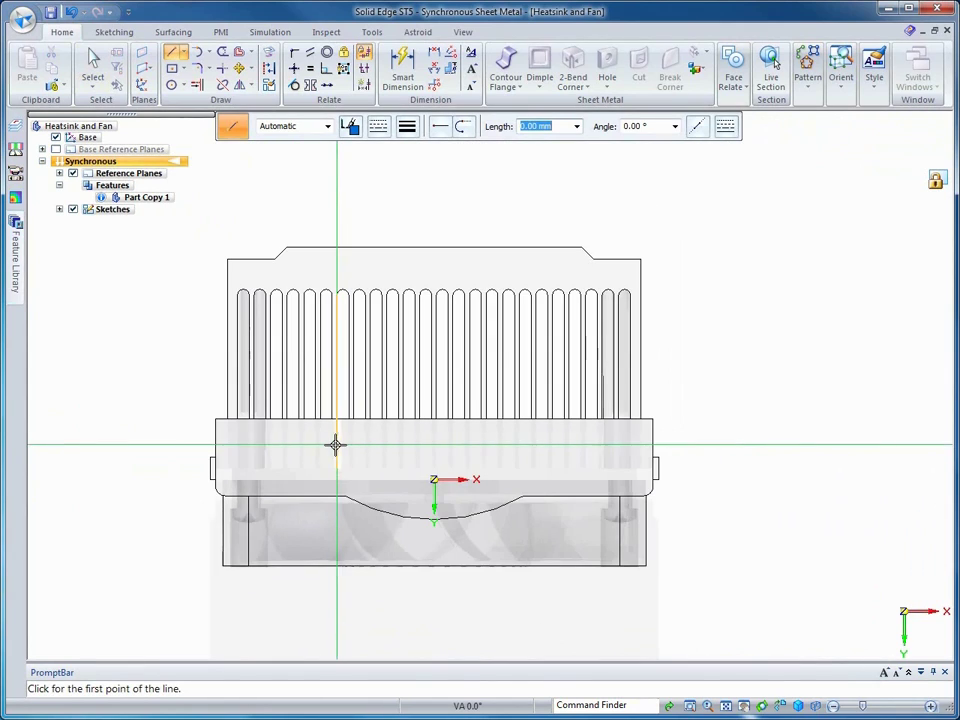
{"action": "left_click", "coordinate": [190, 283]}
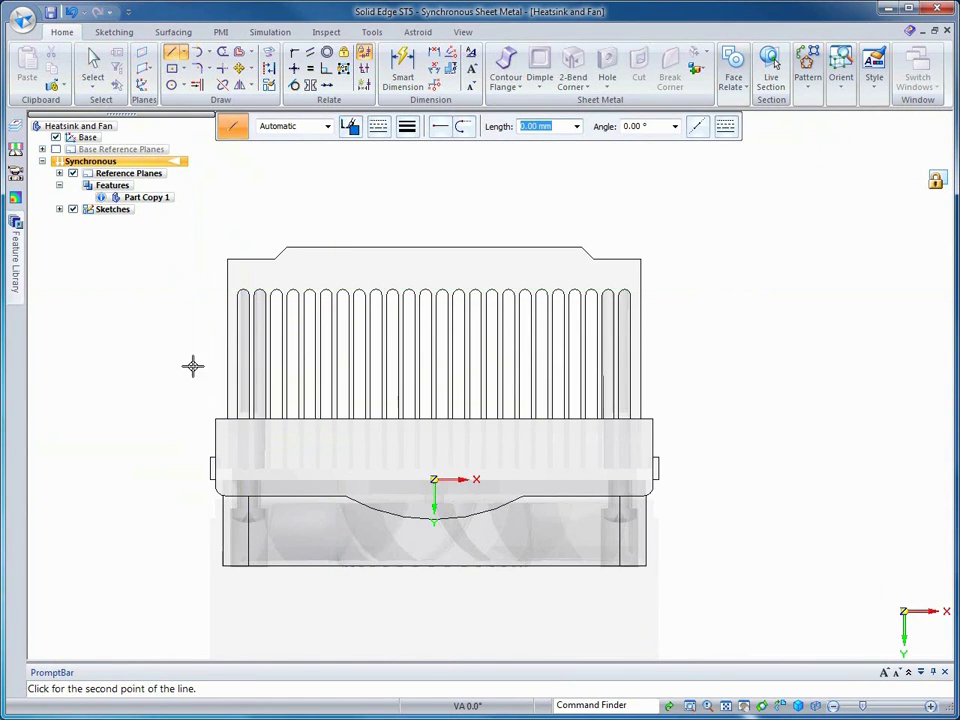
{"action": "left_click", "coordinate": [190, 502]}
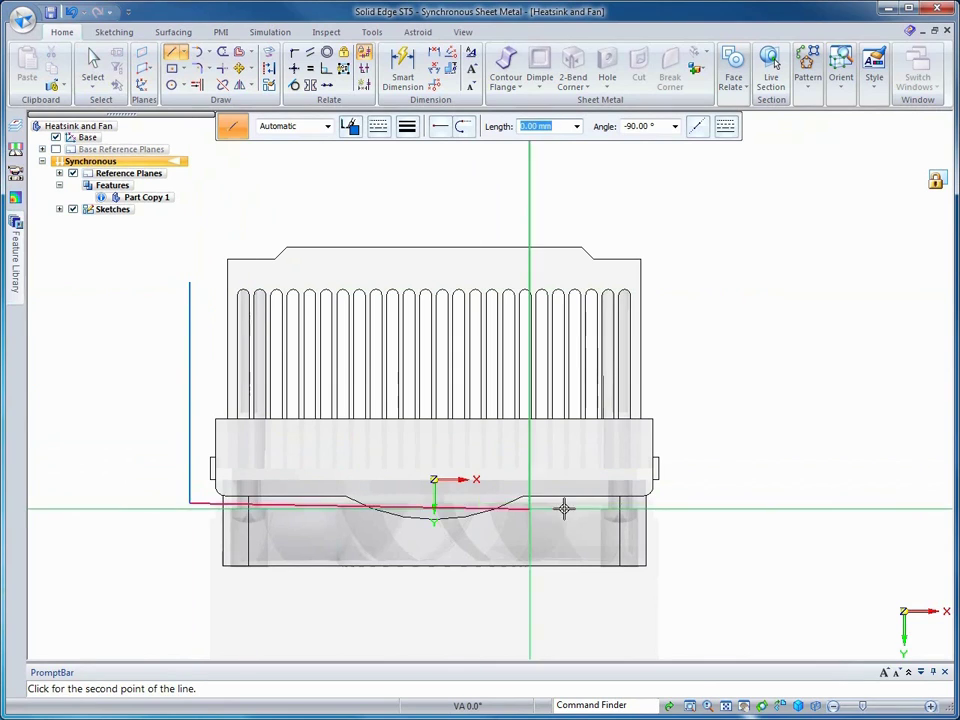
{"action": "left_click", "coordinate": [677, 501]}
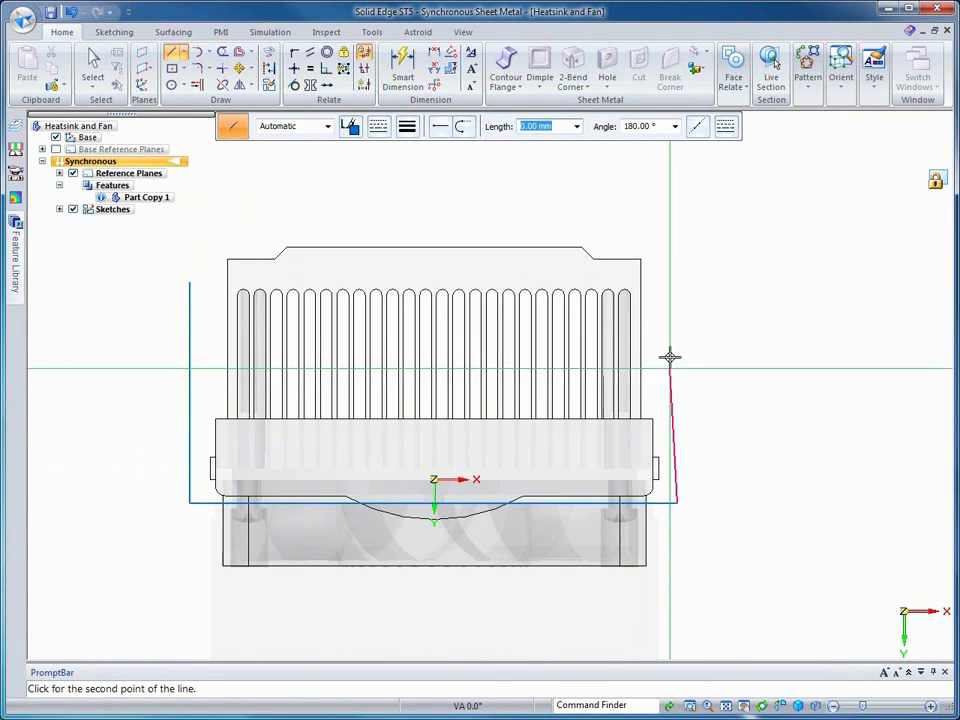
{"action": "left_click", "coordinate": [678, 282]}
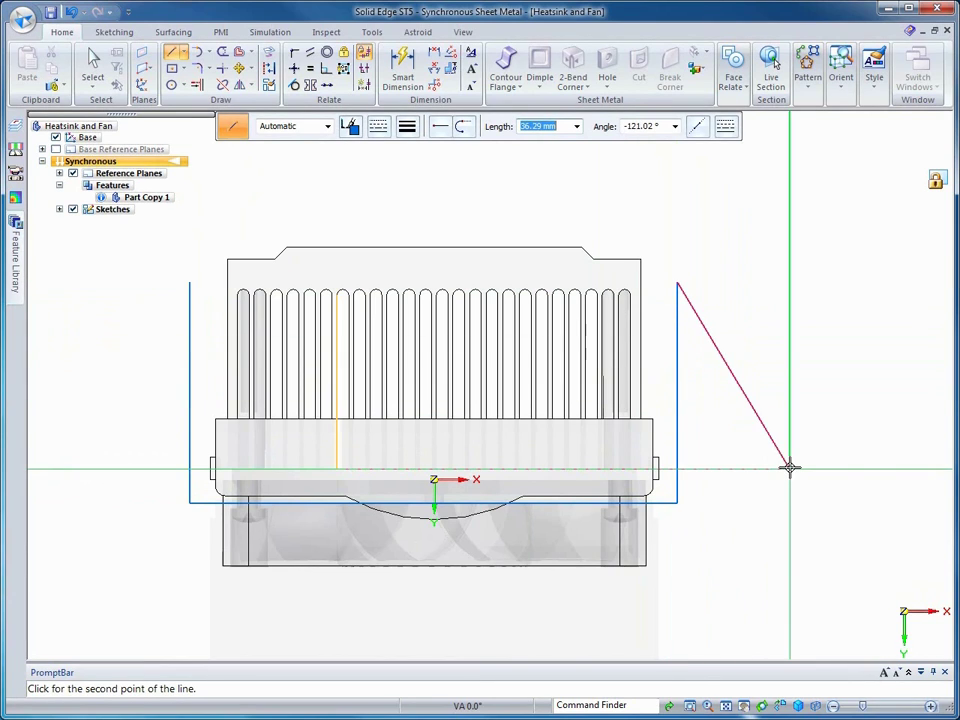
Finish the line sketching and dimension the profile's +X side line 4 mm from the heatsink's side edge
{"action": "key", "text": "Escape"}
{"action": "right_click", "coordinate": [853, 461]}
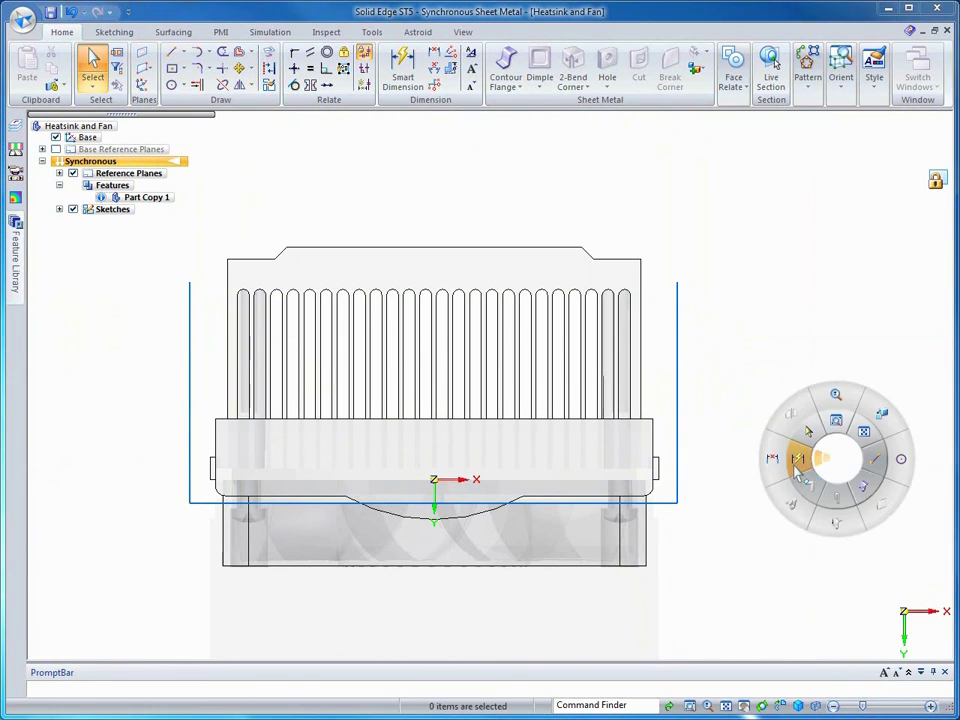
{"action": "left_click", "coordinate": [802, 458]}
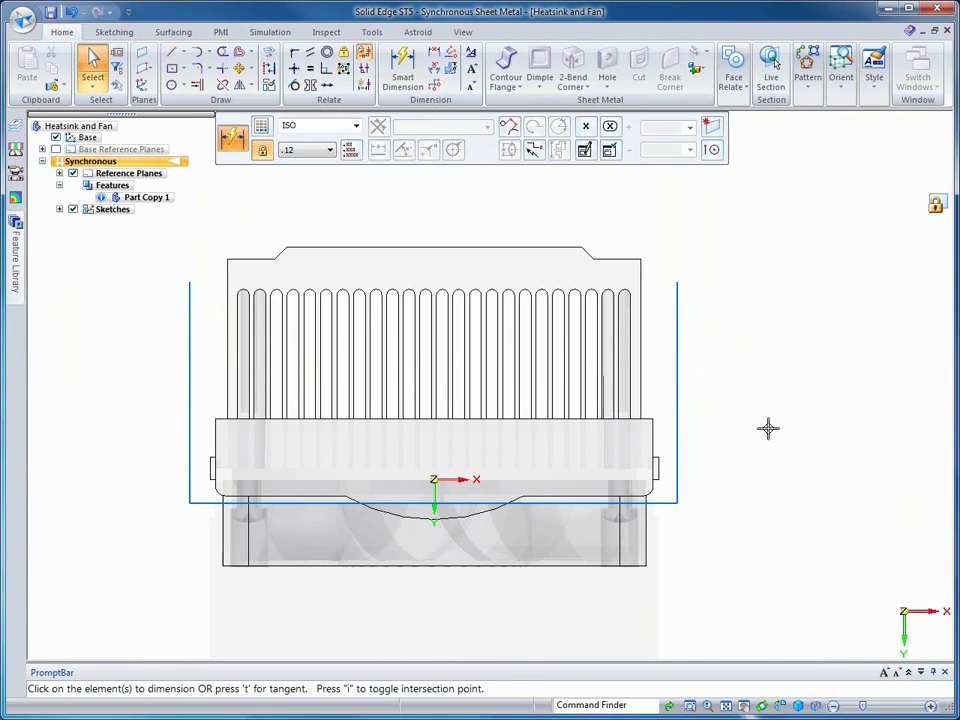
{"action": "left_click", "coordinate": [677, 302]}
{"action": "left_click", "coordinate": [641, 302]}
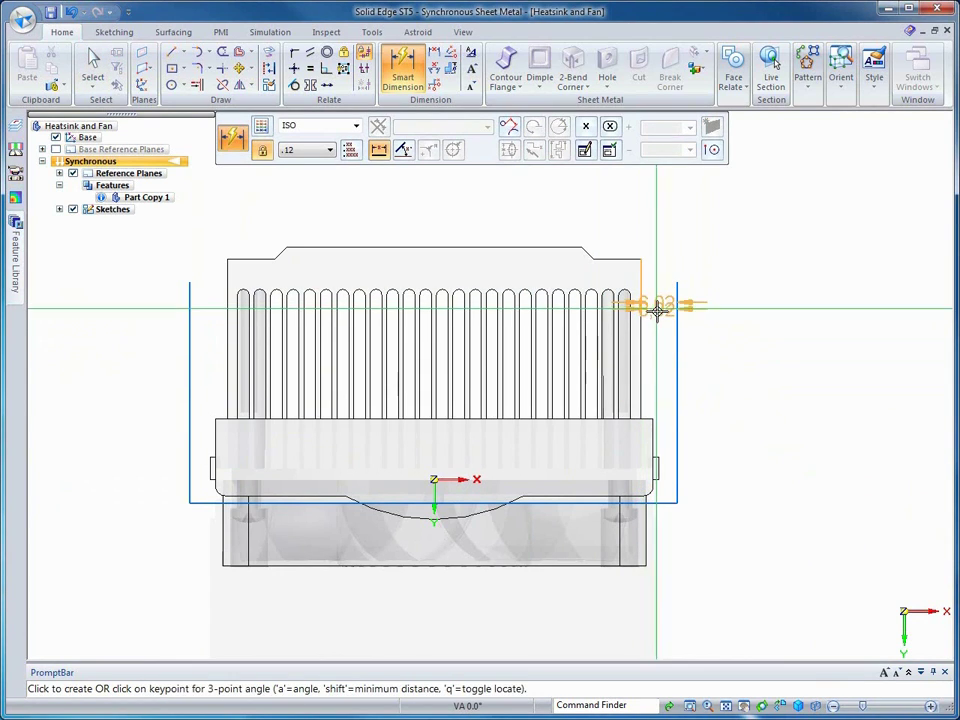
{"action": "left_click", "coordinate": [658, 312]}
{"action": "key", "text": "Return"}
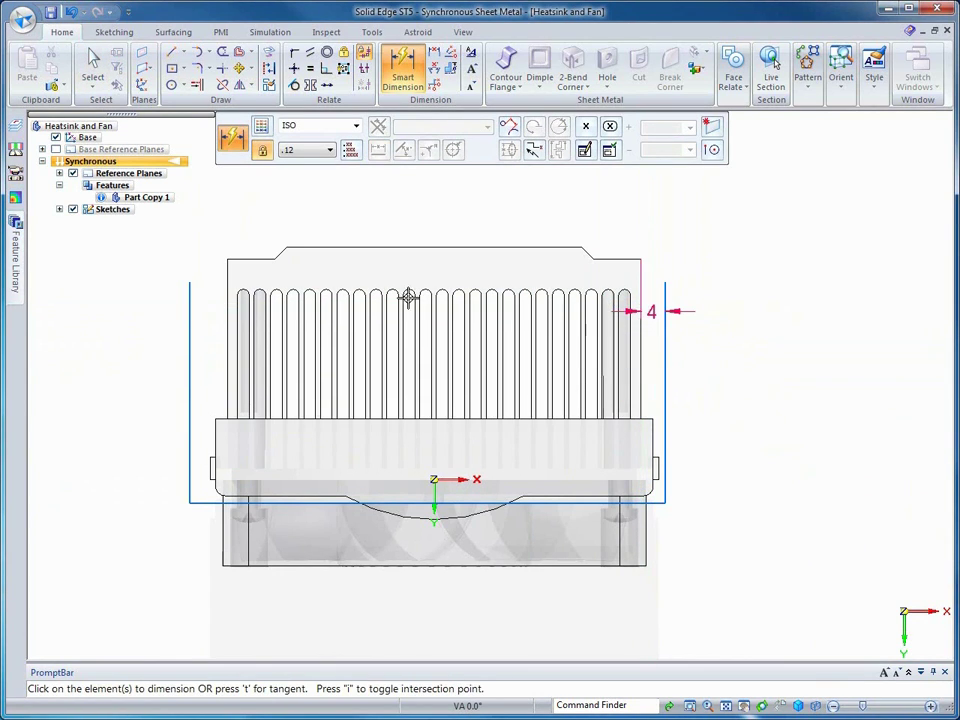
Dimension the profile's opposite side line 4 mm from the heatsink's other side edge
{"action": "left_click", "coordinate": [226, 300]}
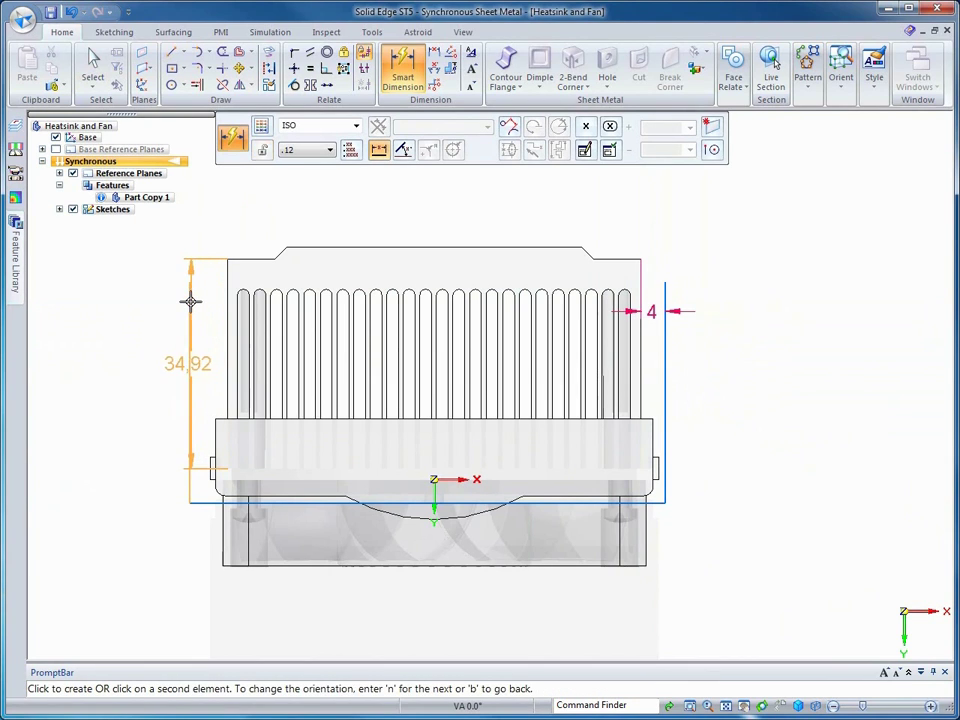
{"action": "left_click", "coordinate": [191, 300]}
{"action": "left_click", "coordinate": [205, 313]}
{"action": "type", "text": "4"}
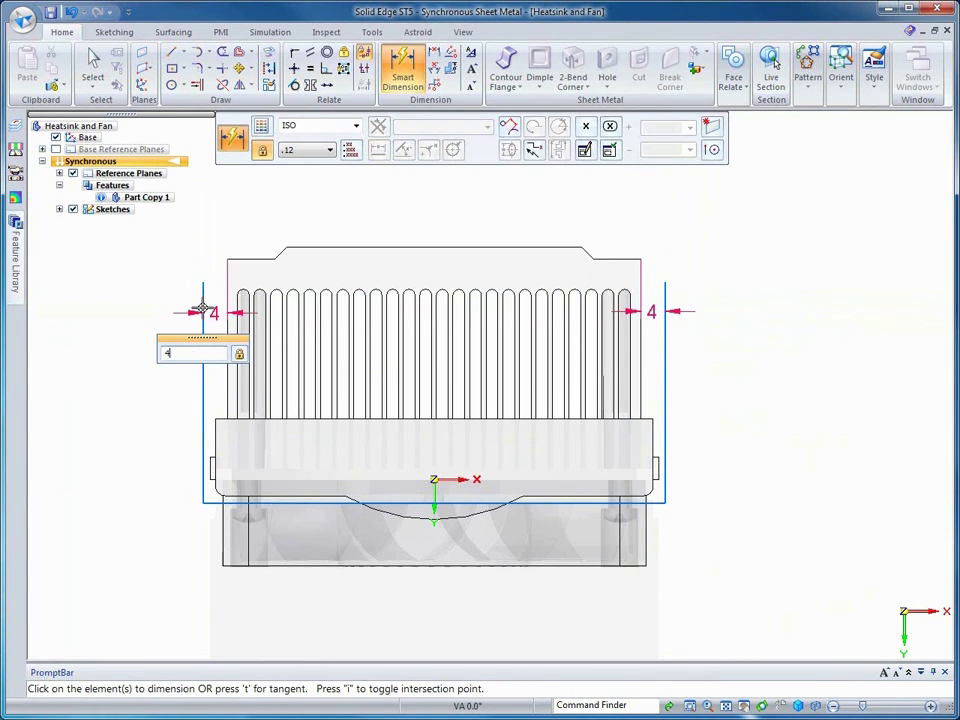
{"action": "key", "text": "Return"}
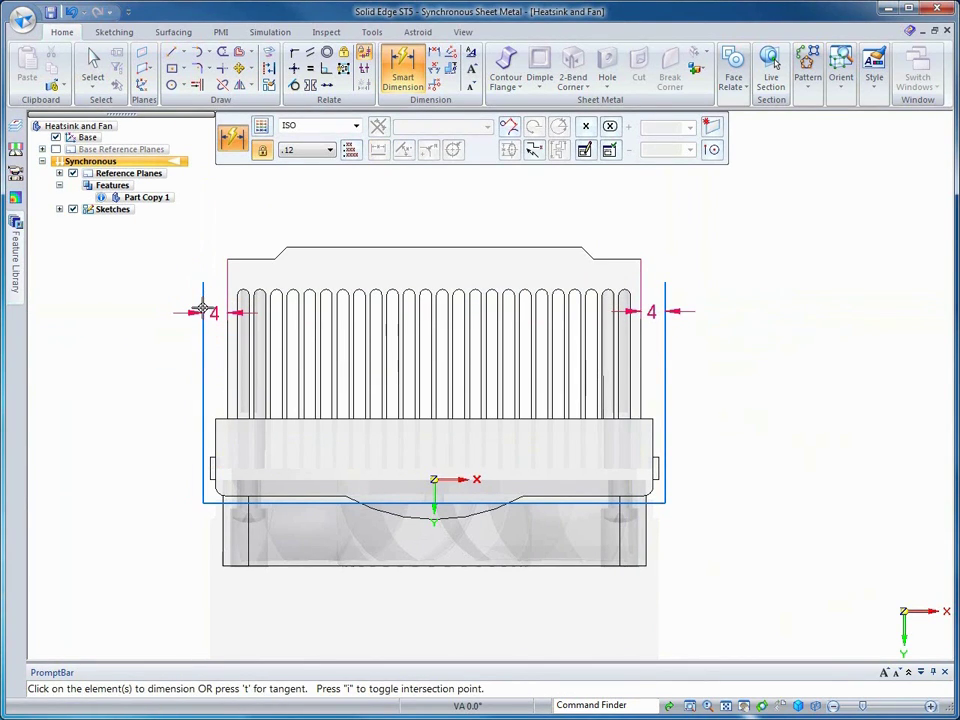
Dimension the profile's base line 4 mm below the lower edge of the small tab on the housing's side
{"action": "left_click", "coordinate": [210, 500]}
{"action": "left_click", "coordinate": [210, 479]}
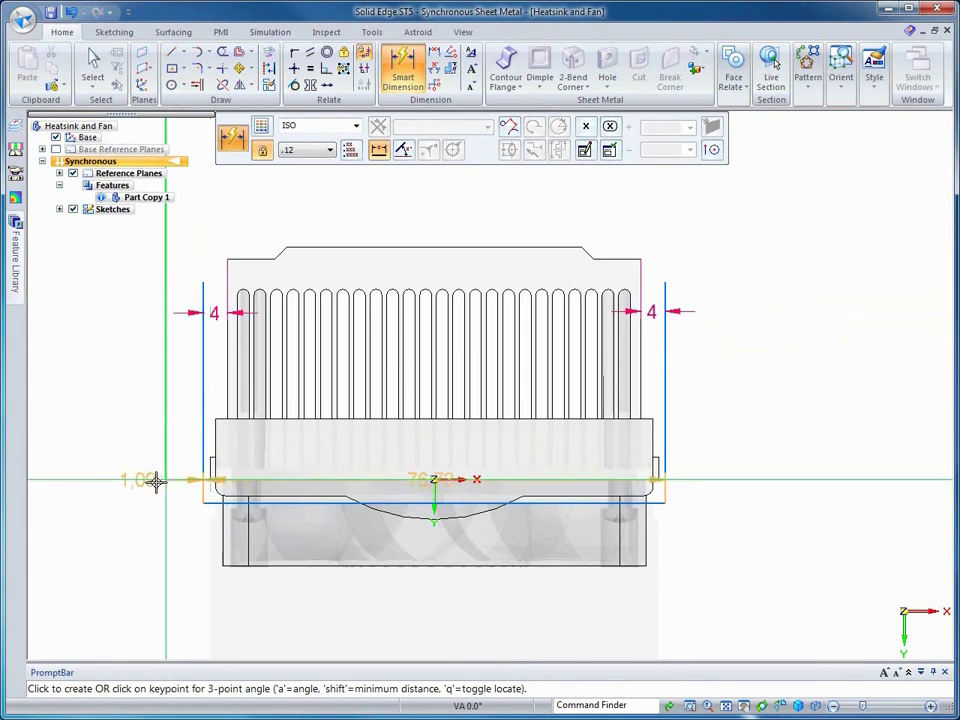
{"action": "left_click", "coordinate": [177, 491]}
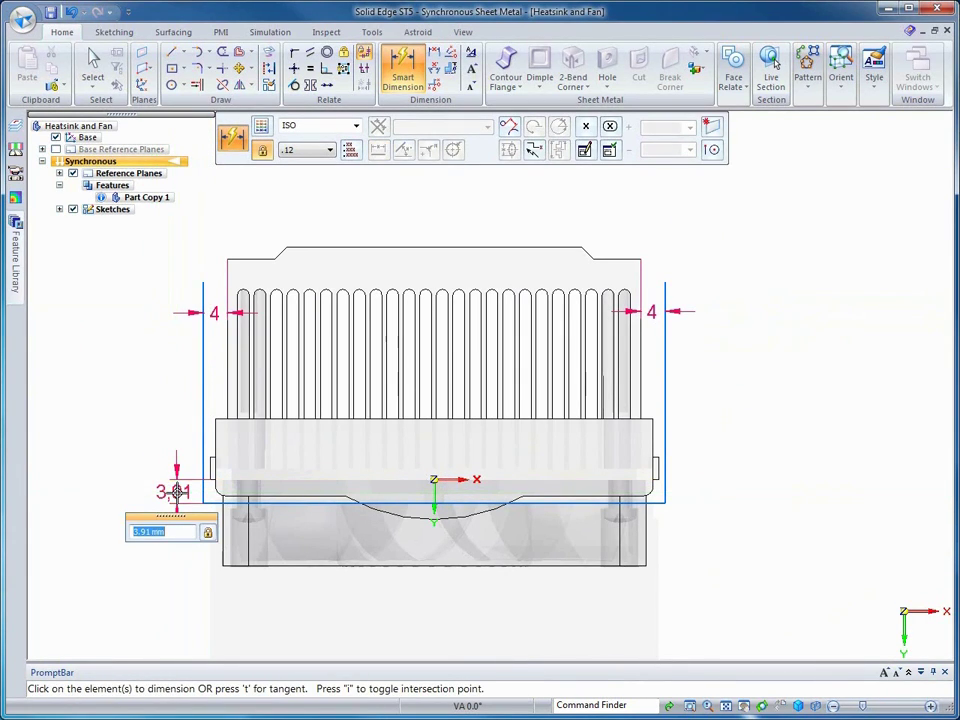
{"action": "type", "text": "4"}
{"action": "key", "text": "Return"}
{"action": "key", "text": "Escape"}
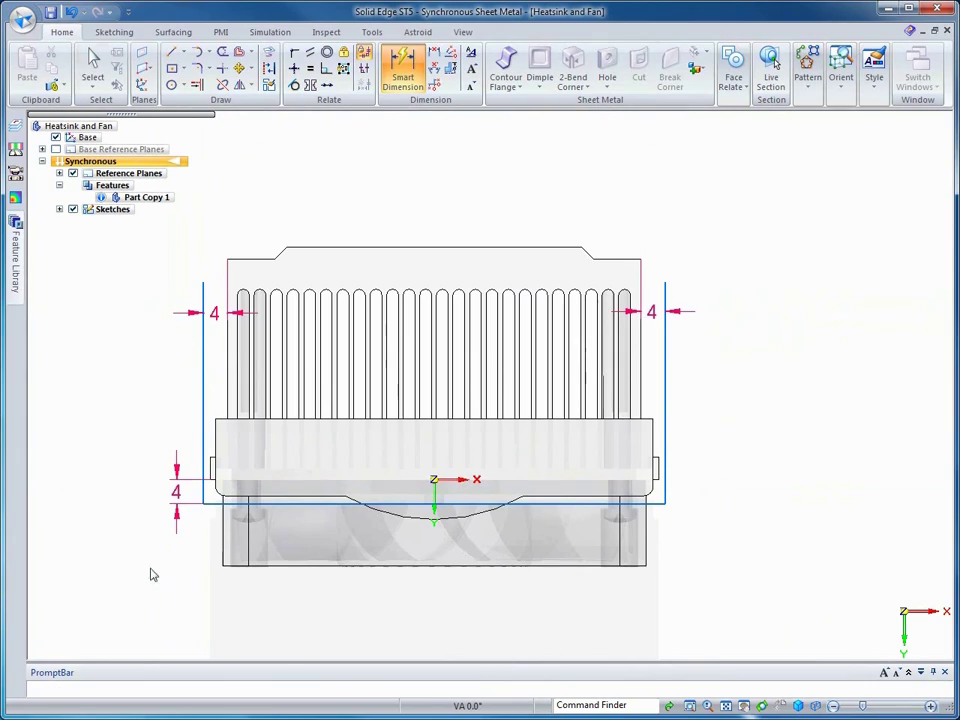
Create a contour flange from the U-shaped sketch, extending along +Z around the heatsink as the hanger bracket
{"action": "key", "text": "ctrl+i"}
{"action": "key", "text": "Right"}
{"action": "key", "text": "Up"}
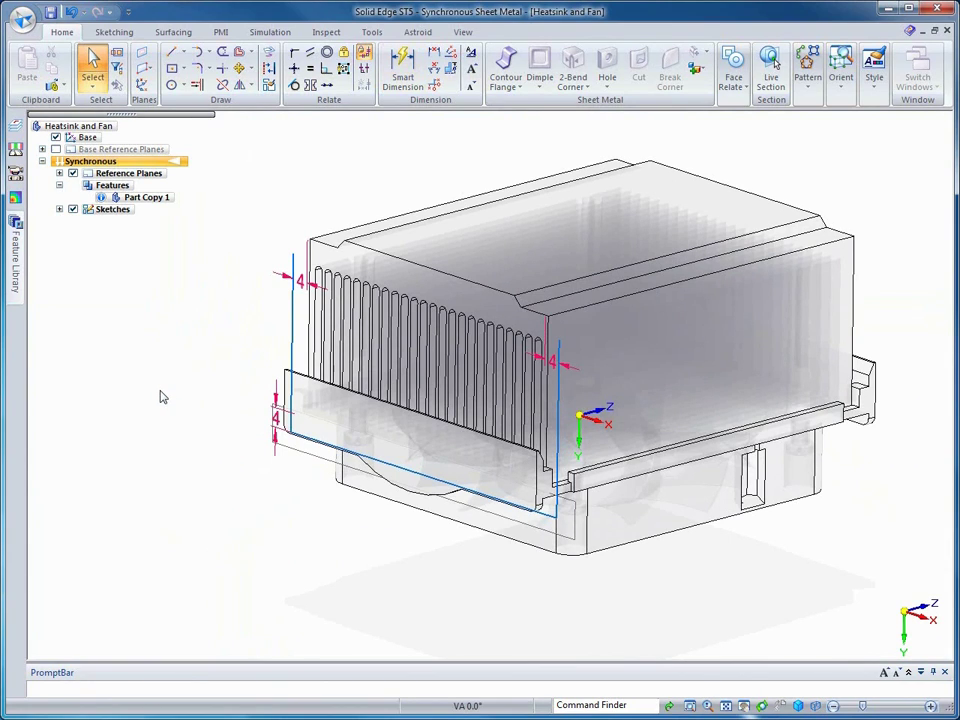
{"action": "right_click", "coordinate": [162, 397]}
{"action": "left_click", "coordinate": [184, 419]}
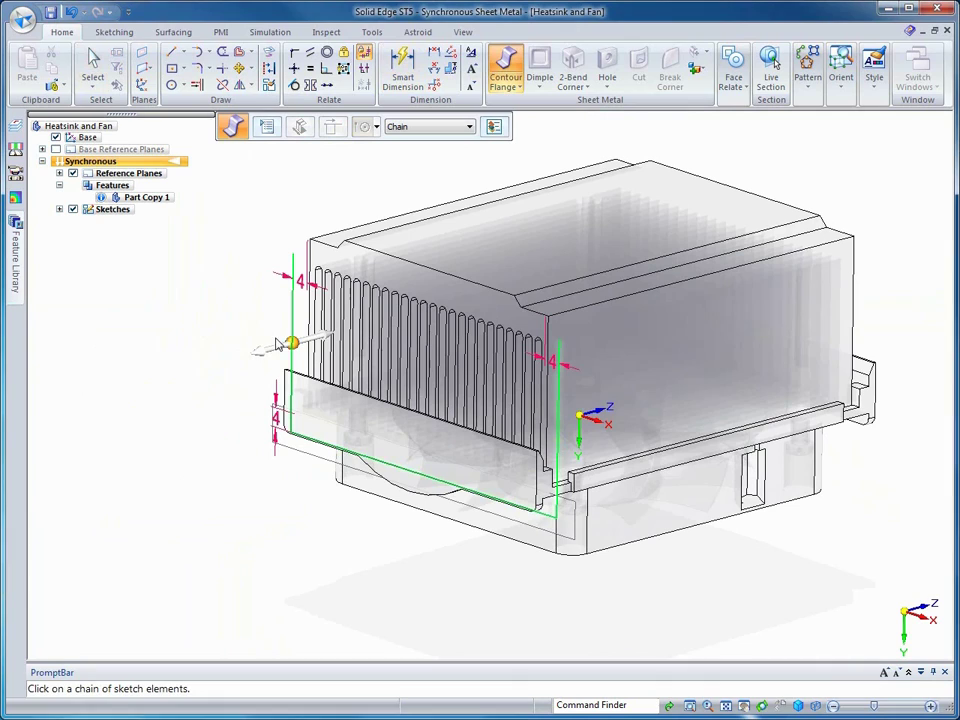
{"action": "left_click", "coordinate": [284, 342]}
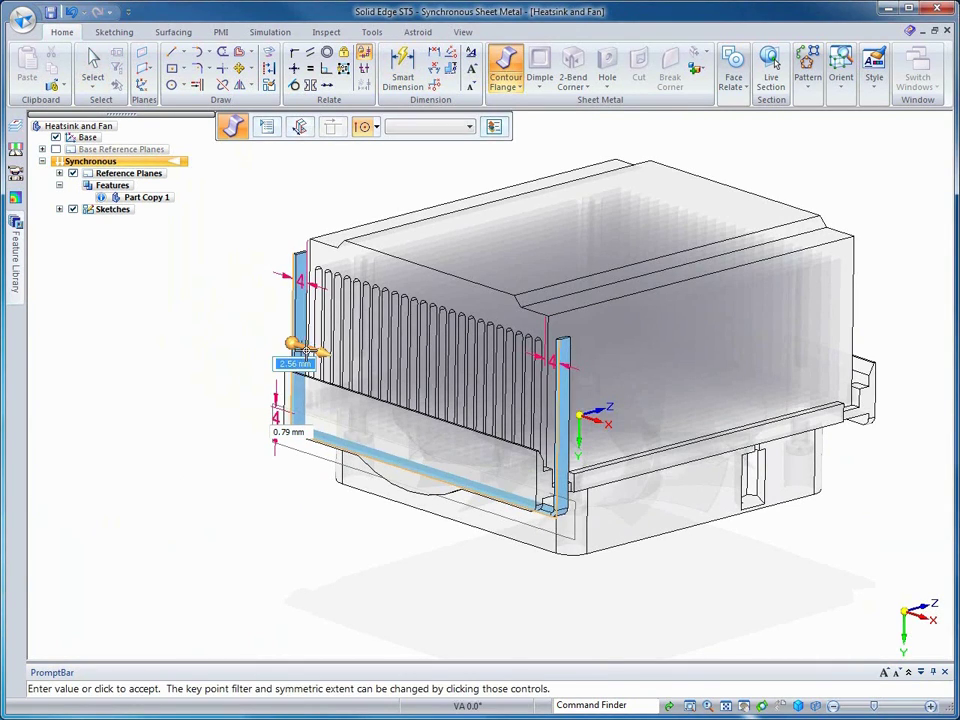
{"action": "left_click", "coordinate": [293, 343]}
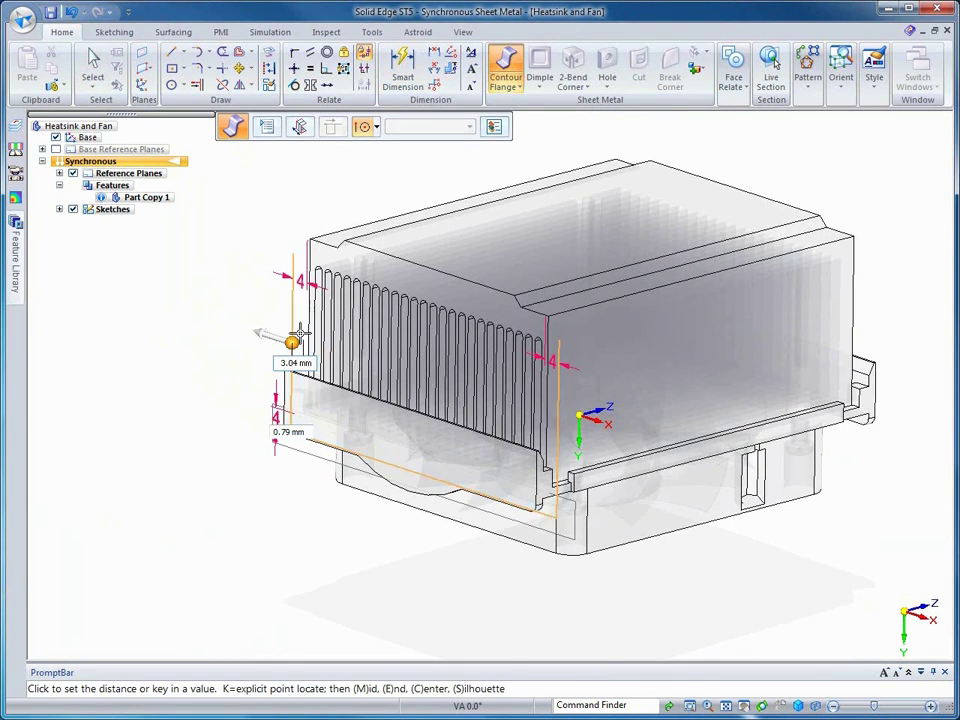
{"action": "left_click", "coordinate": [290, 225]}
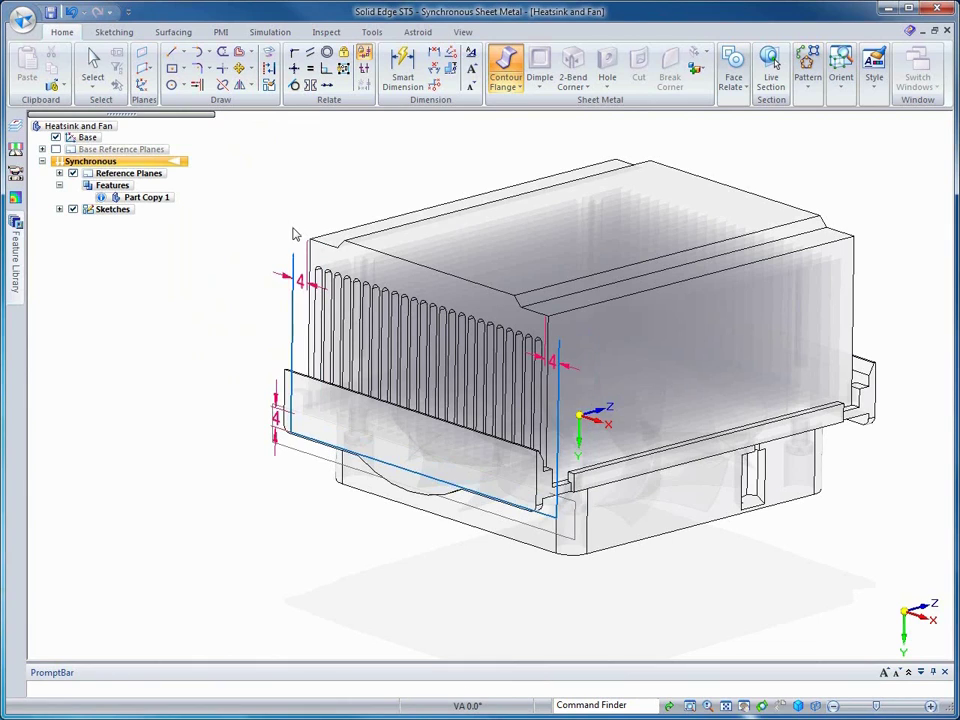
{"action": "key", "text": "Escape"}
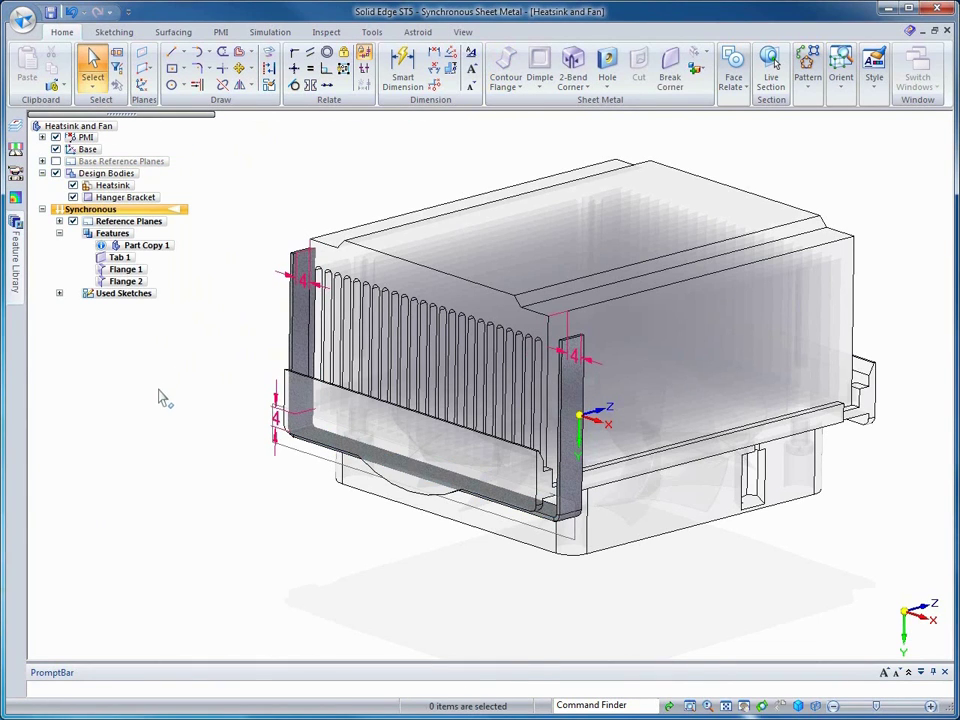
Looking squarely at the bracket's side face, select the heatsink's bracket end together with the bracket and move them 4 mm outward along Z
{"action": "middle_click_drag", "start_coordinate": [158, 407], "coordinate": [158, 407]}
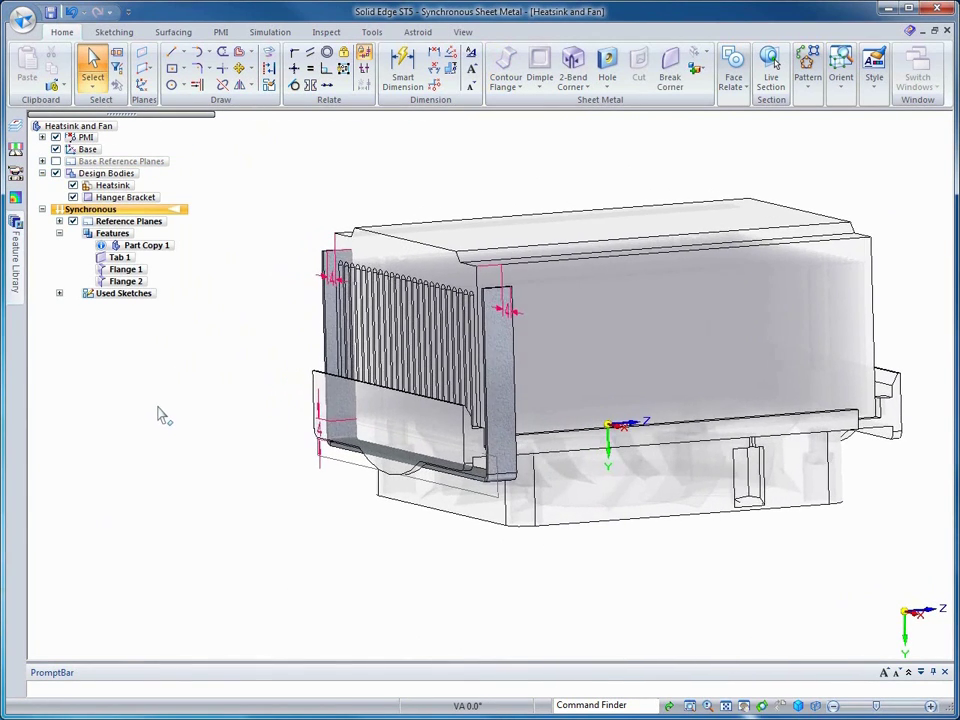
{"action": "right_click", "coordinate": [171, 411]}
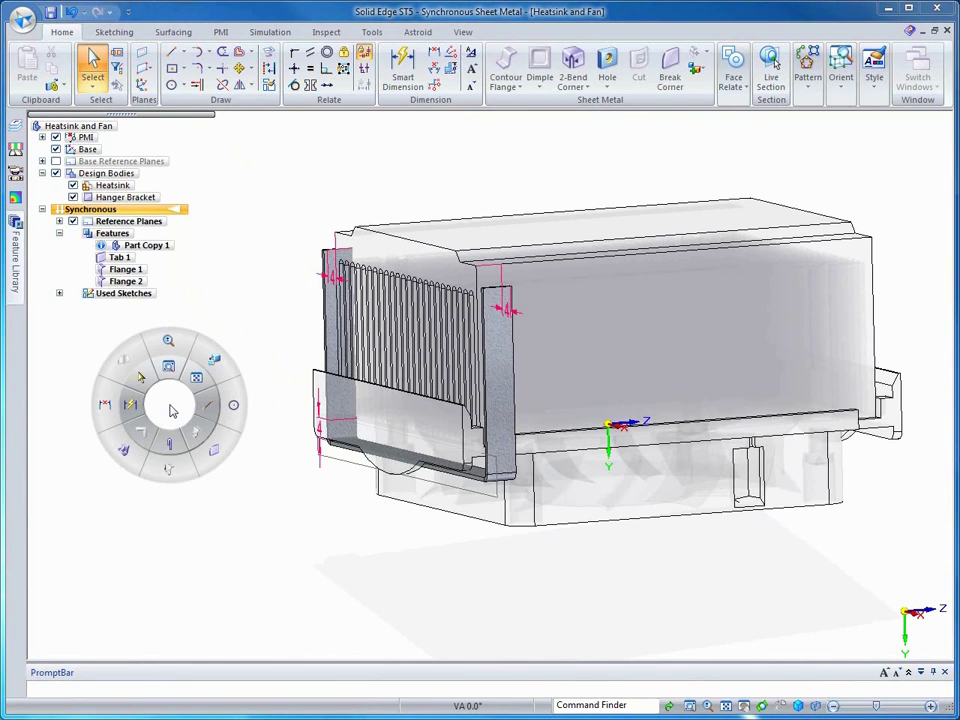
{"action": "left_click", "coordinate": [214, 362]}
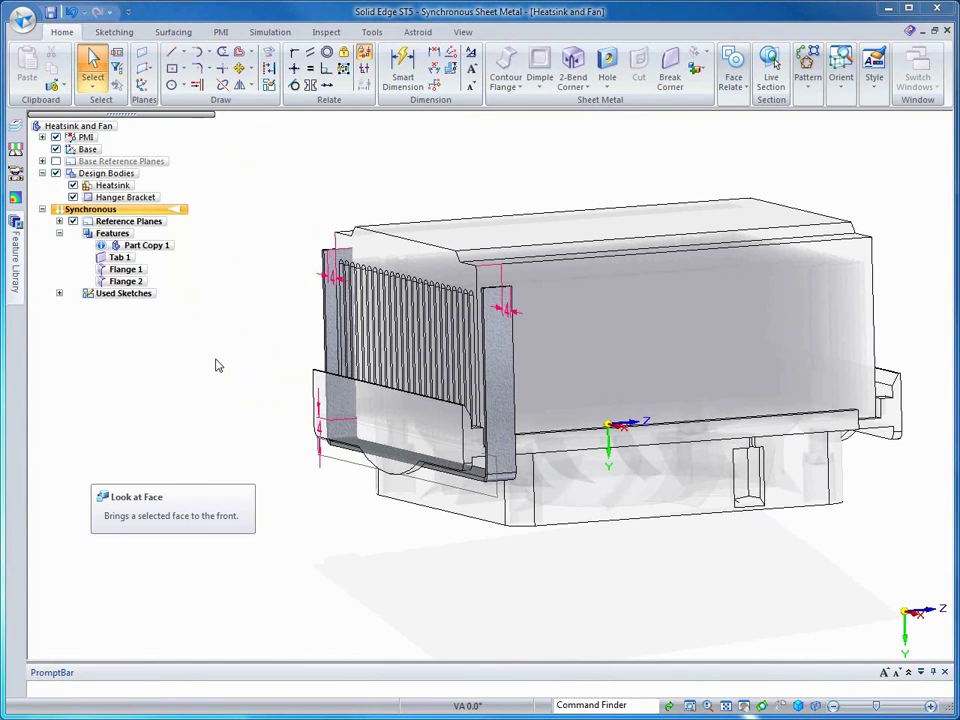
{"action": "left_click", "coordinate": [501, 423]}
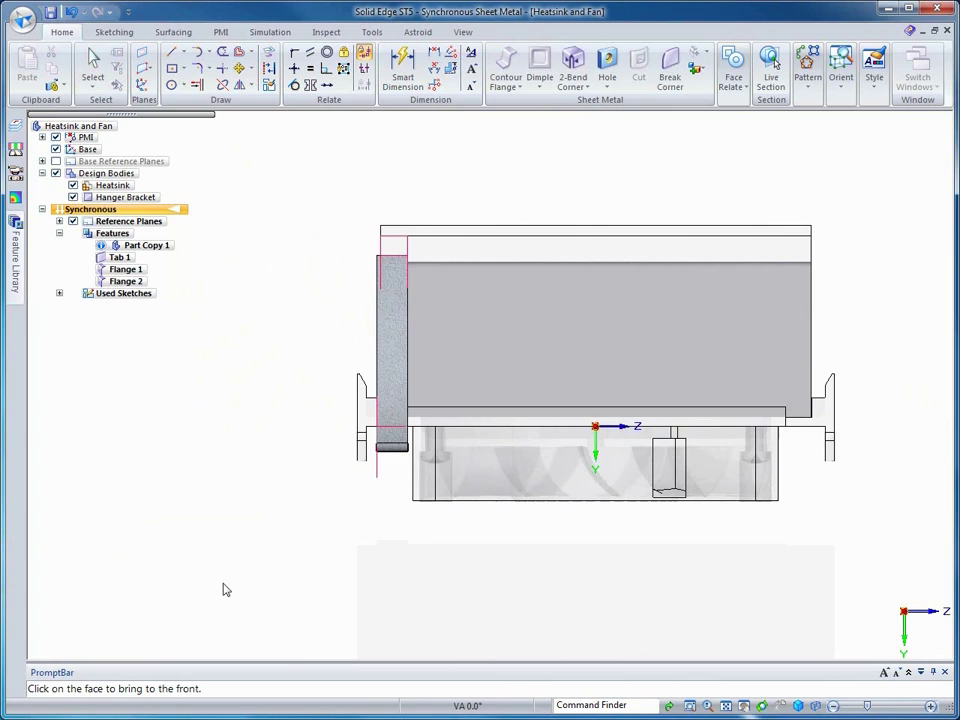
{"action": "scroll", "coordinate": [183, 523], "scroll_direction": "up", "scroll_amount": 2}
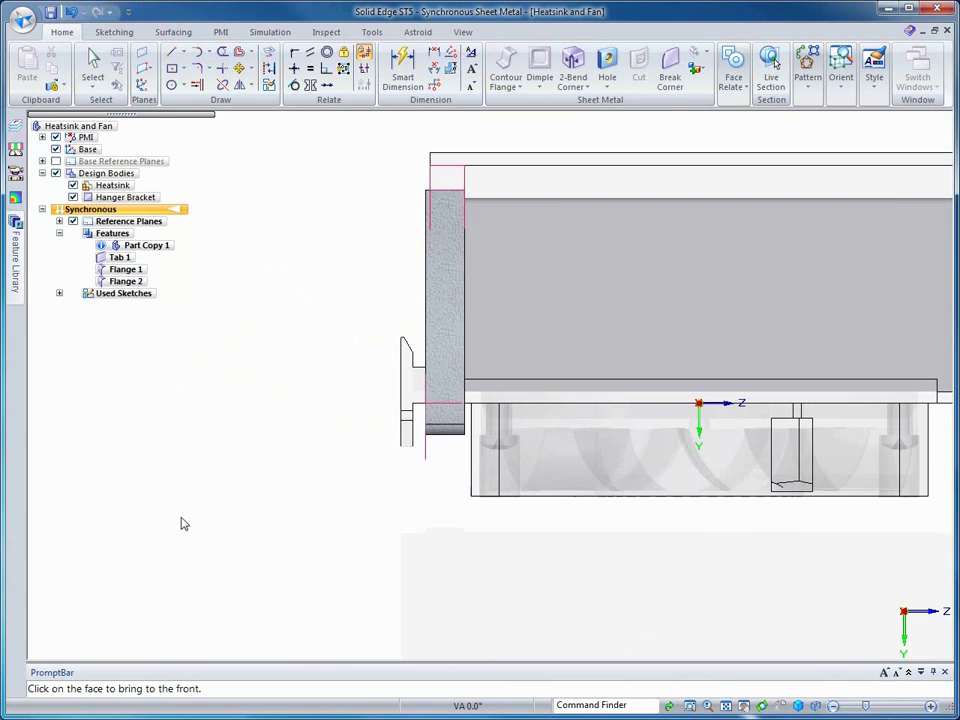
{"action": "key", "text": "Escape"}
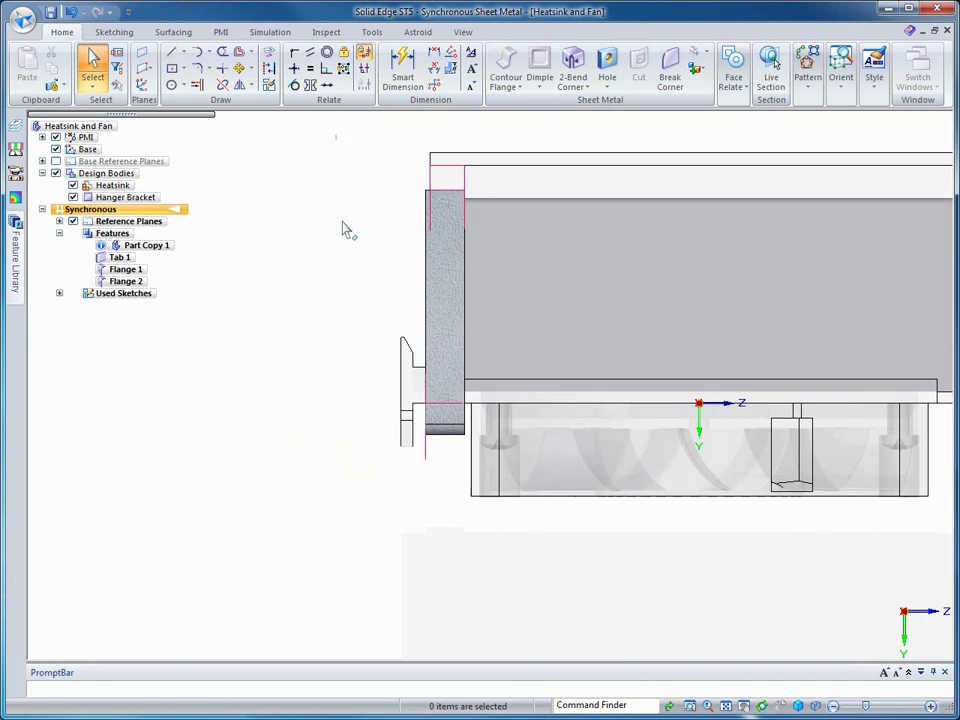
{"action": "left_click_drag", "start_coordinate": [336, 135], "coordinate": [466, 530]}
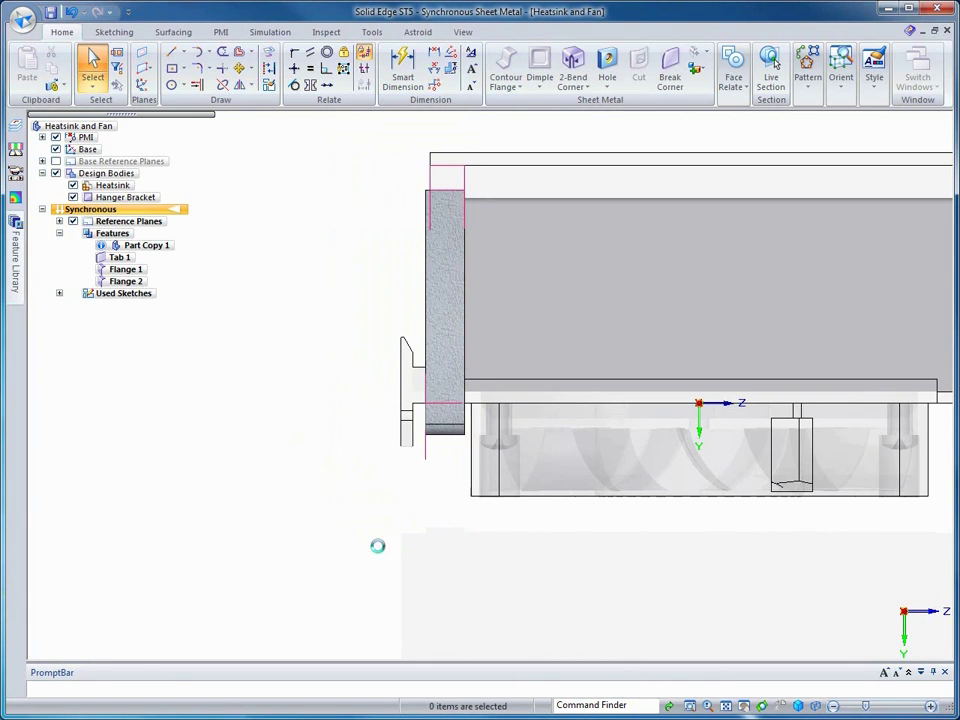
{"action": "left_click", "coordinate": [447, 192]}
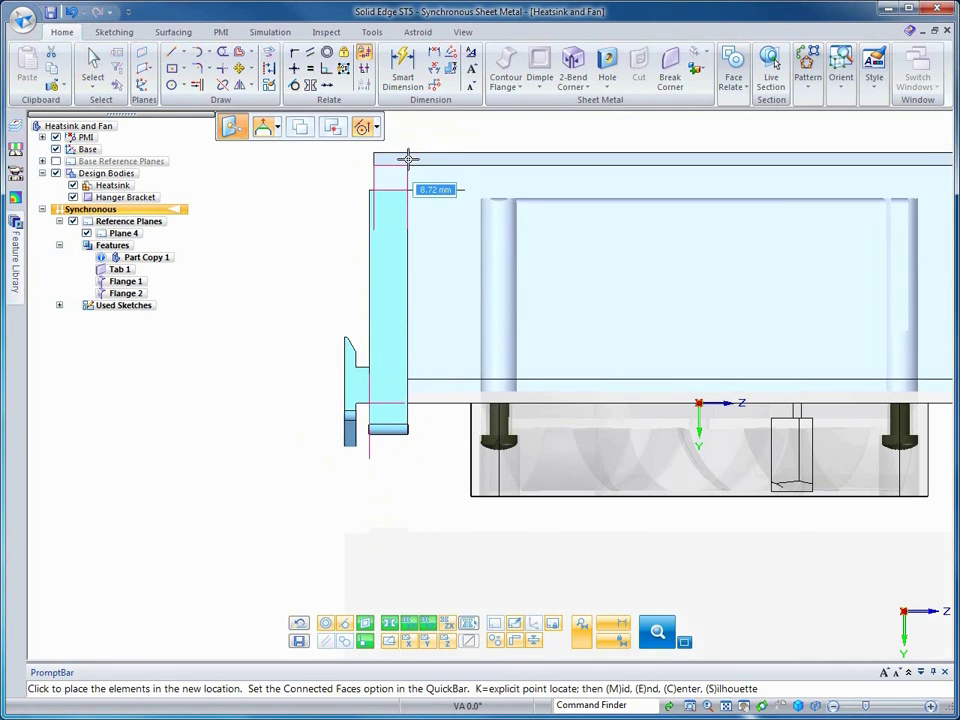
{"action": "middle_click", "coordinate": [408, 159]}
{"action": "scroll", "coordinate": [392, 163], "scroll_direction": "down", "scroll_amount": 2}
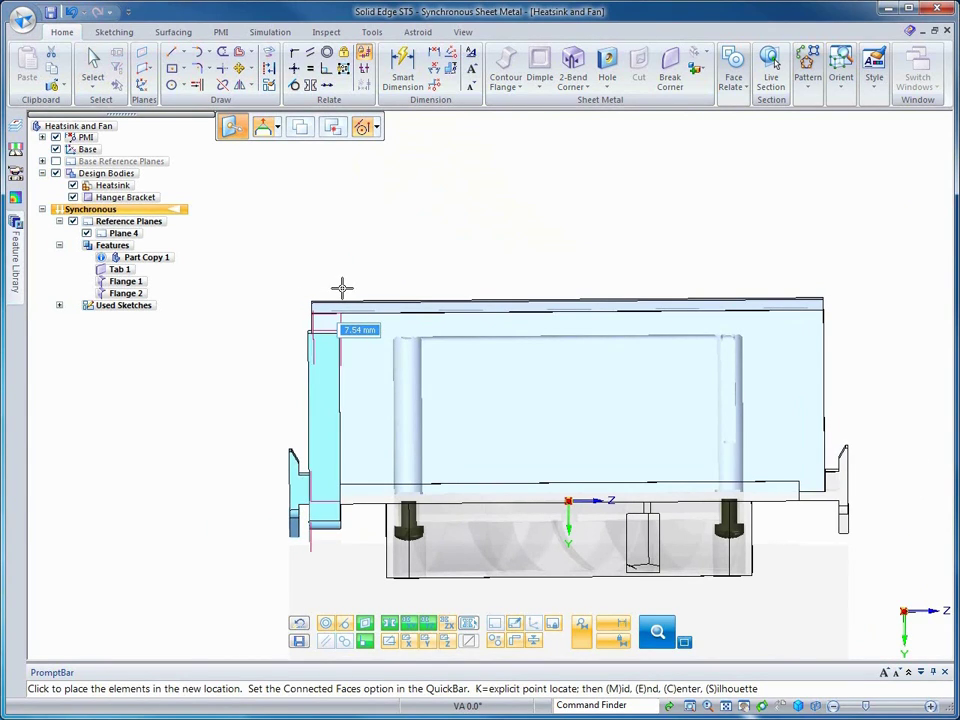
{"action": "type", "text": "4"}
{"action": "key", "text": "Return"}
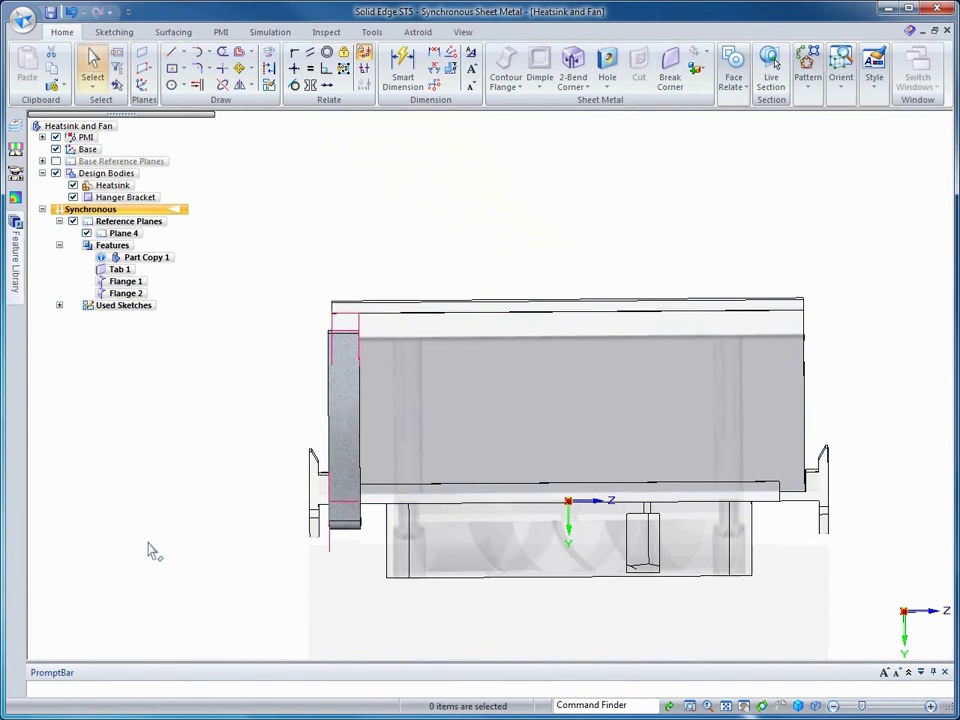
Widen the hanger bracket slightly by moving the thickness face of its base strip inward along +Z
{"action": "middle_click_drag", "start_coordinate": [148, 543], "coordinate": [254, 588]}
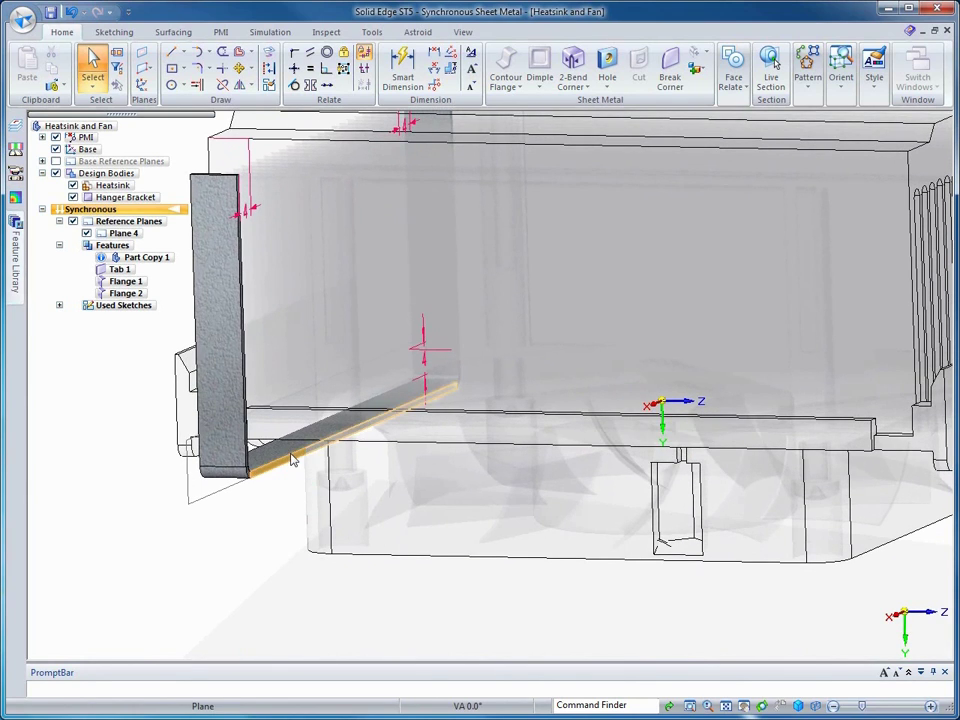
{"action": "left_click", "coordinate": [287, 473]}
{"action": "left_click", "coordinate": [293, 458]}
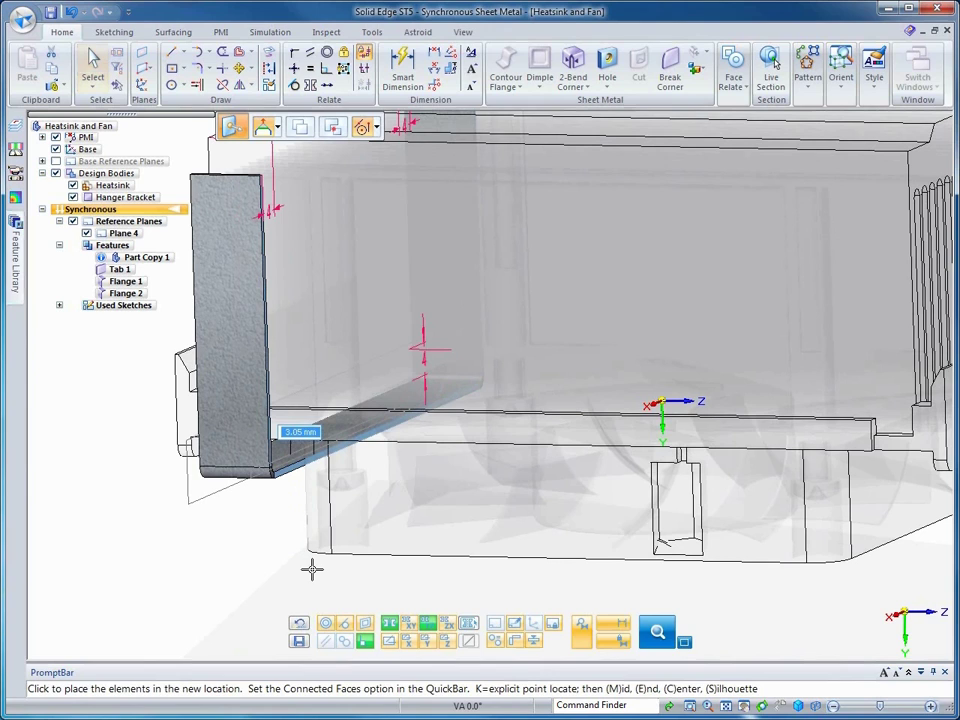
{"action": "left_click", "coordinate": [235, 561]}
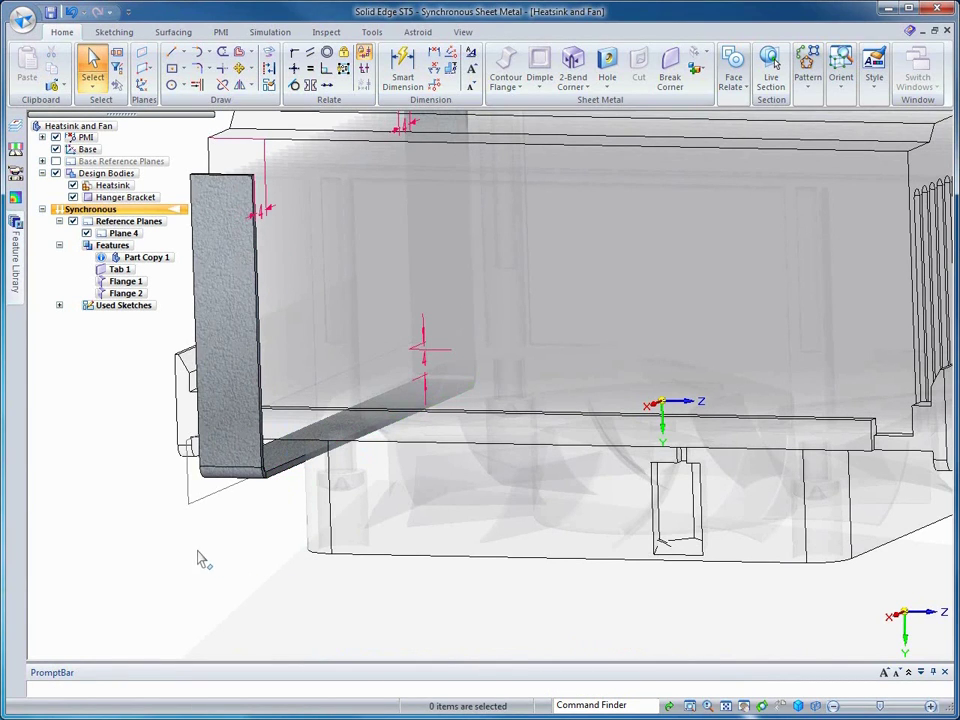
Hide the reference planes and make the Hanger Bracket the active assembly body
{"action": "middle_click_drag", "start_coordinate": [198, 551], "coordinate": [109, 366]}
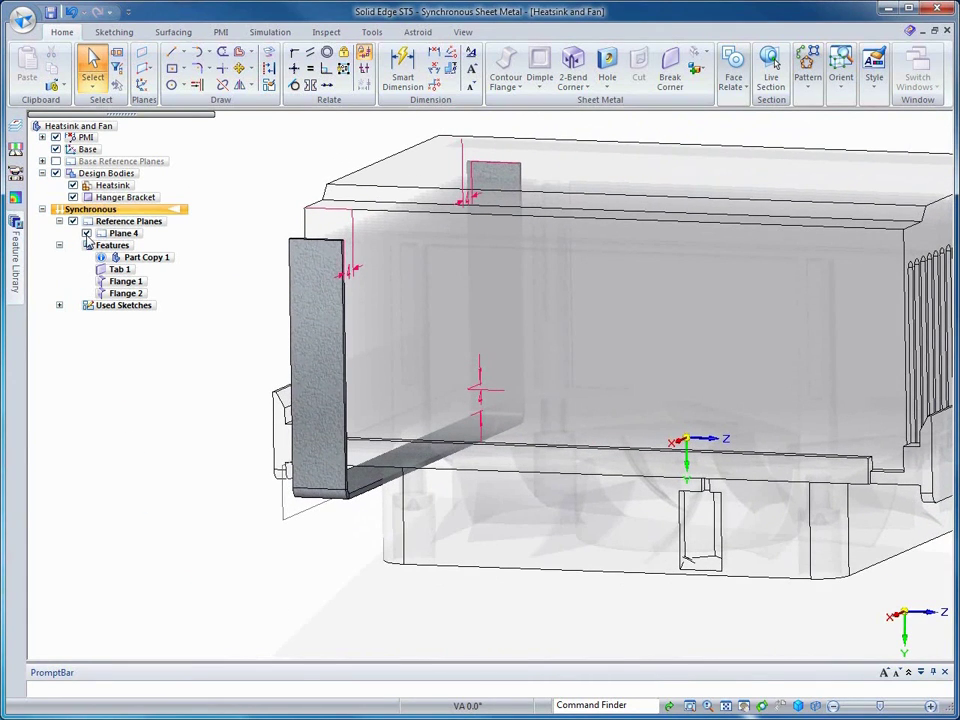
{"action": "left_click", "coordinate": [101, 198]}
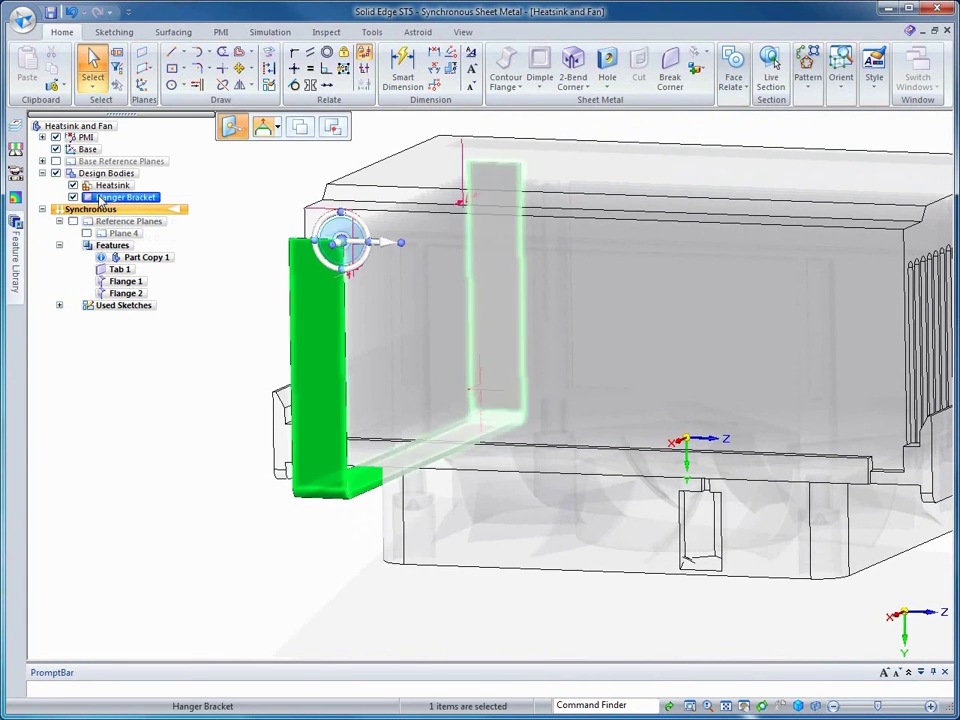
{"action": "right_click", "coordinate": [101, 198]}
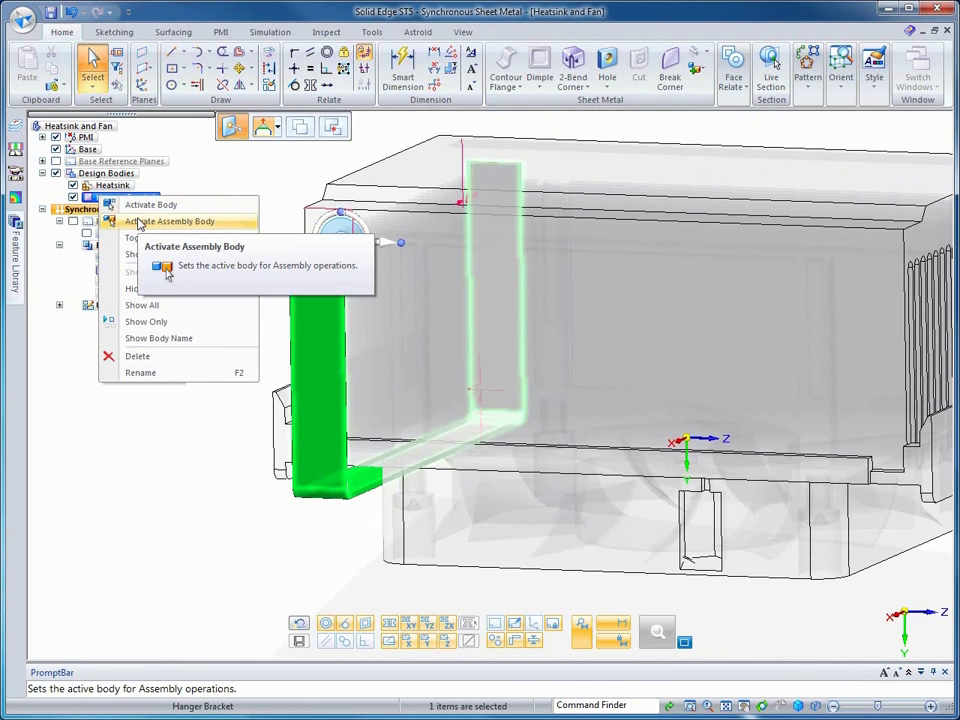
{"action": "left_click", "coordinate": [139, 222]}
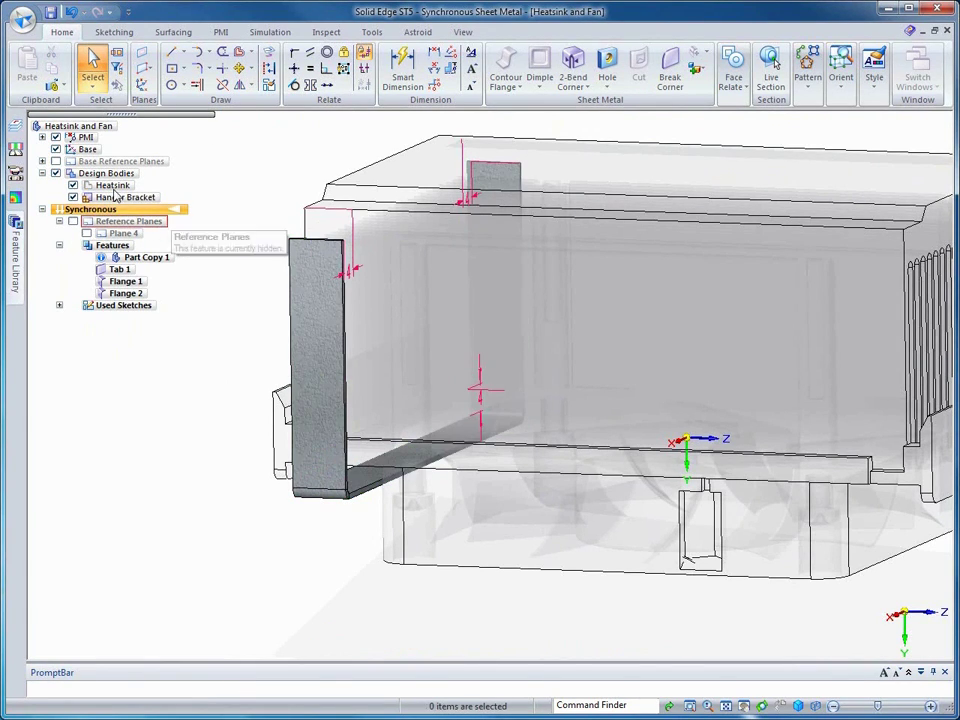
Convert the Heatsink from a design body to a construction body
{"action": "right_click", "coordinate": [115, 187]}
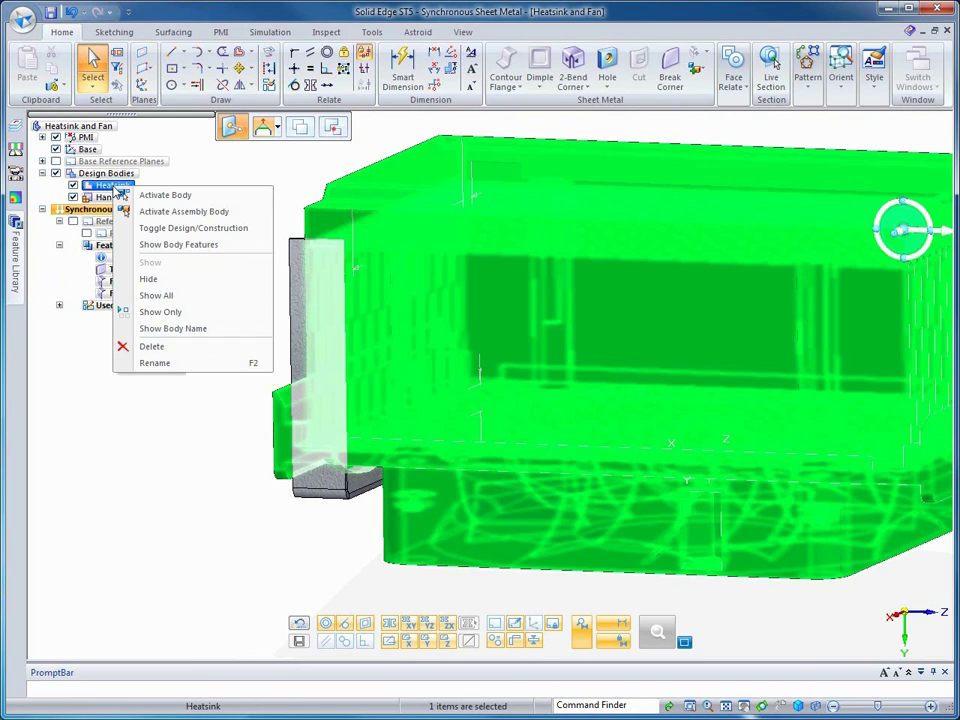
{"action": "left_click", "coordinate": [170, 228]}
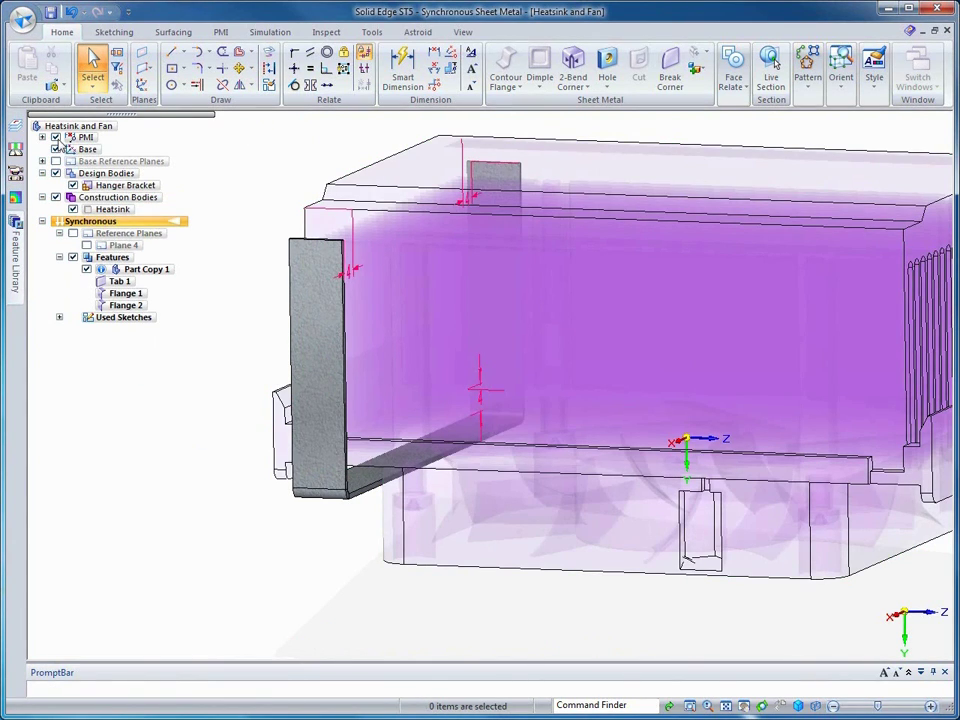
Hide the PMI dimensions and tilt the heatsink's finned end face 10° inward about its lower edge
{"action": "key", "text": "ctrl+r"}
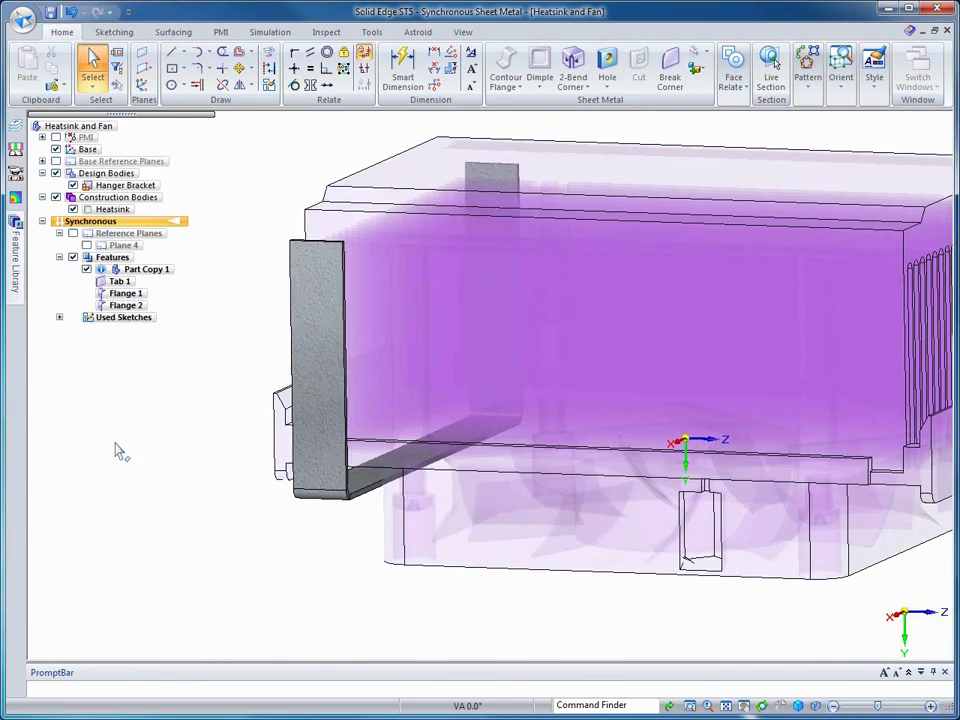
{"action": "key", "text": "ctrl+i"}
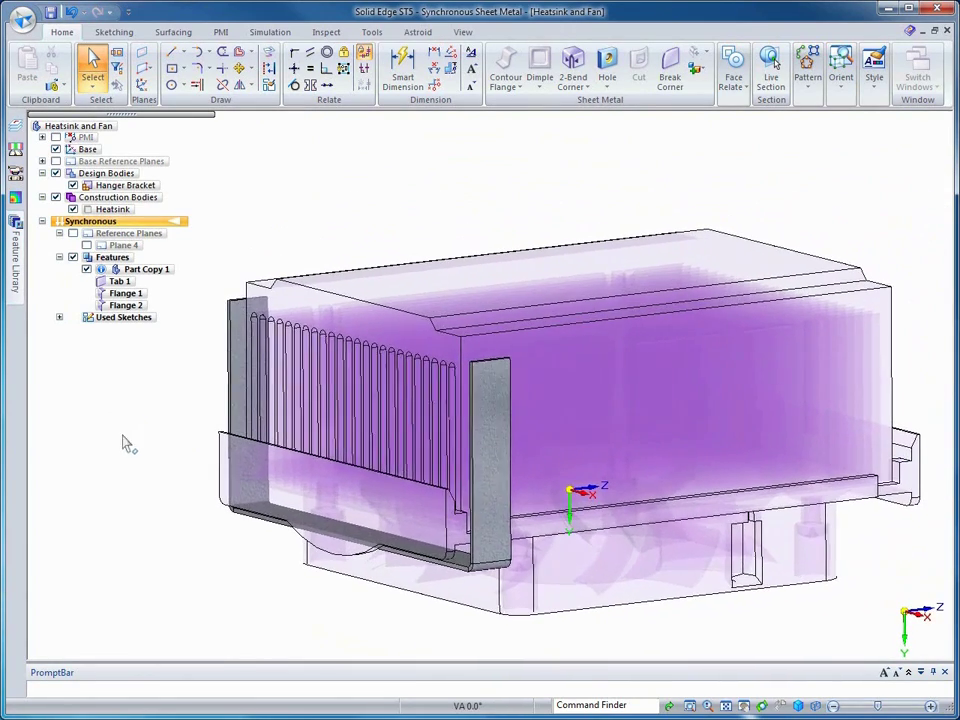
{"action": "left_click", "coordinate": [316, 302]}
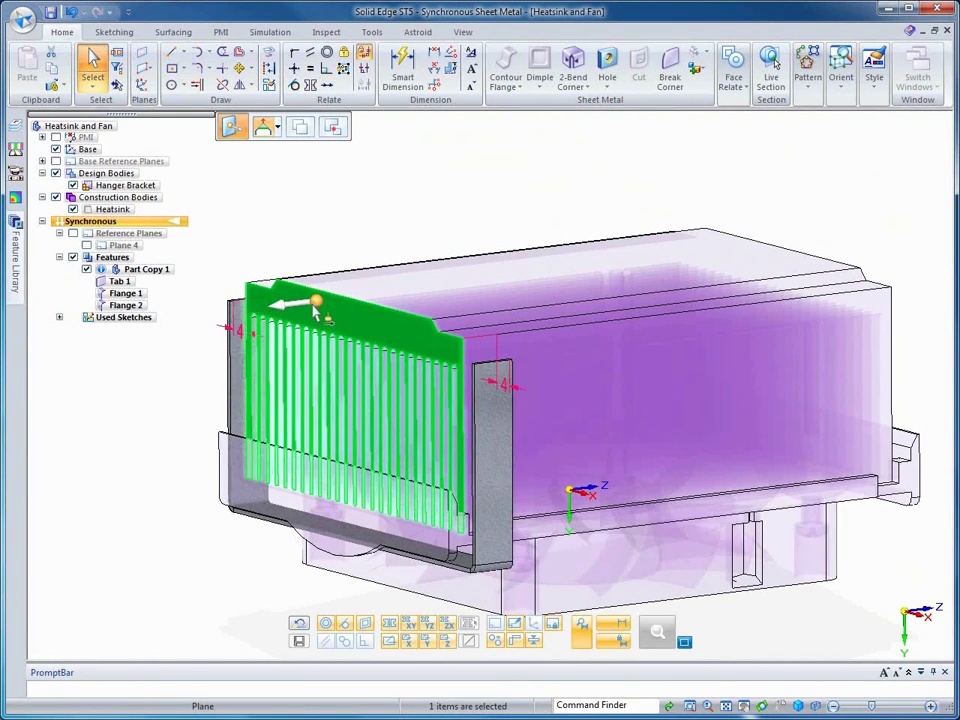
{"action": "left_click_drag", "start_coordinate": [316, 302], "coordinate": [312, 490]}
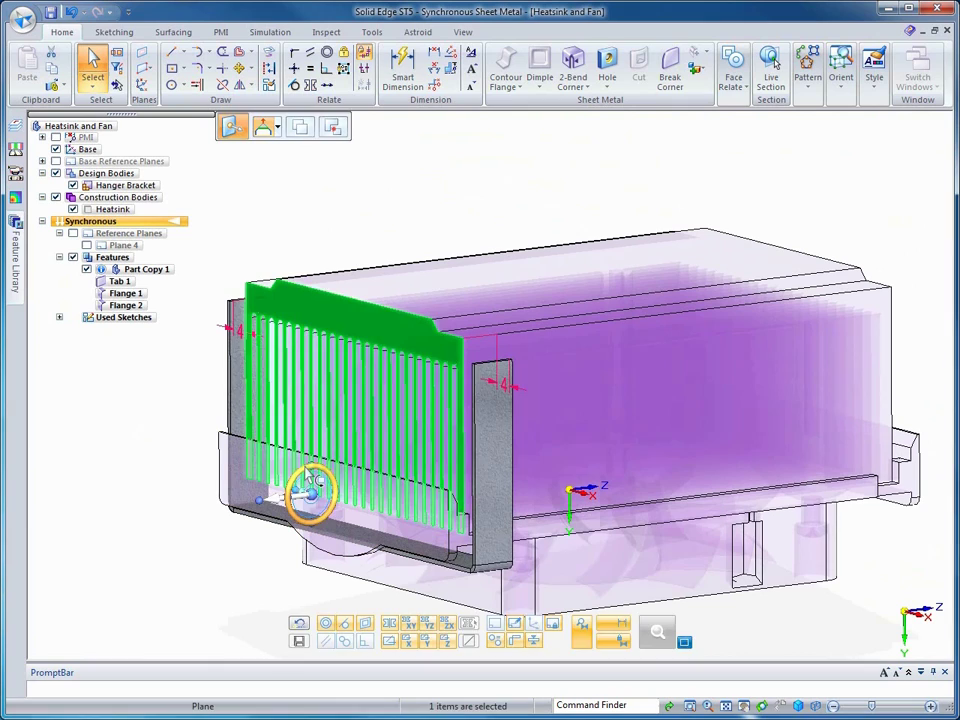
{"action": "left_click", "coordinate": [312, 490]}
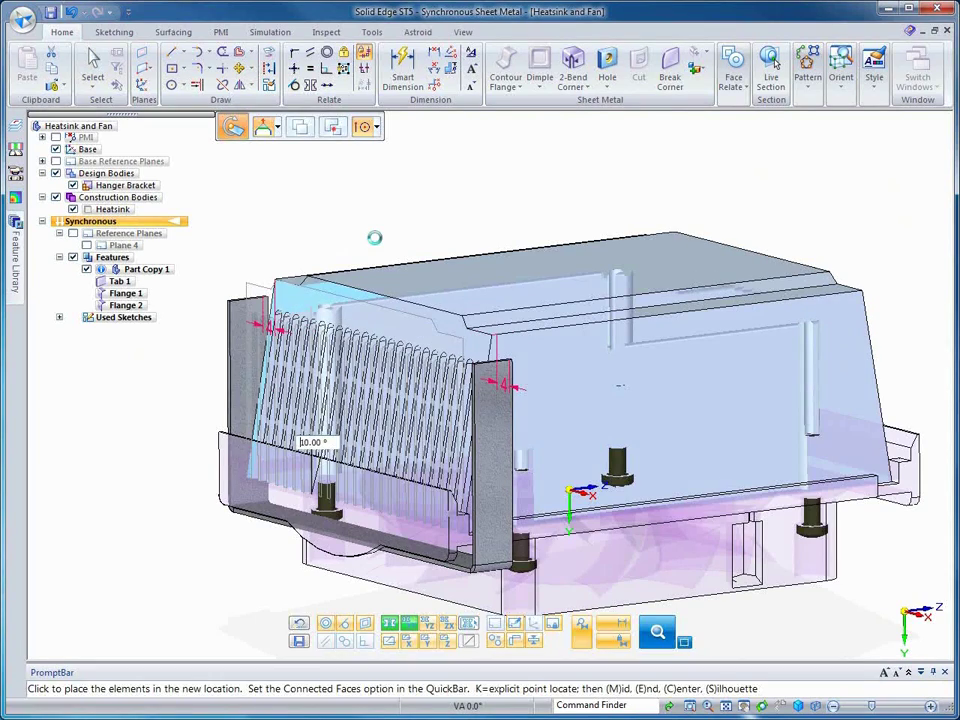
{"action": "left_click", "coordinate": [301, 228]}
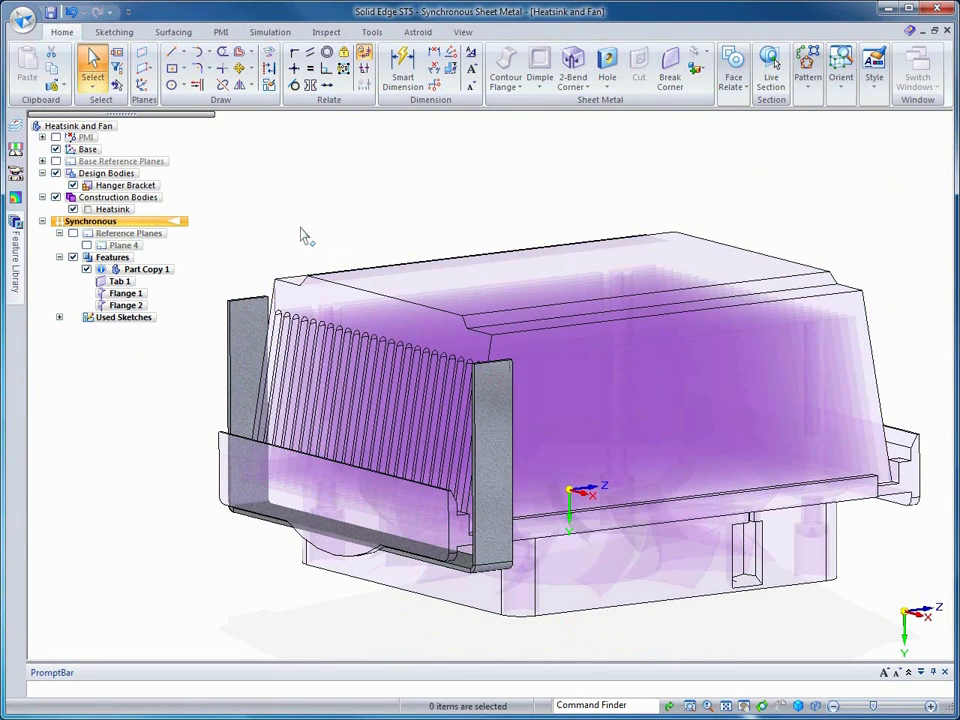
Hide the Heatsink and form a hook on the bracket upright's top edge from a 3 mm partial-width 90° flange and a second flange bent down
{"action": "middle_click_drag", "start_coordinate": [301, 228], "coordinate": [275, 230]}
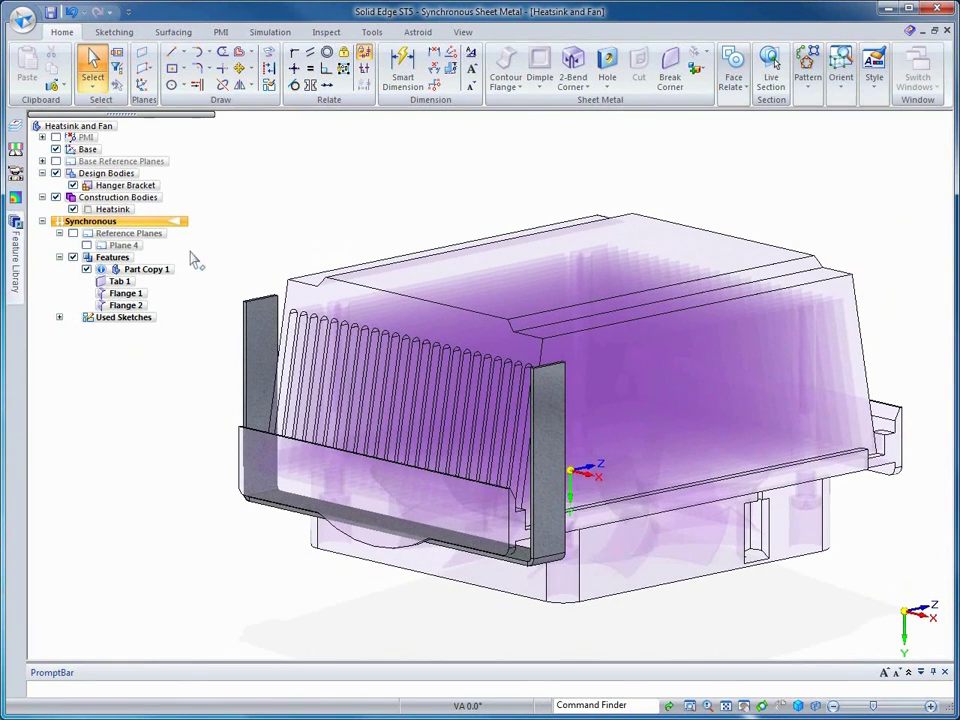
{"action": "left_click", "coordinate": [72, 210]}
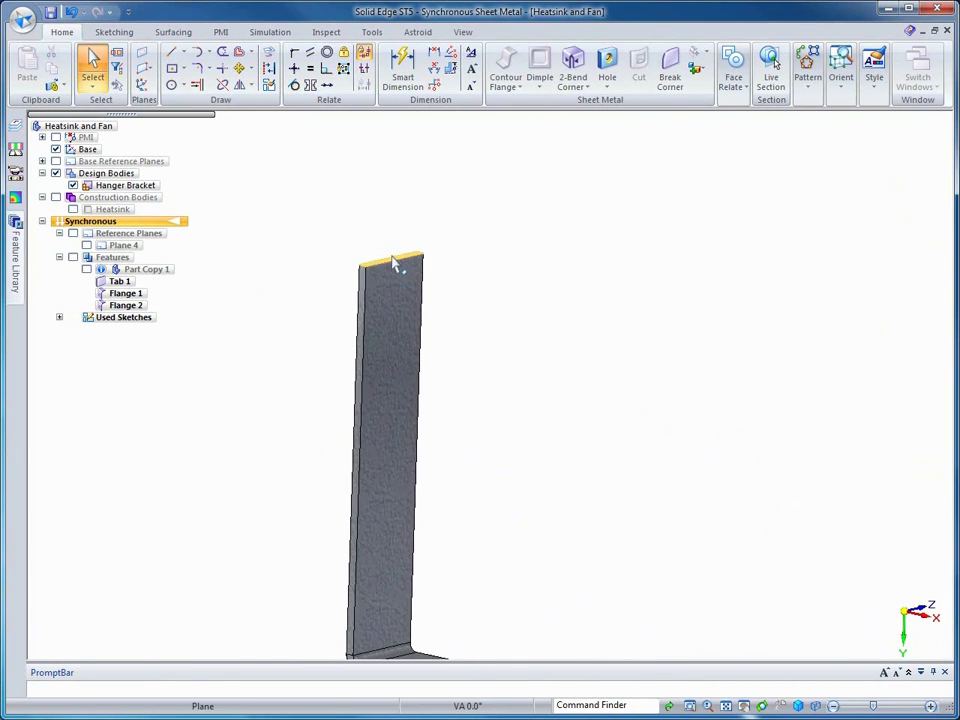
{"action": "left_click", "coordinate": [395, 263]}
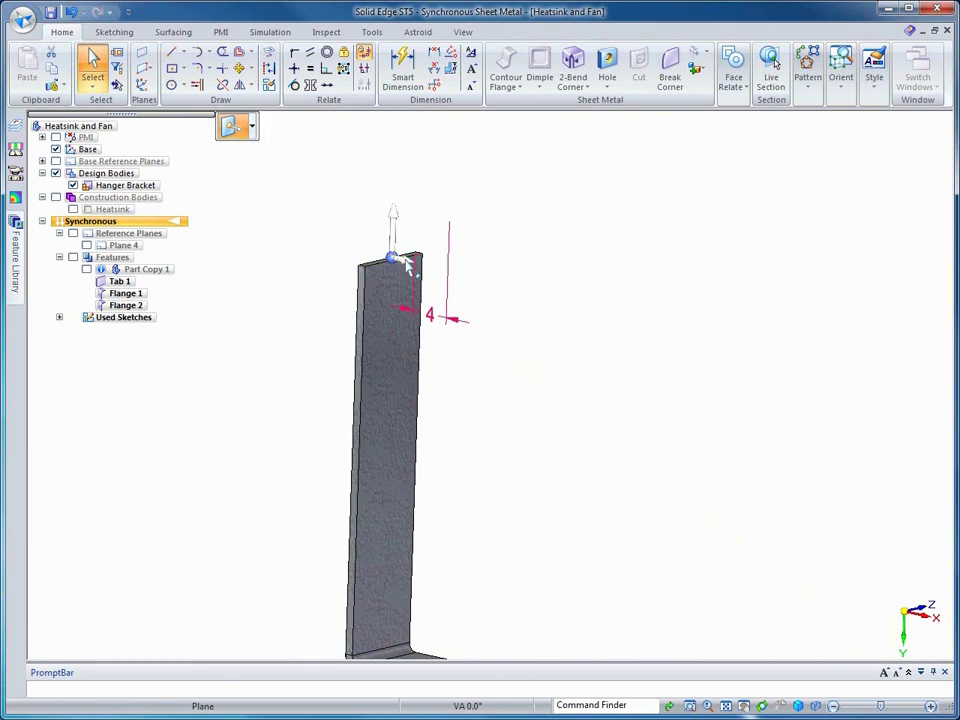
{"action": "left_click", "coordinate": [406, 264]}
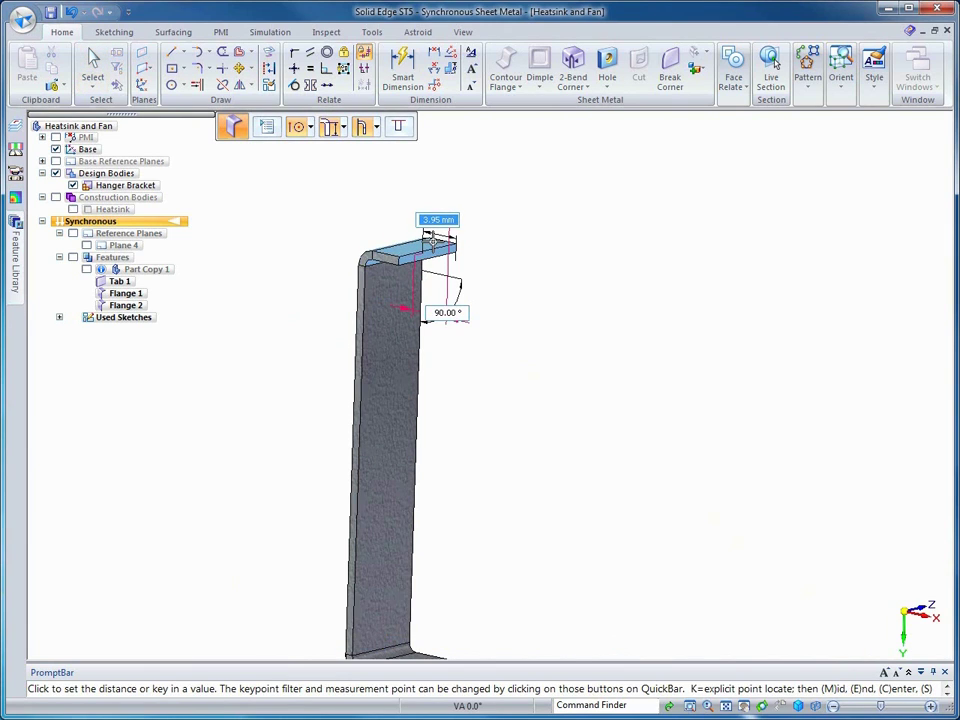
{"action": "left_click", "coordinate": [401, 129]}
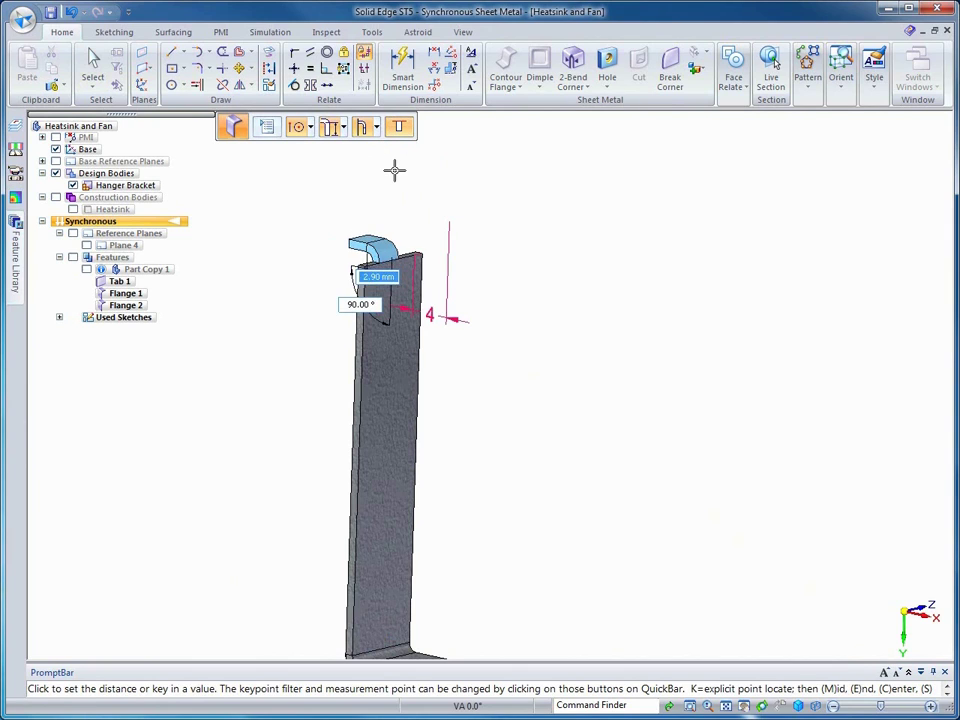
{"action": "type", "text": "3"}
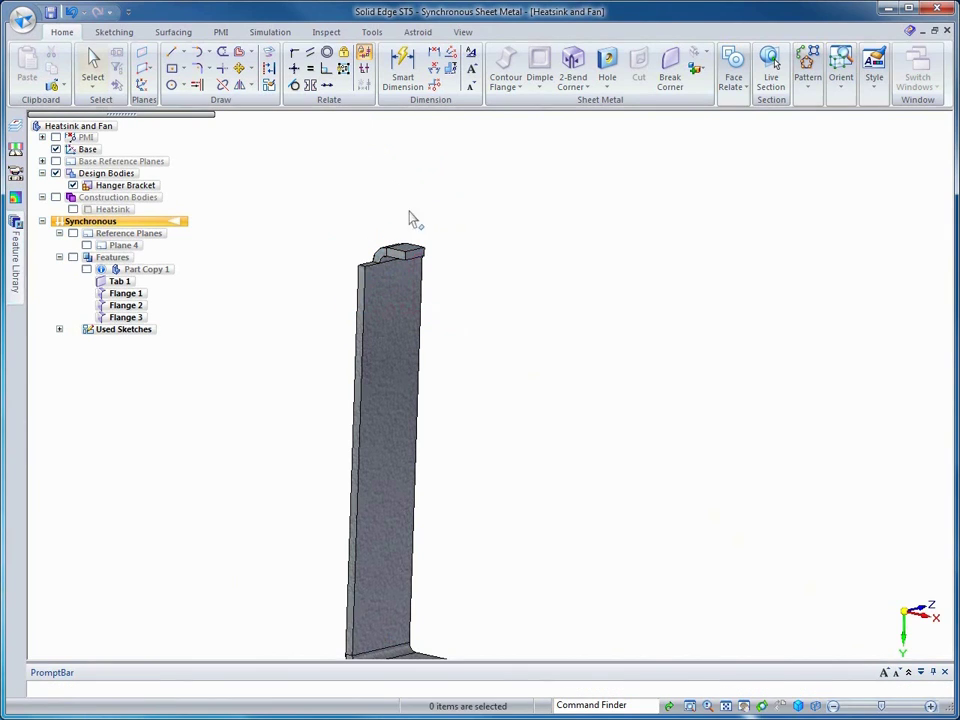
{"action": "left_click", "coordinate": [412, 256]}
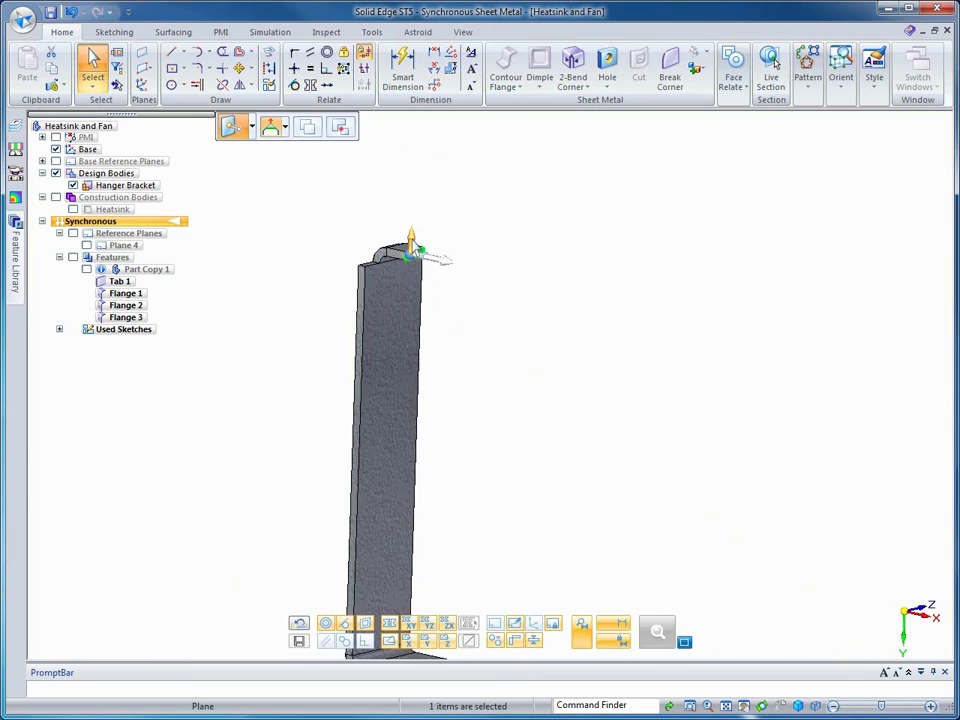
{"action": "left_click", "coordinate": [413, 242]}
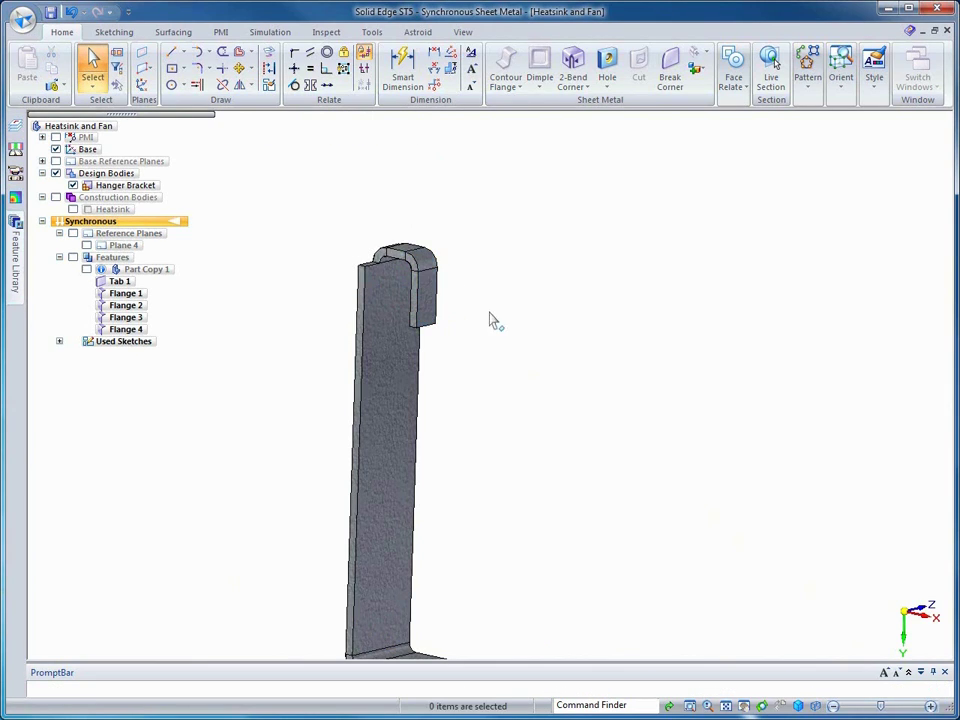
Dimension the hook's width at the top of the upright and set it to 4 mm, adjusting both sides equally
{"action": "middle_click_drag", "start_coordinate": [554, 393], "coordinate": [673, 362]}
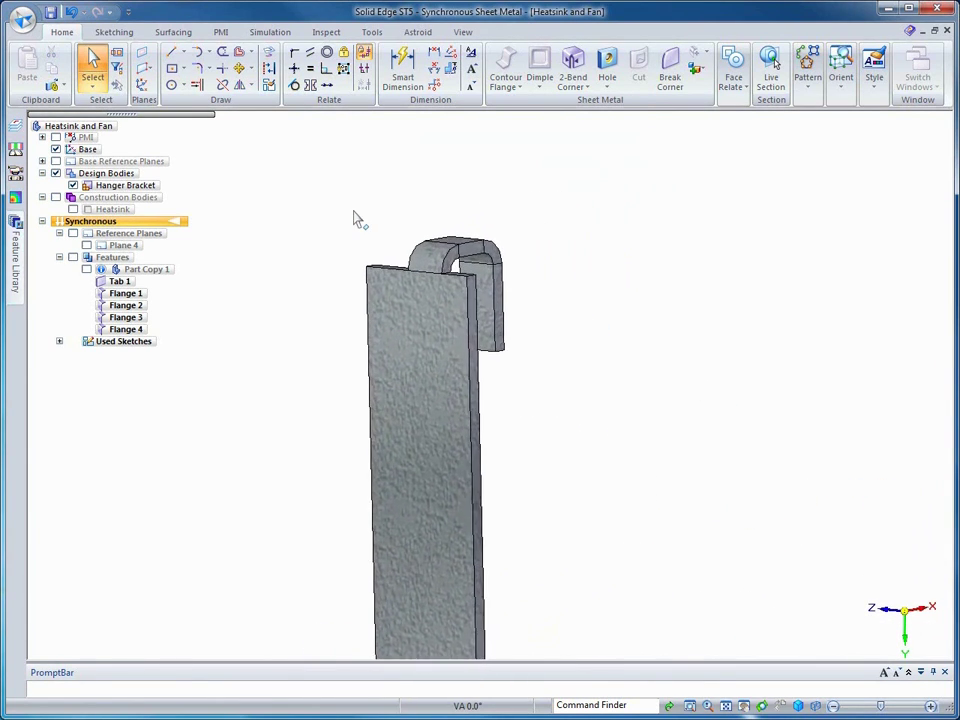
{"action": "left_click", "coordinate": [403, 68]}
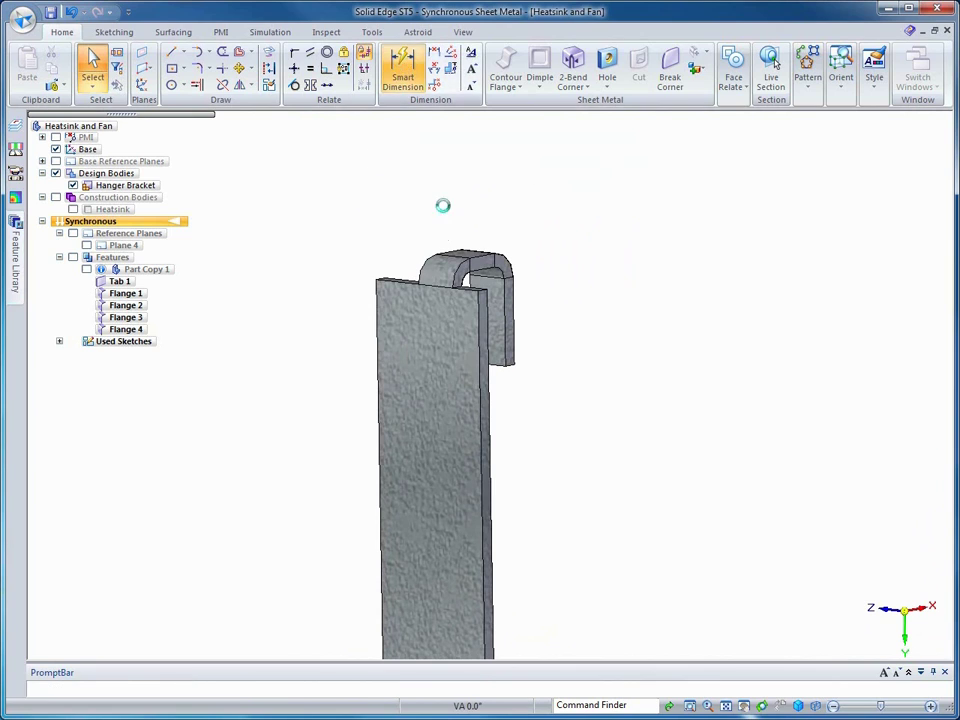
{"action": "left_click", "coordinate": [451, 257]}
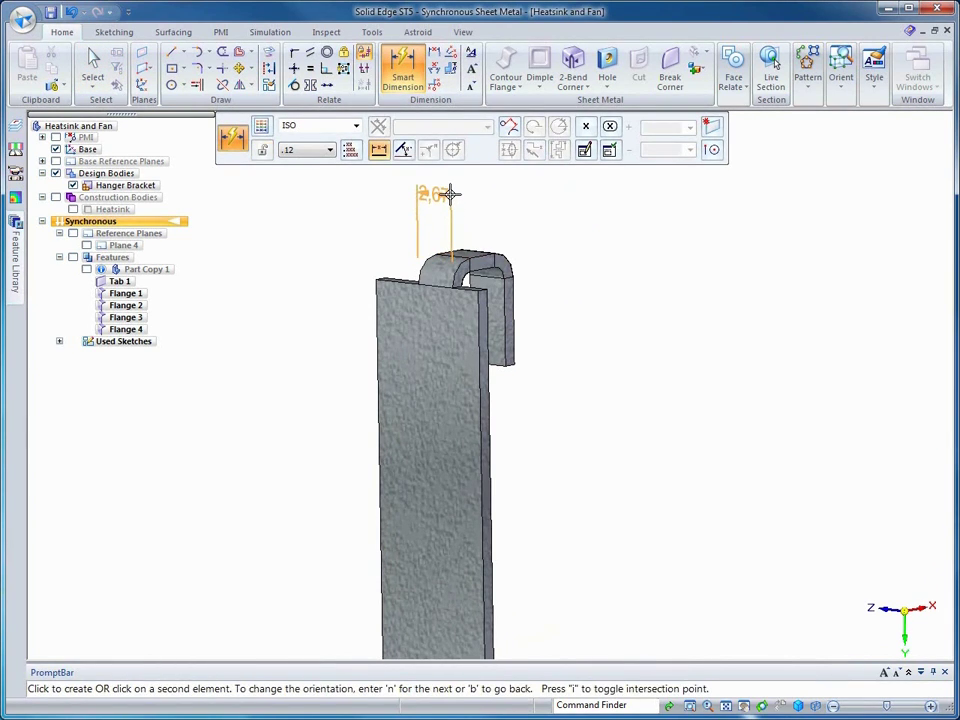
{"action": "left_click", "coordinate": [451, 193]}
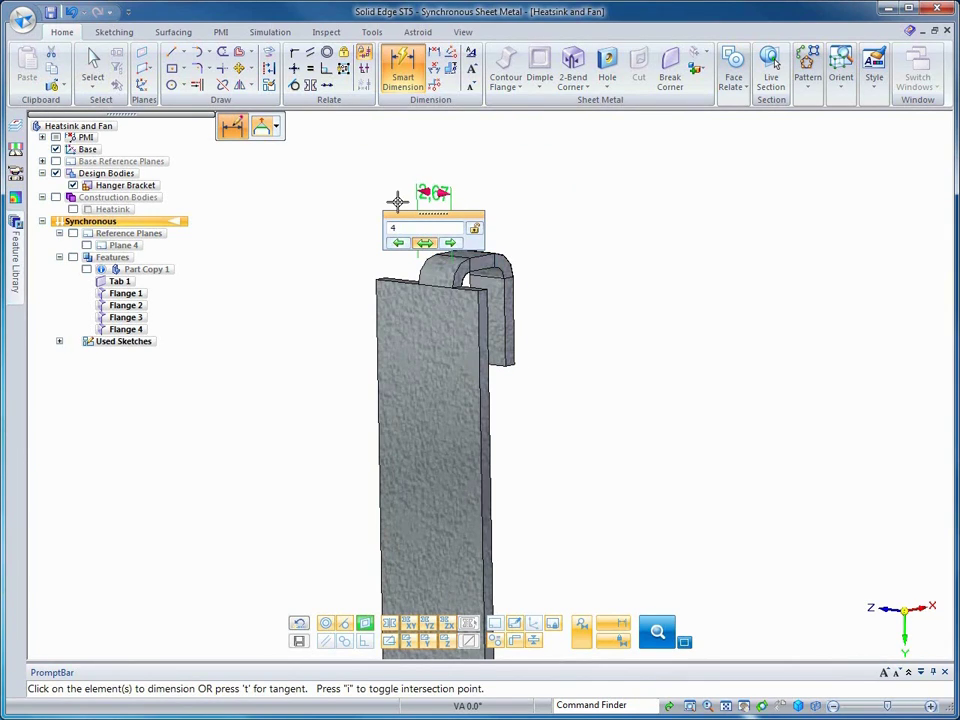
{"action": "type", "text": "4"}
{"action": "key", "text": "Return"}
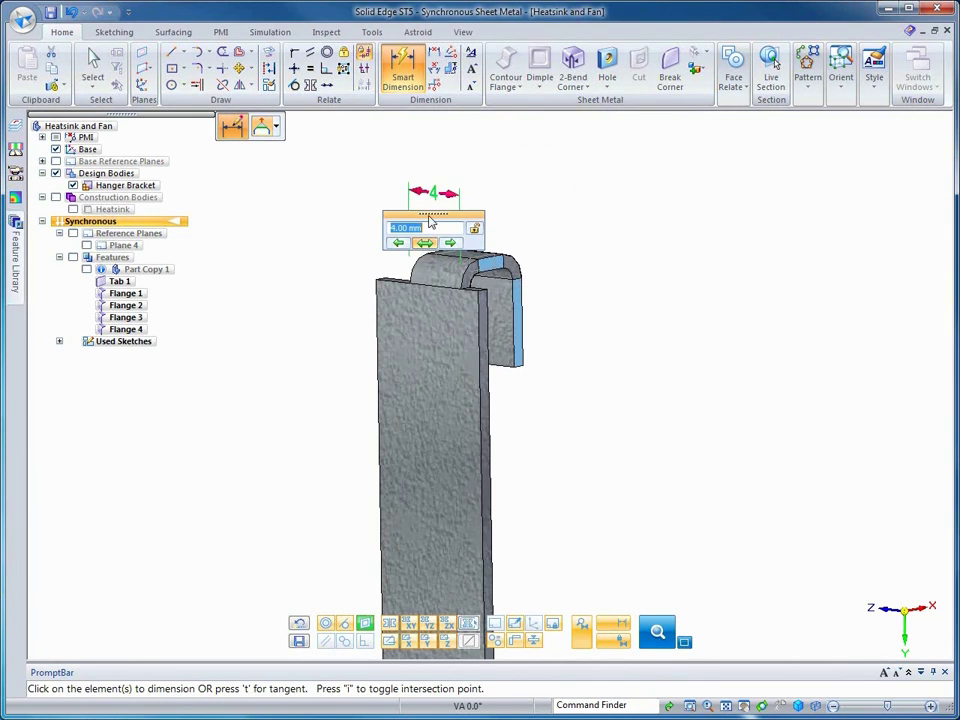
{"action": "left_click", "coordinate": [508, 202]}
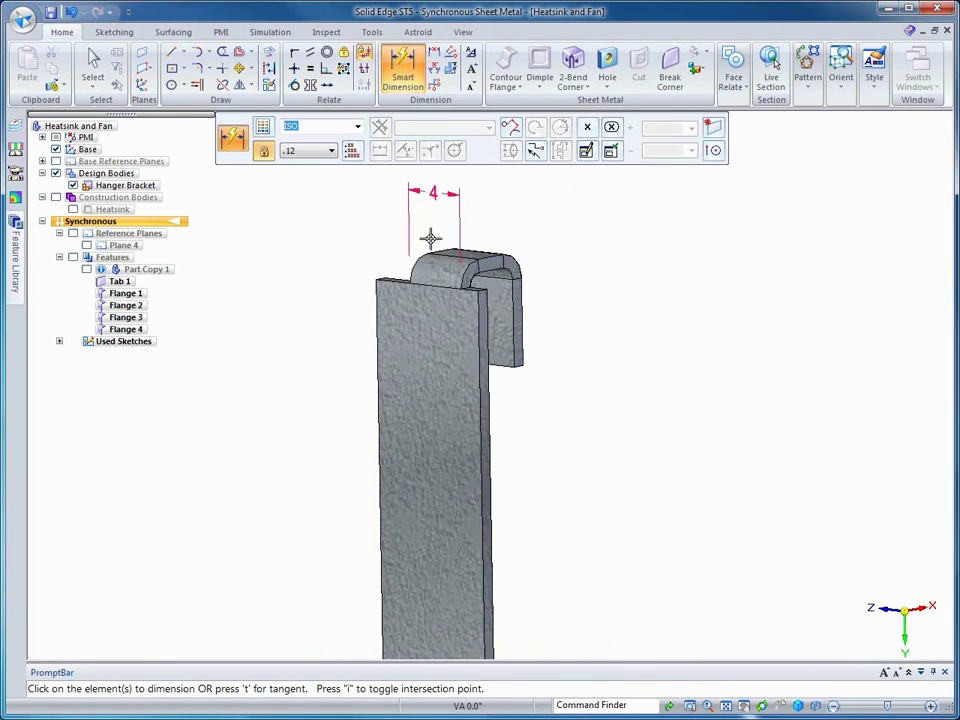
Dimension the hook's offset from the upright's side edge and set it to 2 mm, moving only the hook
{"action": "left_click", "coordinate": [393, 283]}
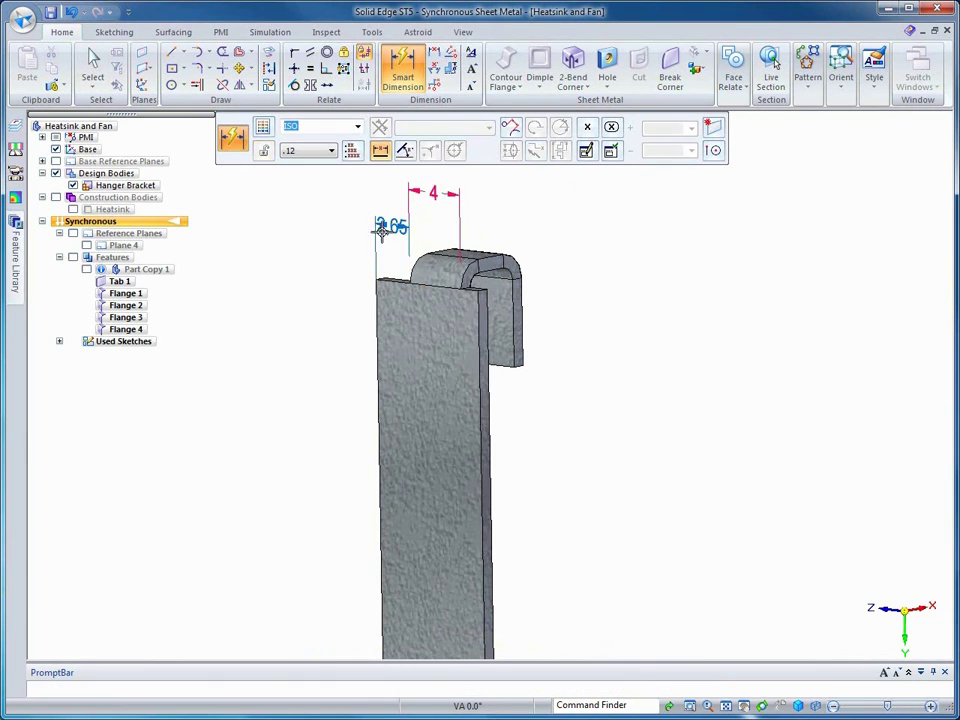
{"action": "left_click", "coordinate": [366, 230]}
{"action": "left_click", "coordinate": [410, 276]}
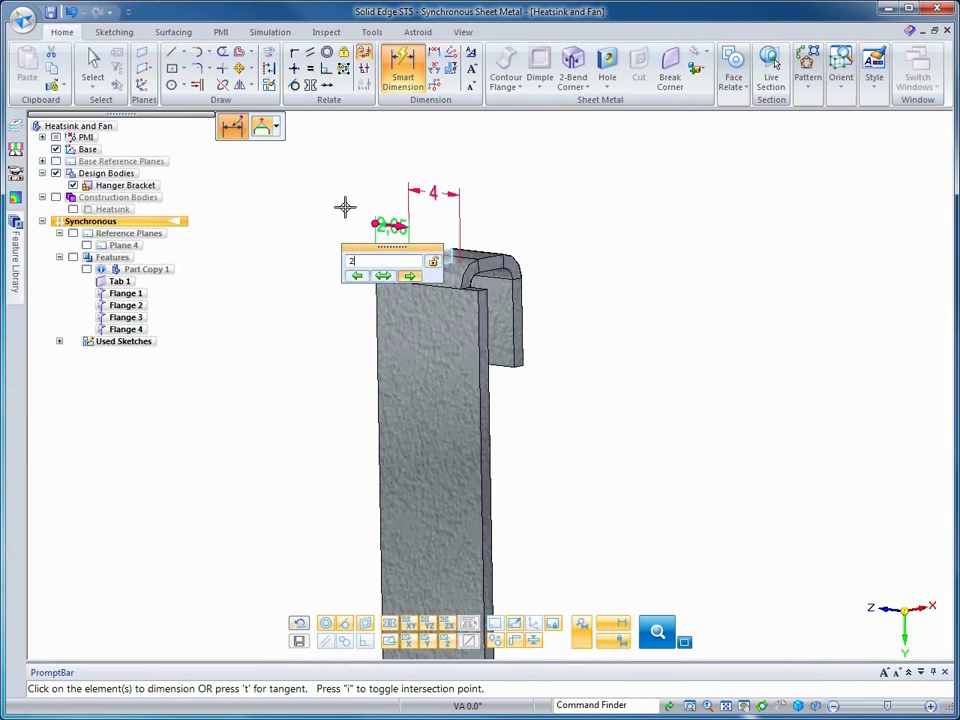
{"action": "key", "text": "Return"}
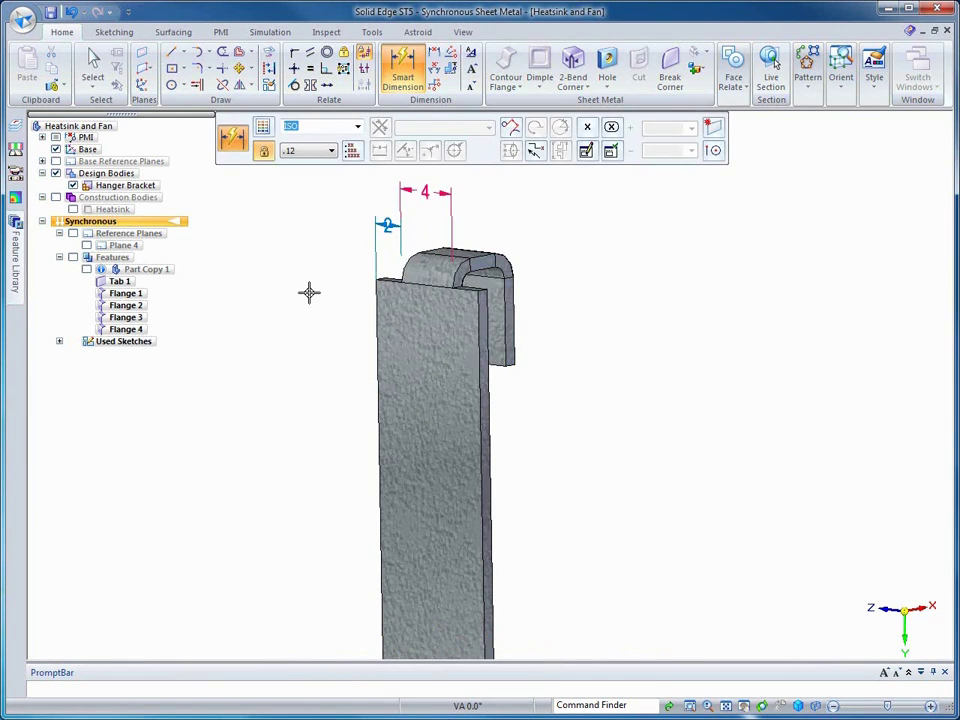
{"action": "key", "text": "Escape"}
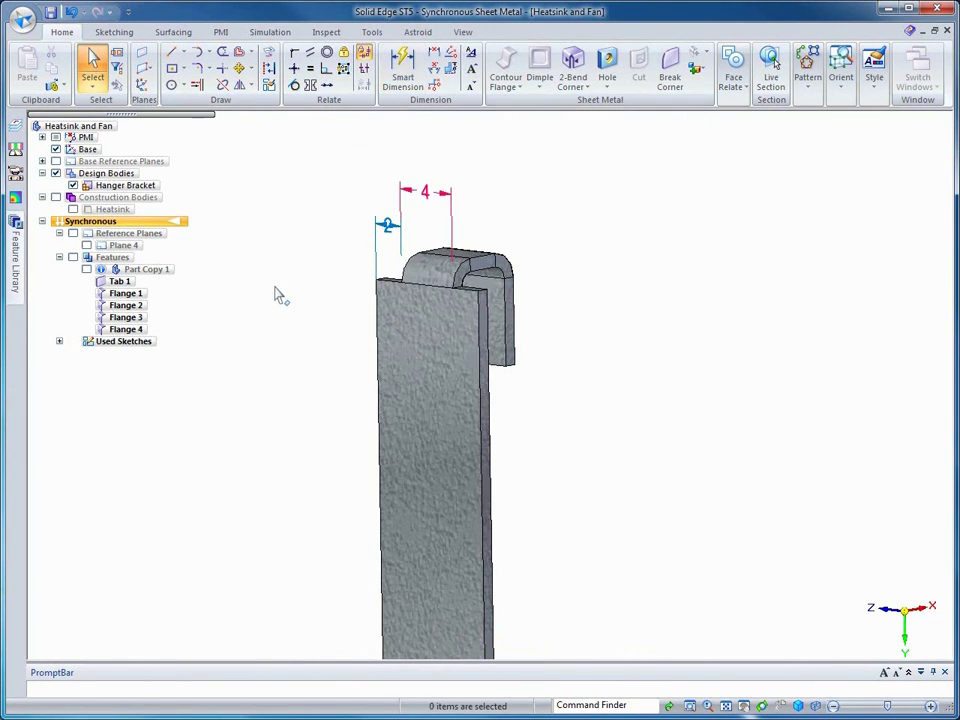
Round the free corners of the upright and the hook with a 1 mm Break Corner radius
{"action": "left_click", "coordinate": [670, 70]}
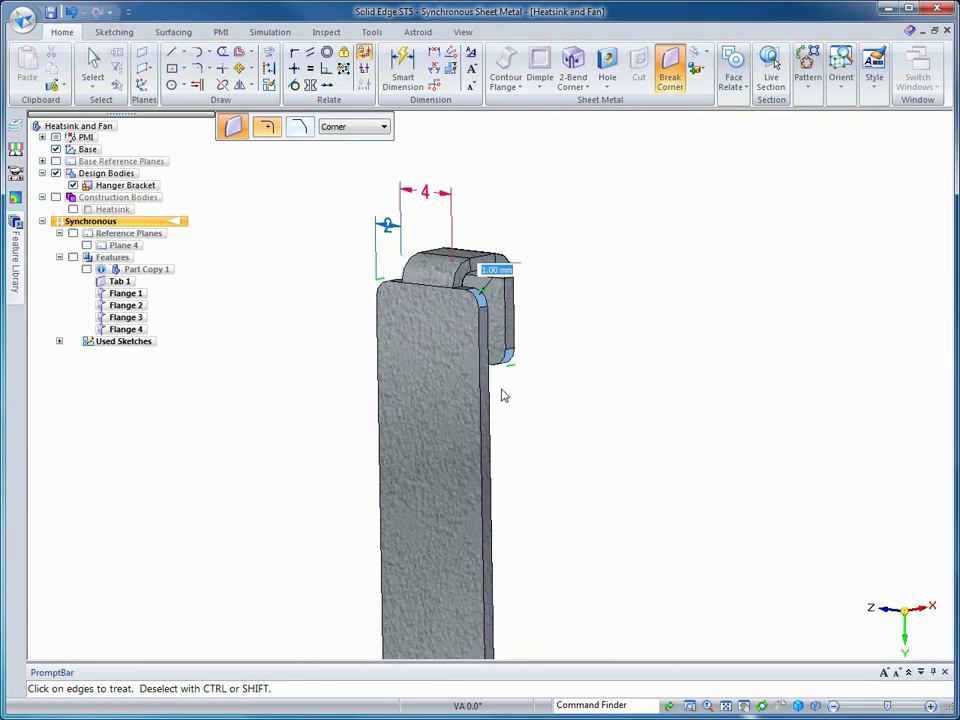
{"action": "middle_click_drag", "start_coordinate": [502, 395], "coordinate": [179, 408]}
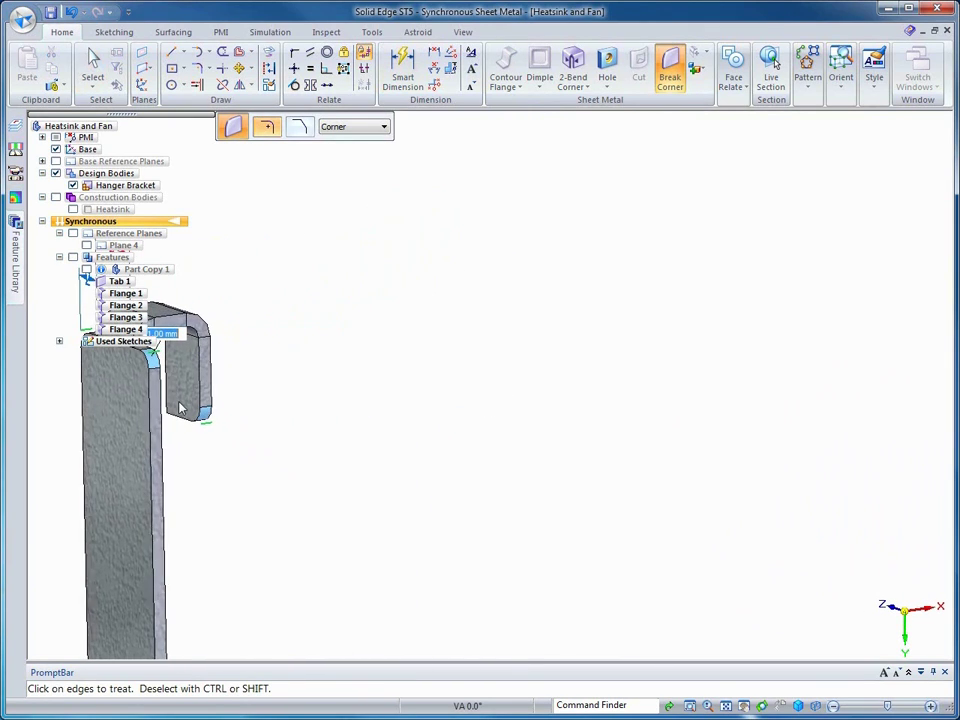
{"action": "middle_click_drag", "start_coordinate": [285, 478], "coordinate": [246, 424]}
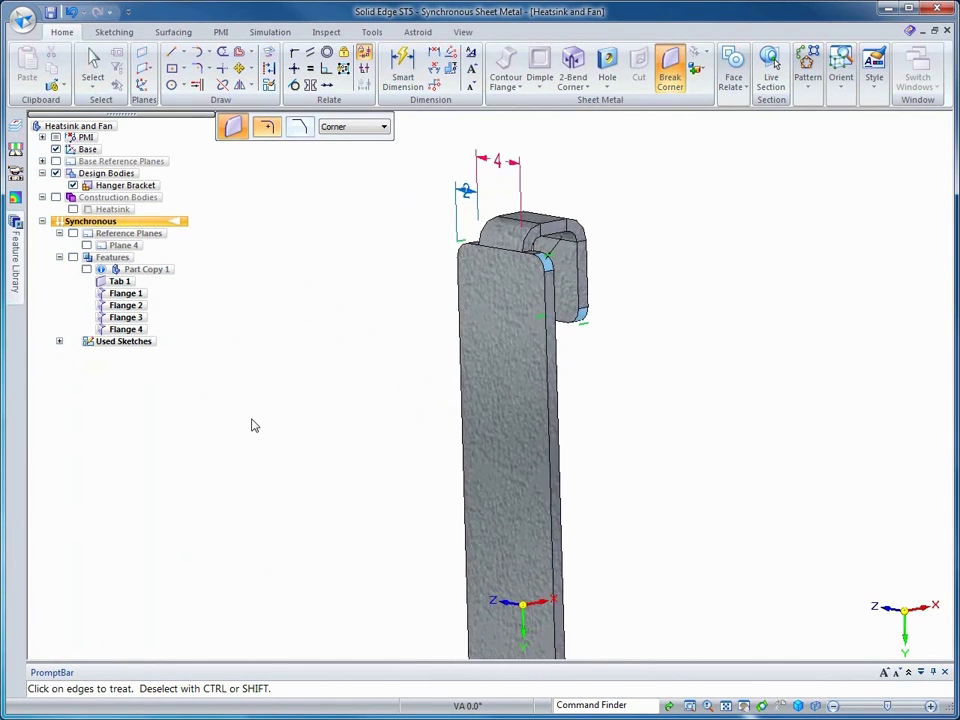
{"action": "key", "text": "Return"}
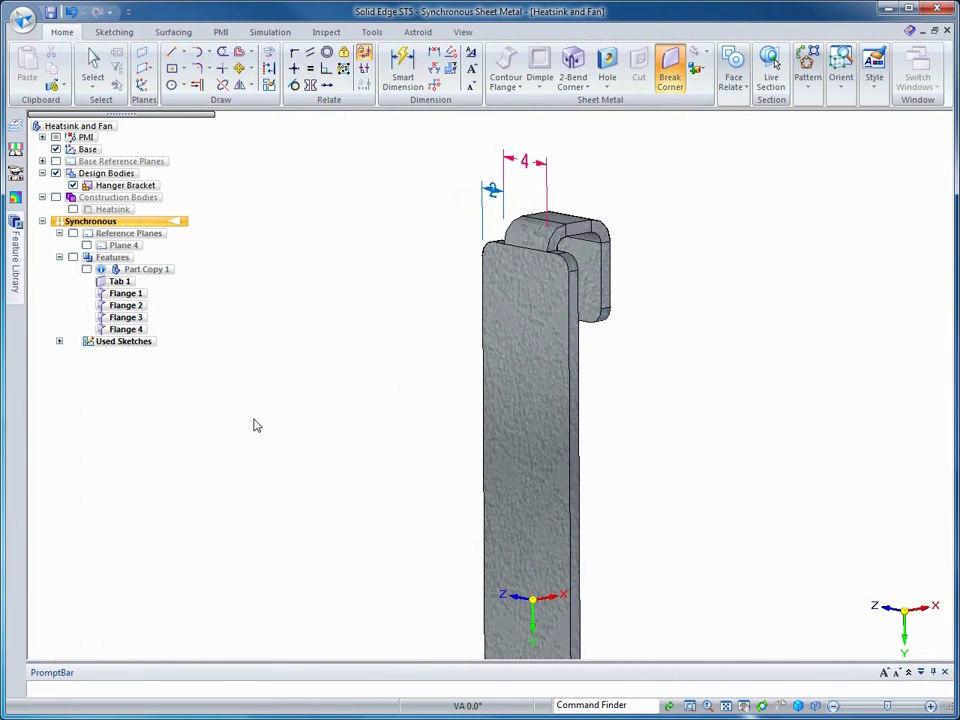
Place two 3 mm holes vertically aligned along the middle of the upright below the hook and lock their spacing at 10 mm
{"action": "left_click", "coordinate": [607, 68]}
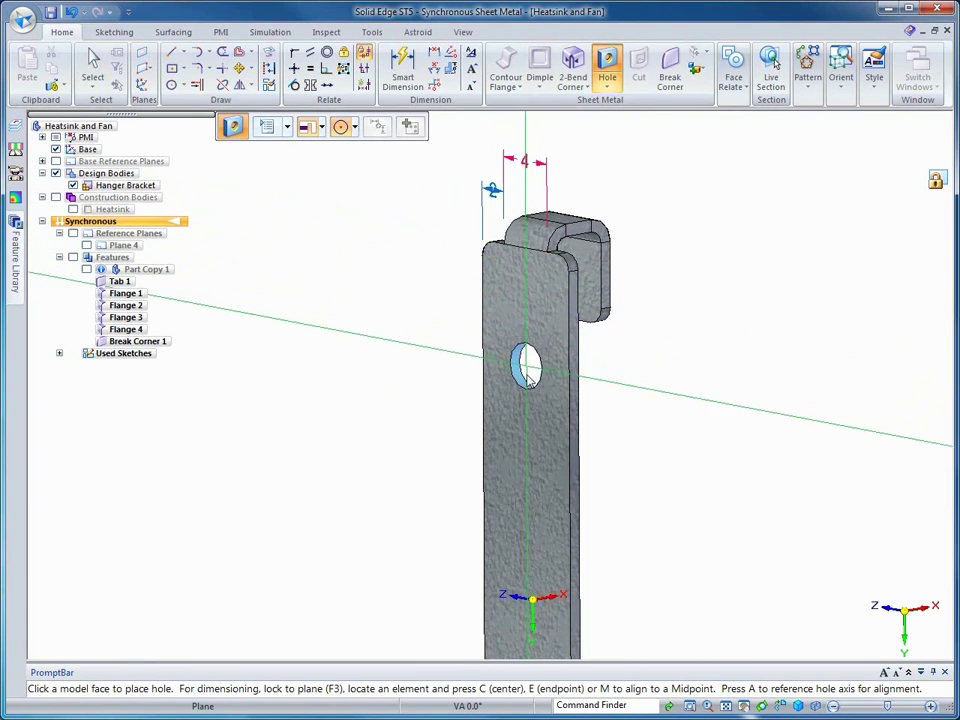
{"action": "left_click", "coordinate": [529, 389]}
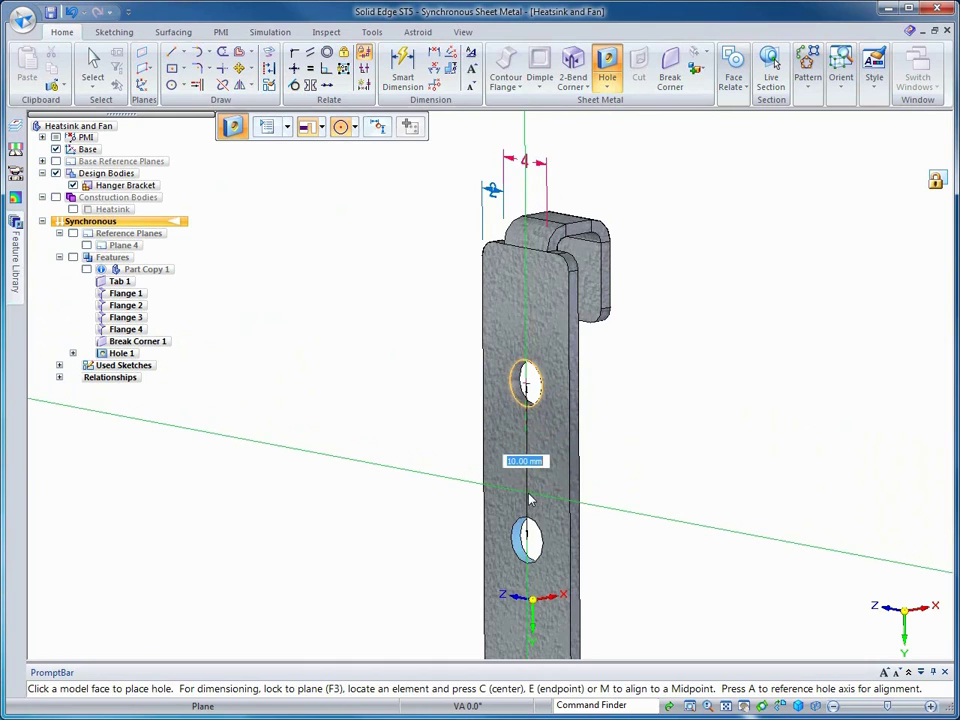
{"action": "key", "text": "Return"}
{"action": "left_click", "coordinate": [437, 493]}
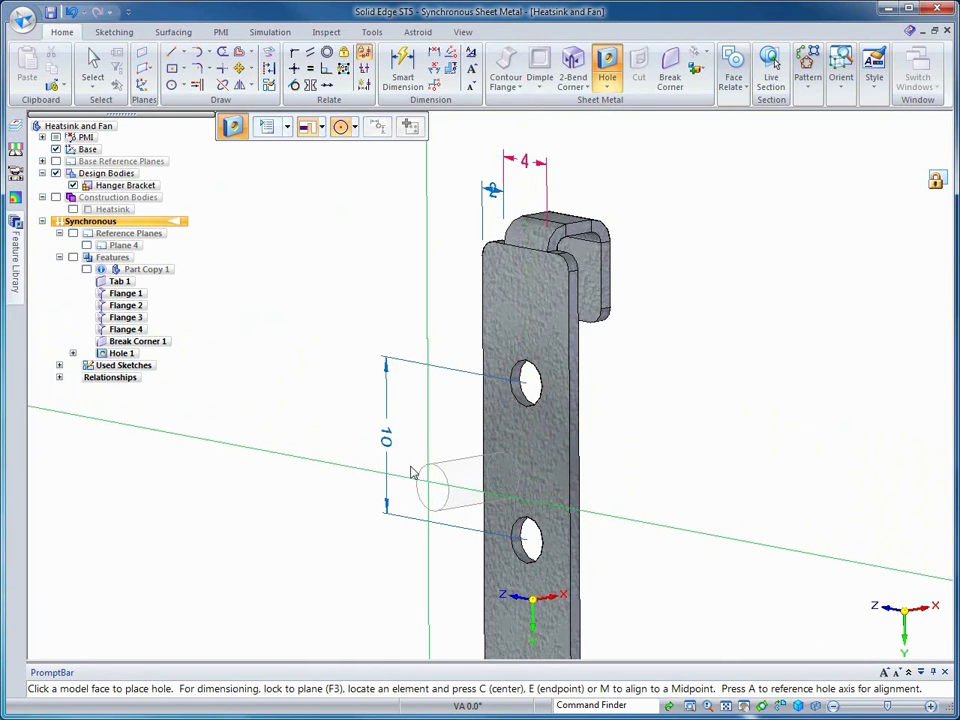
{"action": "key", "text": "Escape"}
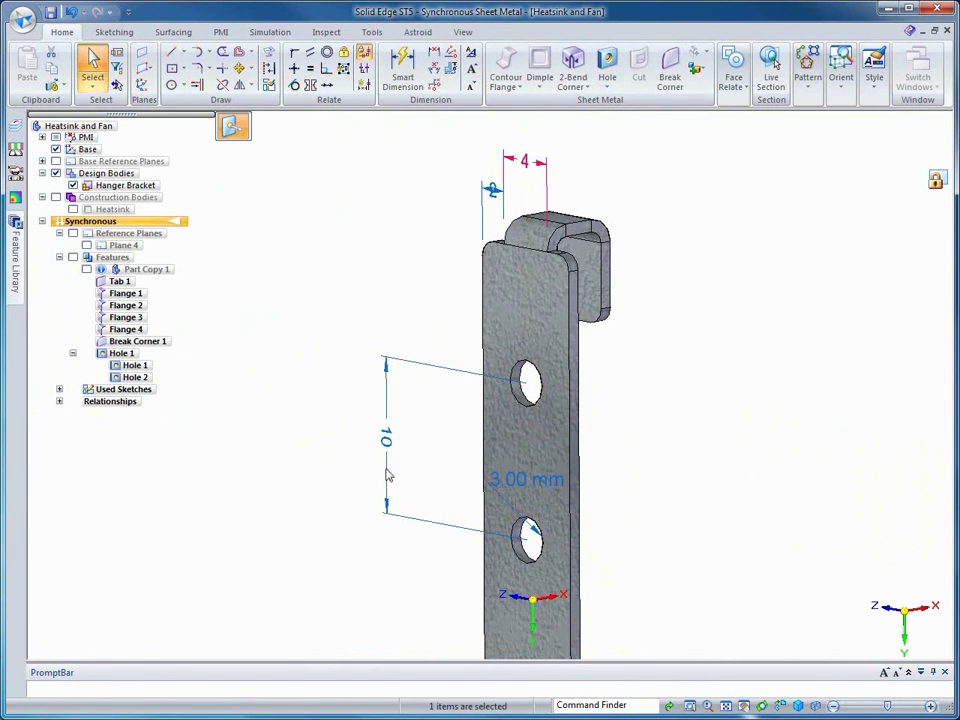
{"action": "left_click", "coordinate": [387, 440]}
{"action": "key", "text": "Escape"}
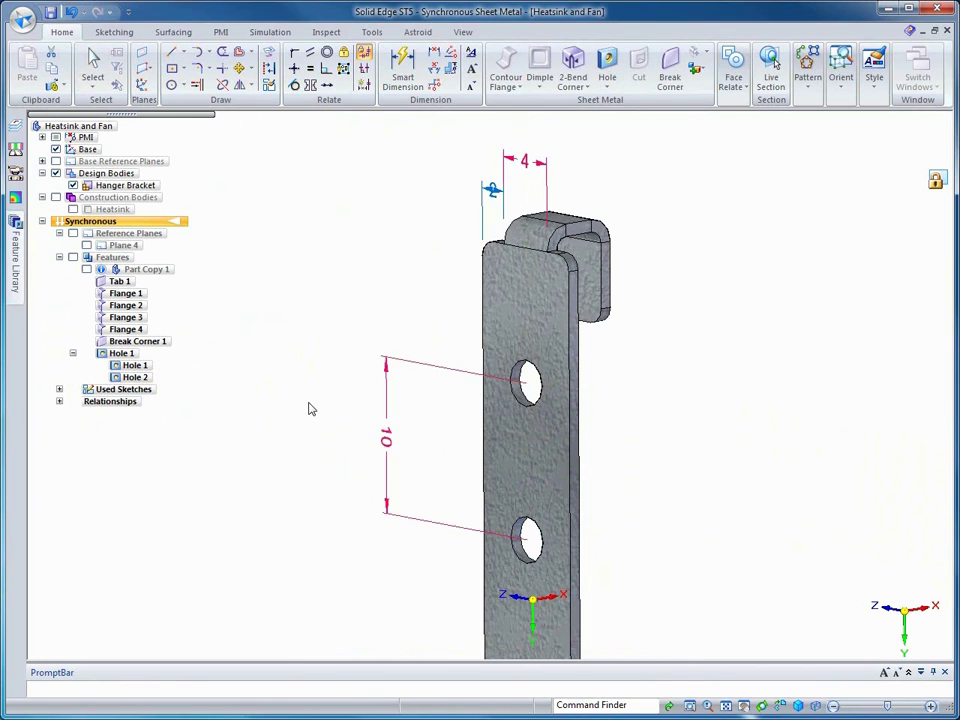
Dimension the upper hole's distance from the upright's top edge and set it to 10 mm, moving the holes
{"action": "left_click", "coordinate": [403, 69]}
{"action": "left_click", "coordinate": [519, 368]}
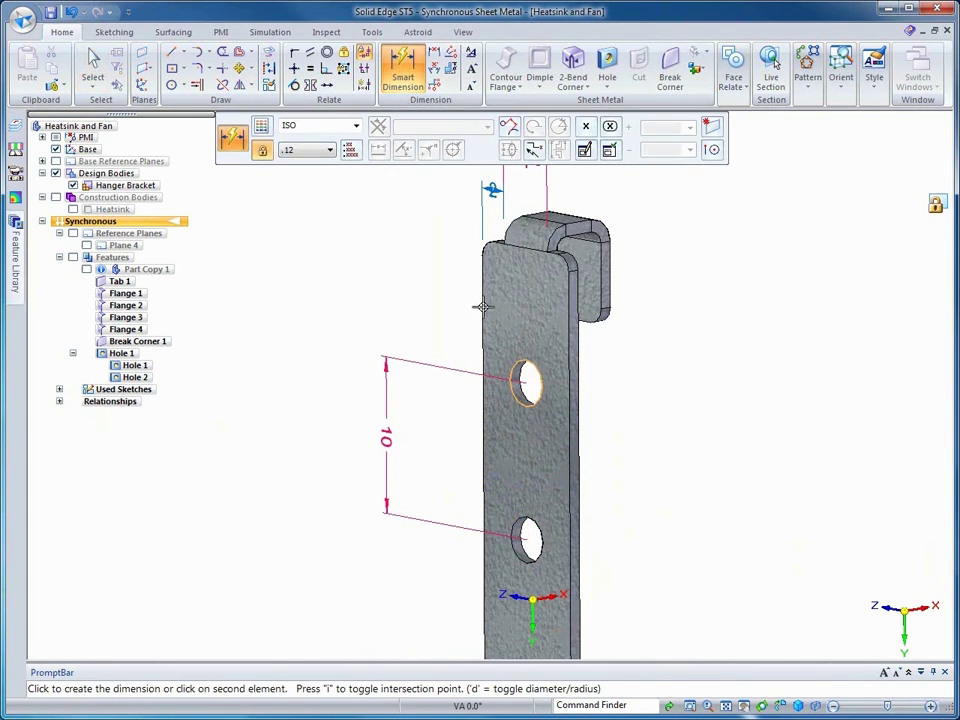
{"action": "left_click", "coordinate": [493, 243]}
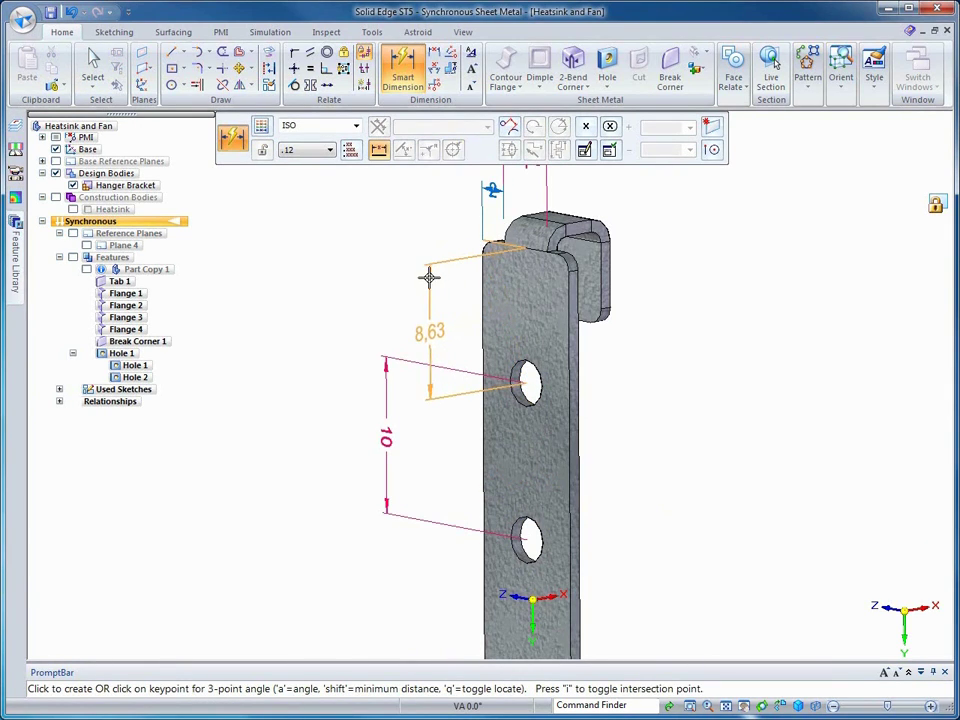
{"action": "middle_click_drag", "start_coordinate": [408, 280], "coordinate": [455, 305]}
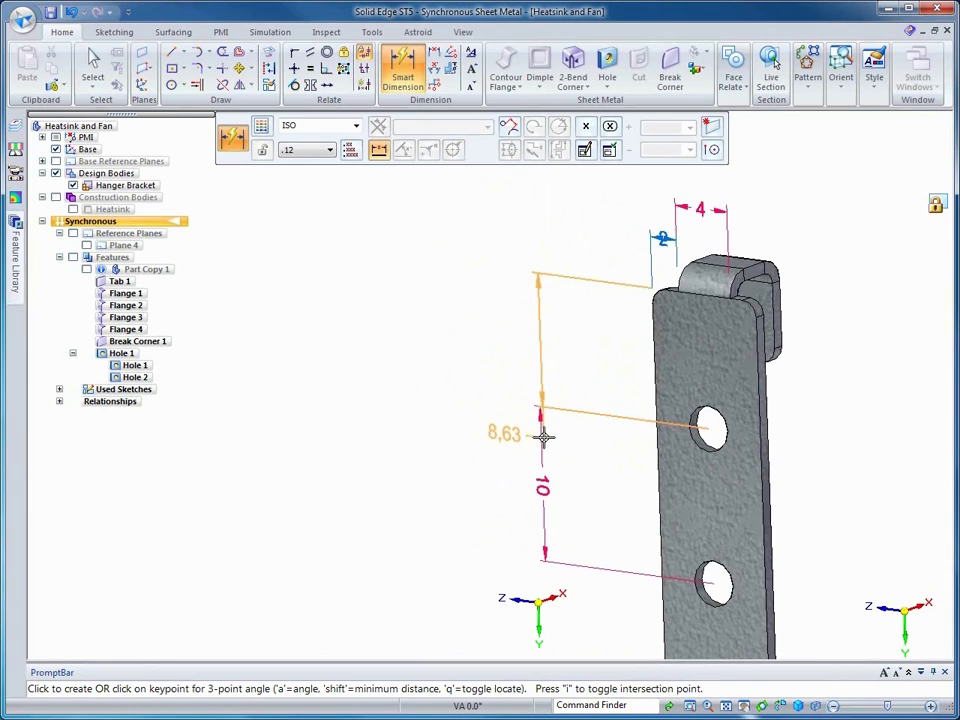
{"action": "left_click", "coordinate": [539, 370]}
{"action": "left_click", "coordinate": [554, 391]}
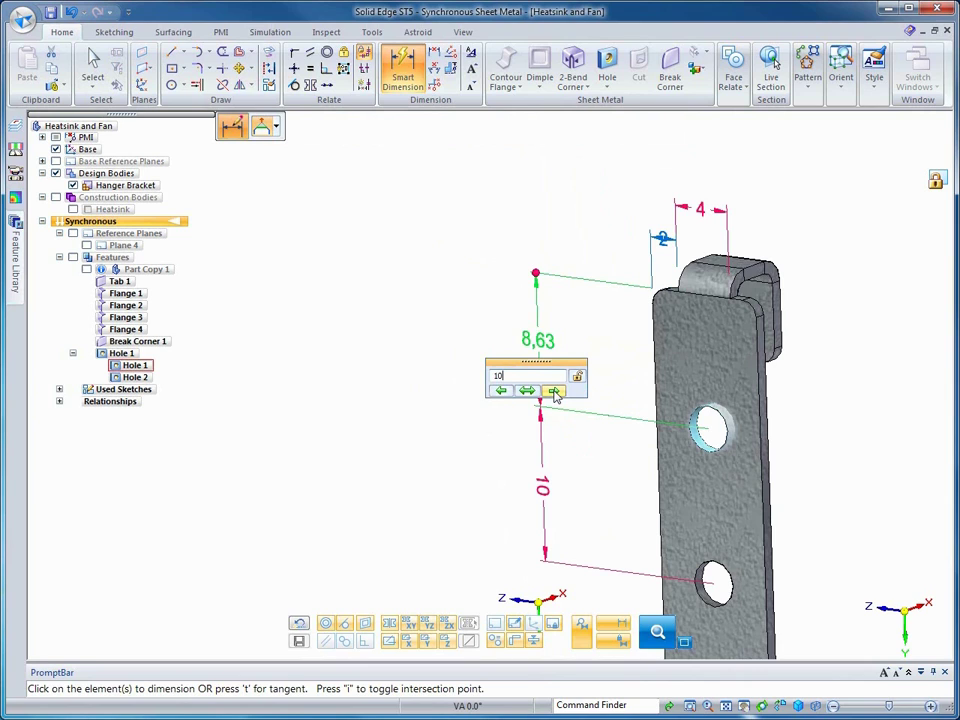
{"action": "type", "text": "10"}
{"action": "key", "text": "Return"}
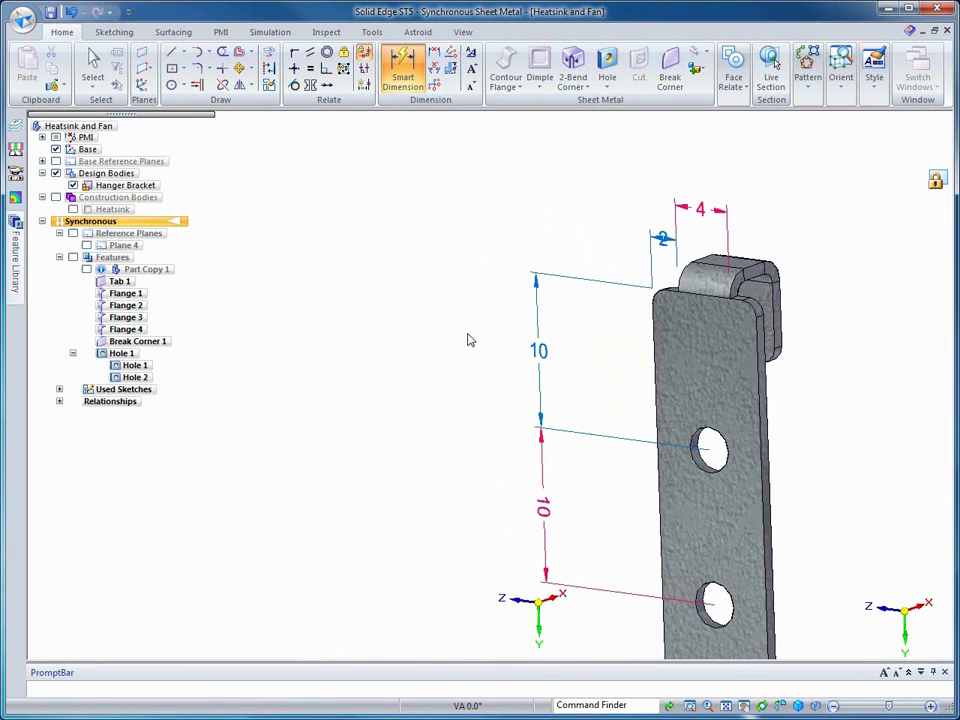
{"action": "key", "text": "Escape"}
Mirror the hook, rounded corners and both holes onto the opposite upright about the base coordinate system's YZ plane
{"action": "scroll", "coordinate": [410, 320], "scroll_direction": "down", "scroll_amount": 3}
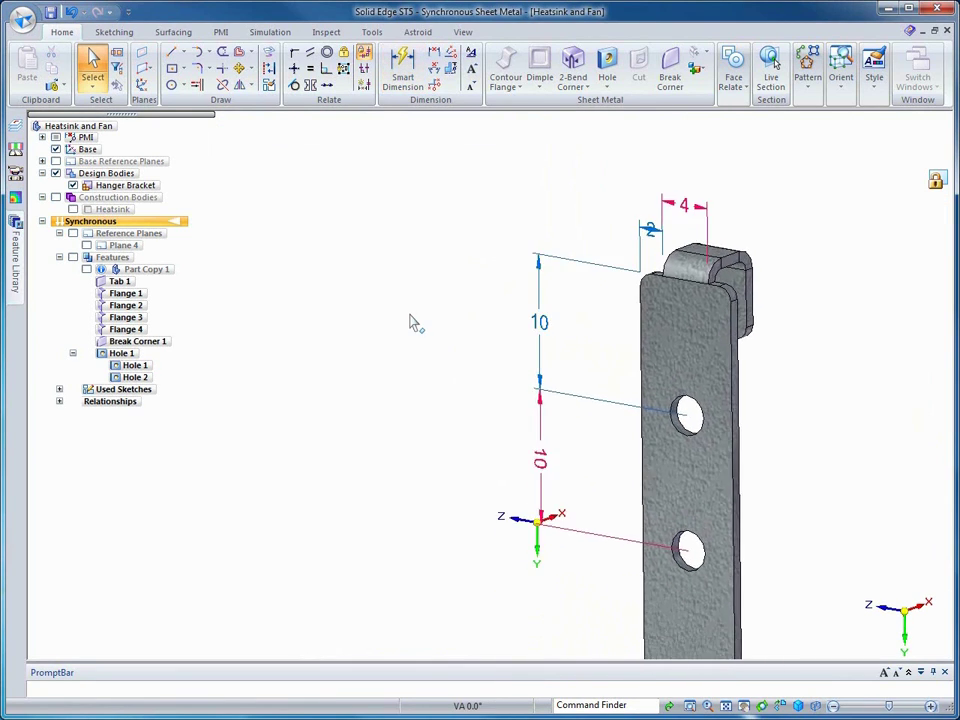
{"action": "scroll", "coordinate": [410, 320], "scroll_direction": "down", "scroll_amount": 4}
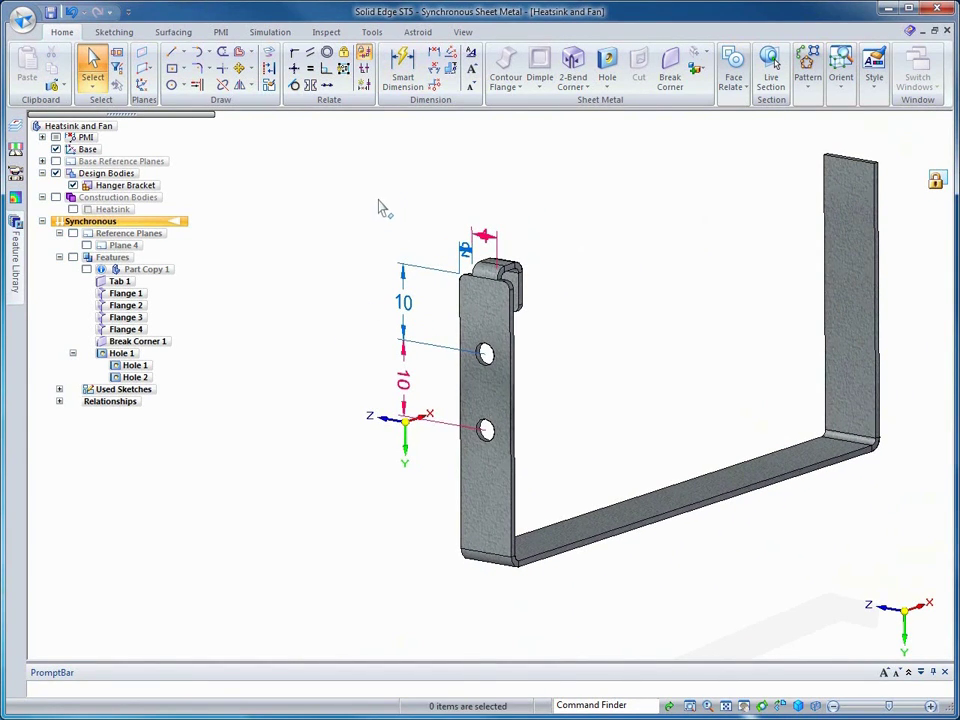
{"action": "left_click_drag", "start_coordinate": [381, 207], "coordinate": [568, 480]}
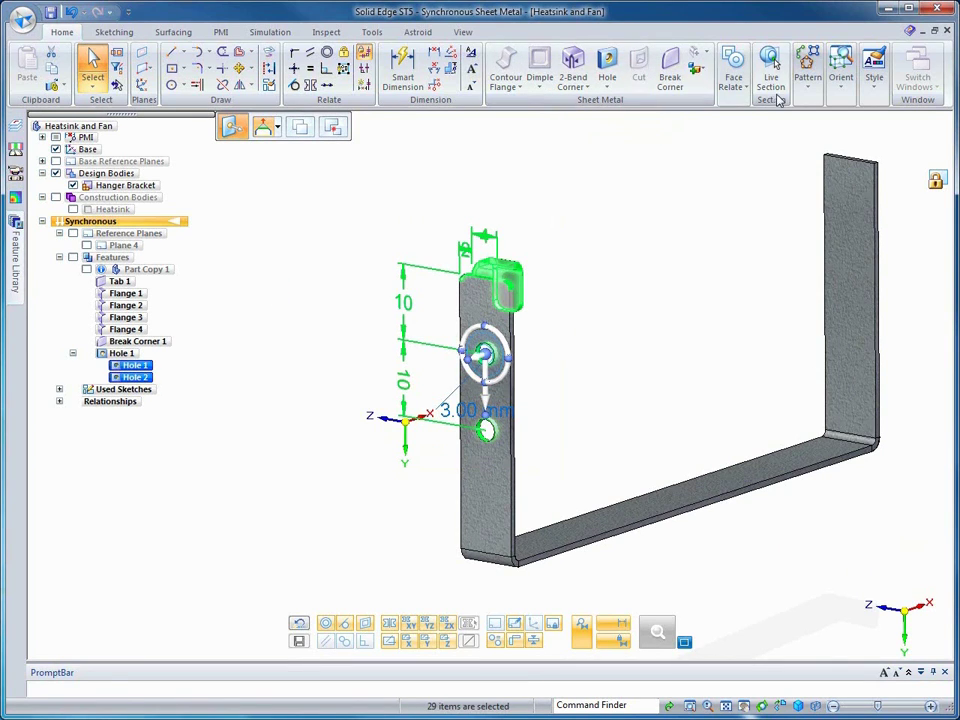
{"action": "left_click", "coordinate": [808, 72]}
{"action": "left_click", "coordinate": [805, 142]}
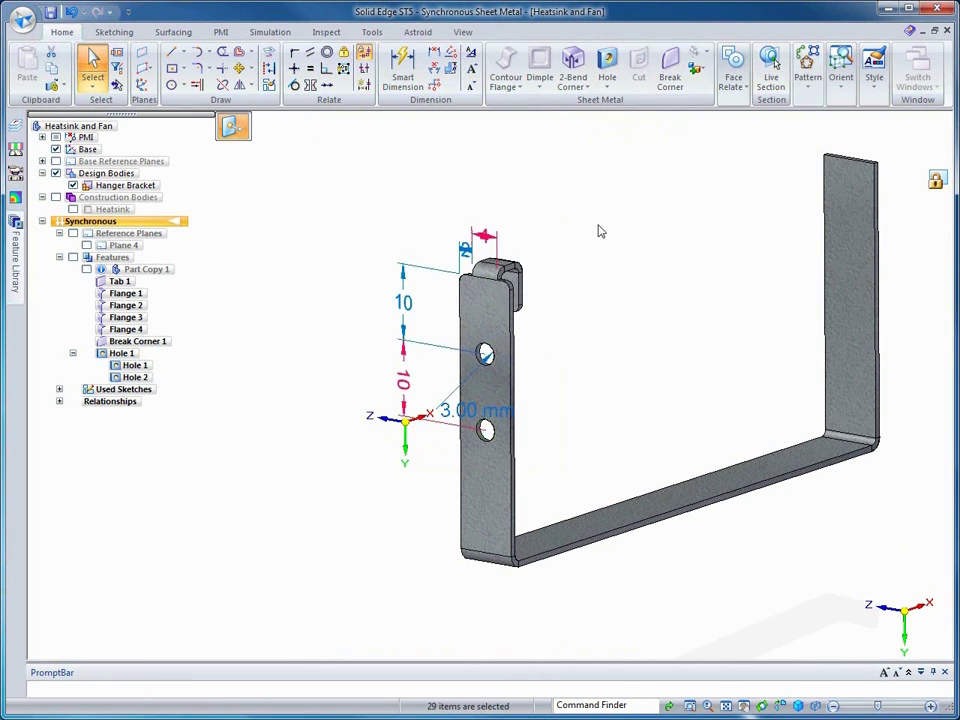
{"action": "left_click", "coordinate": [386, 449]}
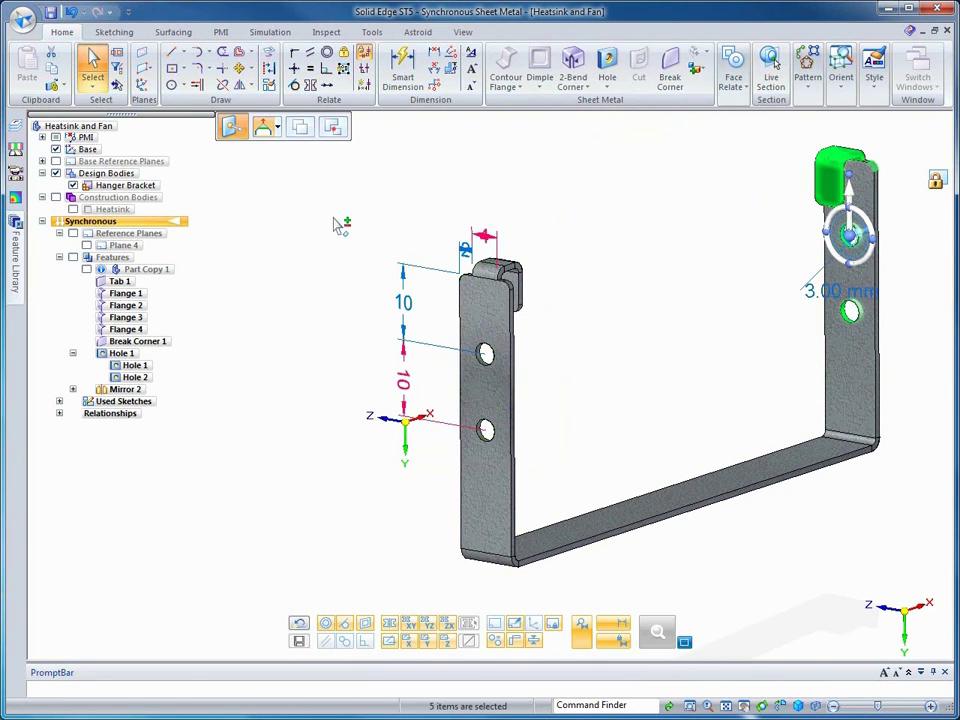
{"action": "key", "text": "Escape"}
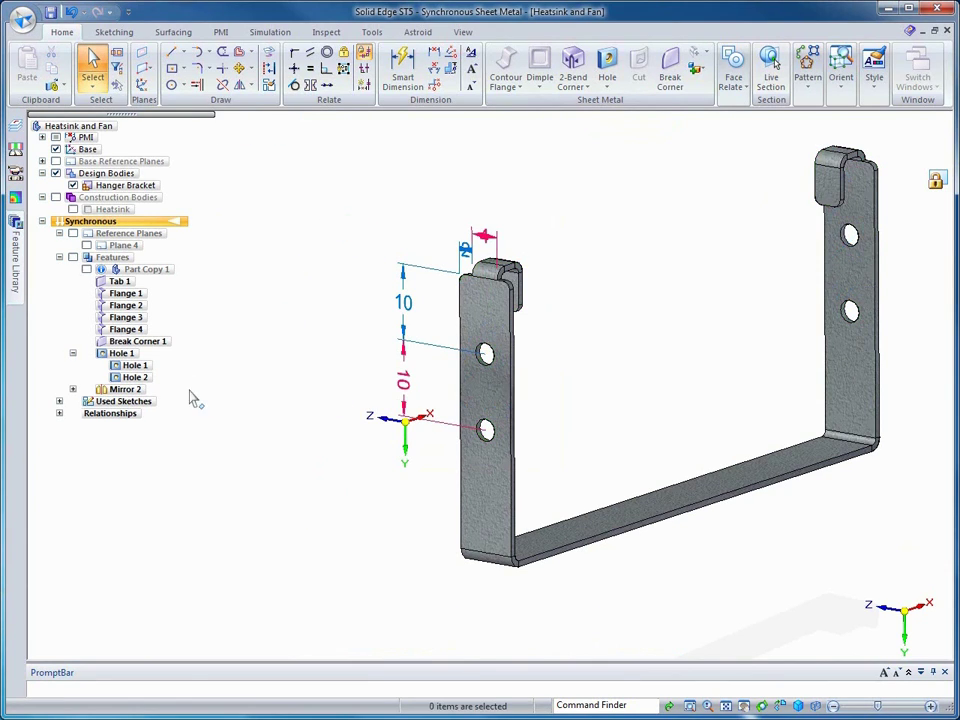
Break the mirror feature so that its copied holes and flanges become independent features
{"action": "left_click", "coordinate": [130, 390]}
{"action": "right_click", "coordinate": [130, 390]}
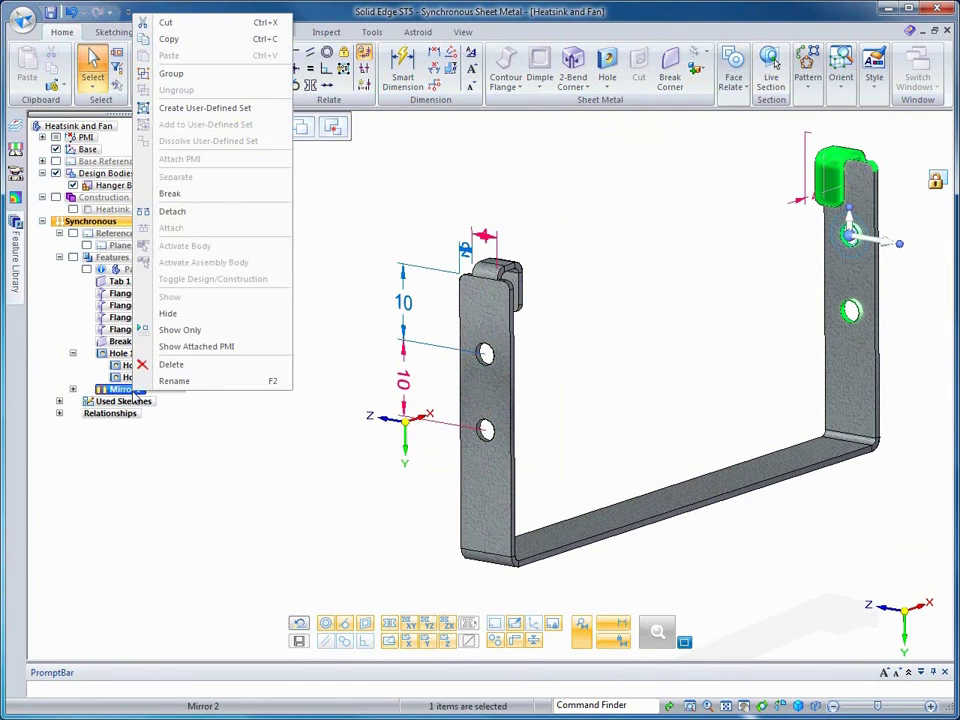
{"action": "left_click", "coordinate": [176, 194]}
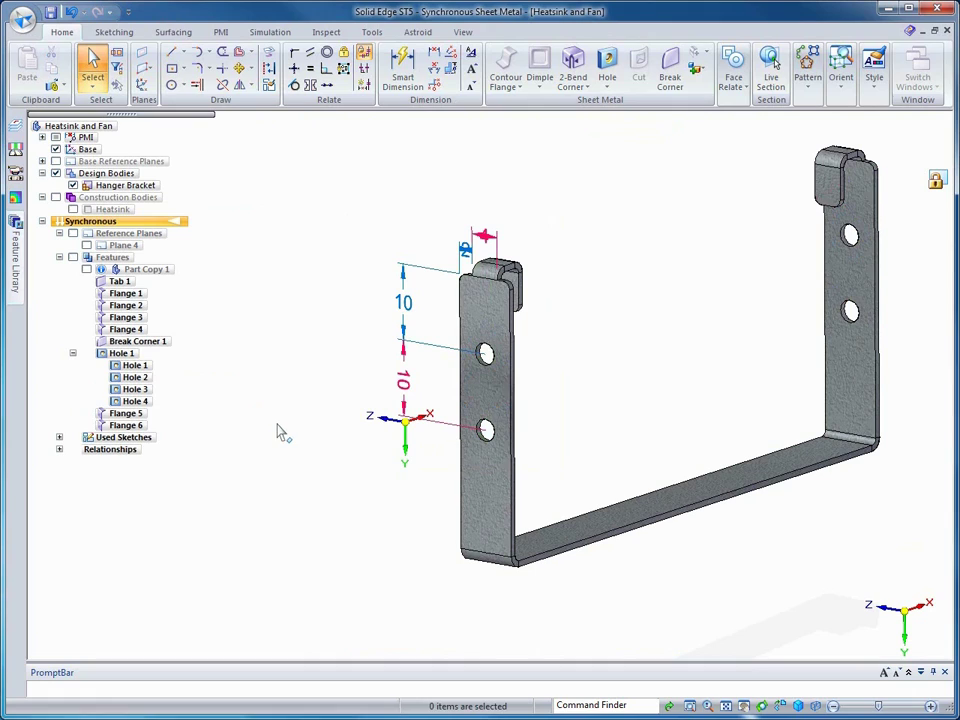
Hide the base coordinate system and all PMI dimensions
{"action": "left_click", "coordinate": [55, 148]}
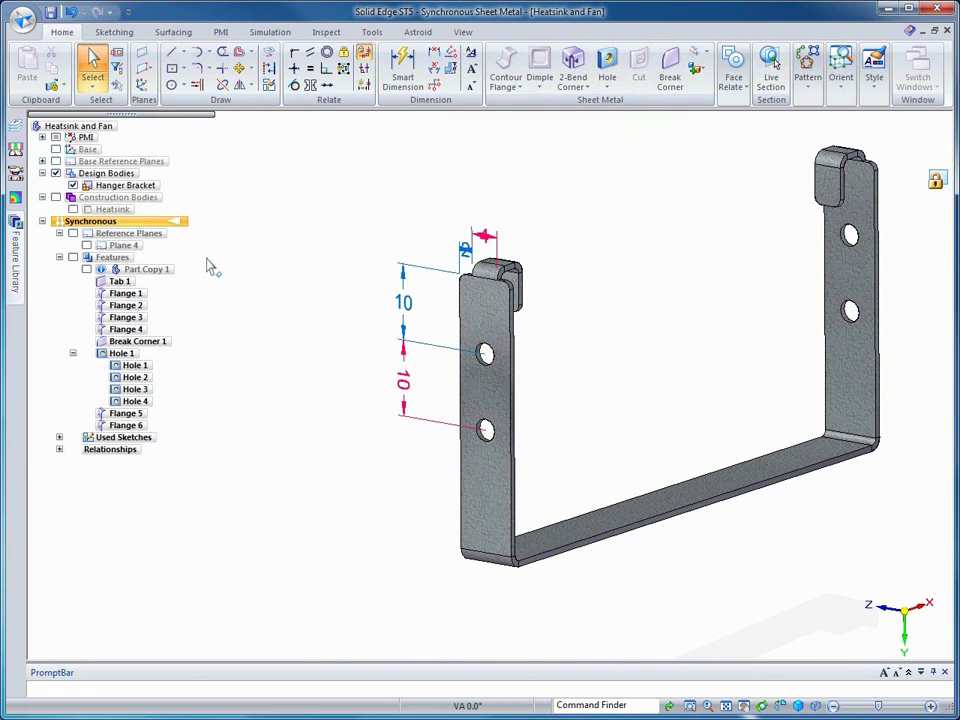
{"action": "left_click", "coordinate": [56, 137]}
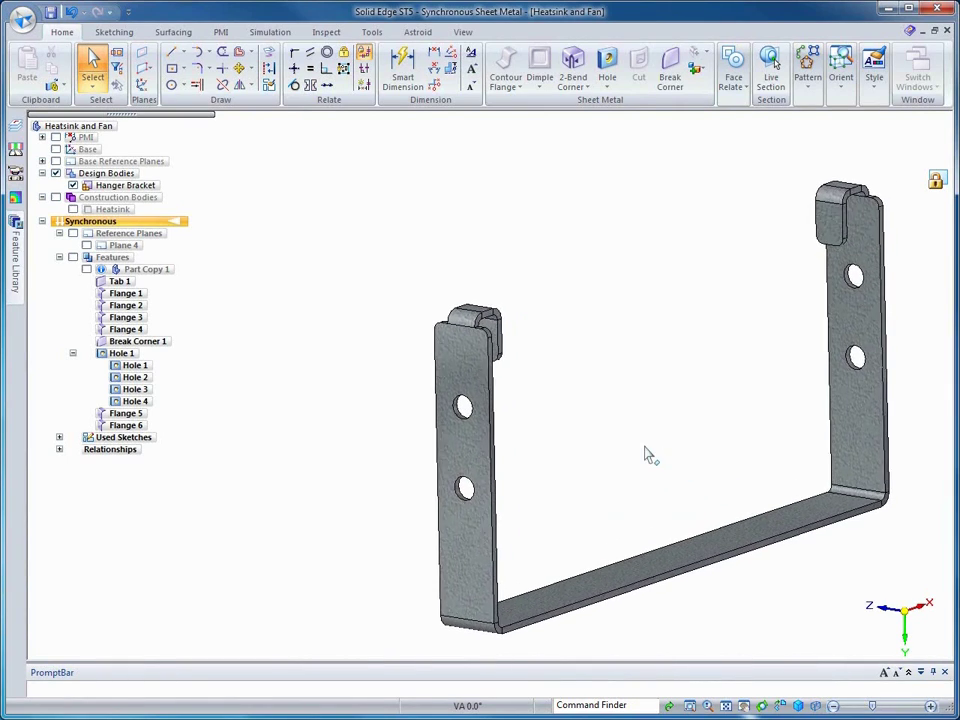
{"action": "middle_click_drag", "start_coordinate": [646, 455], "coordinate": [622, 445]}
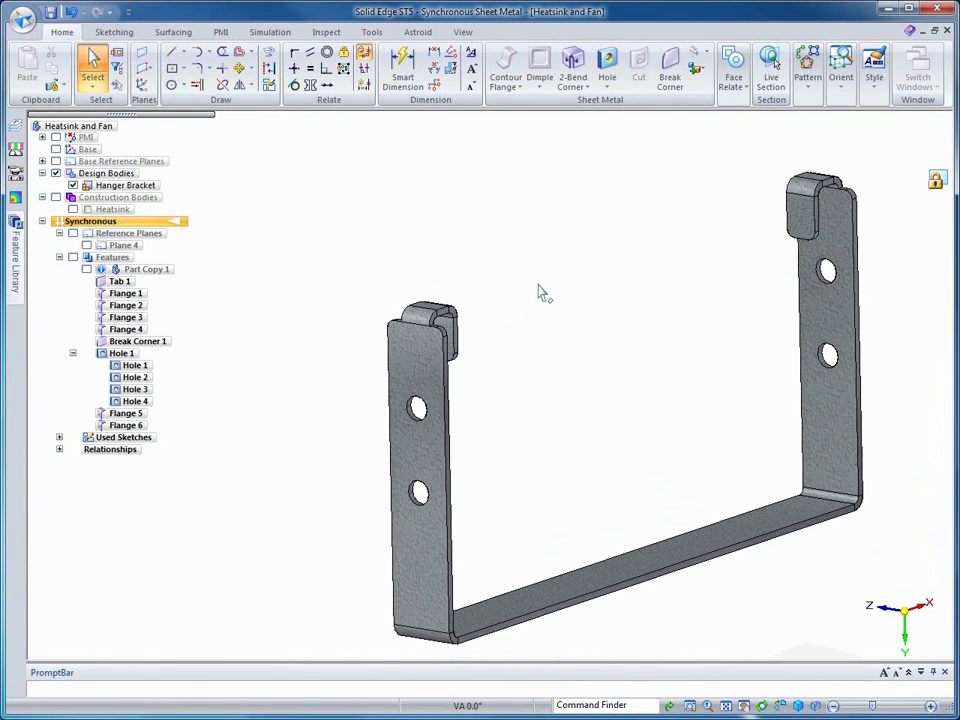
Create a reference plane on the far upright's face and move it 10 mm inward, across the bracket's base strip
{"action": "left_click", "coordinate": [141, 54]}
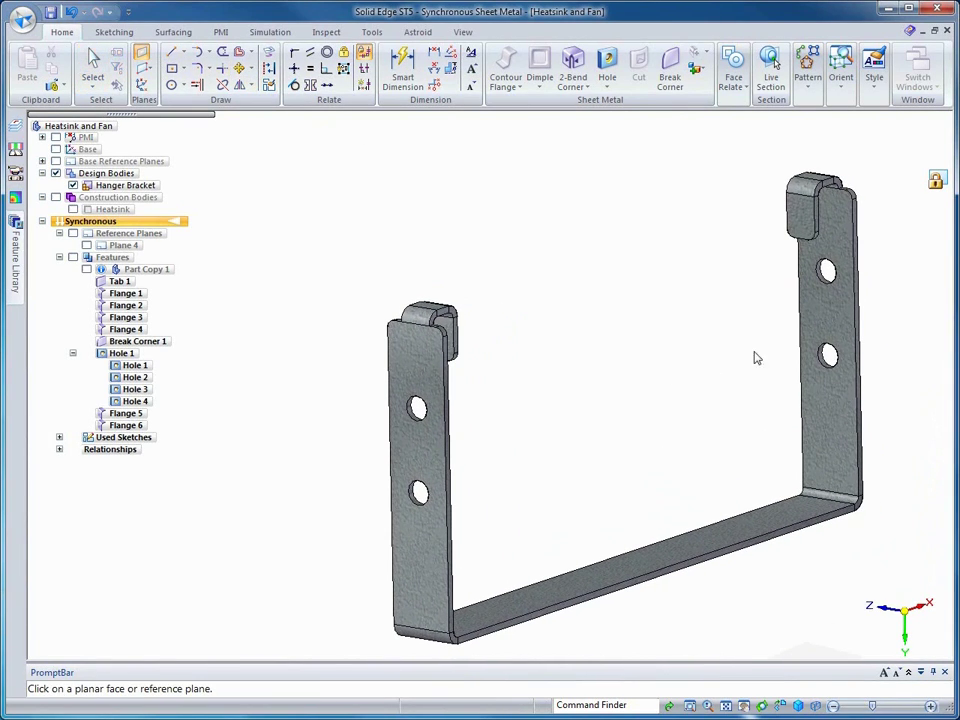
{"action": "left_click", "coordinate": [794, 346]}
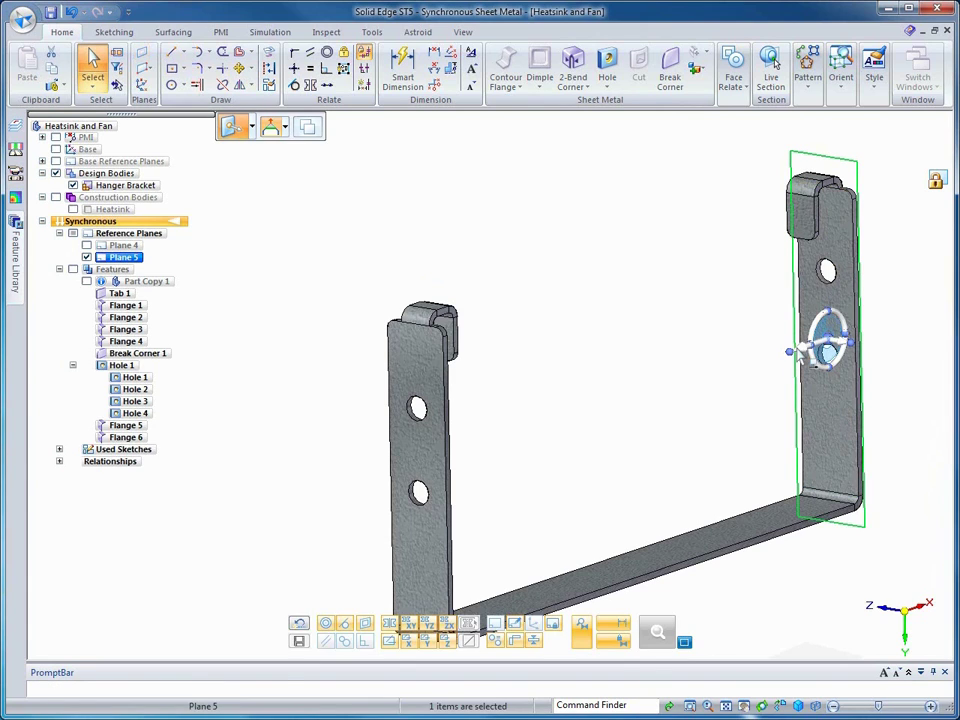
{"action": "left_click", "coordinate": [831, 346]}
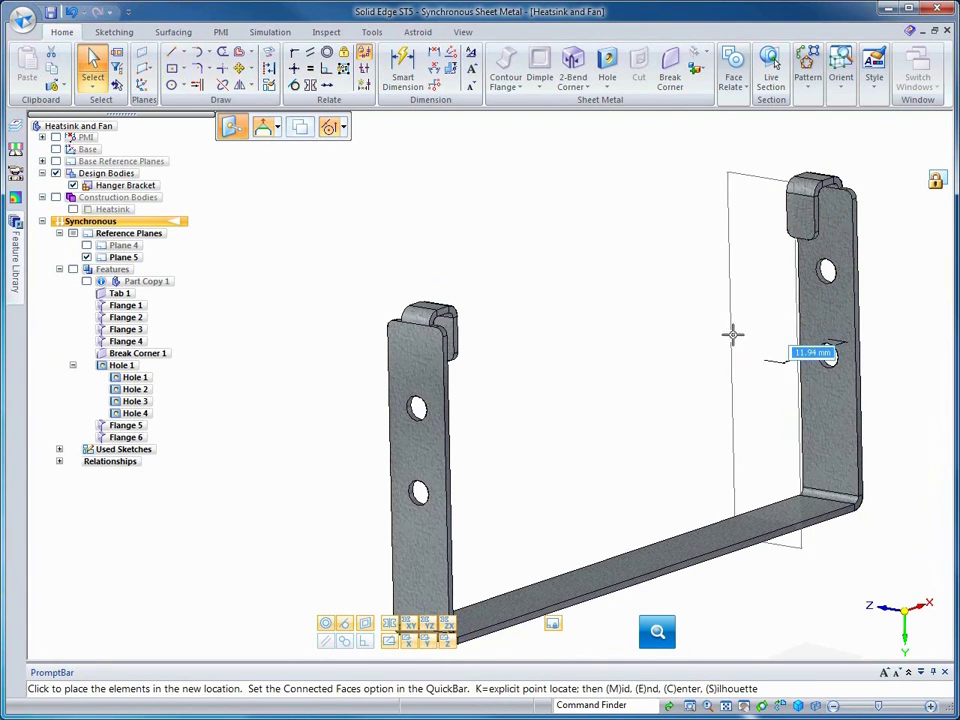
{"action": "type", "text": "10"}
{"action": "key", "text": "Return"}
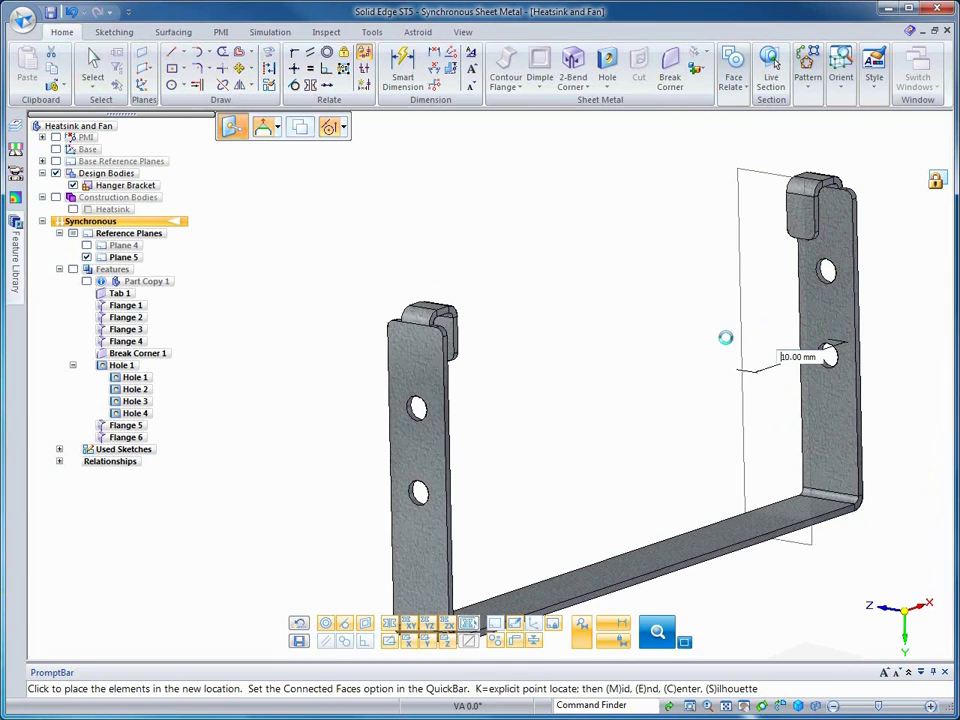
{"action": "key", "text": "Escape"}
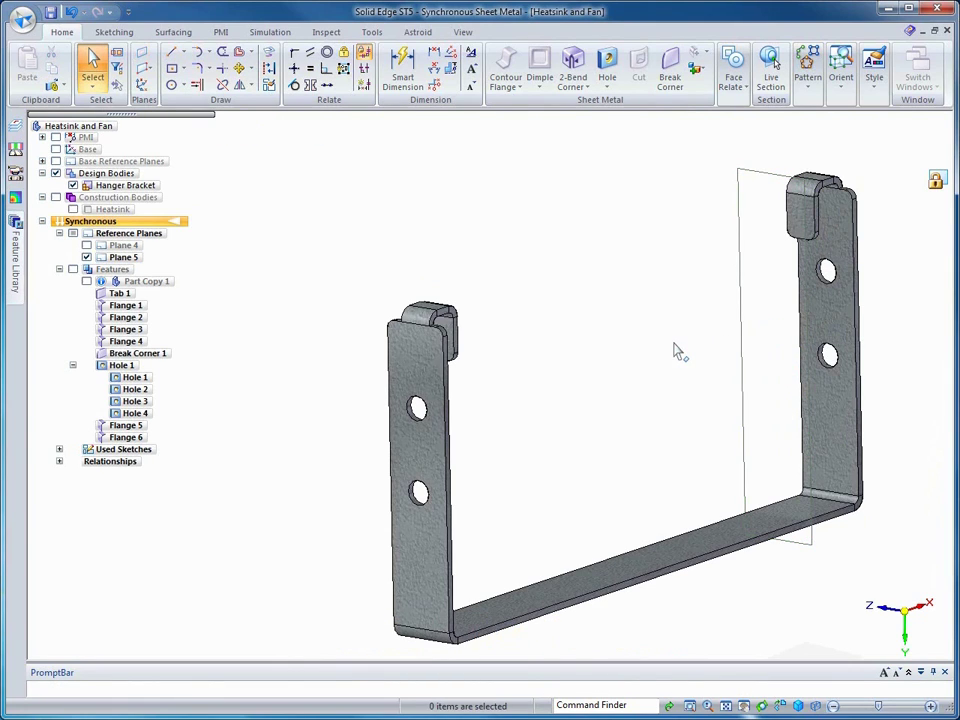
Split the hanger bracket body with the new reference plane to separate the far upright
{"action": "left_click", "coordinate": [699, 72]}
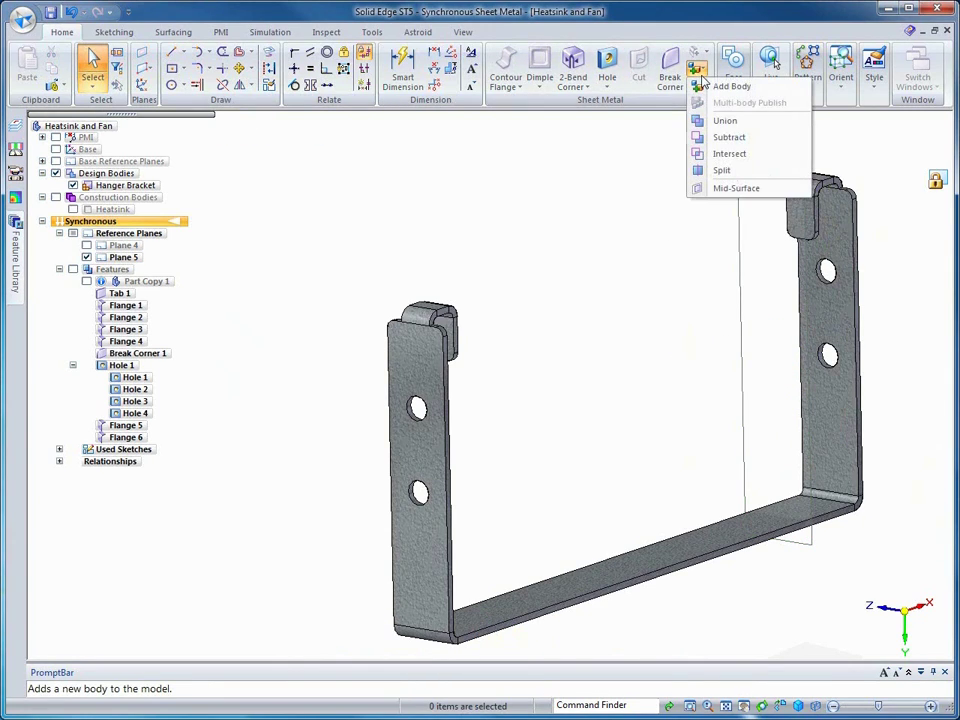
{"action": "left_click", "coordinate": [721, 170]}
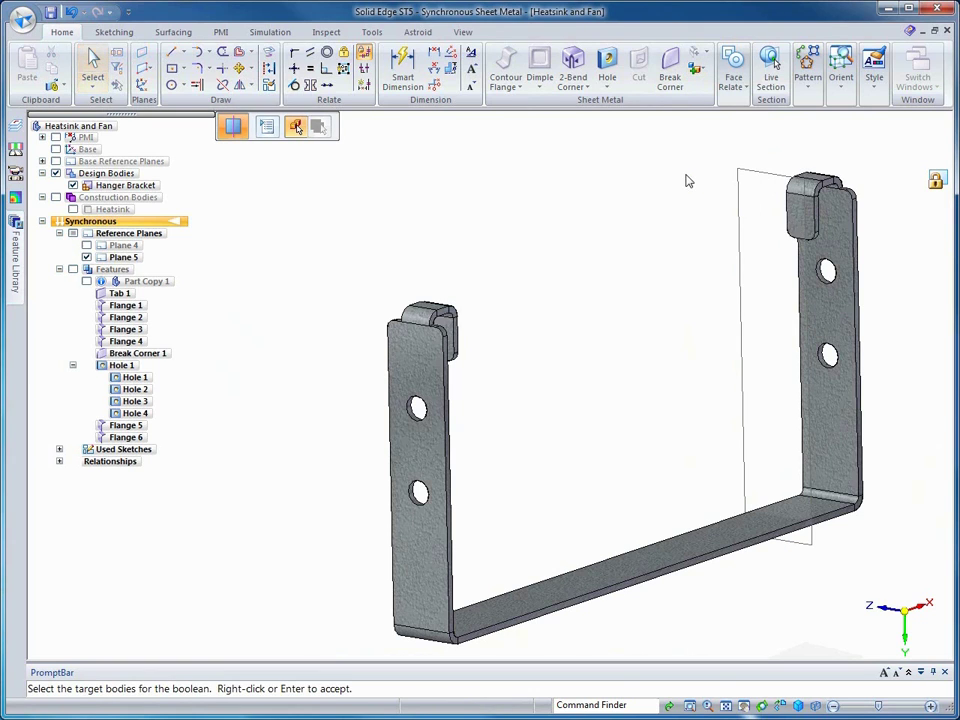
{"action": "left_click", "coordinate": [640, 567]}
{"action": "left_click", "coordinate": [739, 328]}
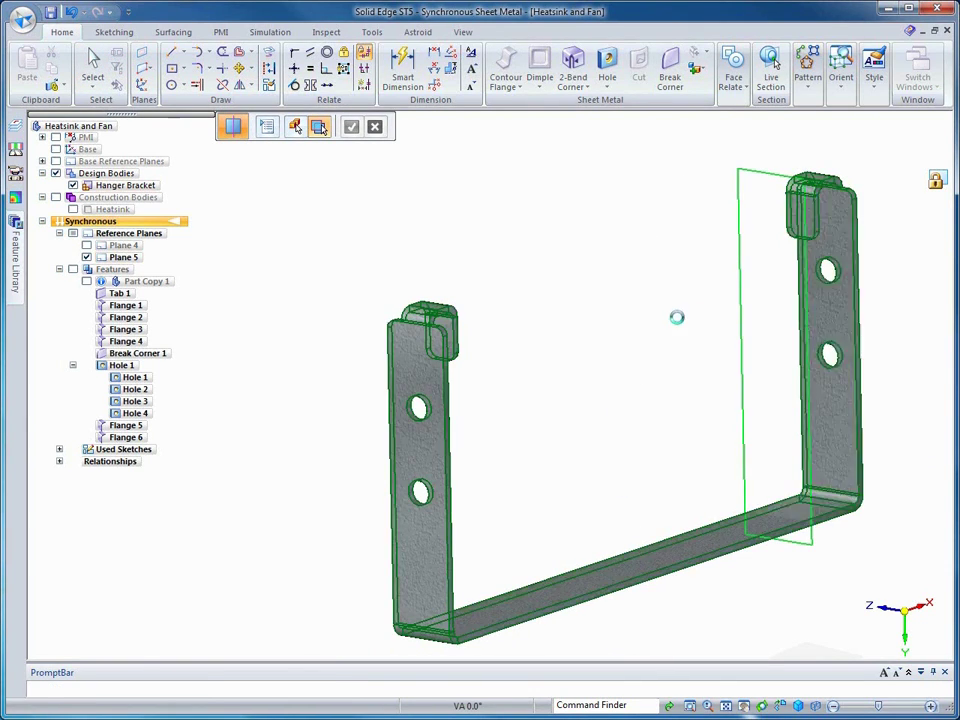
{"action": "right_click", "coordinate": [677, 322]}
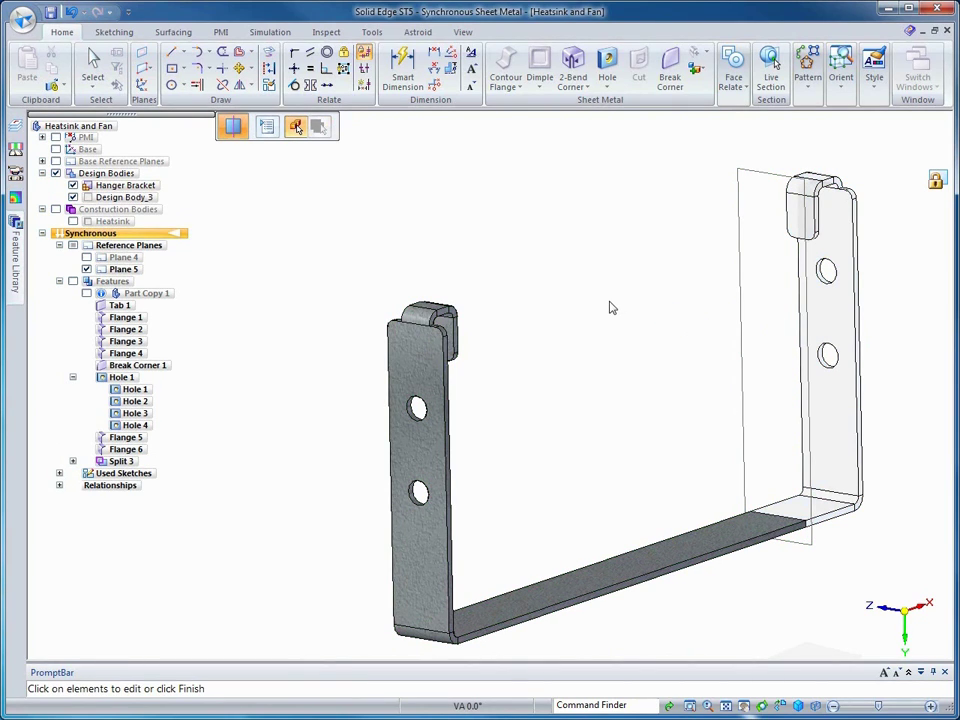
{"action": "key", "text": "Escape"}
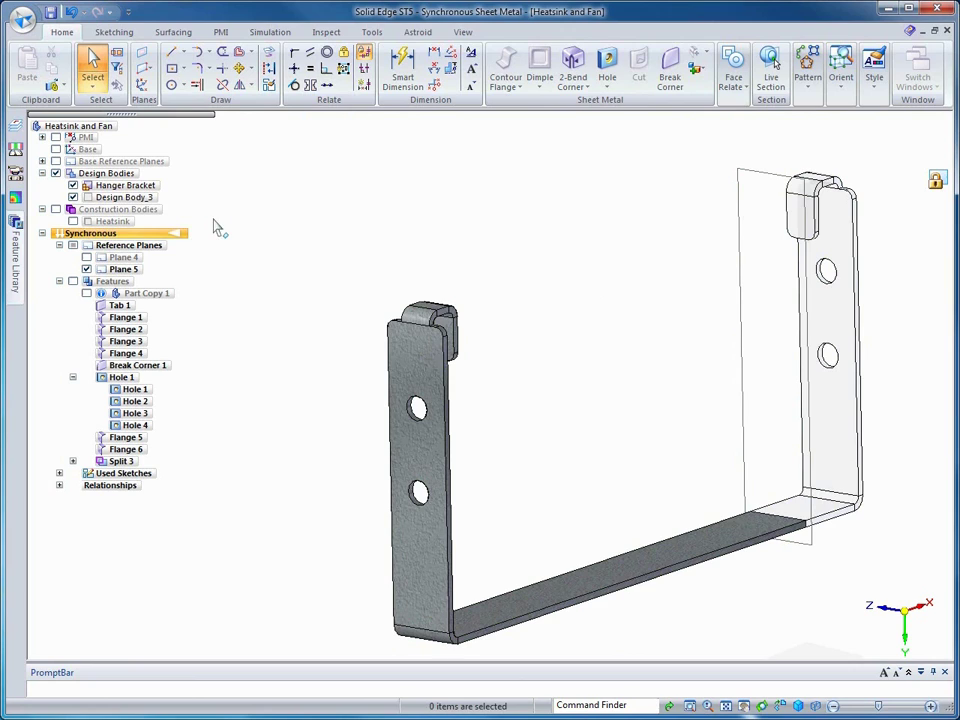
Rename the split-off design body as Filter Holder
{"action": "left_click", "coordinate": [131, 198]}
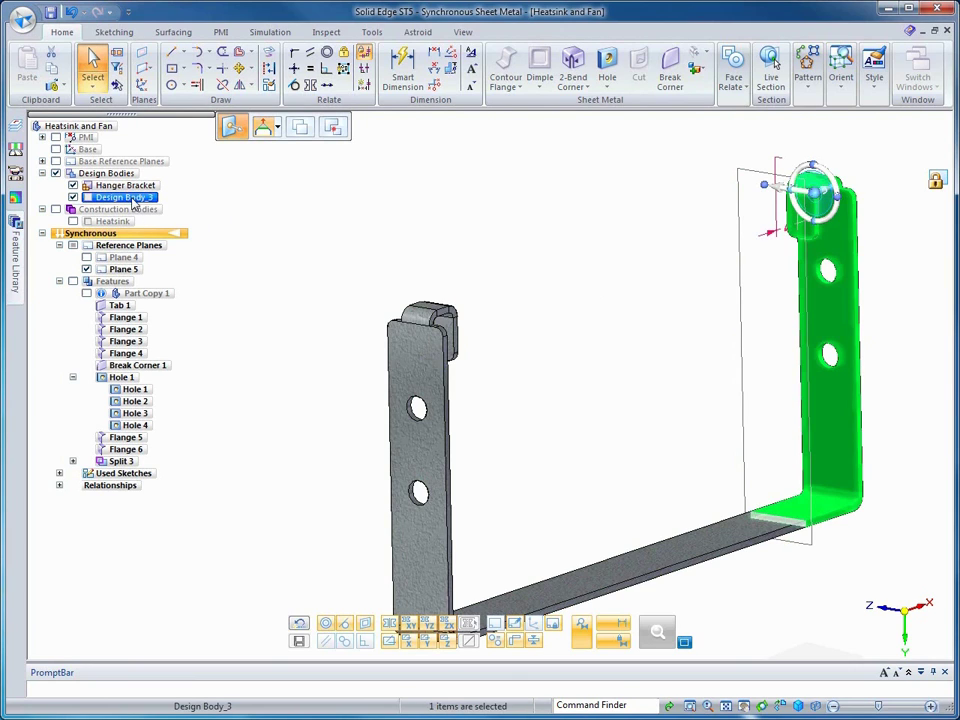
{"action": "left_click", "coordinate": [131, 198]}
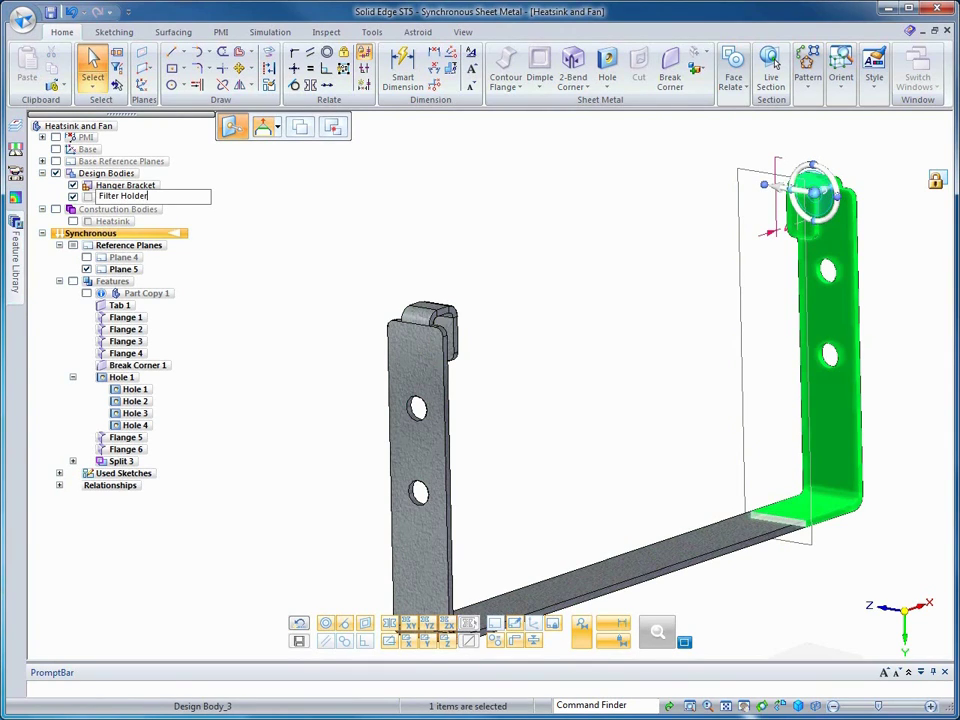
{"action": "key", "text": "Return"}
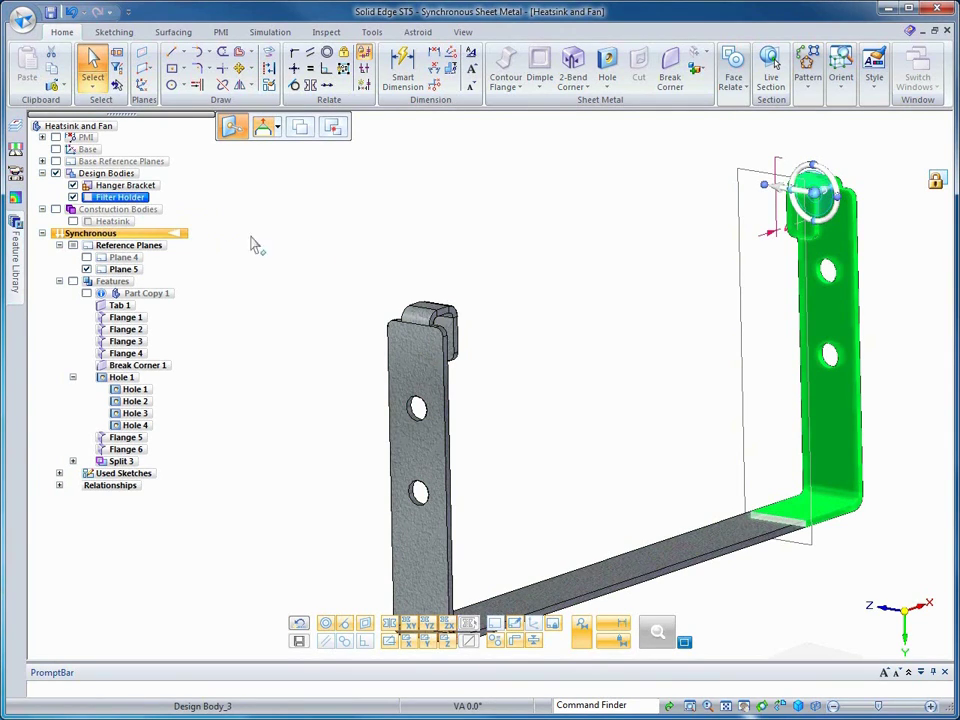
Make Filter Holder the active body and hide the splitting reference plane
{"action": "left_click", "coordinate": [242, 201]}
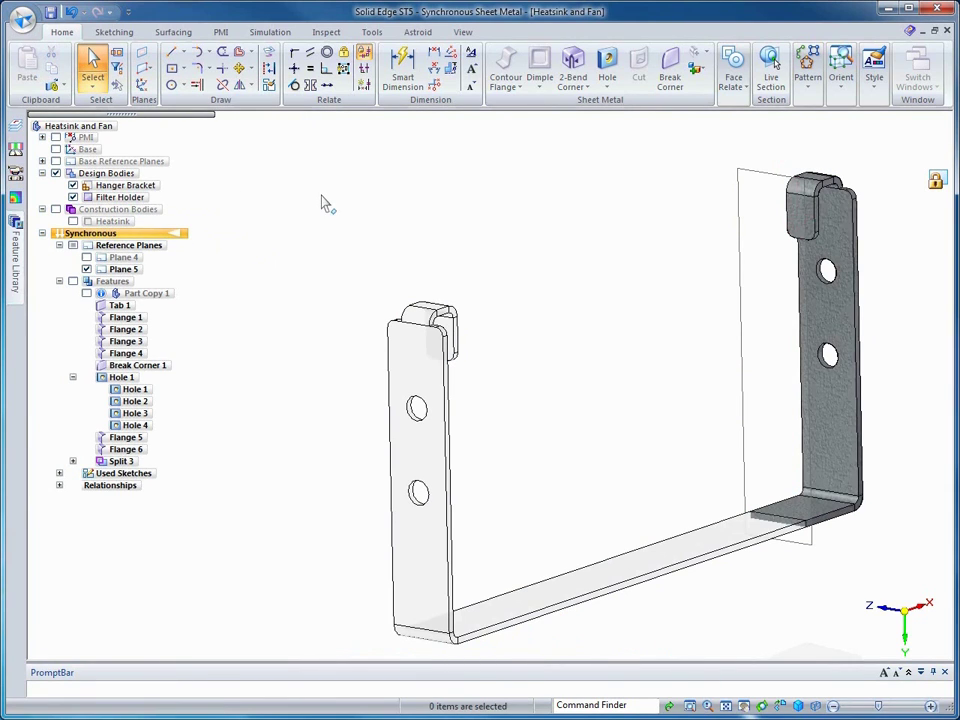
{"action": "left_click", "coordinate": [86, 269]}
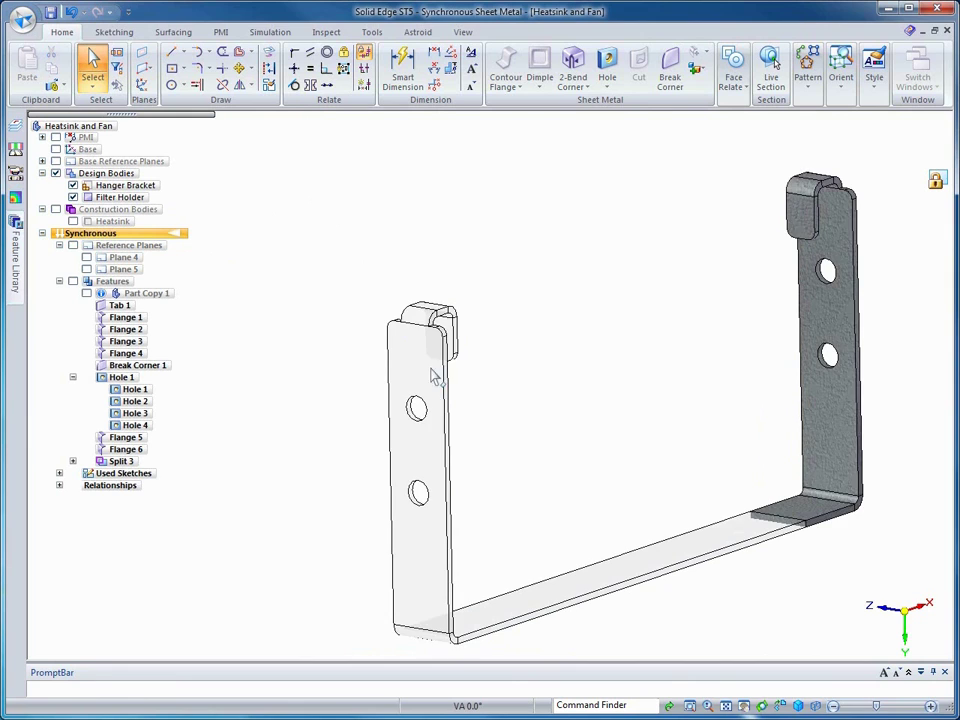
Move the Filter Holder's short bottom tab downward by 20 mm, lengthening its upright
{"action": "middle_click_drag", "start_coordinate": [717, 537], "coordinate": [742, 467]}
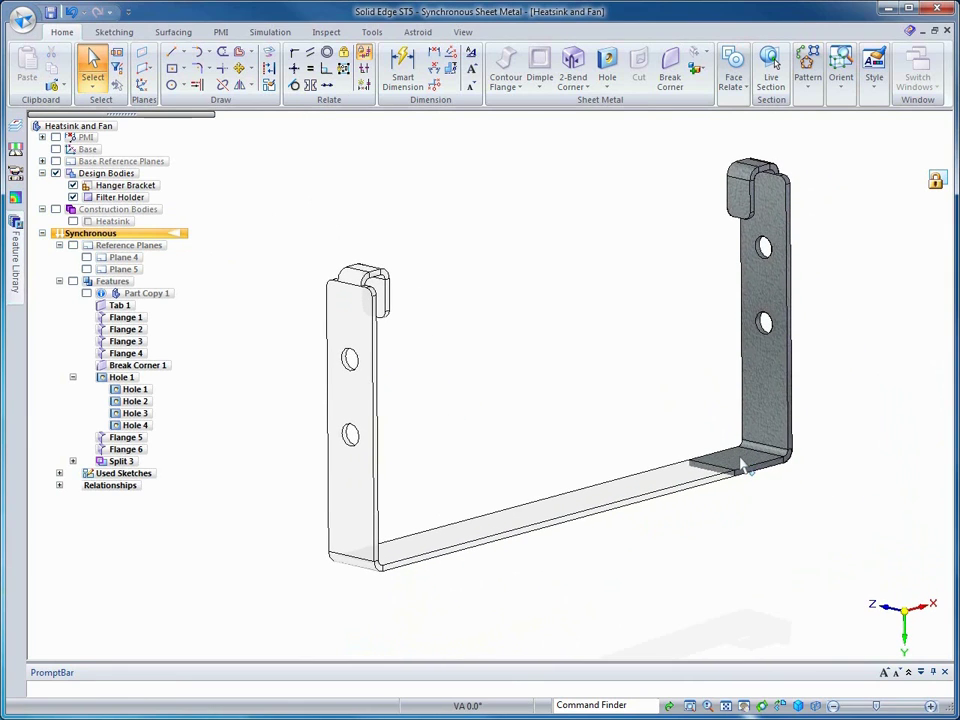
{"action": "left_click", "coordinate": [741, 463]}
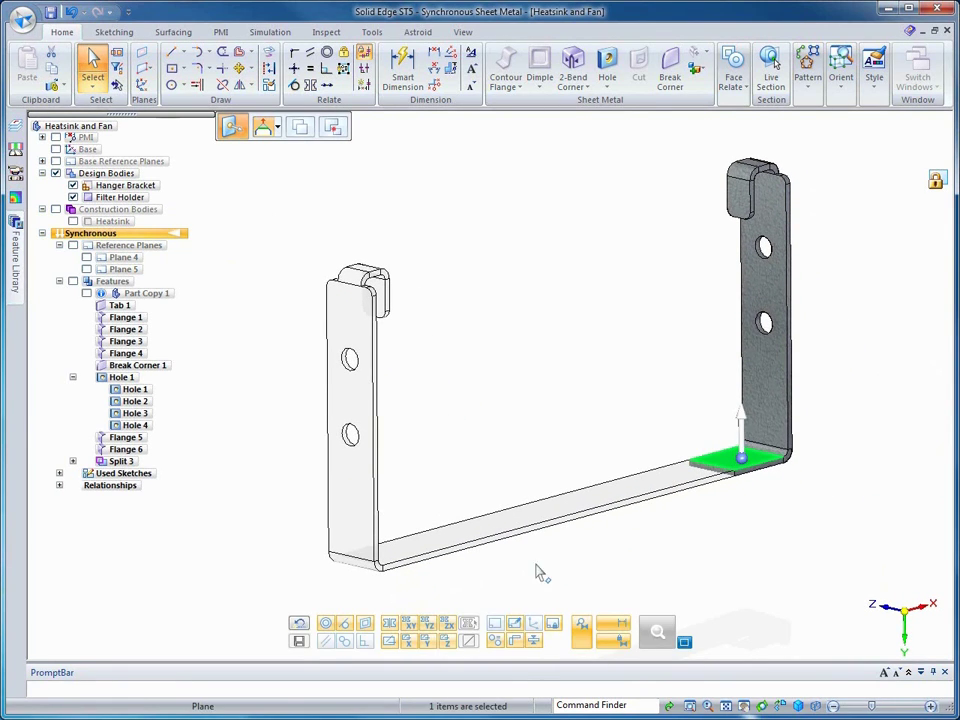
{"action": "left_click", "coordinate": [740, 422]}
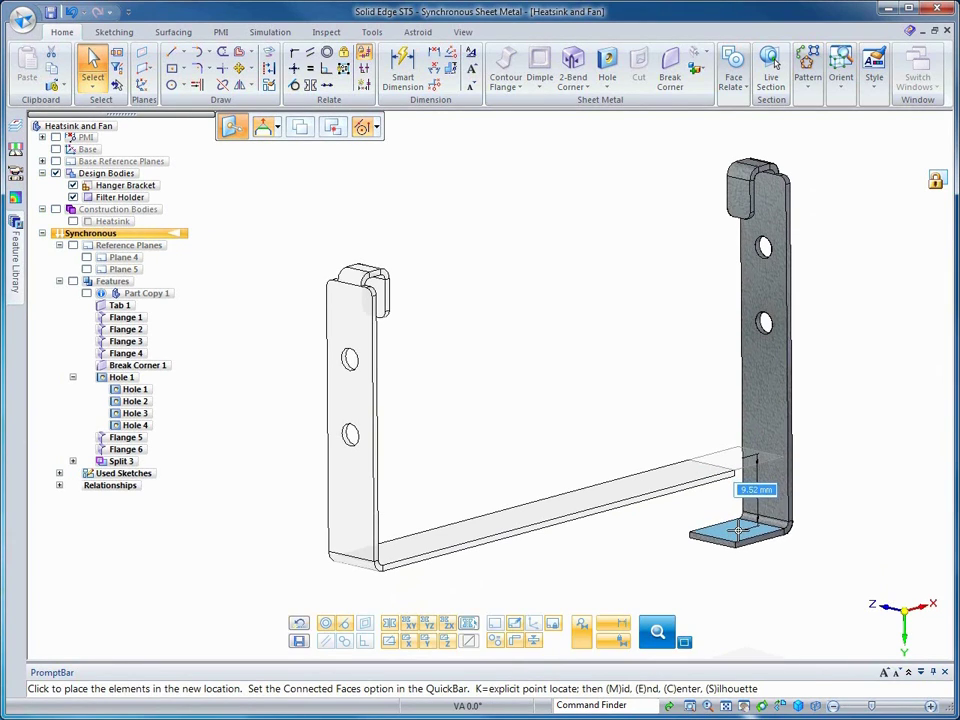
{"action": "type", "text": "20"}
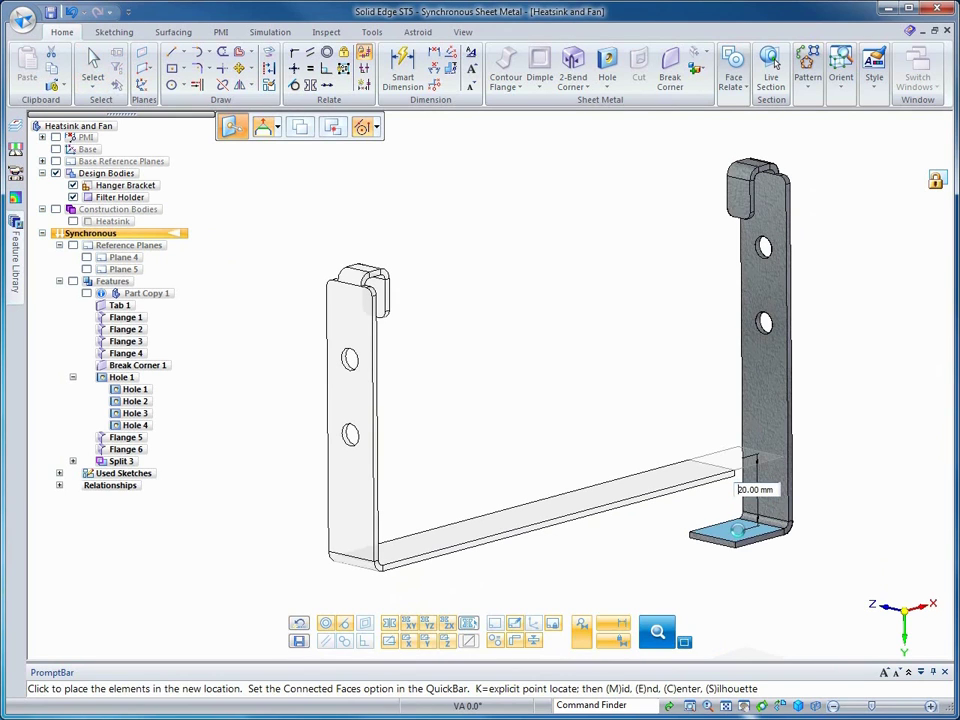
Extend the Filter Holder's bottom tab by moving its end face into line with the Hanger Bracket's near upright
{"action": "left_click", "coordinate": [546, 337]}
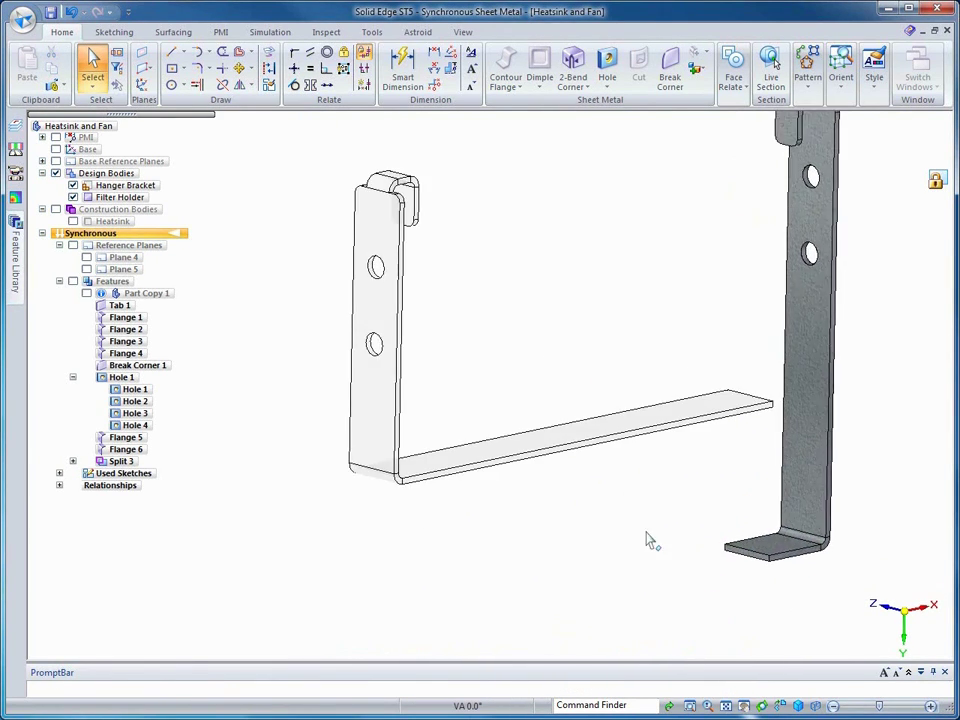
{"action": "middle_click_drag", "start_coordinate": [648, 540], "coordinate": [796, 503]}
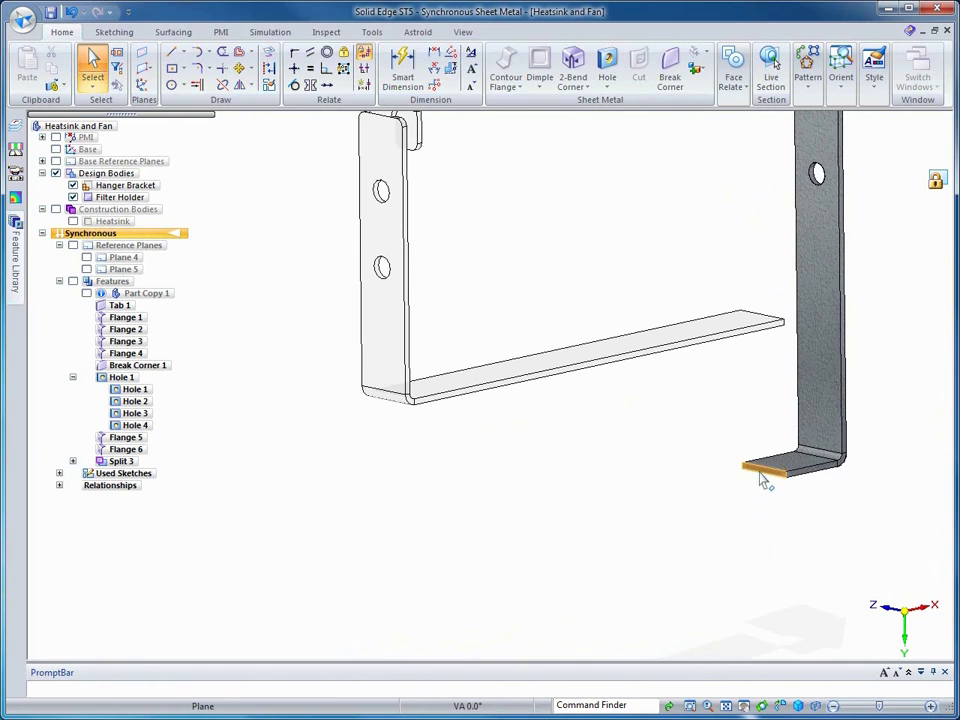
{"action": "left_click", "coordinate": [760, 473]}
{"action": "left_click", "coordinate": [743, 477]}
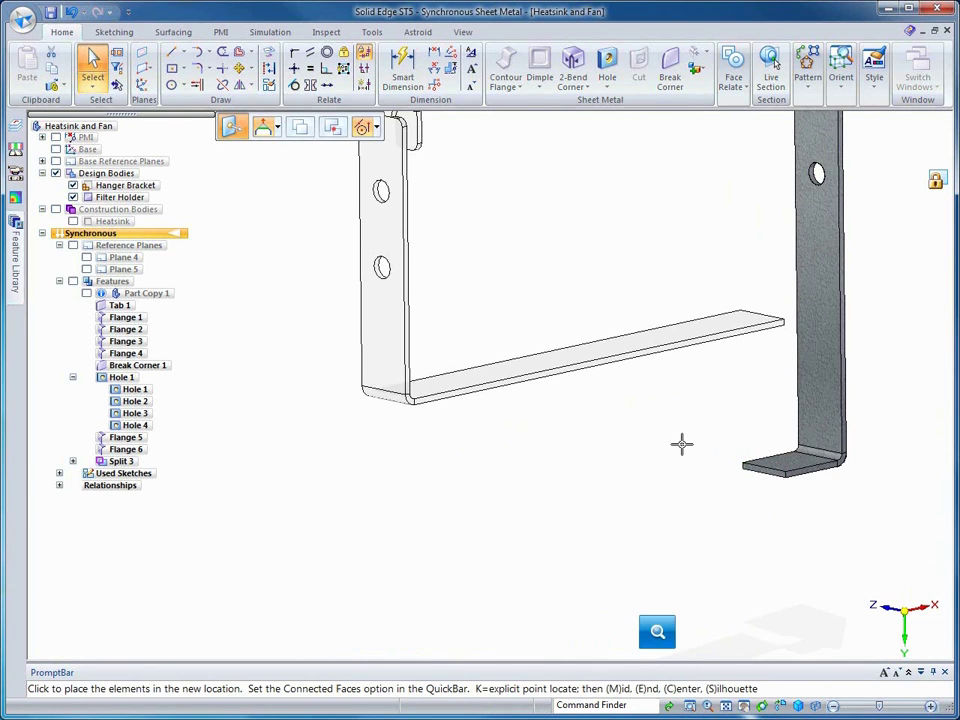
{"action": "left_click", "coordinate": [392, 268]}
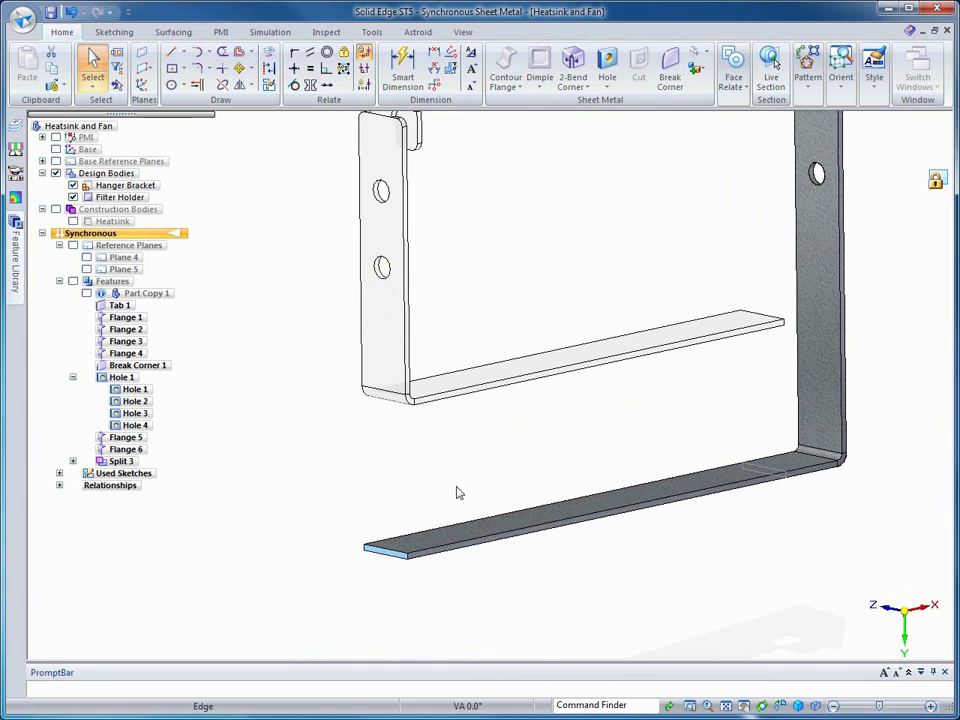
{"action": "left_click", "coordinate": [379, 503]}
{"action": "middle_click_drag", "start_coordinate": [315, 473], "coordinate": [316, 473]}
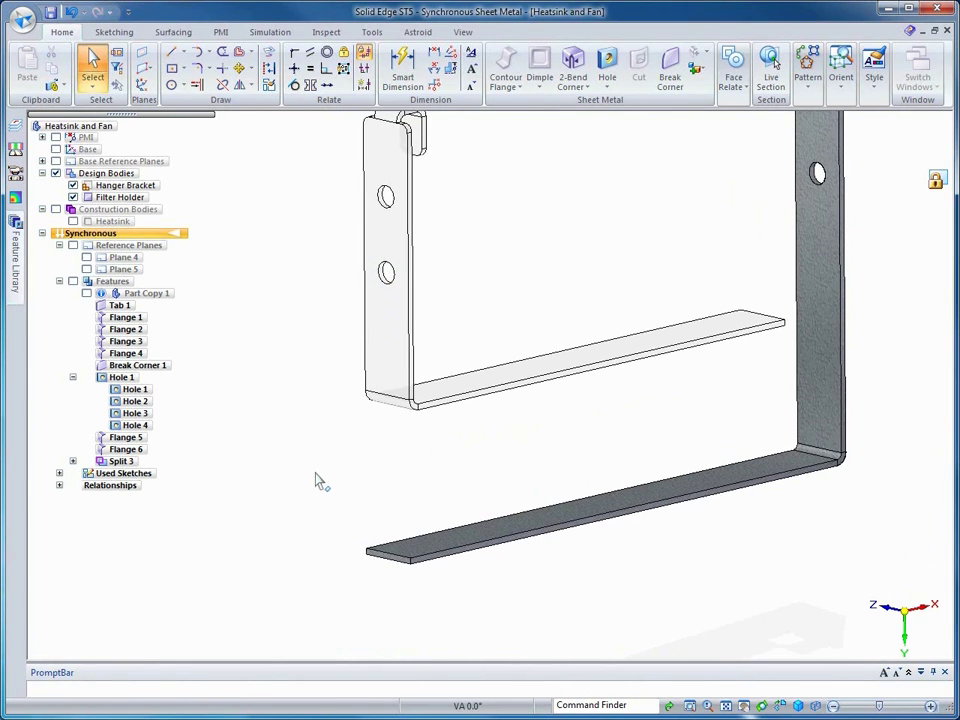
Add an S-Flange hem to the free end of the Filter Holder's bottom tab using the saved Filter Holder S-Hem settings
{"action": "right_click", "coordinate": [497, 164]}
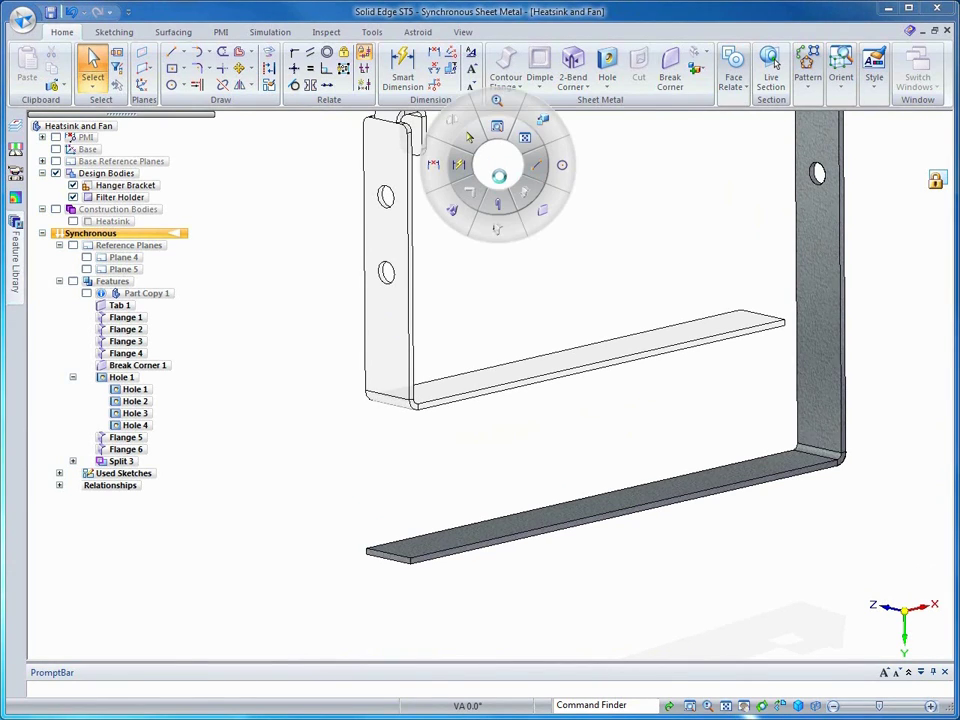
{"action": "left_click", "coordinate": [497, 204]}
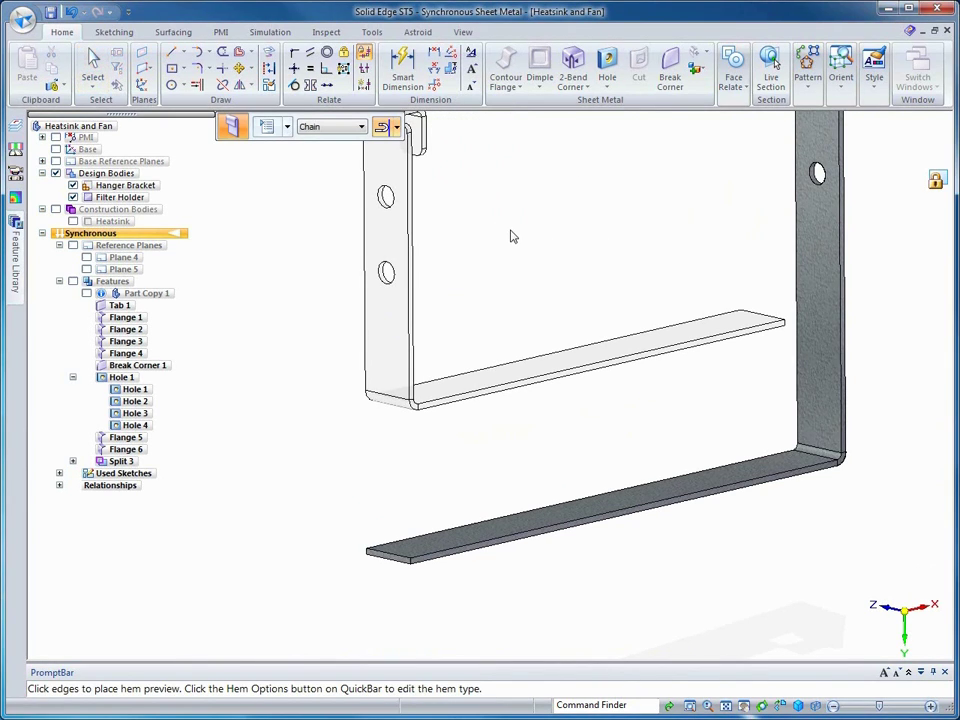
{"action": "left_click", "coordinate": [268, 127]}
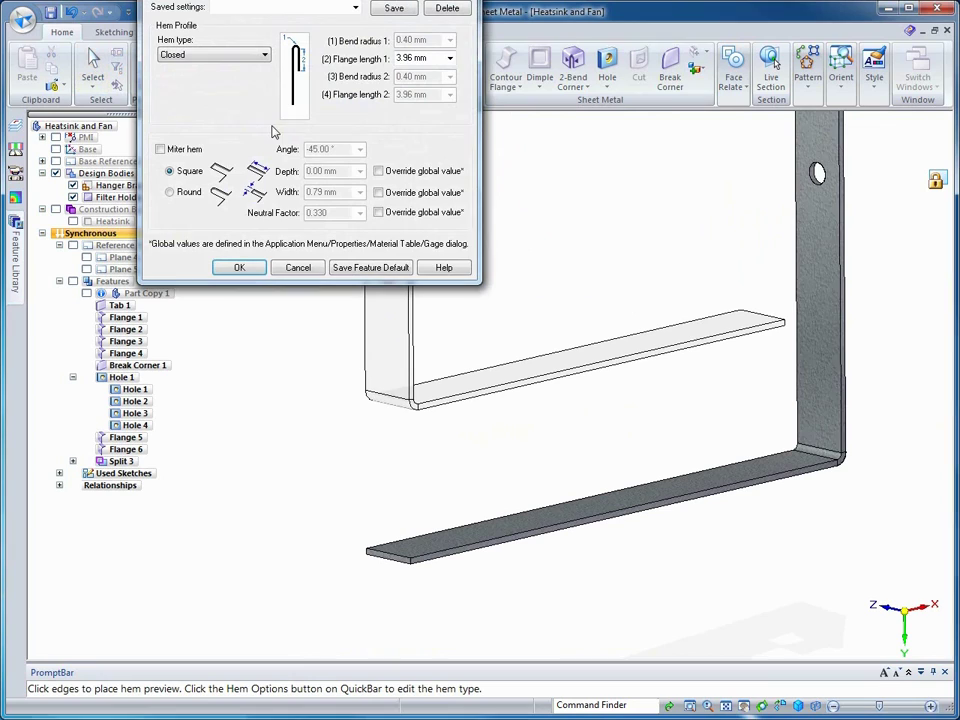
{"action": "left_click", "coordinate": [198, 55]}
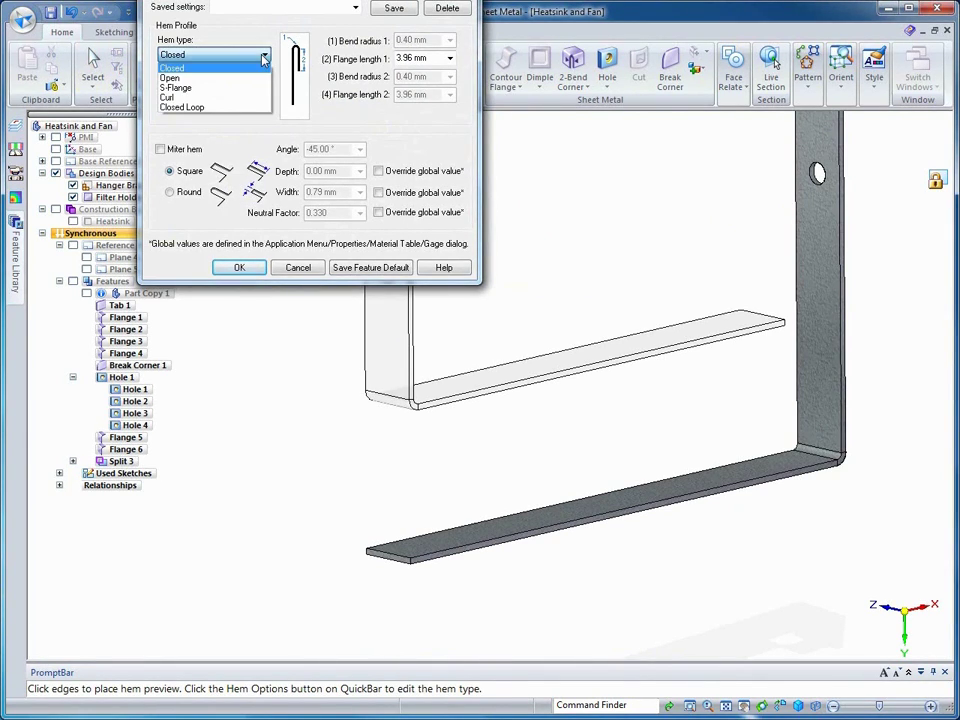
{"action": "left_click", "coordinate": [188, 86]}
{"action": "left_click", "coordinate": [202, 57]}
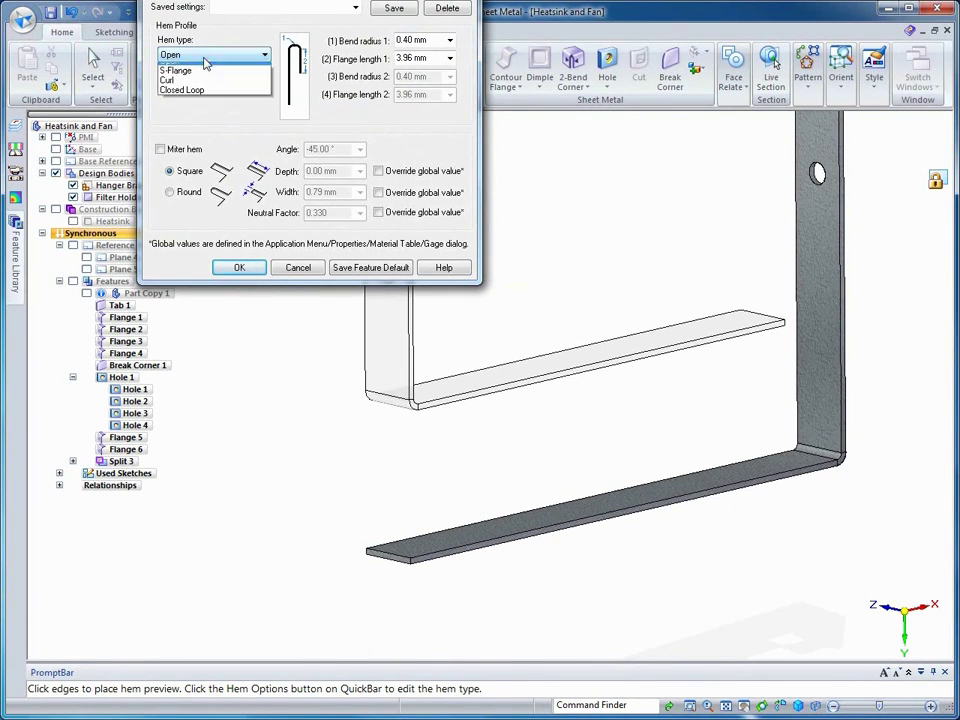
{"action": "left_click", "coordinate": [184, 88]}
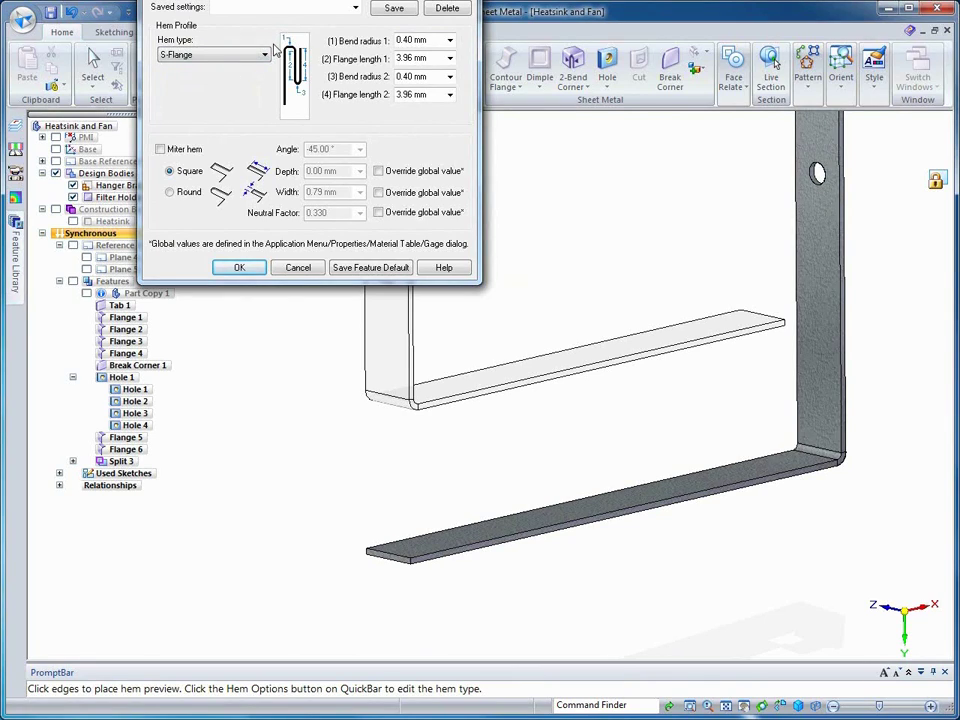
{"action": "left_click", "coordinate": [354, 10]}
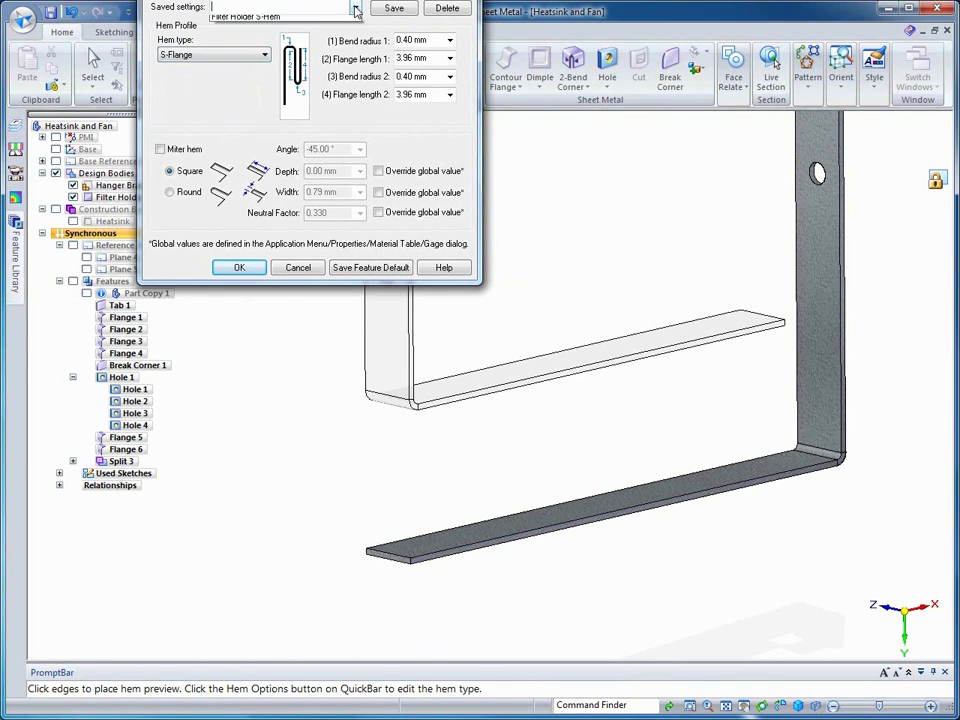
{"action": "left_click", "coordinate": [256, 25]}
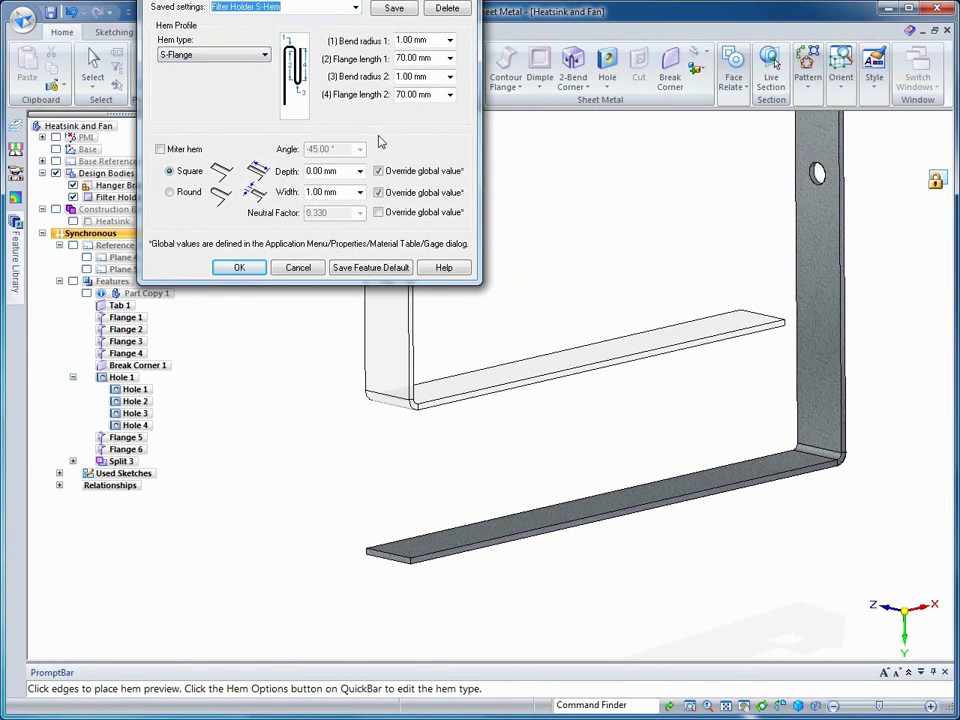
{"action": "left_click", "coordinate": [239, 269]}
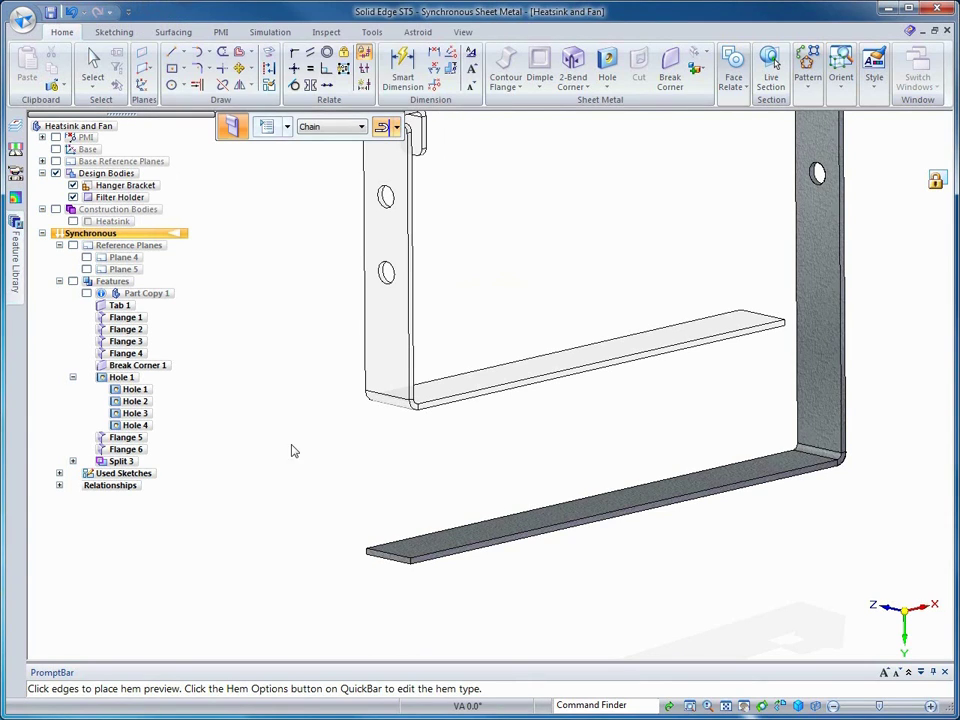
{"action": "left_click", "coordinate": [375, 532]}
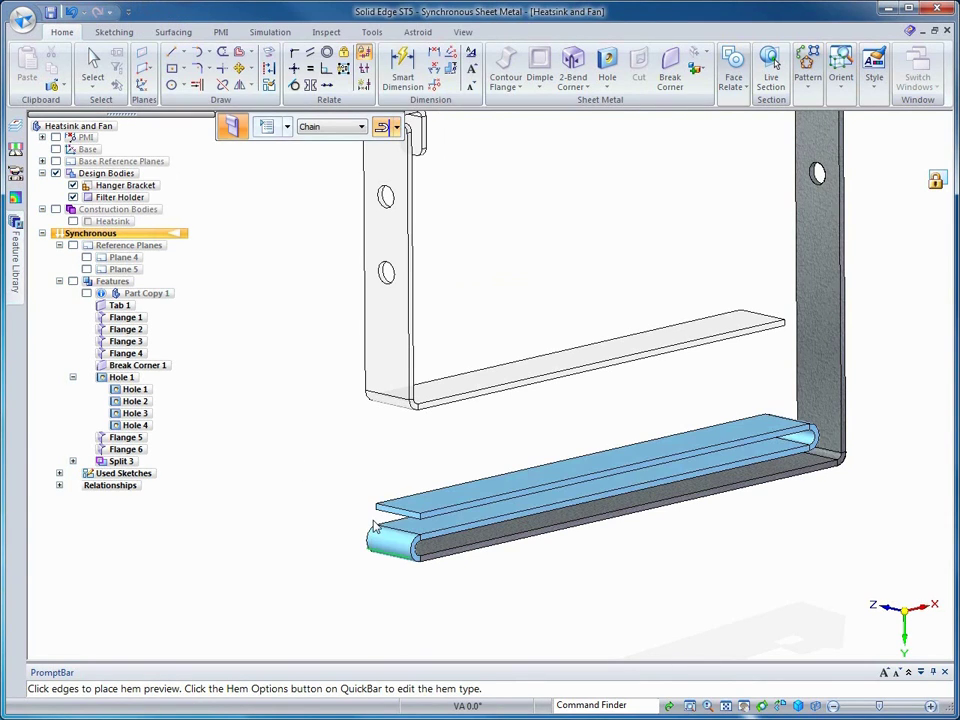
{"action": "right_click", "coordinate": [321, 463]}
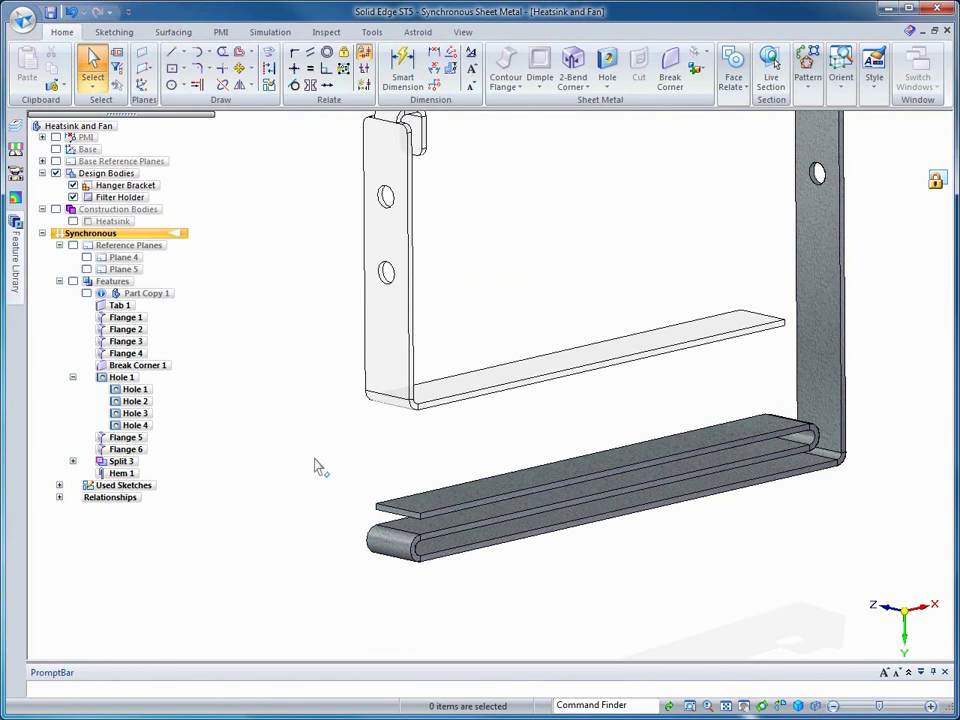
Dimension the Filter Holder's strip width at the hem's free end and set it to 12 mm, changing both sides symmetrically
{"action": "scroll", "coordinate": [318, 460], "scroll_direction": "down", "scroll_amount": 3}
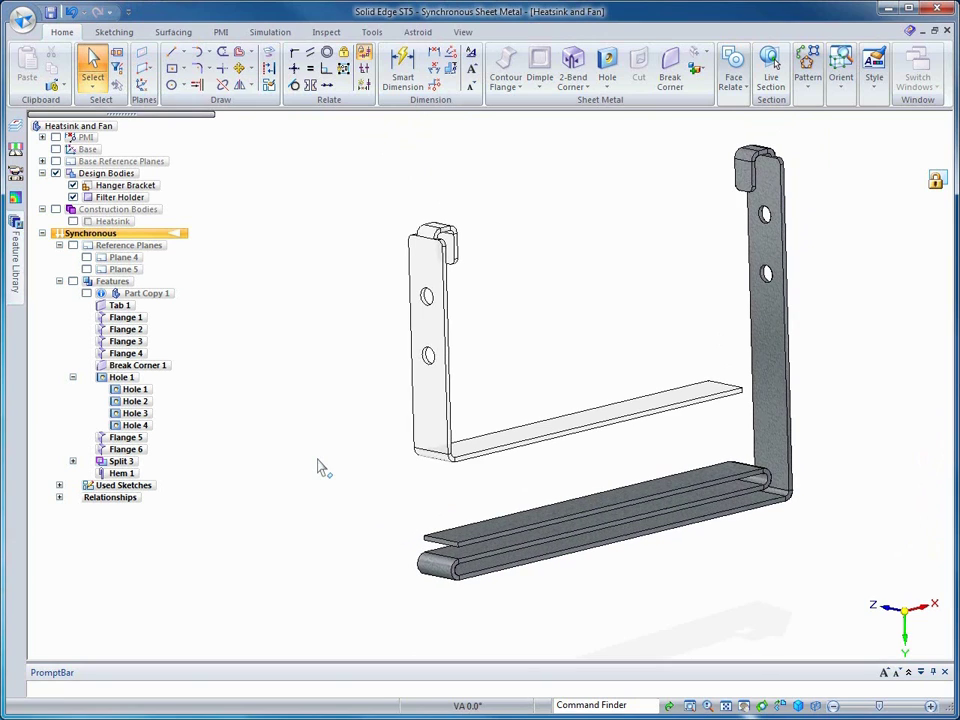
{"action": "left_click", "coordinate": [403, 70]}
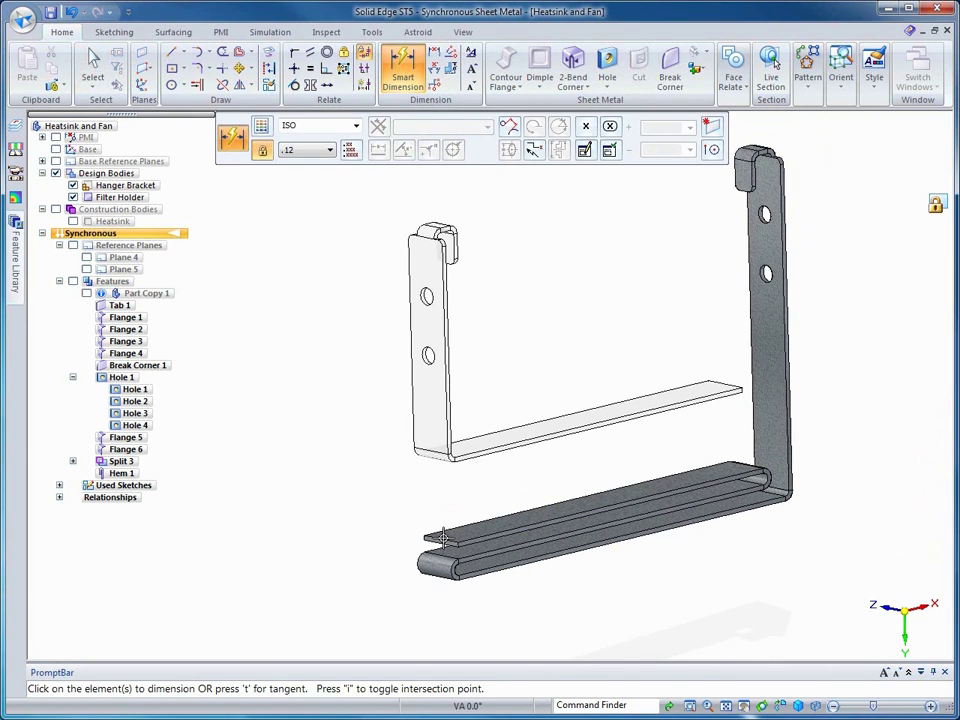
{"action": "left_click", "coordinate": [441, 511]}
{"action": "left_click", "coordinate": [376, 461]}
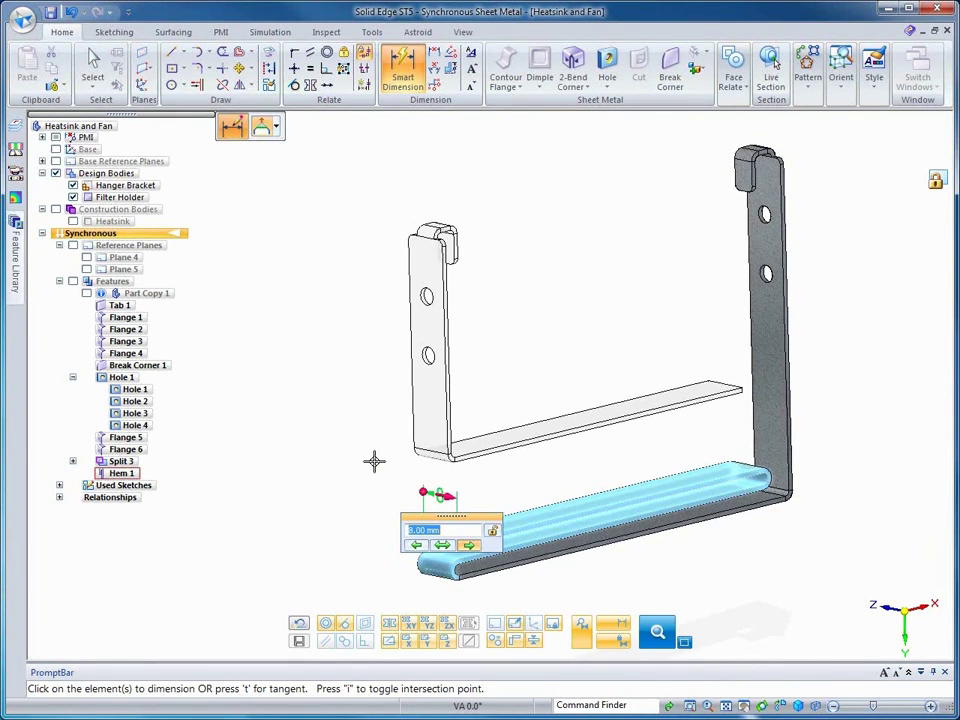
{"action": "left_click", "coordinate": [443, 546]}
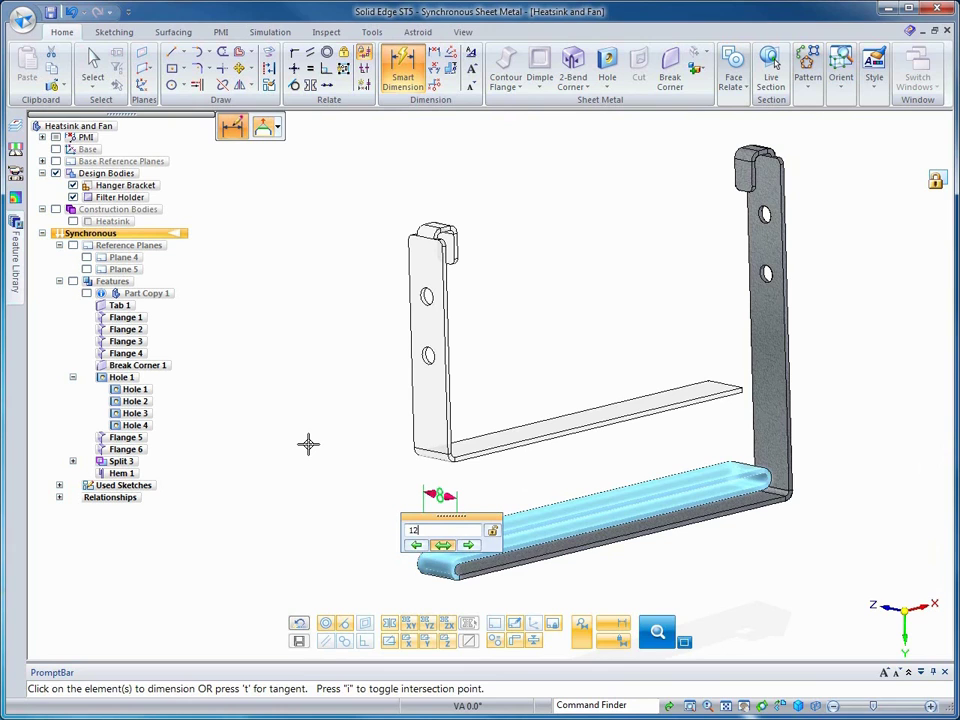
{"action": "type", "text": "12"}
{"action": "key", "text": "Return"}
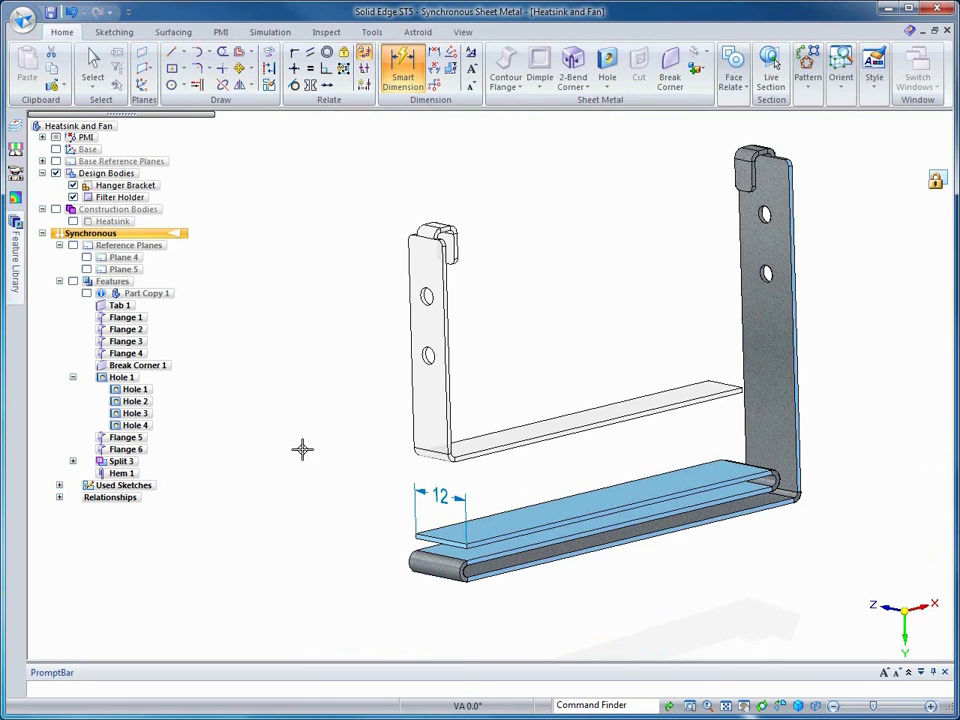
{"action": "key", "text": "Escape"}
{"action": "key", "text": "Escape"}
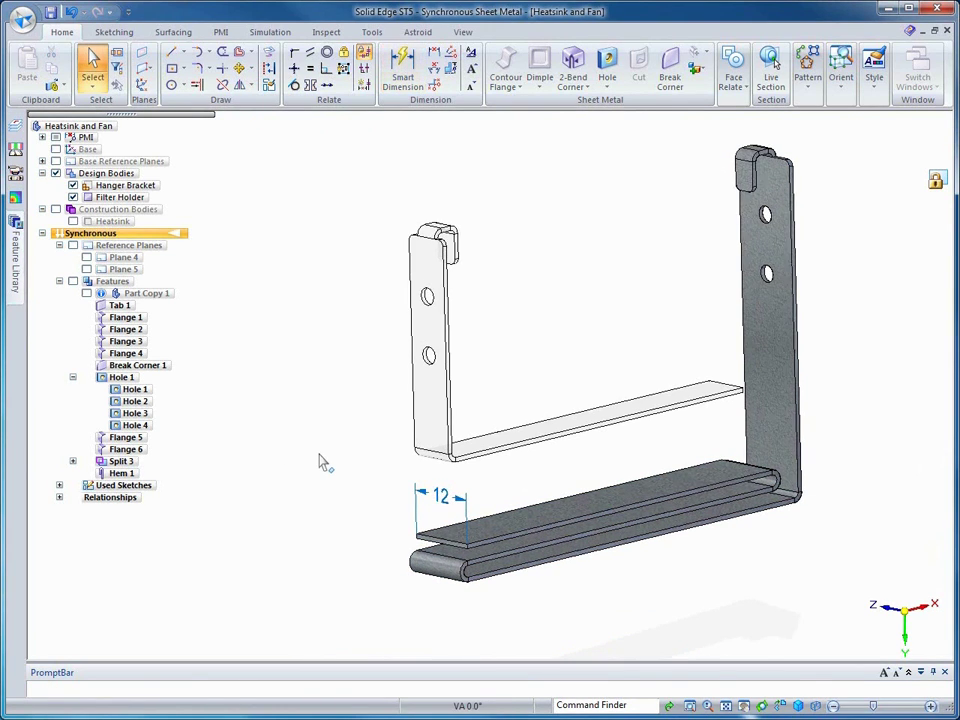
Add 10 mm flanges at 90° along both long side edges of the Filter Holder's upright, pointing outward
{"action": "middle_click_drag", "start_coordinate": [326, 459], "coordinate": [705, 150]}
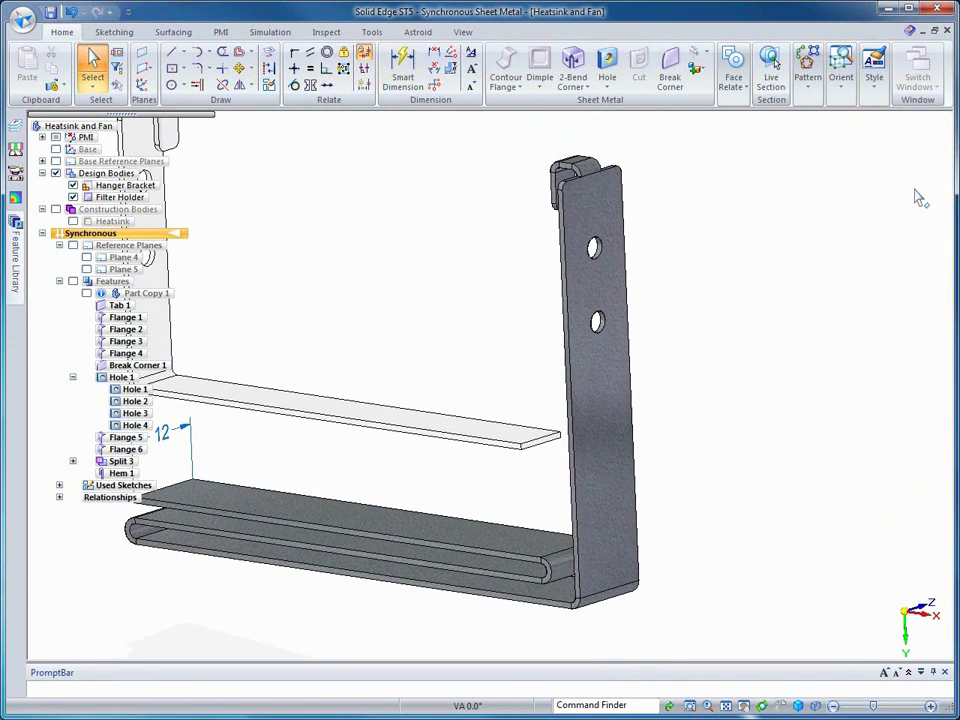
{"action": "left_click", "coordinate": [565, 334]}
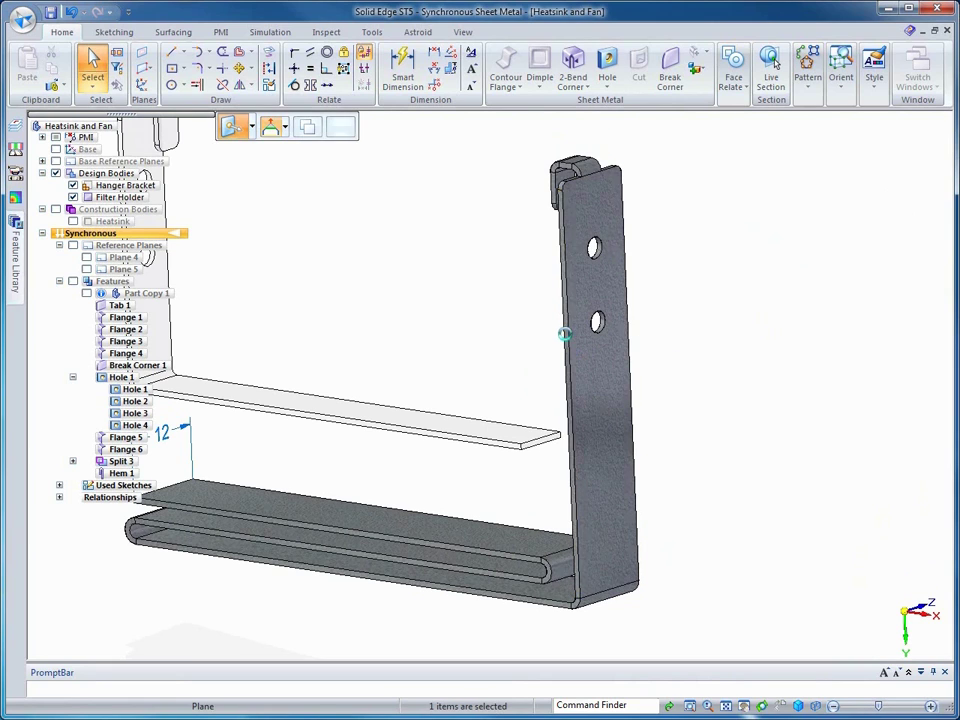
{"action": "left_click", "coordinate": [634, 343], "text": "ctrl"}
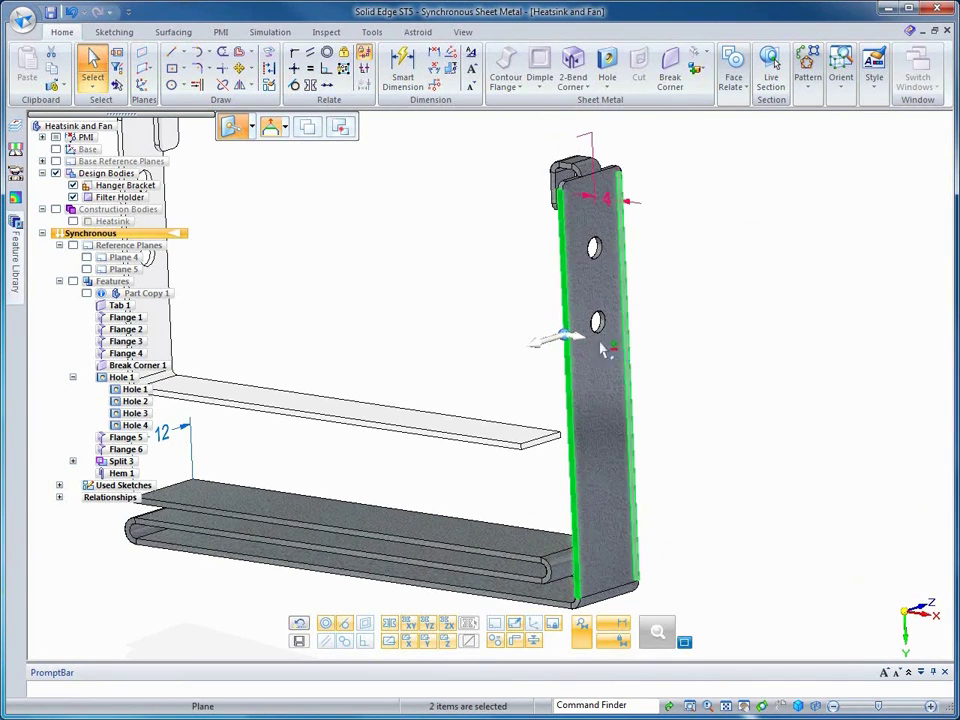
{"action": "left_click", "coordinate": [578, 336]}
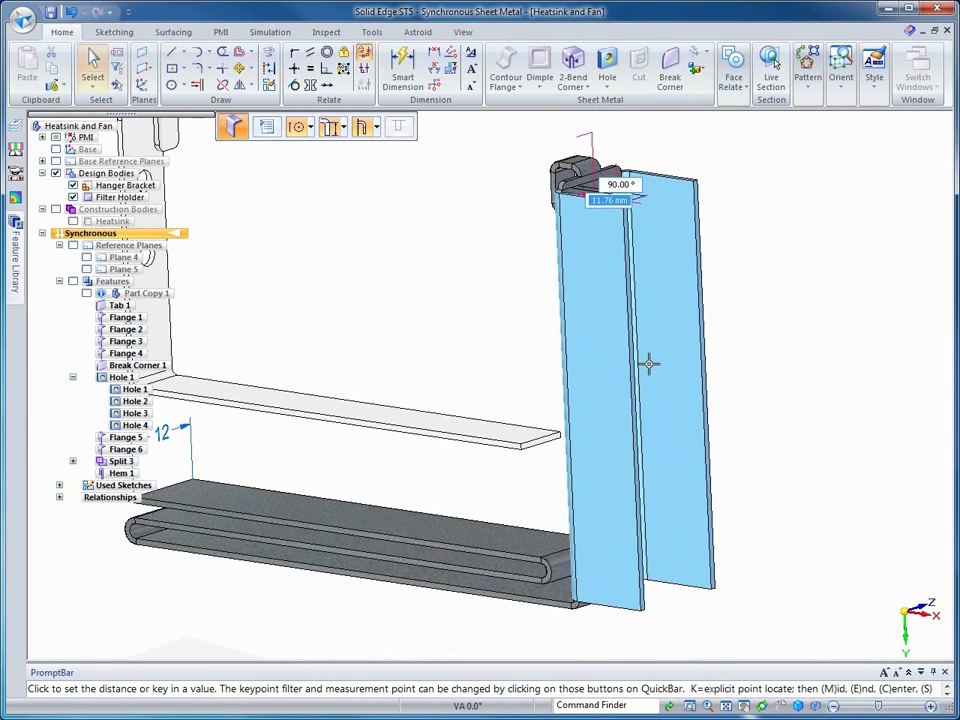
{"action": "type", "text": "10"}
{"action": "key", "text": "Return"}
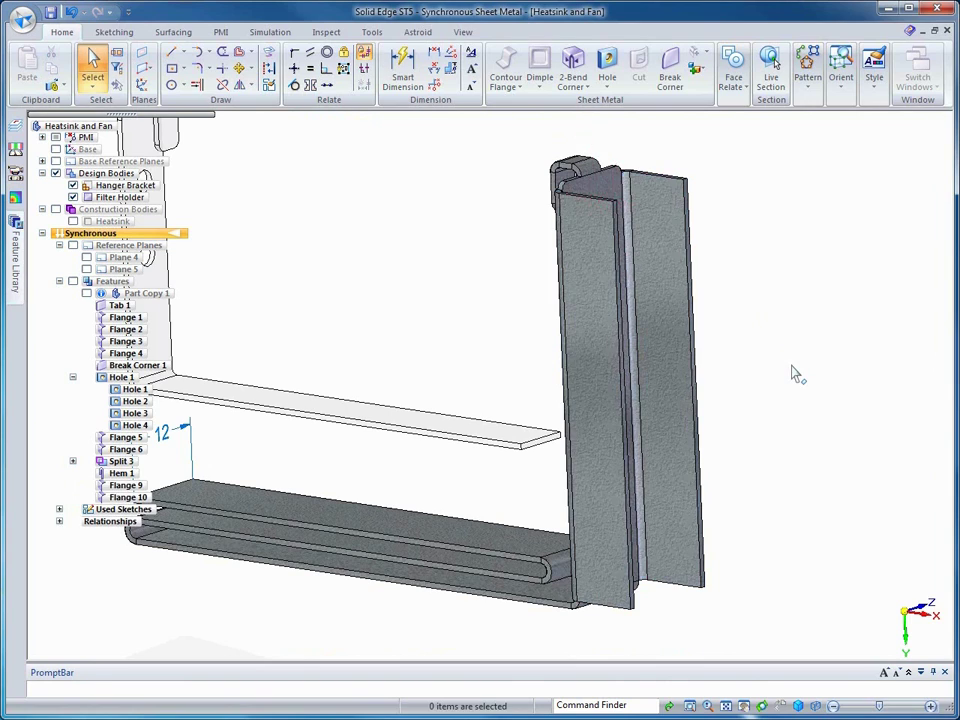
Sketch a slanted line from the near side flange's top edge, continued by a tangent arc past its bottom edge, with the plane locked to that flange
{"action": "middle_click_drag", "start_coordinate": [793, 366], "coordinate": [680, 240]}
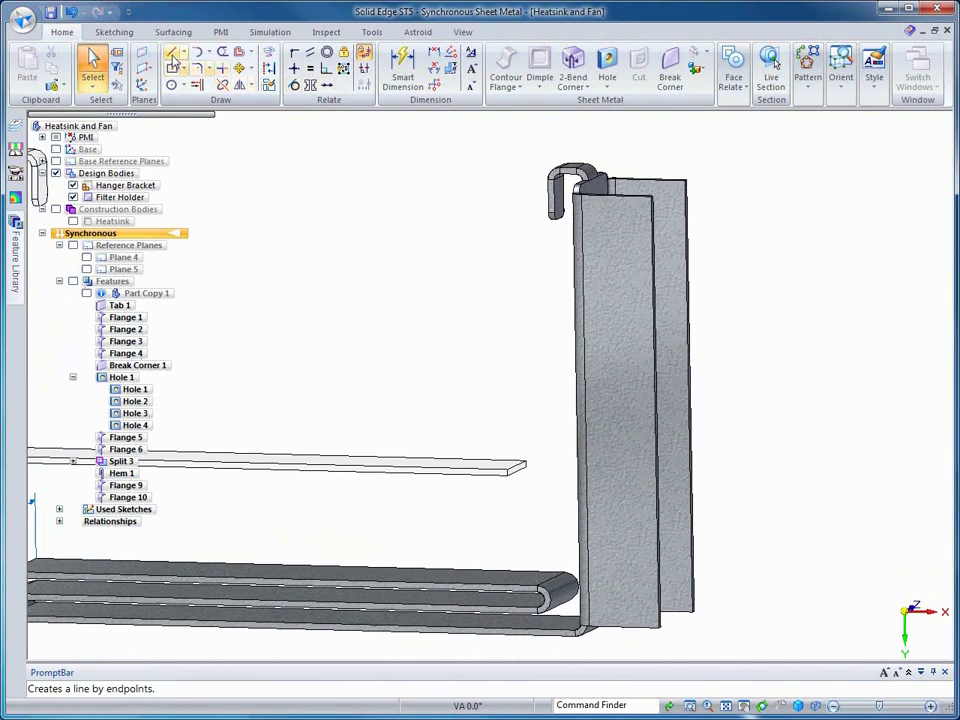
{"action": "left_click", "coordinate": [172, 52]}
{"action": "key", "text": "Escape"}
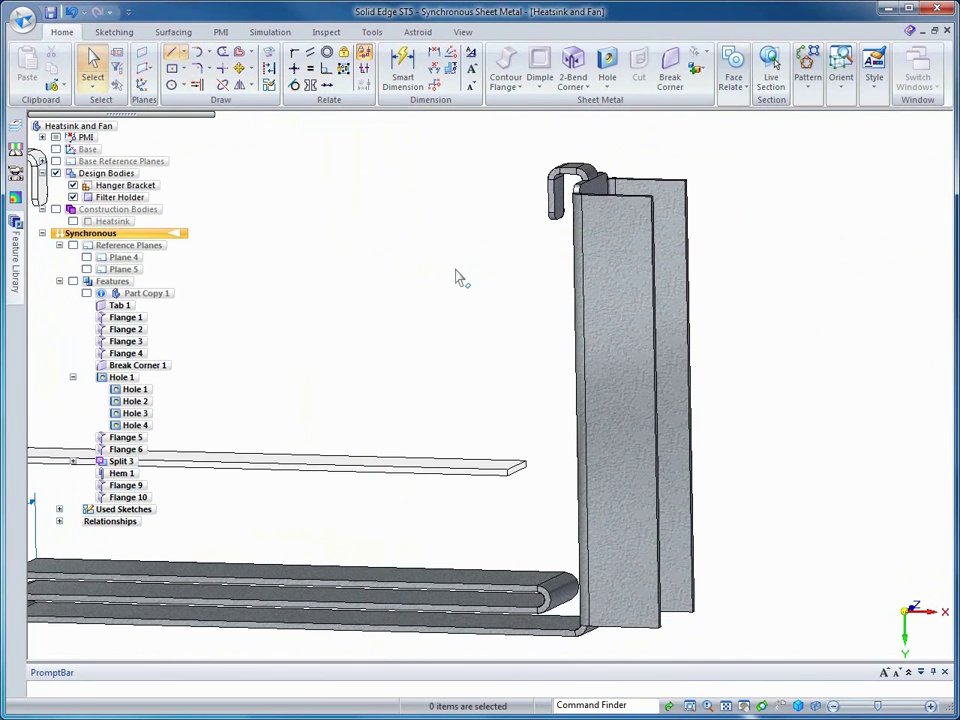
{"action": "right_click", "coordinate": [773, 406]}
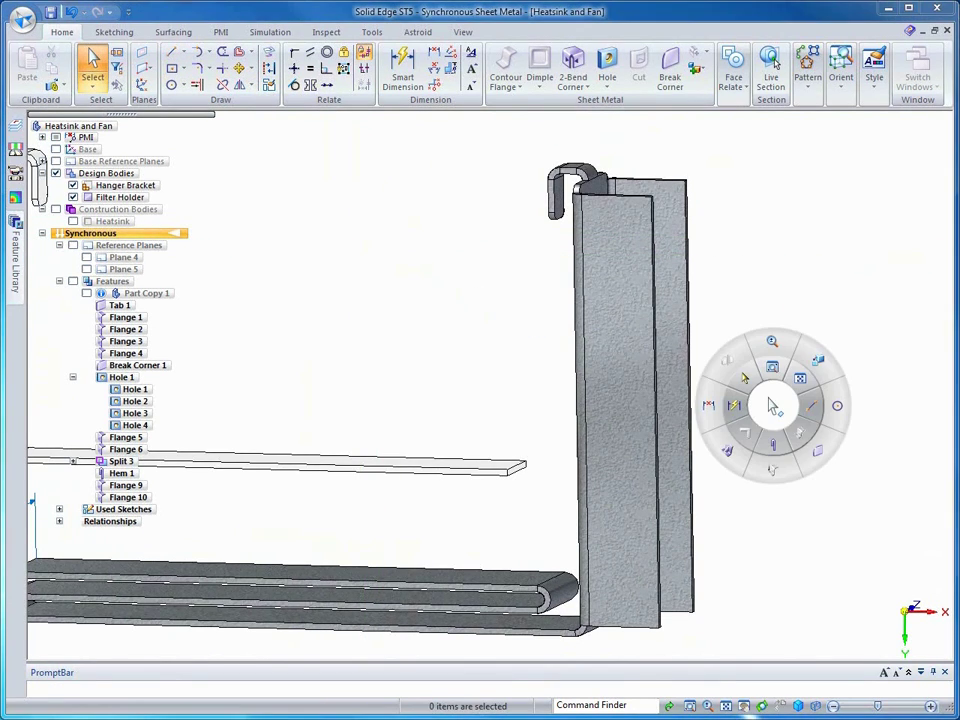
{"action": "left_click", "coordinate": [806, 409]}
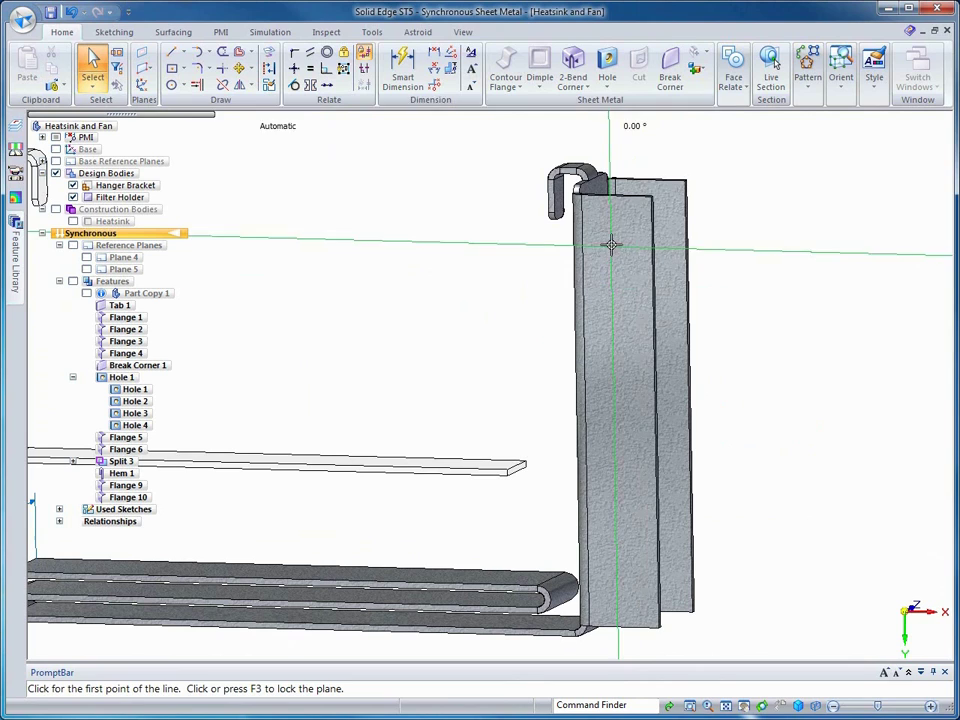
{"action": "key", "text": "F3"}
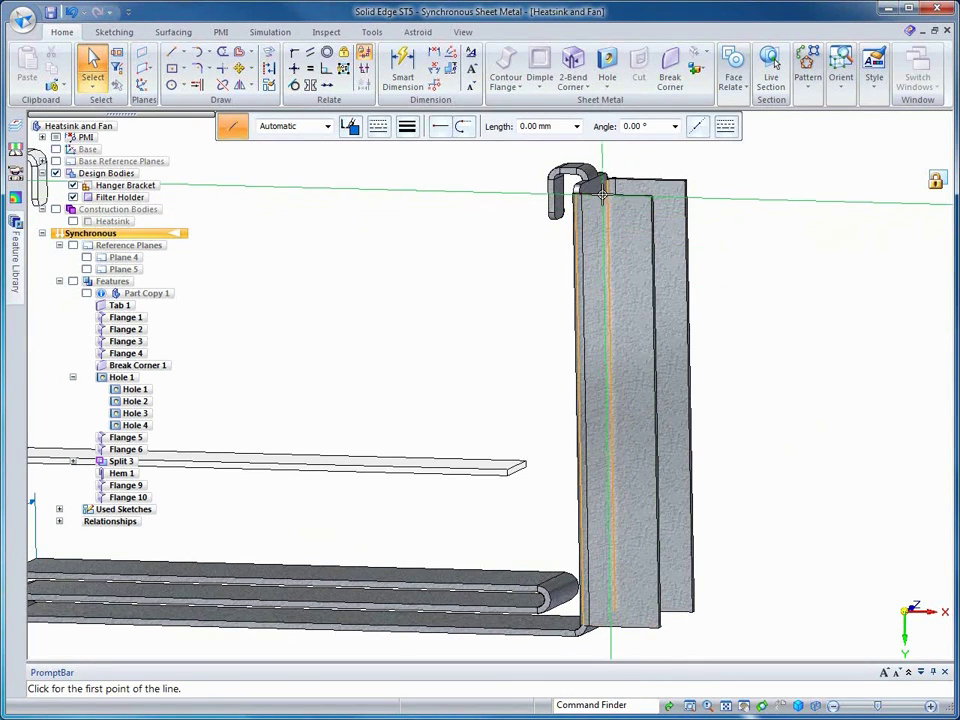
{"action": "left_click", "coordinate": [603, 196]}
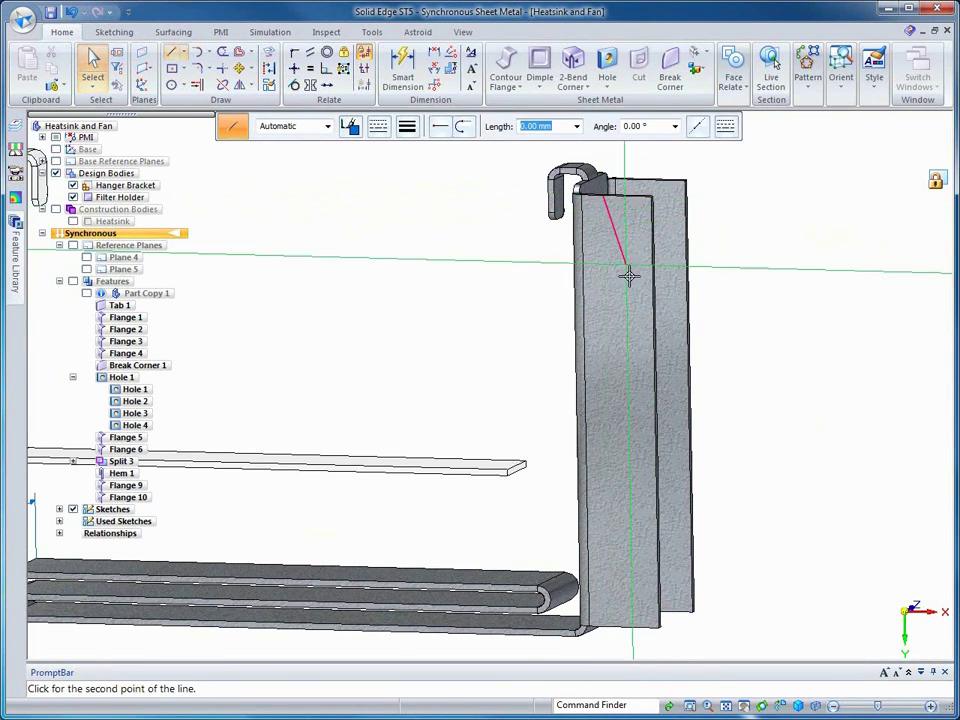
{"action": "left_click", "coordinate": [648, 423]}
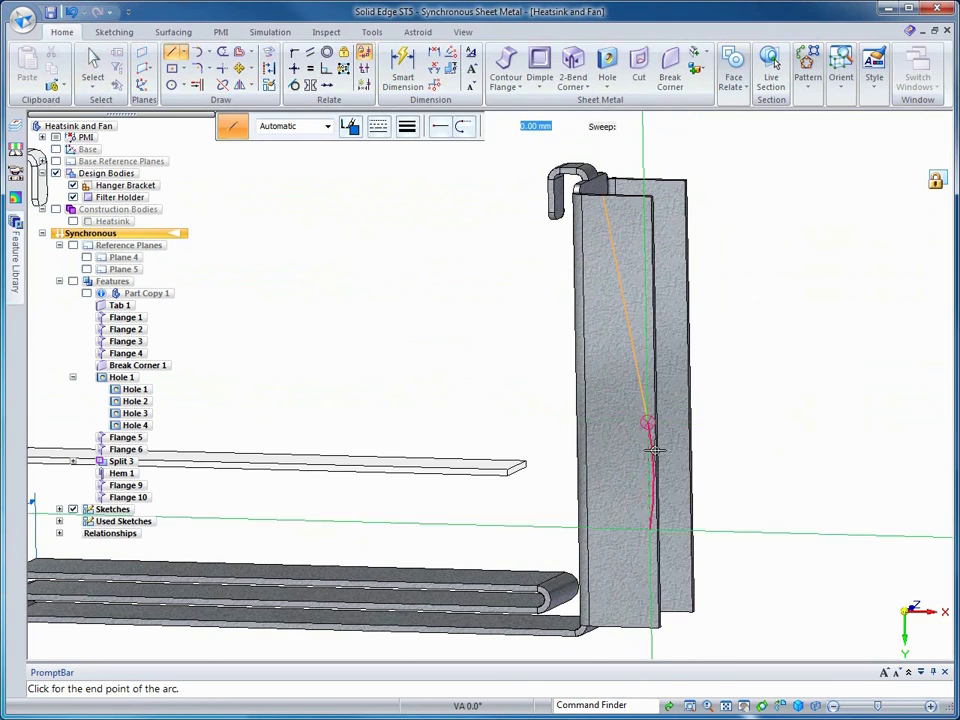
{"action": "left_click", "coordinate": [627, 642]}
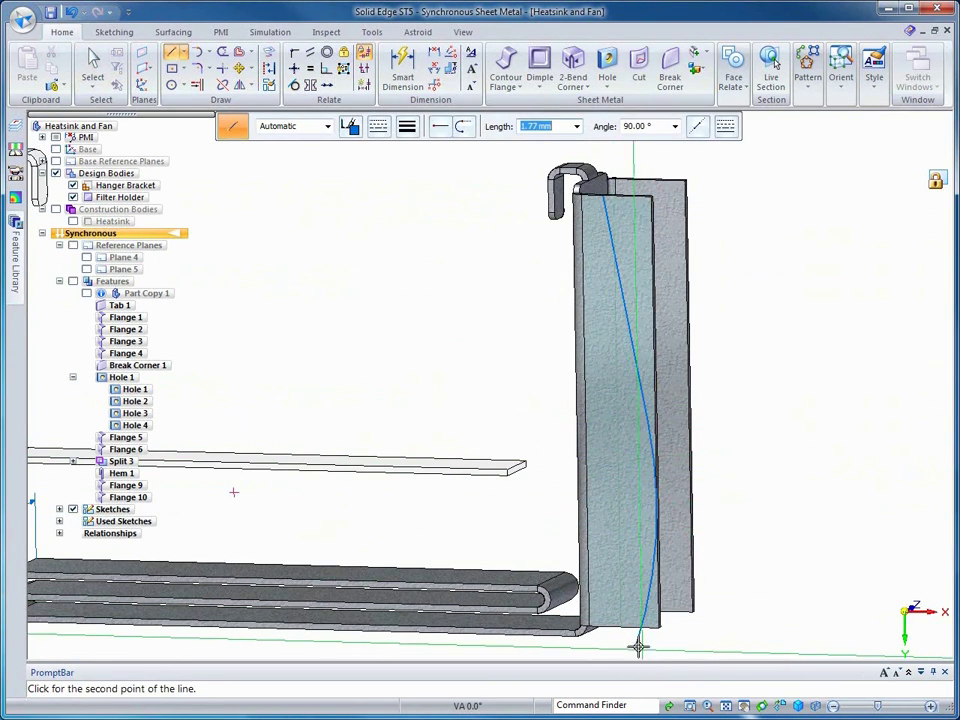
Reshape the profile sketch by moving the tangent arc's lower endpoint inward toward the flange's bend, keeping it below the flange's bottom edge
{"action": "key", "text": "Escape"}
{"action": "left_click", "coordinate": [634, 644]}
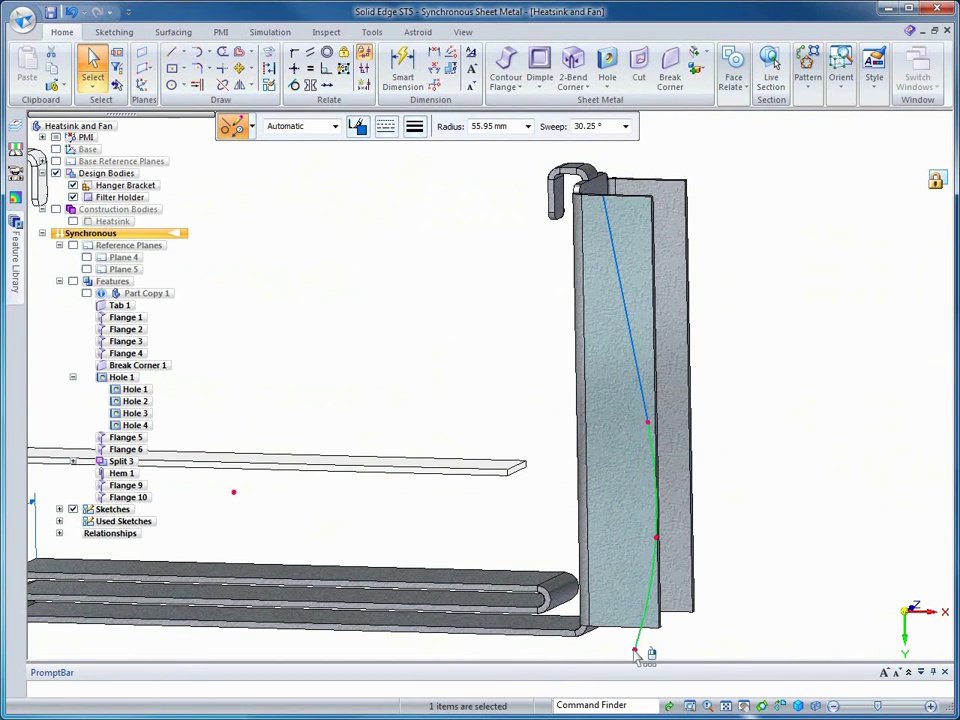
{"action": "left_click_drag", "start_coordinate": [634, 651], "coordinate": [602, 646]}
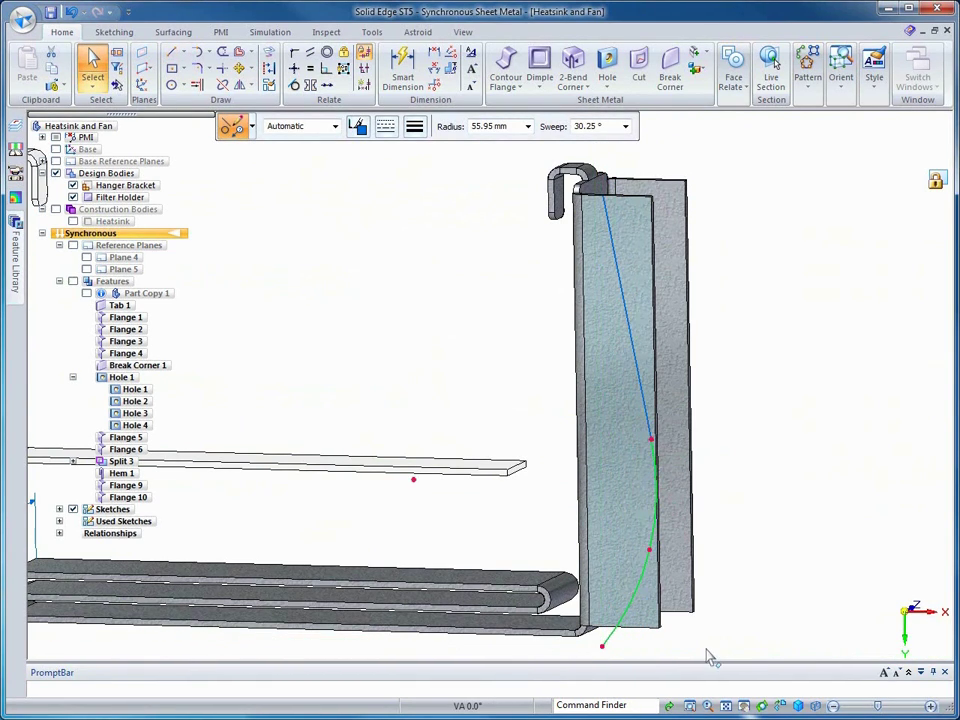
{"action": "left_click", "coordinate": [735, 626]}
Cut away the two sketch regions outside the line-and-arc profile through both side flanges of the Filter Holder
{"action": "left_click", "coordinate": [643, 611]}
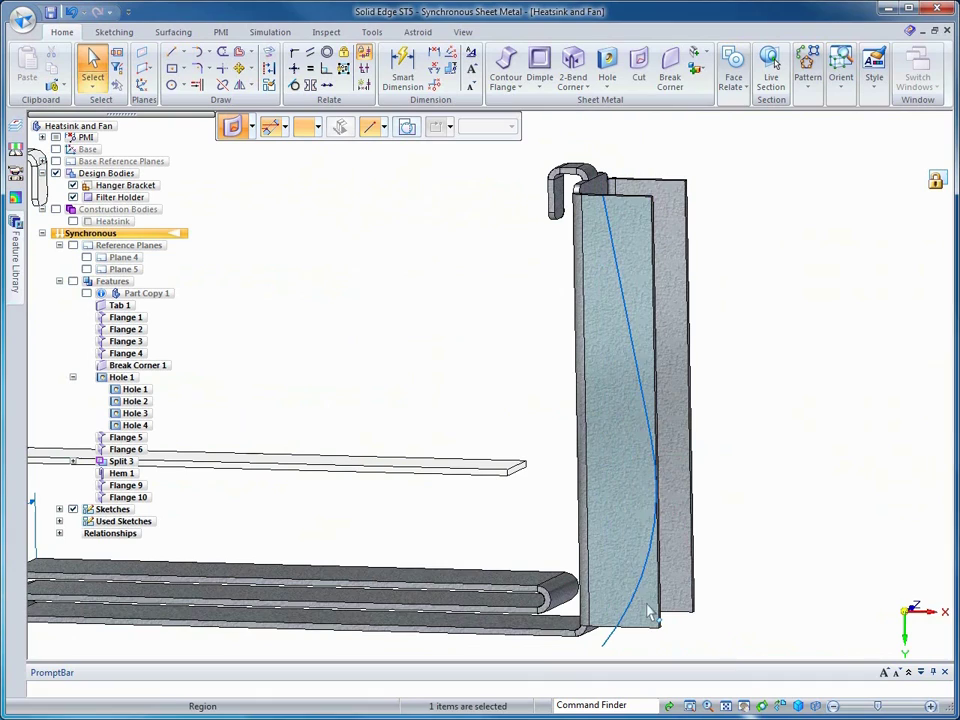
{"action": "left_click", "coordinate": [645, 327], "text": "ctrl"}
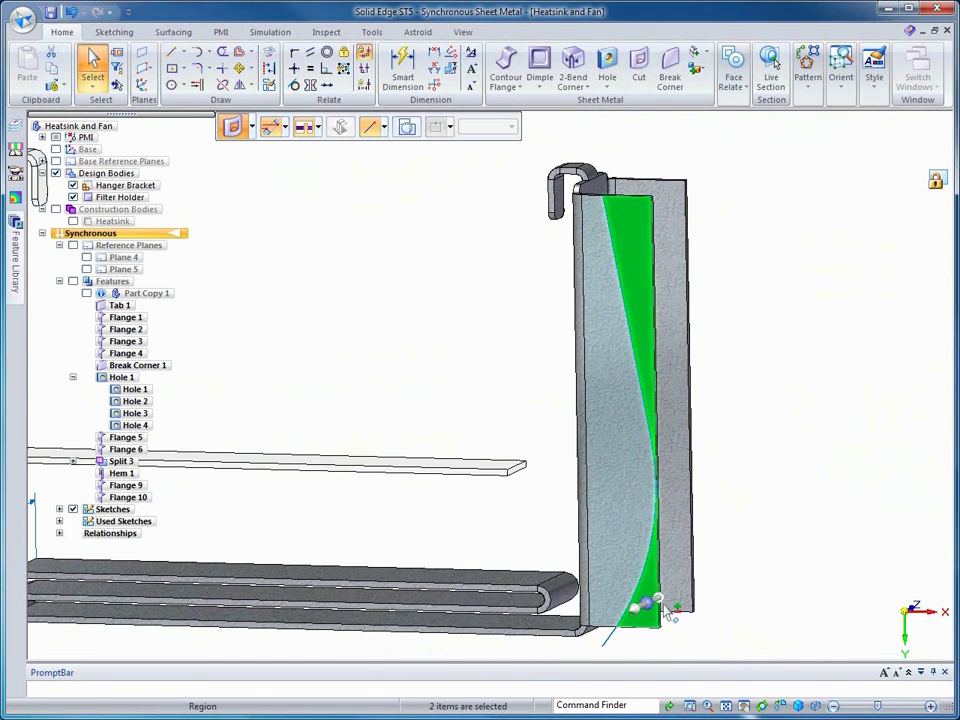
{"action": "key", "text": "Delete"}
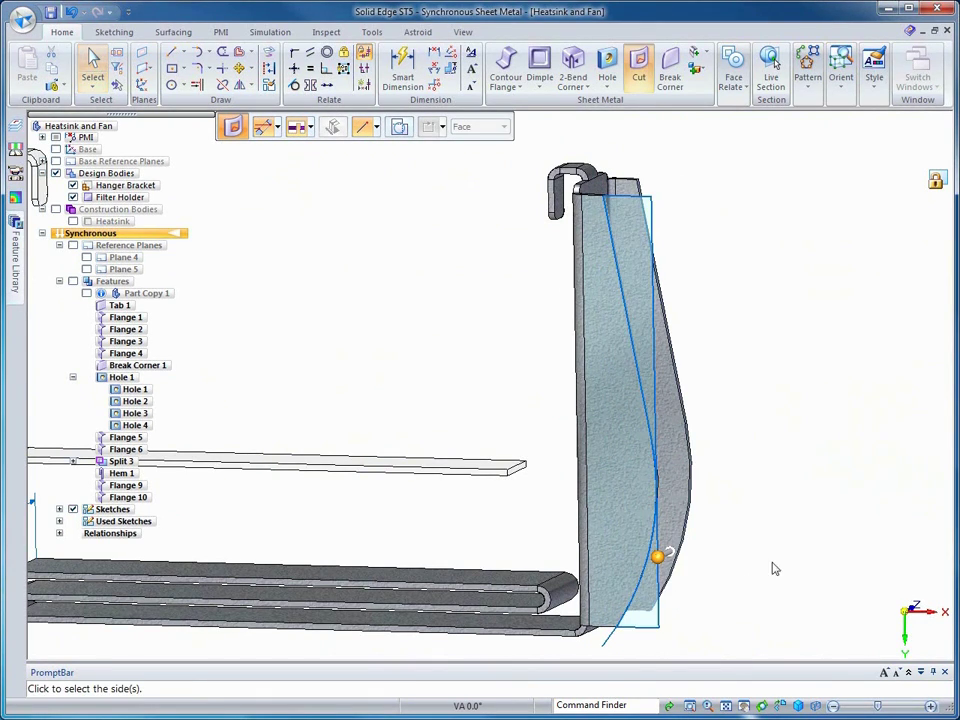
{"action": "left_click", "coordinate": [818, 540]}
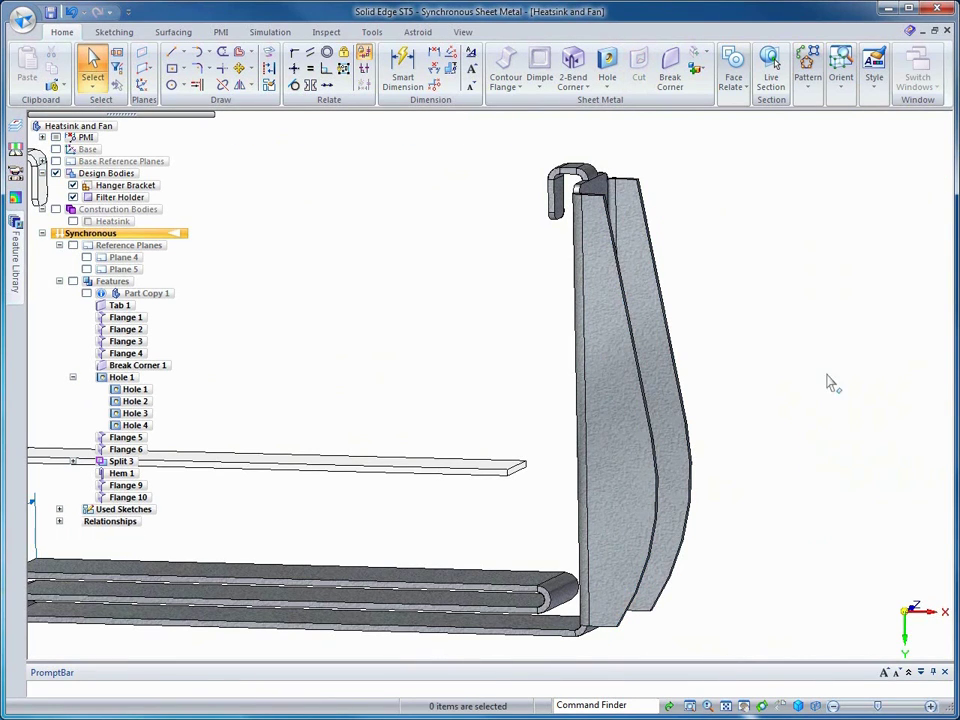
Round the free corners of both Filter Holder side flanges with a 2 mm Break Corner, using Face selection
{"action": "scroll", "coordinate": [834, 360], "scroll_direction": "up", "scroll_amount": 3}
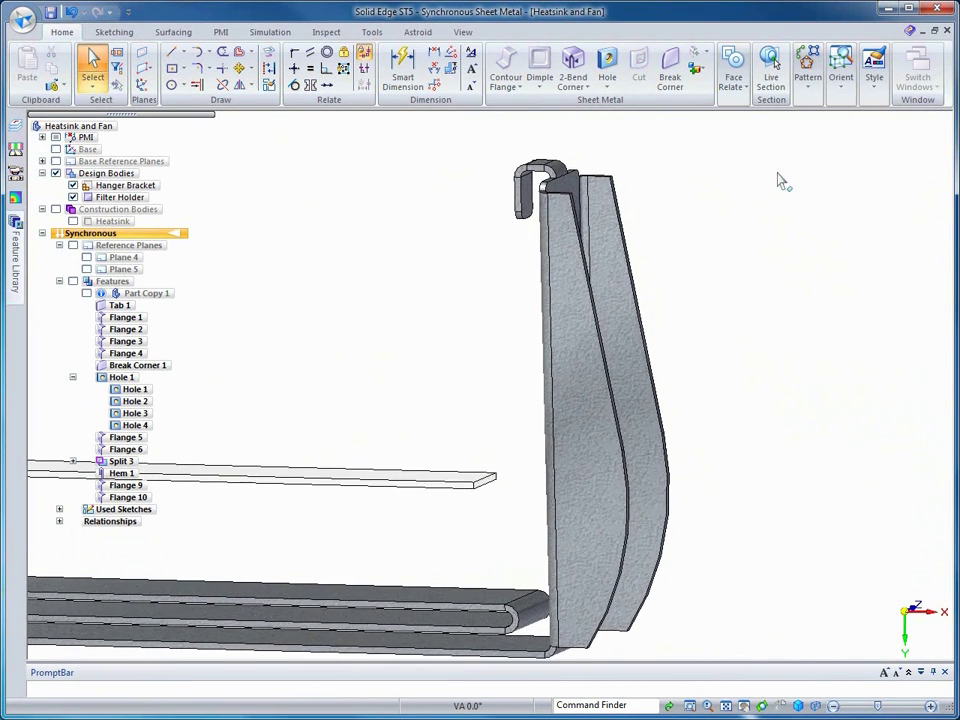
{"action": "left_click", "coordinate": [672, 80]}
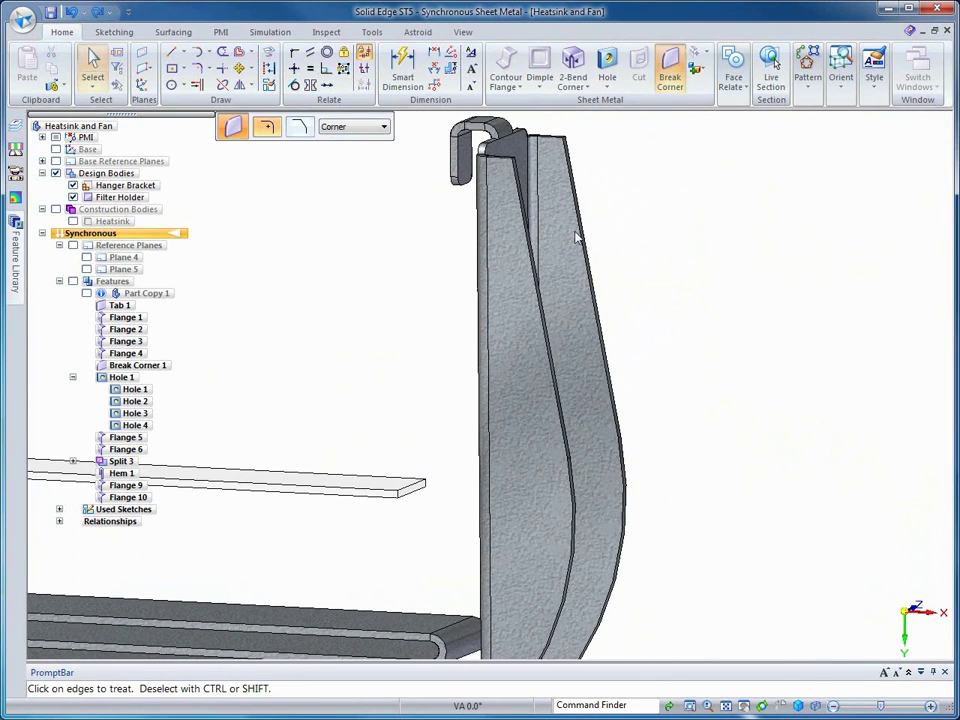
{"action": "left_click", "coordinate": [381, 132]}
{"action": "left_click", "coordinate": [340, 146]}
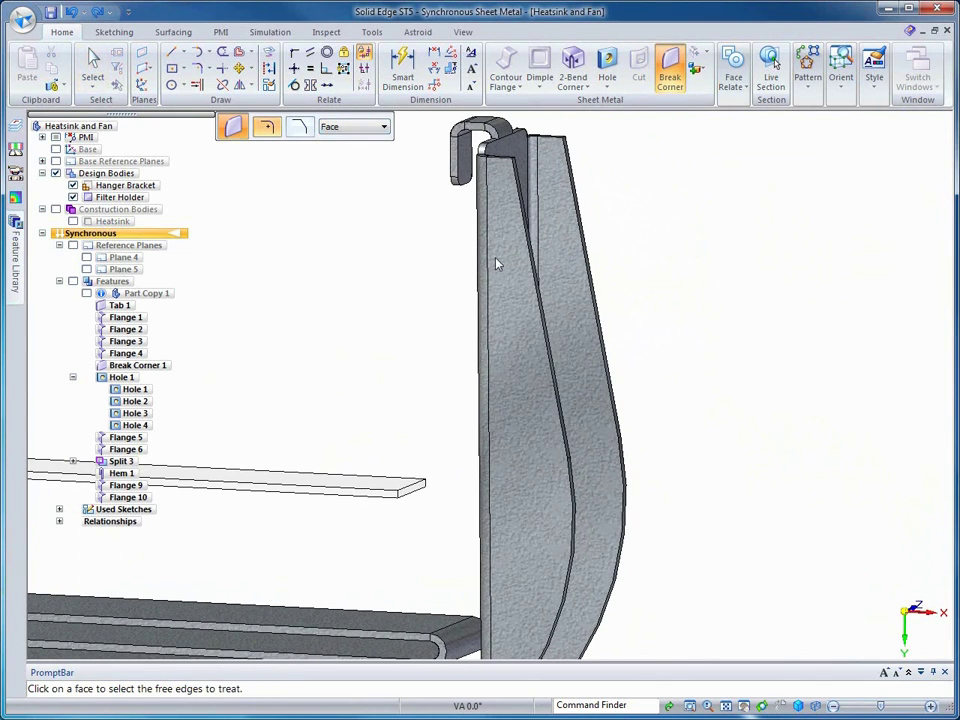
{"action": "left_click", "coordinate": [517, 272]}
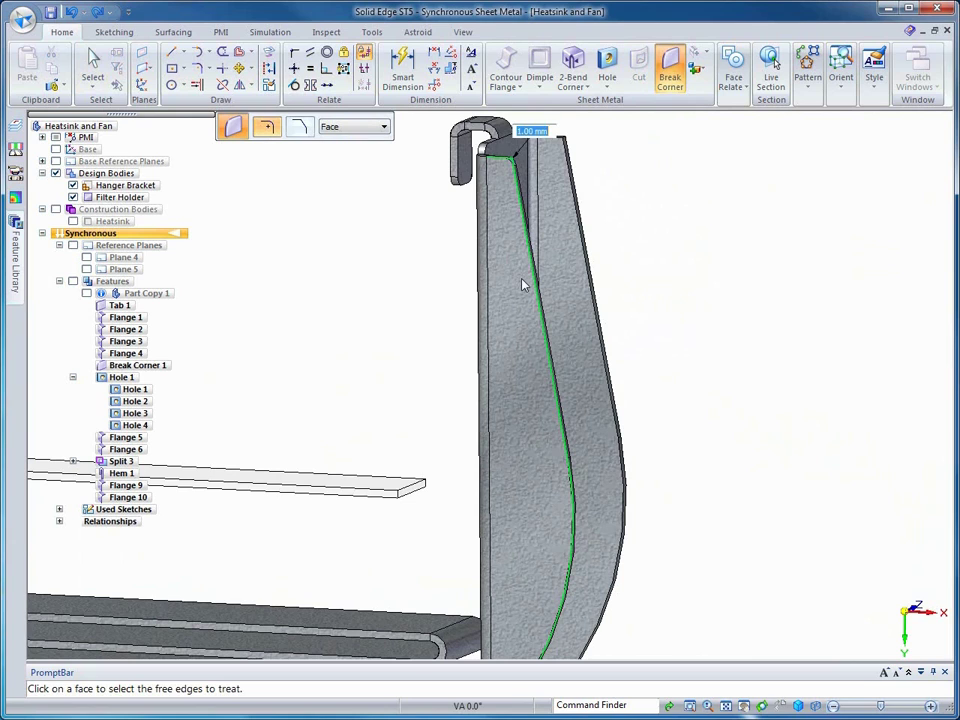
{"action": "left_click", "coordinate": [557, 270]}
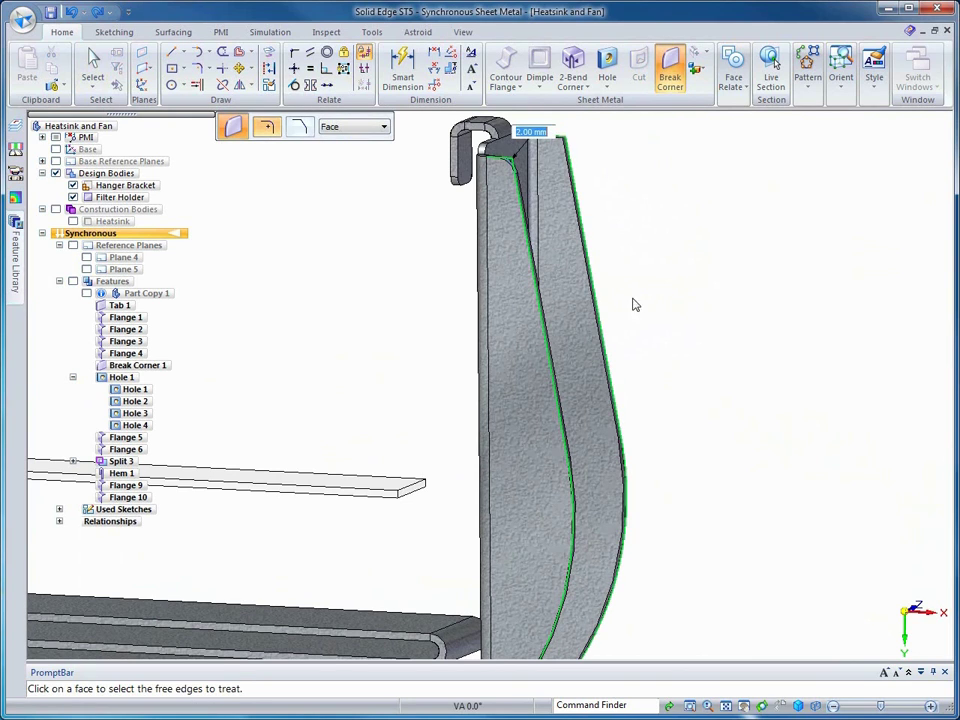
{"action": "key", "text": "Return"}
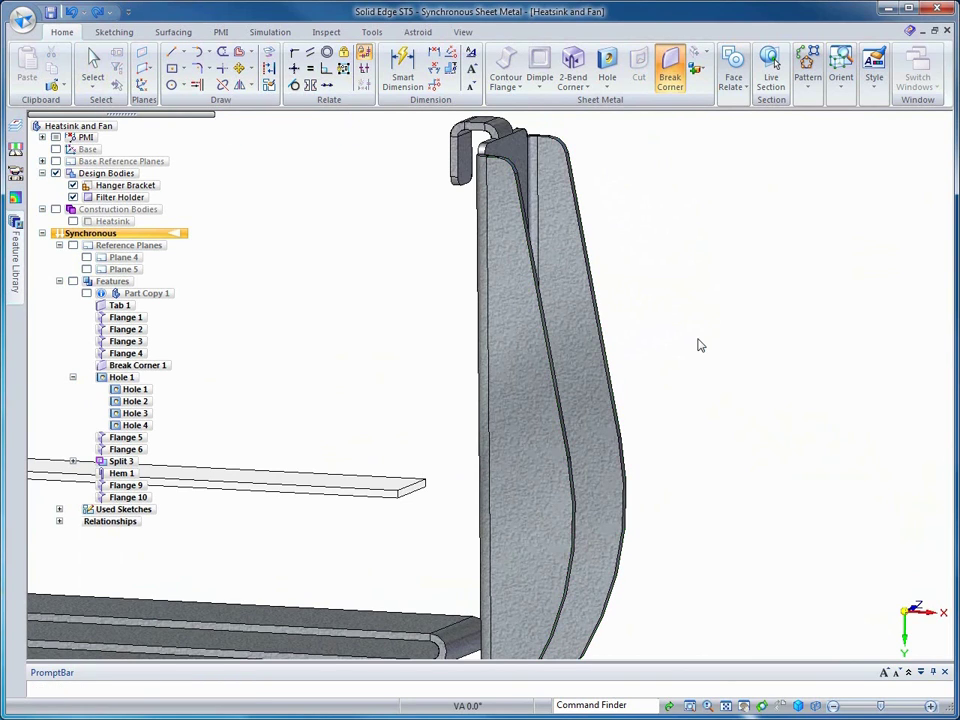
Round the two free-end corners of the S-hem's uppermost strip with a 2 mm Break Corner
{"action": "scroll", "coordinate": [697, 376], "scroll_direction": "down", "scroll_amount": 5}
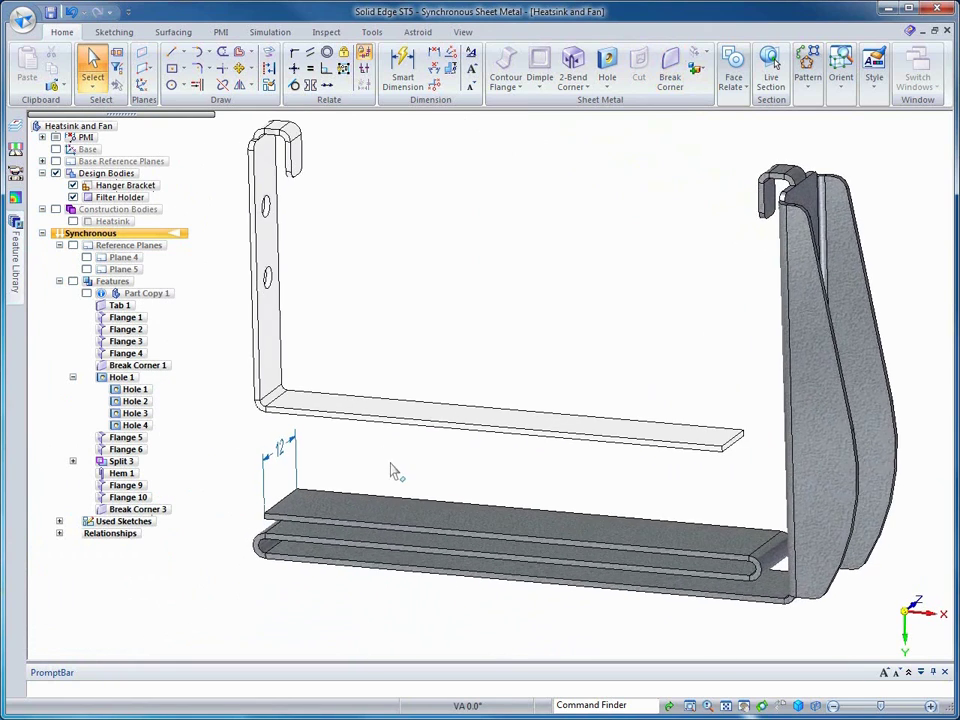
{"action": "right_click", "coordinate": [518, 367]}
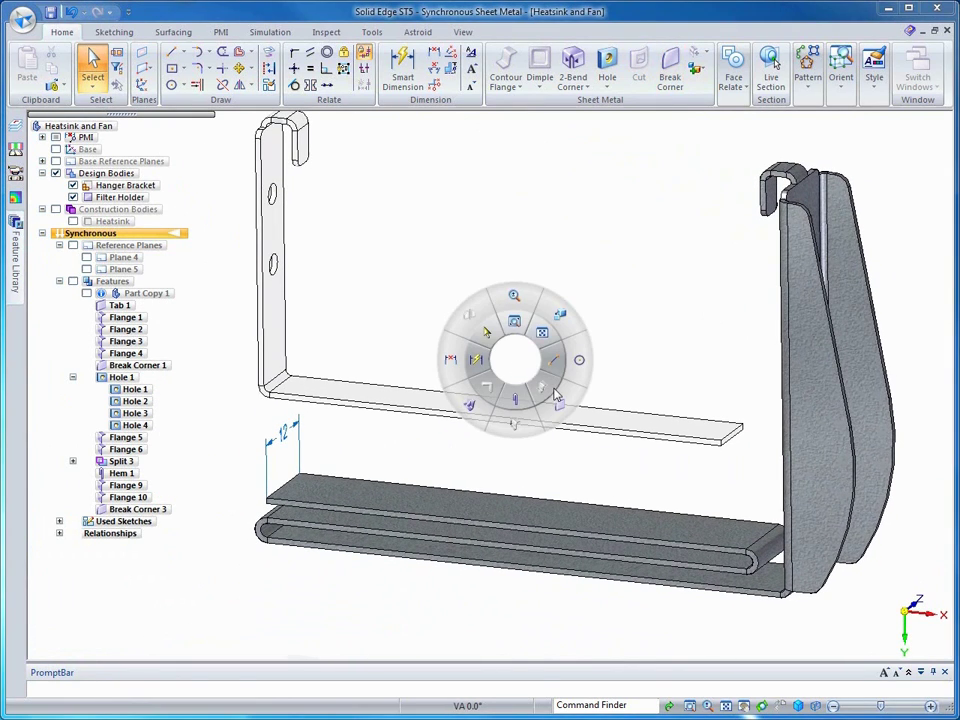
{"action": "left_click", "coordinate": [563, 403]}
{"action": "left_click", "coordinate": [309, 480]}
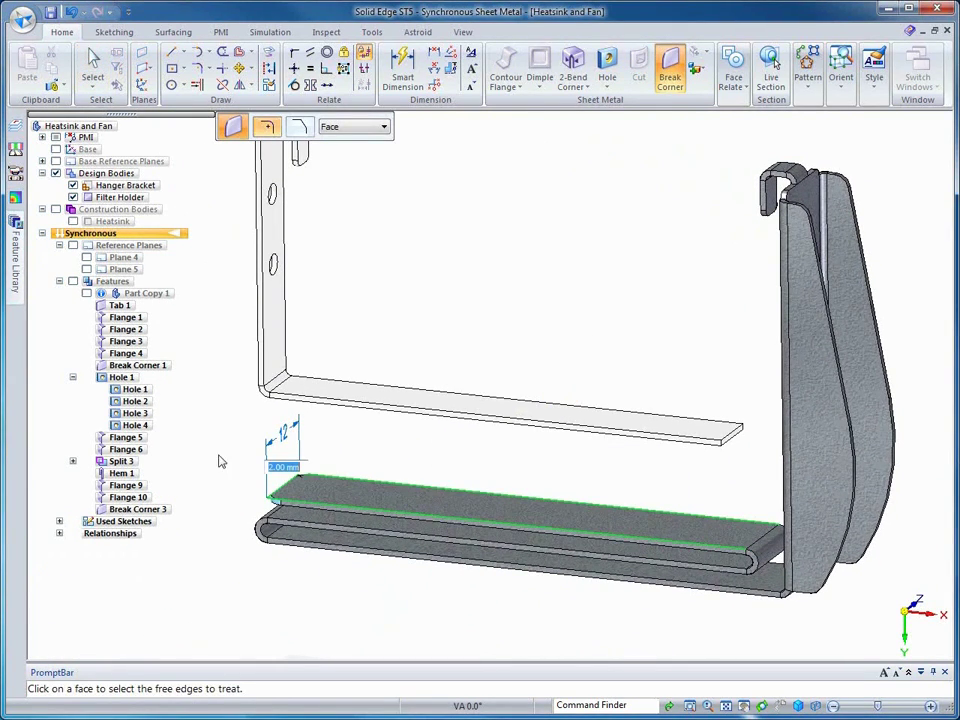
{"action": "right_click", "coordinate": [230, 446]}
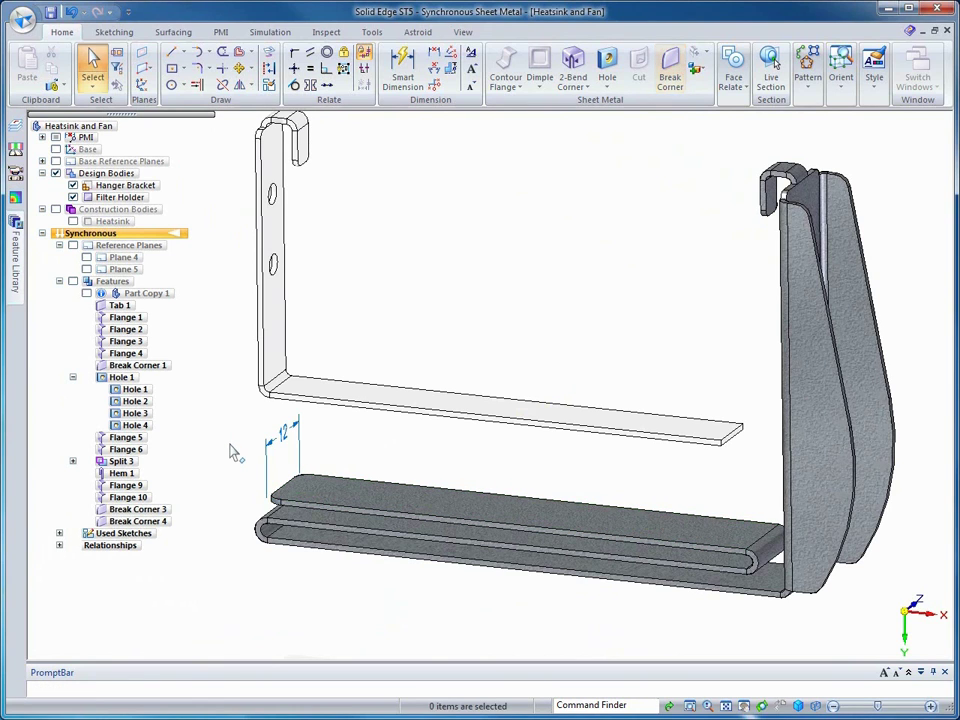
Activate the Hanger Bracket body and add upward 90° flanges along both long edges of its bottom tab, set to Material Inside
{"action": "middle_click_drag", "start_coordinate": [450, 333], "coordinate": [480, 265]}
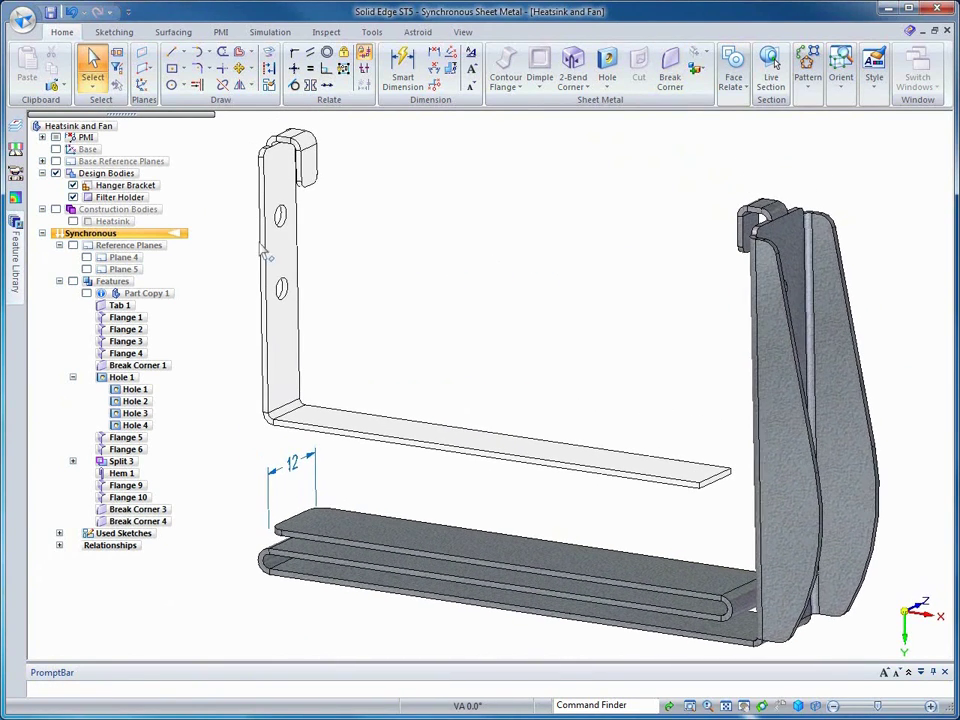
{"action": "left_click", "coordinate": [115, 187]}
{"action": "double_click", "coordinate": [113, 190]}
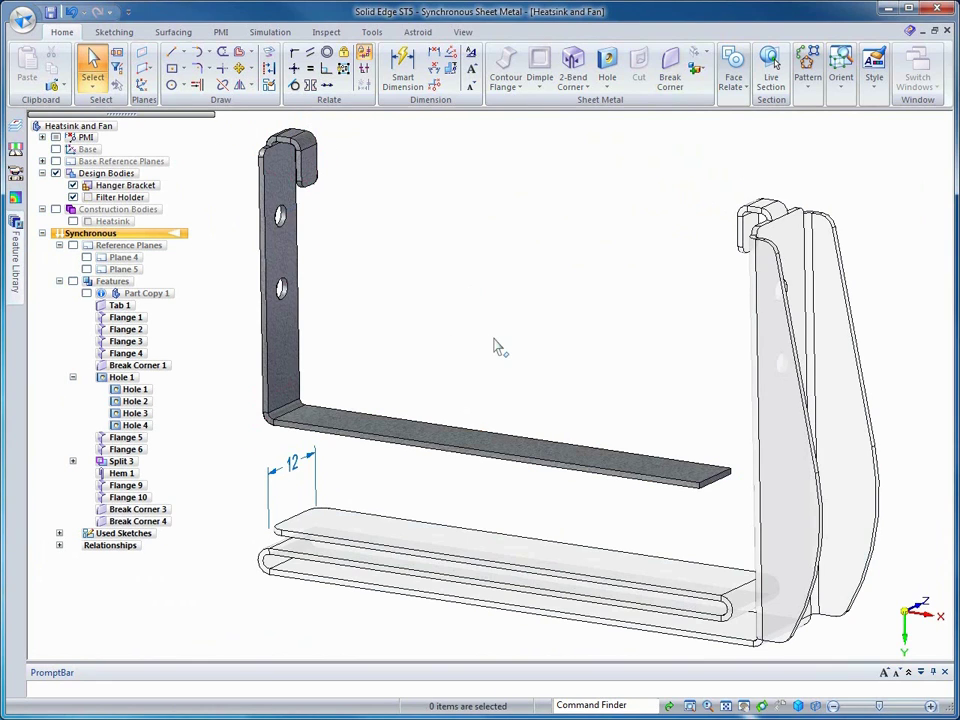
{"action": "left_click", "coordinate": [435, 447]}
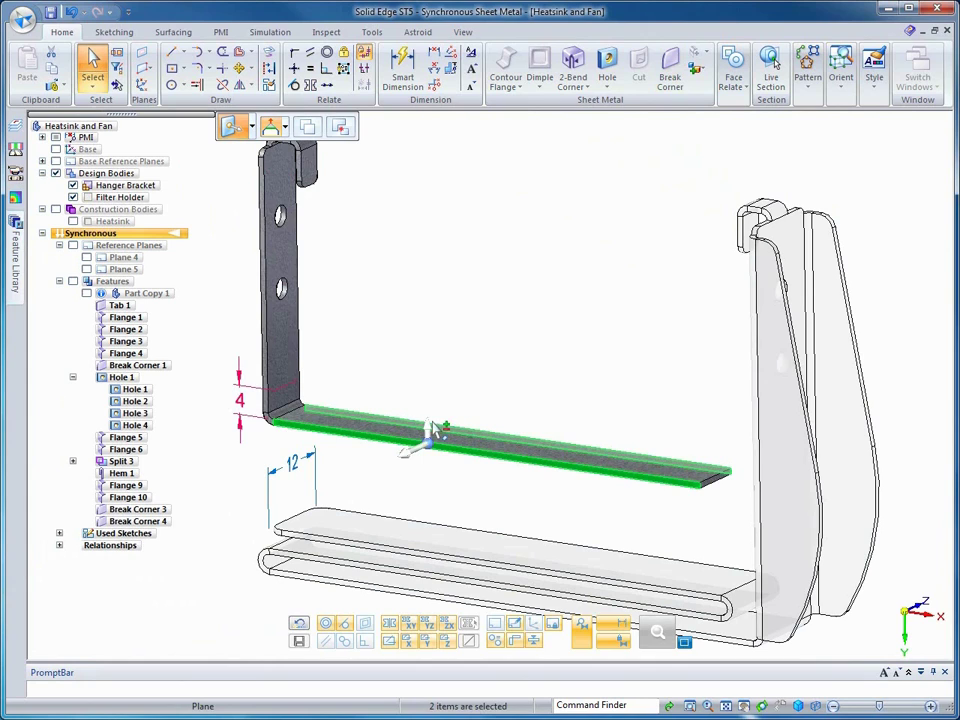
{"action": "left_click", "coordinate": [428, 430]}
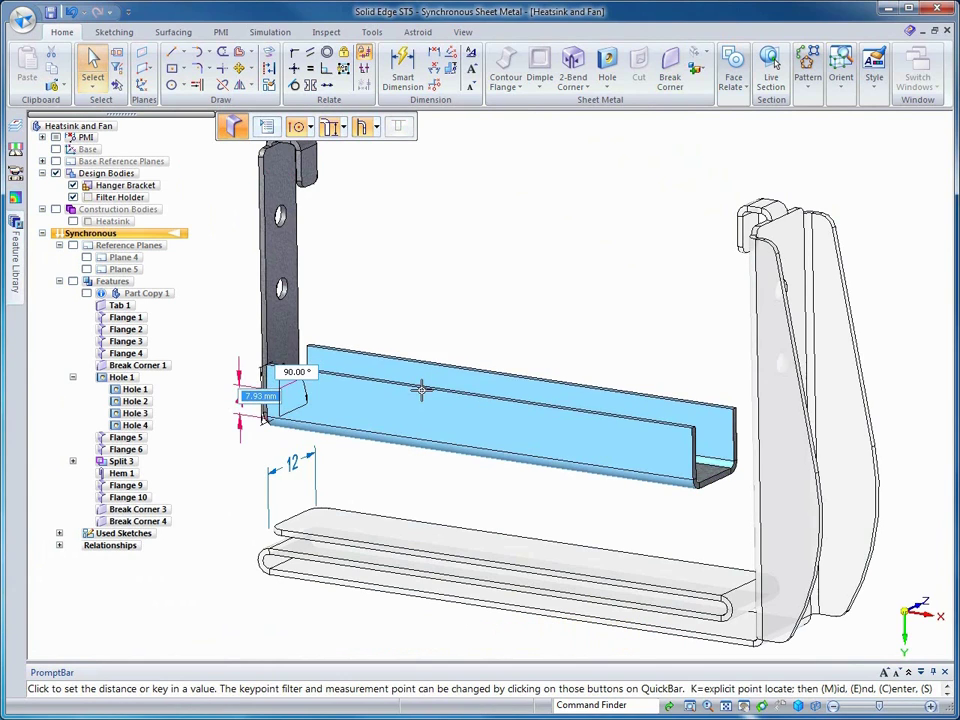
{"action": "left_click", "coordinate": [375, 128]}
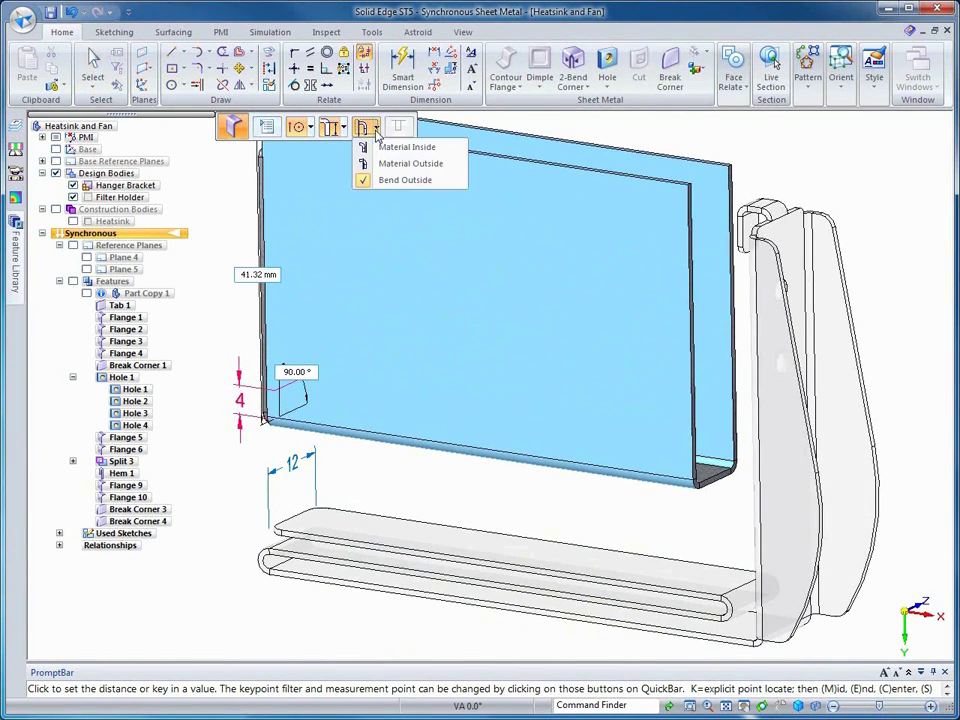
{"action": "left_click", "coordinate": [405, 147]}
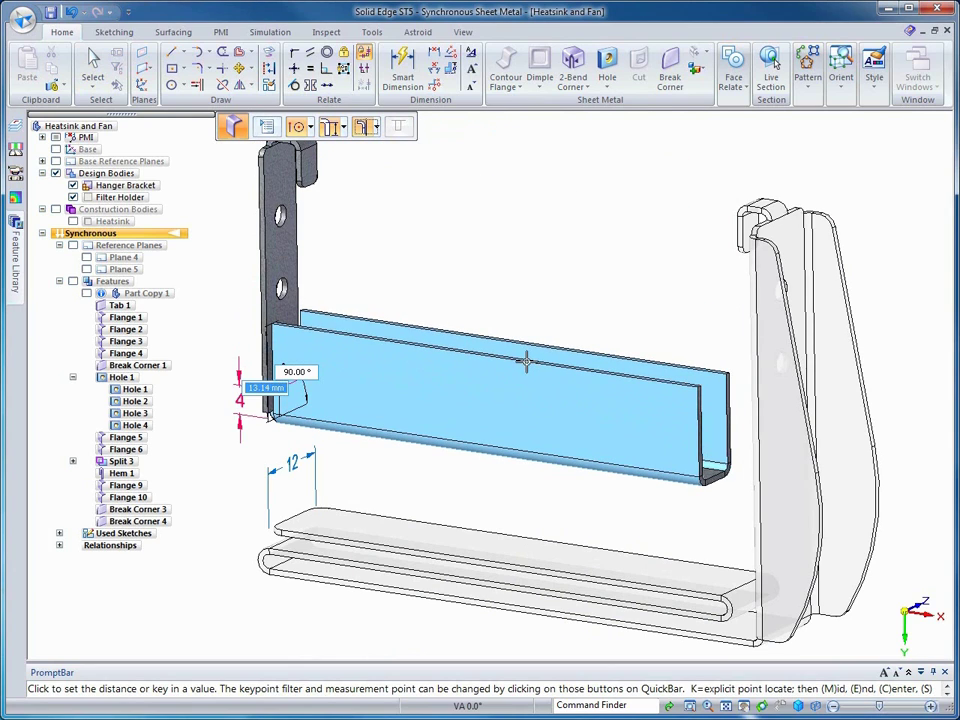
{"action": "key", "text": "Return"}
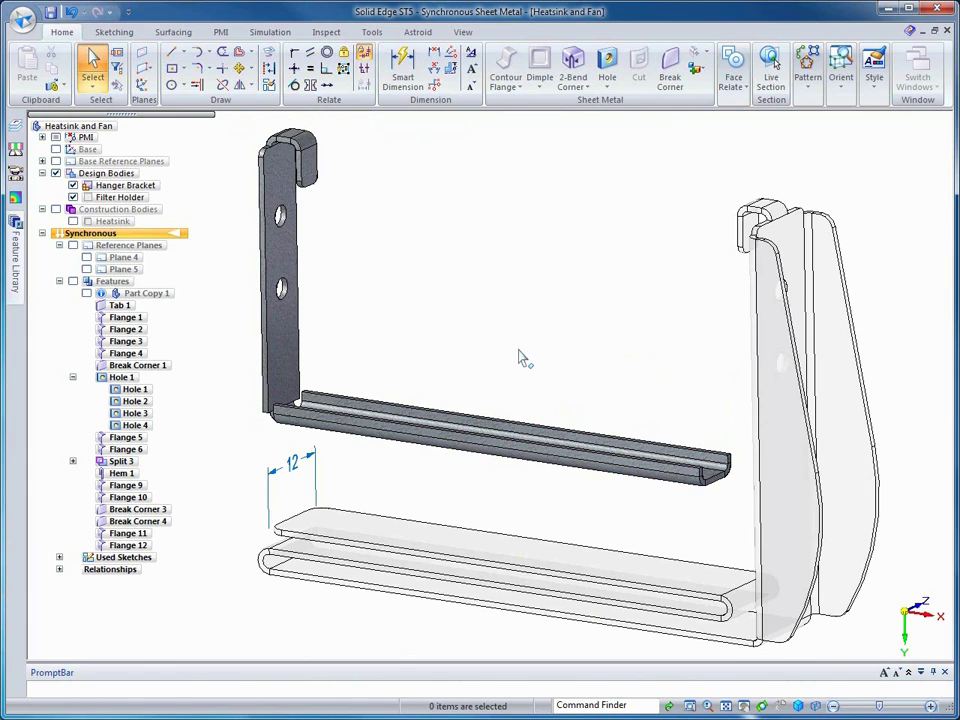
Lengthen the Hanger Bracket's flanged bottom tab by moving its free end face outward beyond the Filter Holder's upright
{"action": "middle_click_drag", "start_coordinate": [519, 350], "coordinate": [681, 483]}
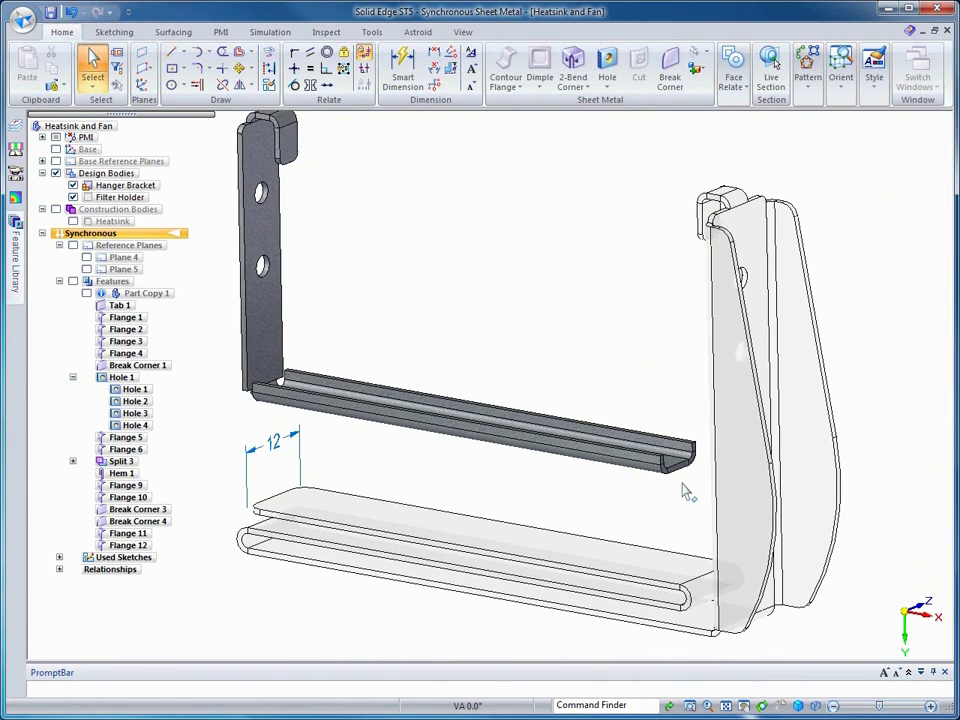
{"action": "left_click", "coordinate": [686, 480]}
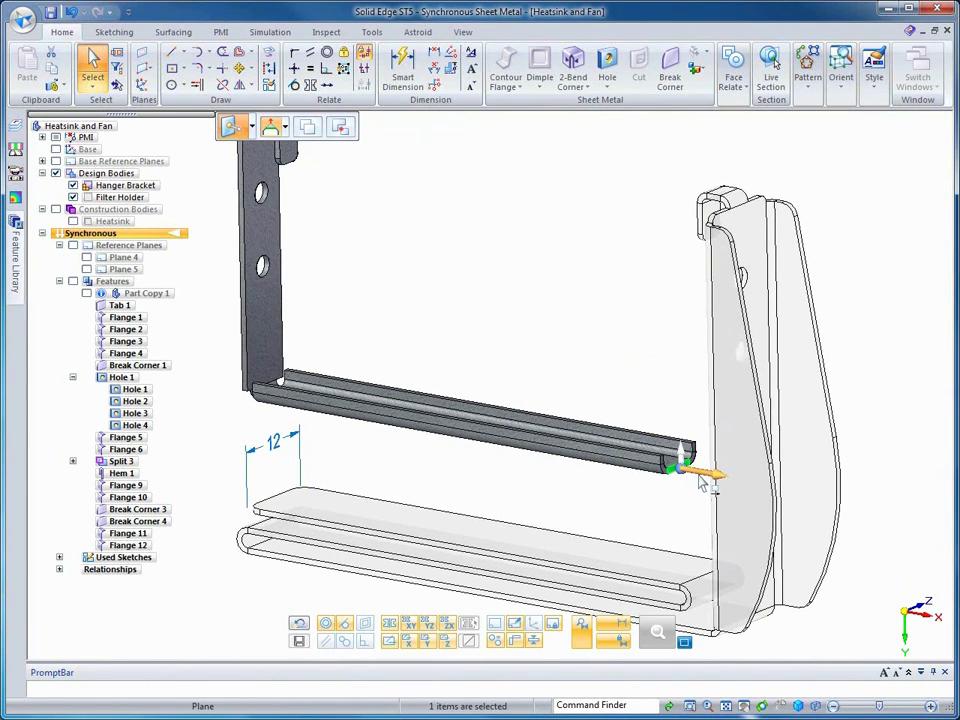
{"action": "left_click", "coordinate": [703, 479]}
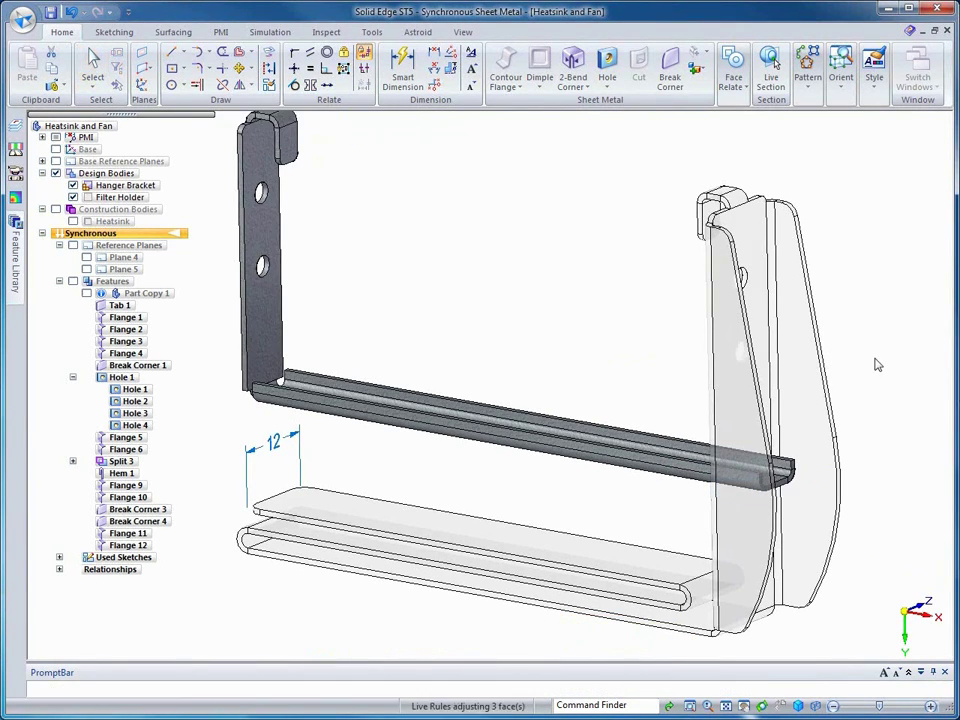
{"action": "left_click", "coordinate": [886, 362]}
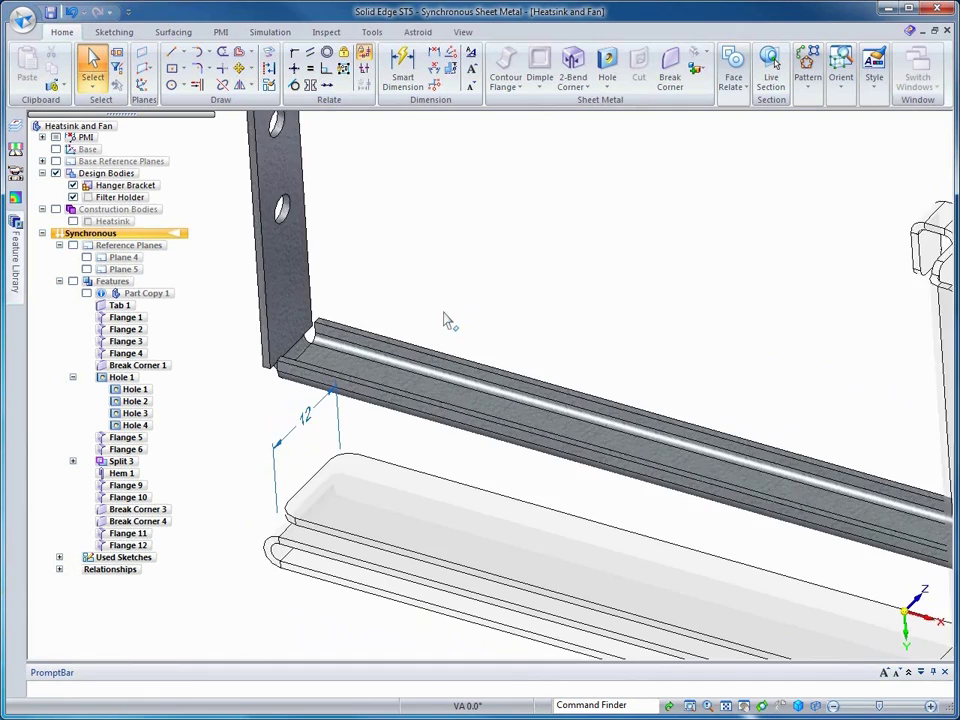
Add a Gusset to the bend between the Hanger Bracket's upright and bottom tab, using the saved 4 x 2 Round settings and the Fit pattern
{"action": "right_click", "coordinate": [491, 258]}
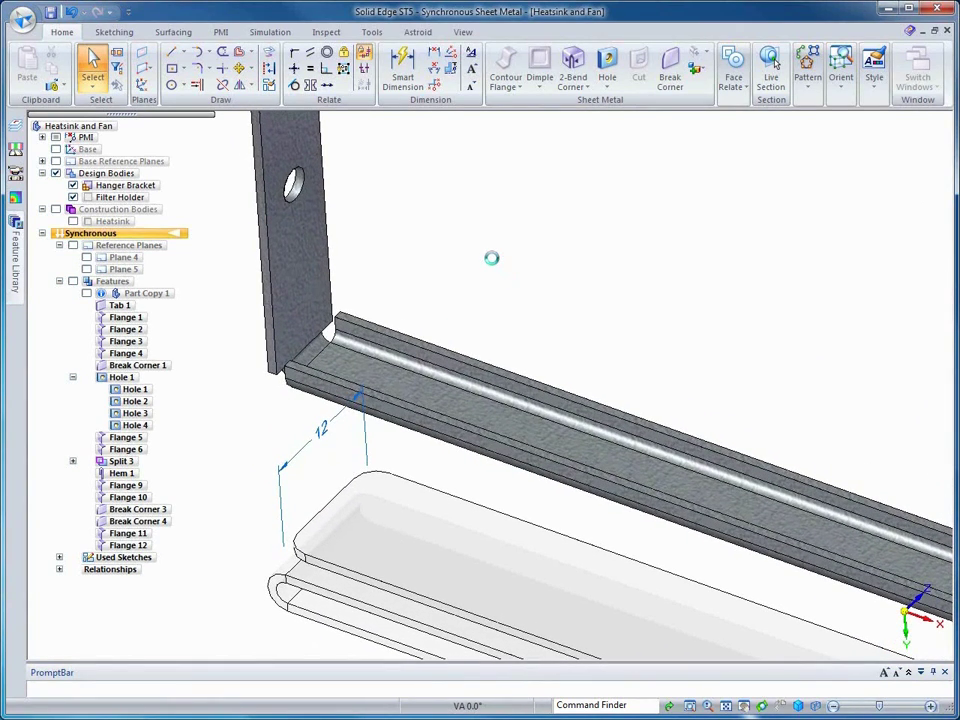
{"action": "left_click", "coordinate": [448, 302]}
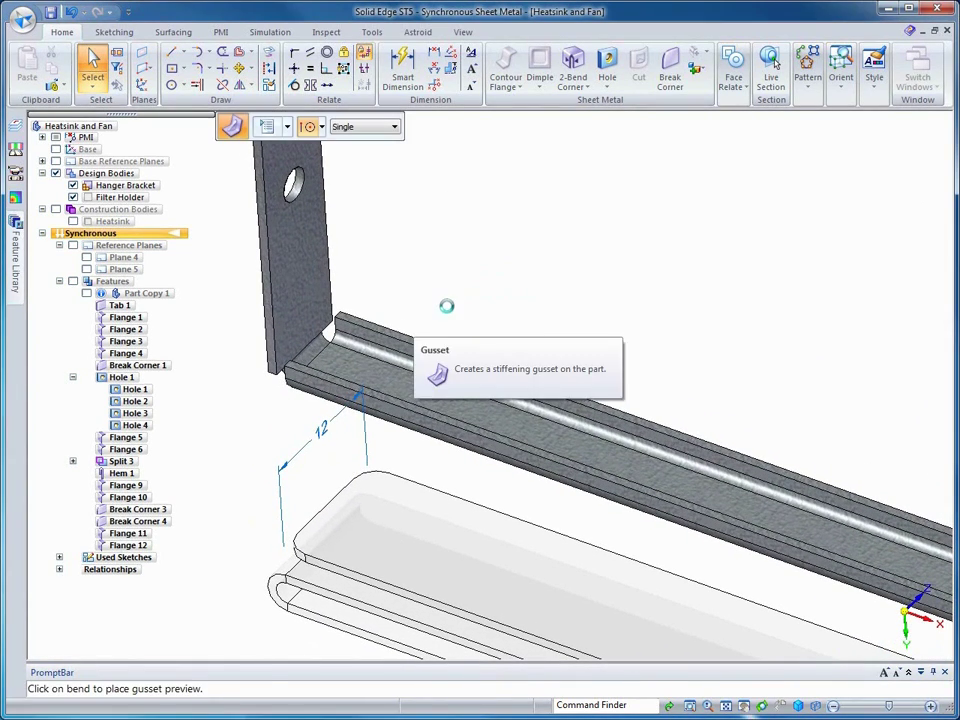
{"action": "left_click", "coordinate": [276, 128]}
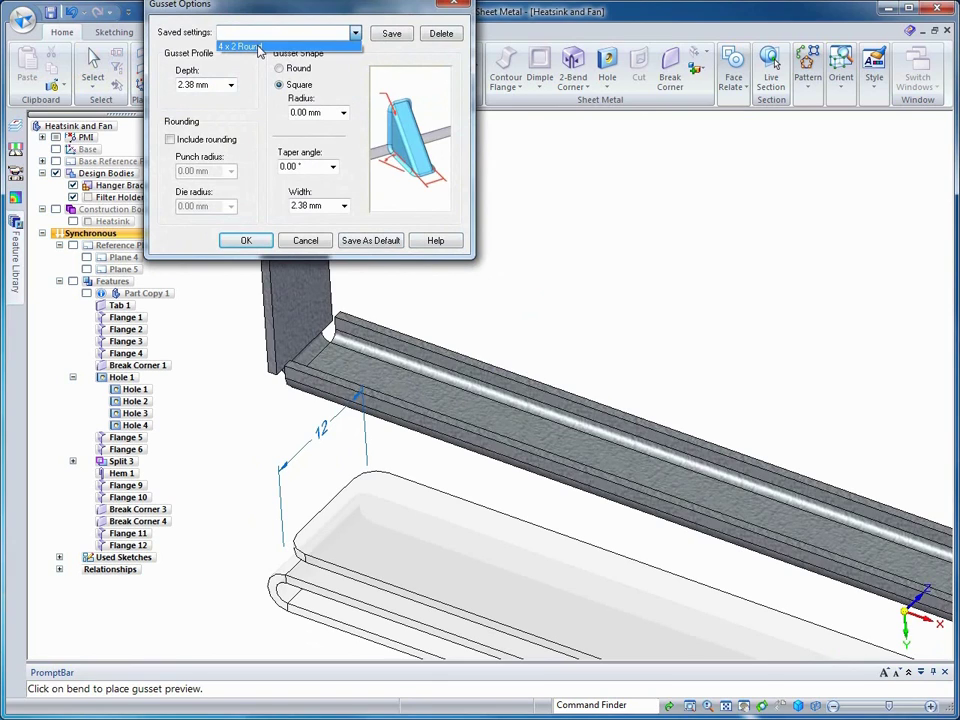
{"action": "left_click", "coordinate": [258, 46]}
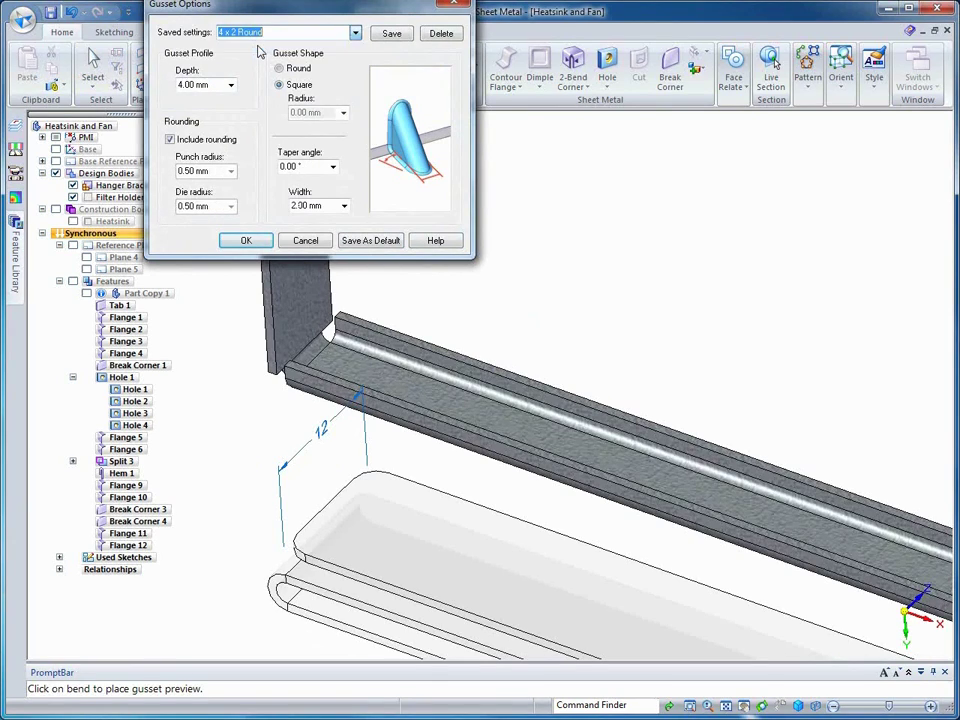
{"action": "left_click", "coordinate": [255, 243]}
{"action": "left_click", "coordinate": [365, 127]}
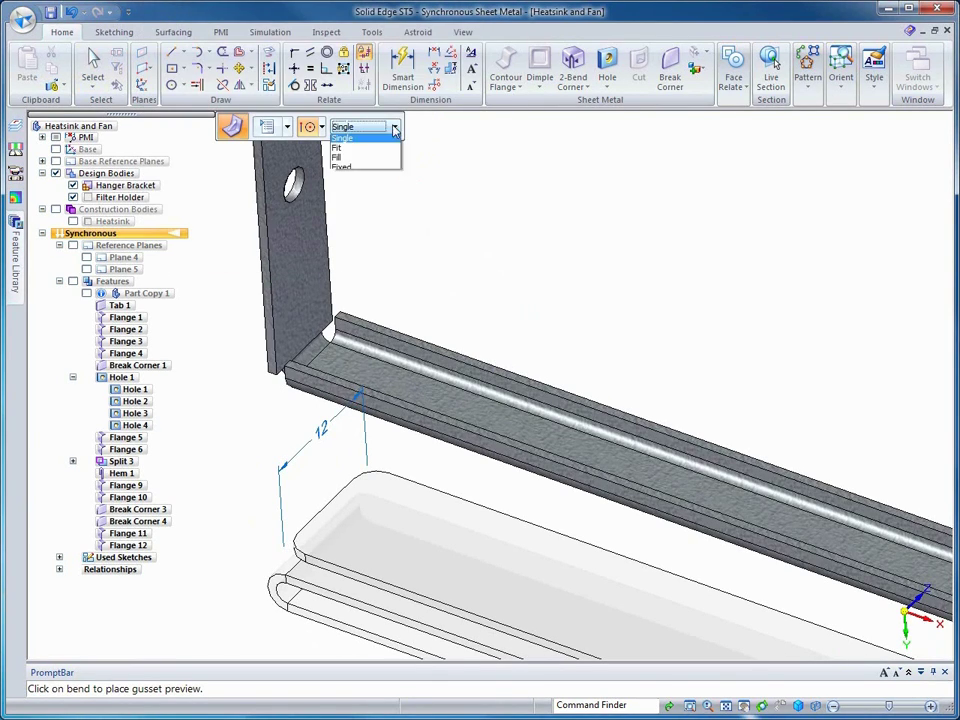
{"action": "left_click", "coordinate": [348, 148]}
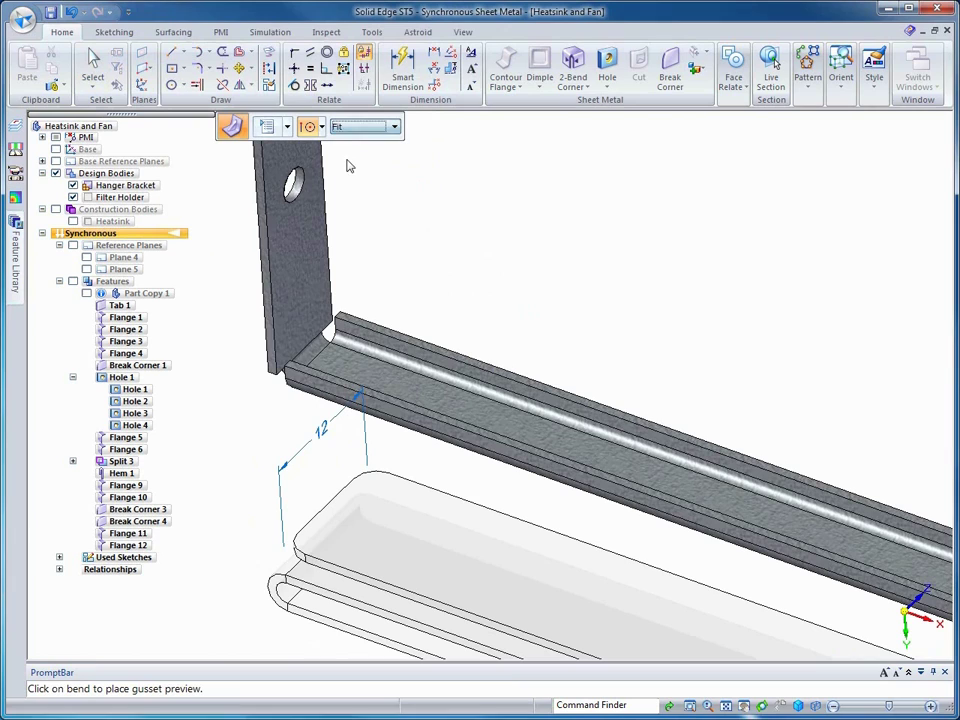
{"action": "left_click", "coordinate": [322, 346]}
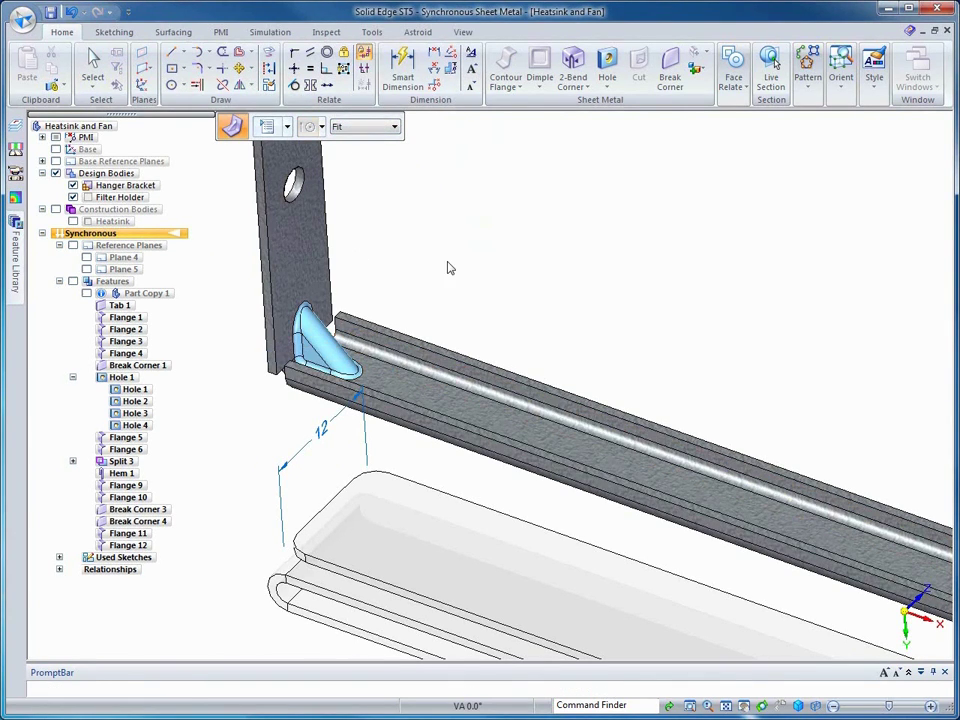
{"action": "middle_click_drag", "start_coordinate": [451, 255], "coordinate": [462, 209]}
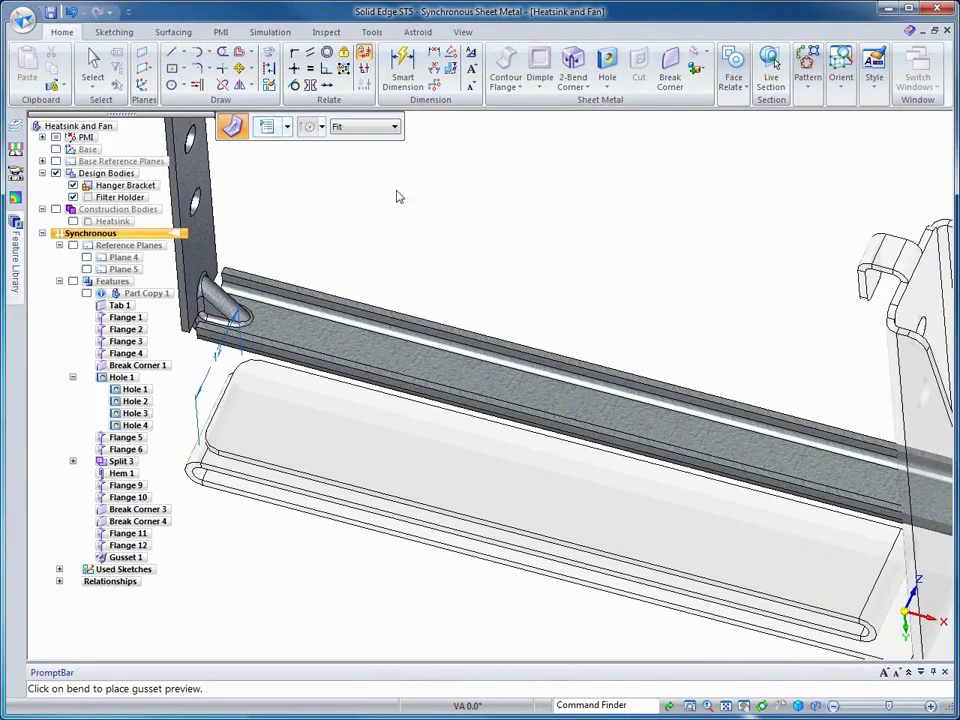
Sketch a short line across the width of the Hanger Bracket's bottom tab, locked to the tab's inner face
{"action": "left_click", "coordinate": [172, 52]}
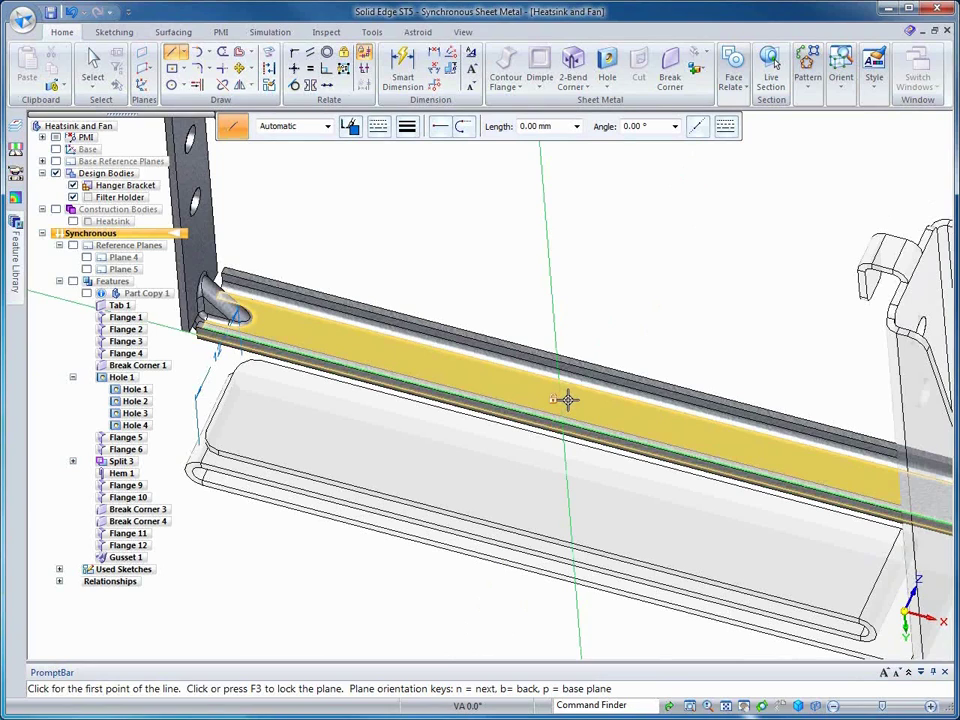
{"action": "key", "text": "F3"}
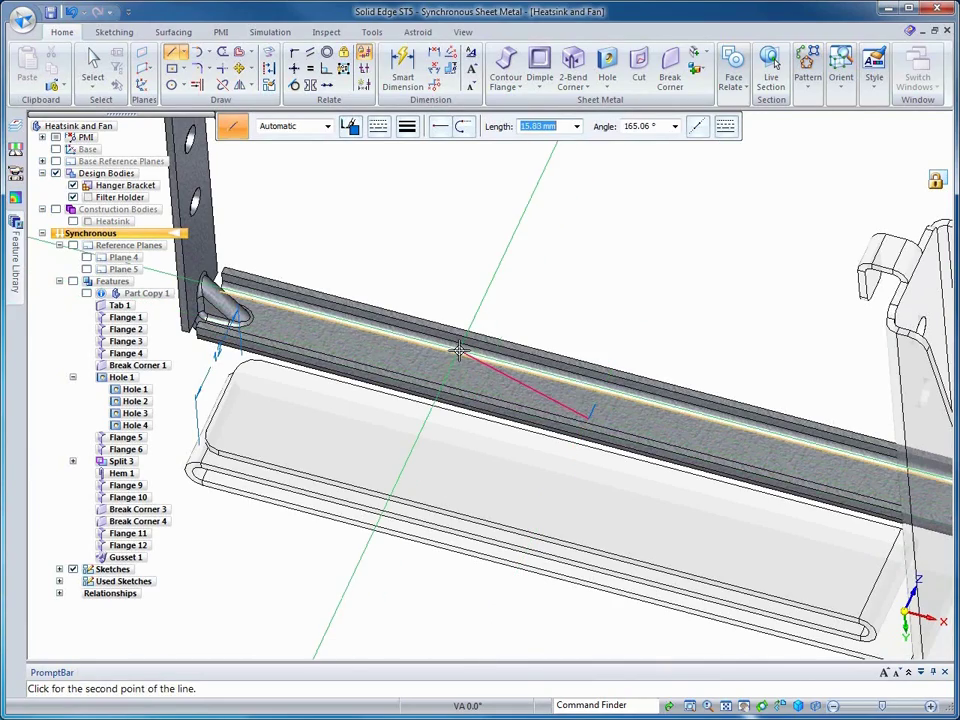
{"action": "key", "text": "Escape"}
{"action": "middle_click_drag", "start_coordinate": [516, 342], "coordinate": [570, 397]}
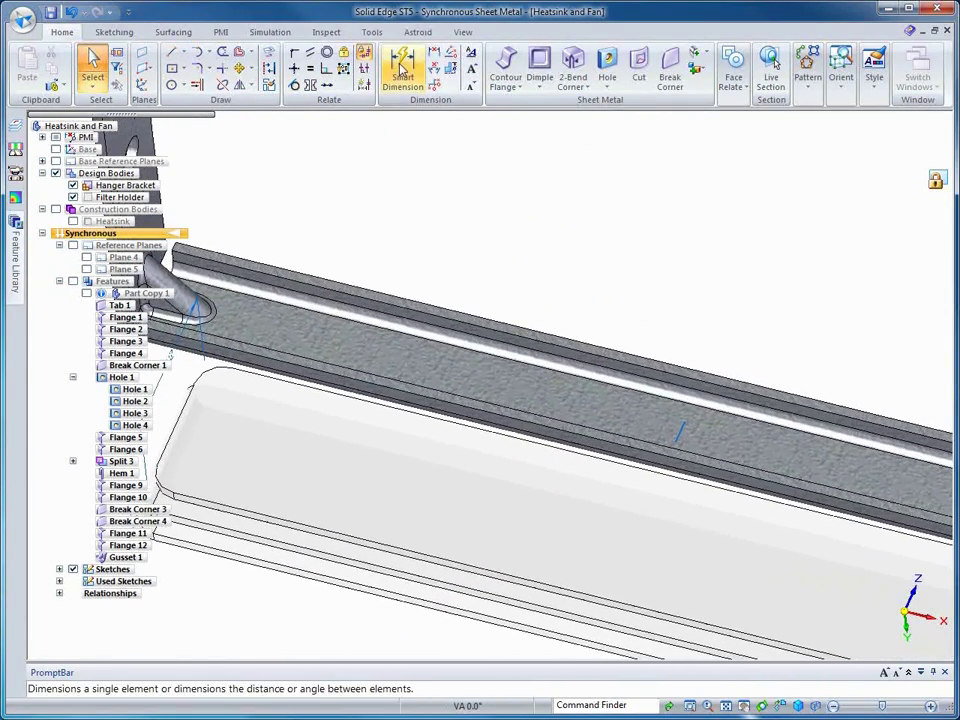
Dimension the sketched line to 4 mm and align it with the gusset using a Horizontal/Vertical relationship
{"action": "left_click", "coordinate": [403, 66]}
{"action": "left_click", "coordinate": [683, 430]}
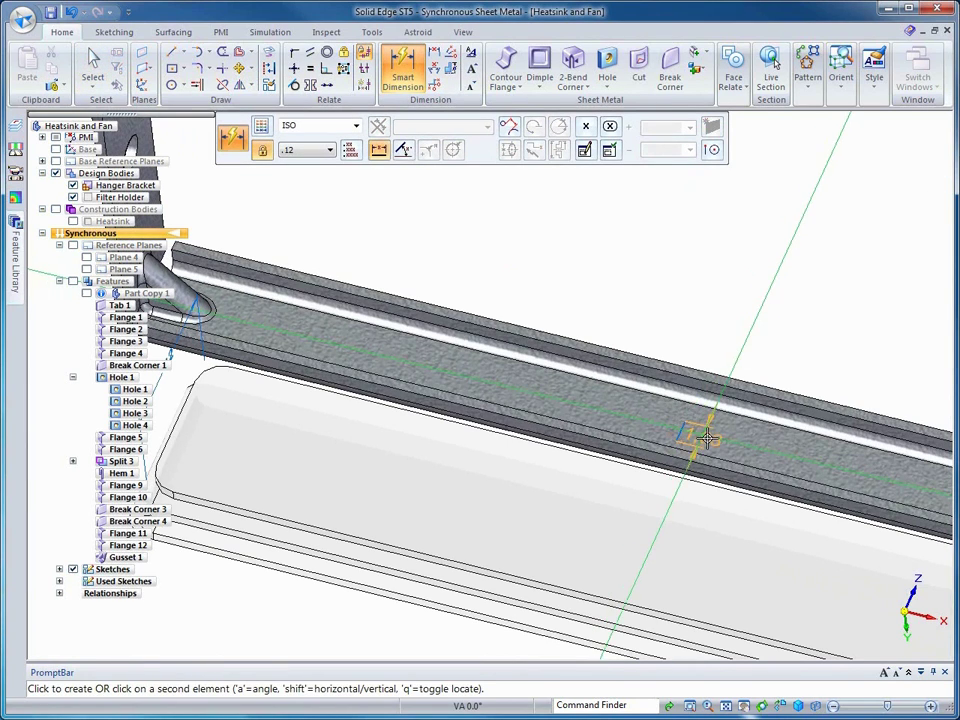
{"action": "left_click", "coordinate": [708, 437]}
{"action": "key", "text": "Escape"}
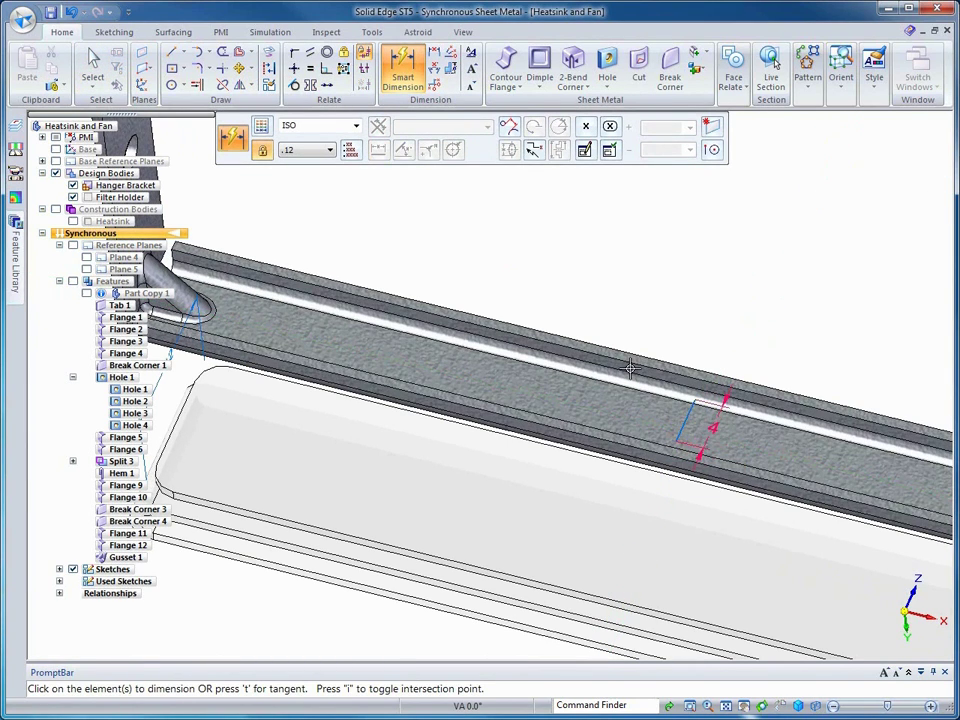
{"action": "left_click", "coordinate": [294, 68]}
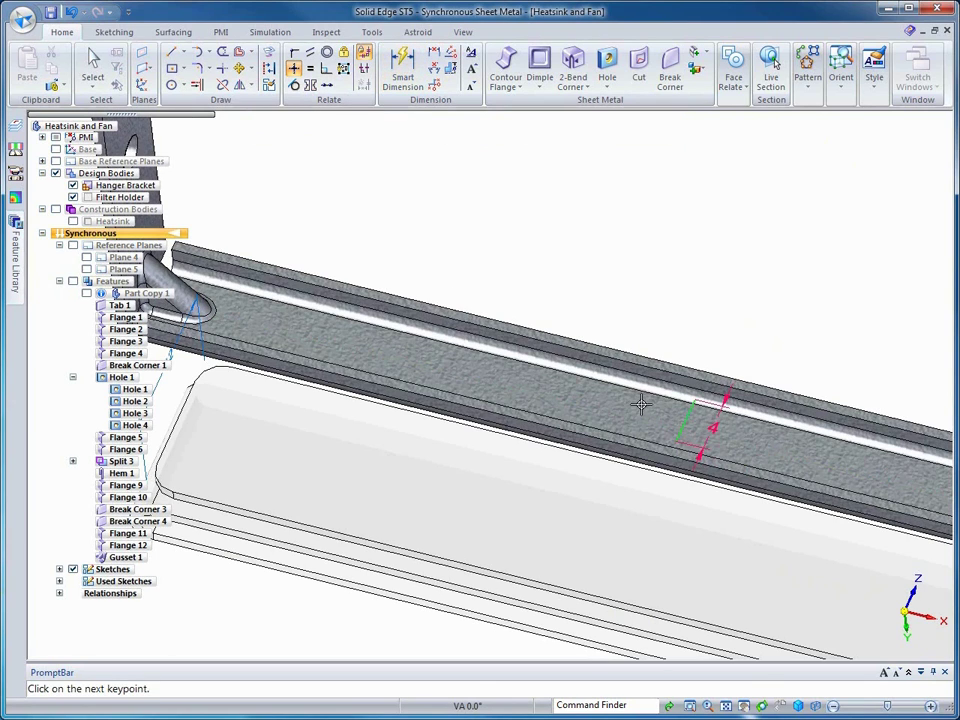
{"action": "left_click", "coordinate": [188, 305]}
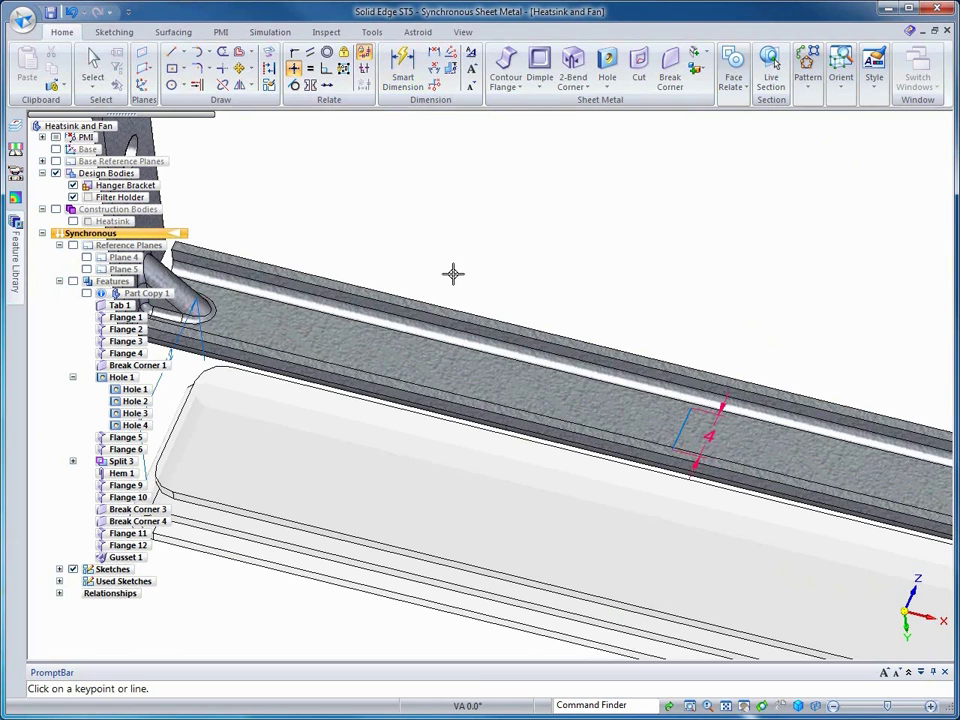
Start a Bead and load the saved settings 4 x 45 Support Bead
{"action": "right_click", "coordinate": [482, 278]}
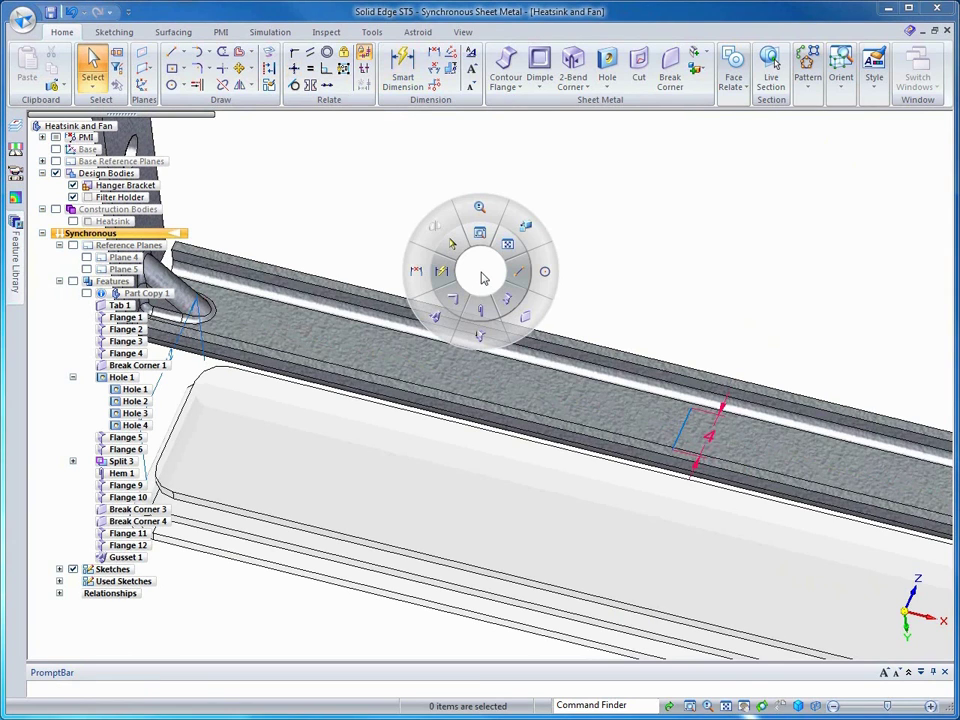
{"action": "left_click", "coordinate": [457, 305]}
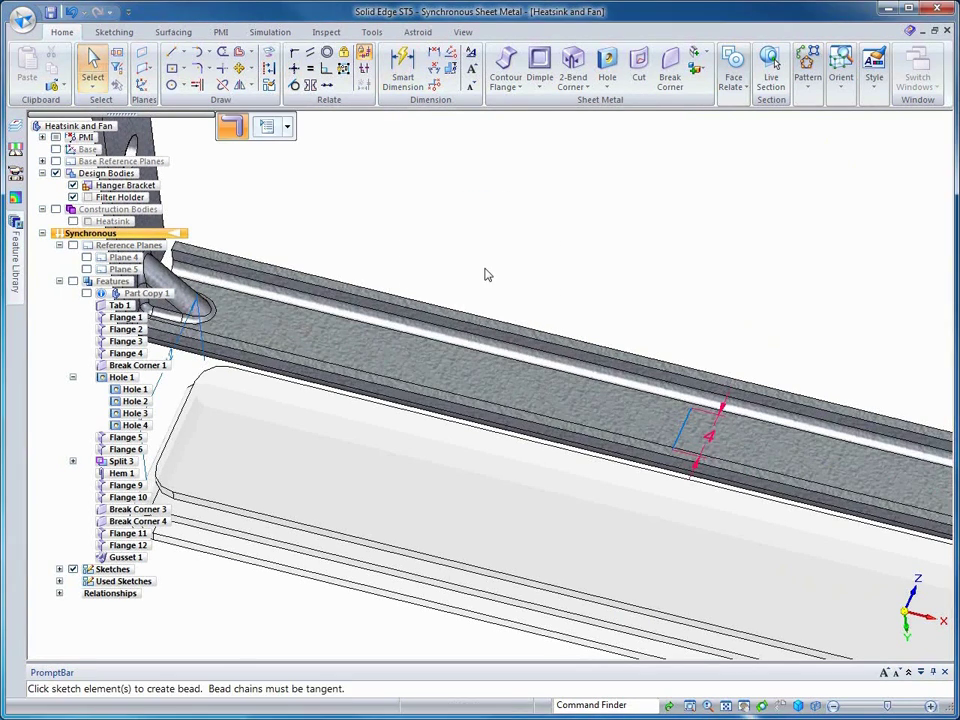
{"action": "left_click", "coordinate": [279, 134]}
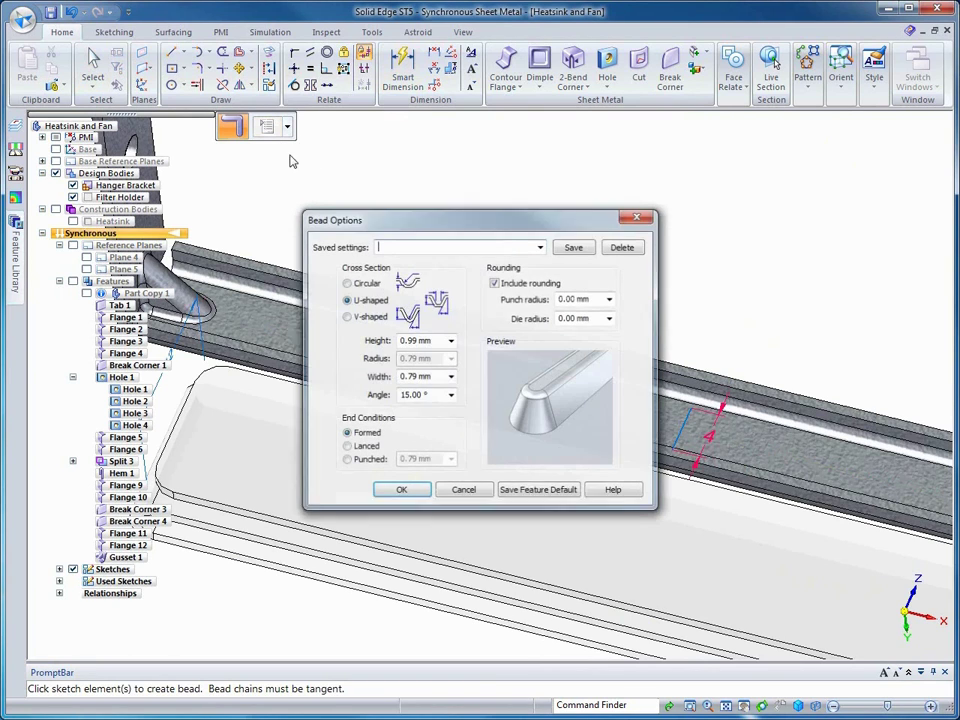
{"action": "left_click", "coordinate": [345, 317]}
{"action": "left_click", "coordinate": [346, 283]}
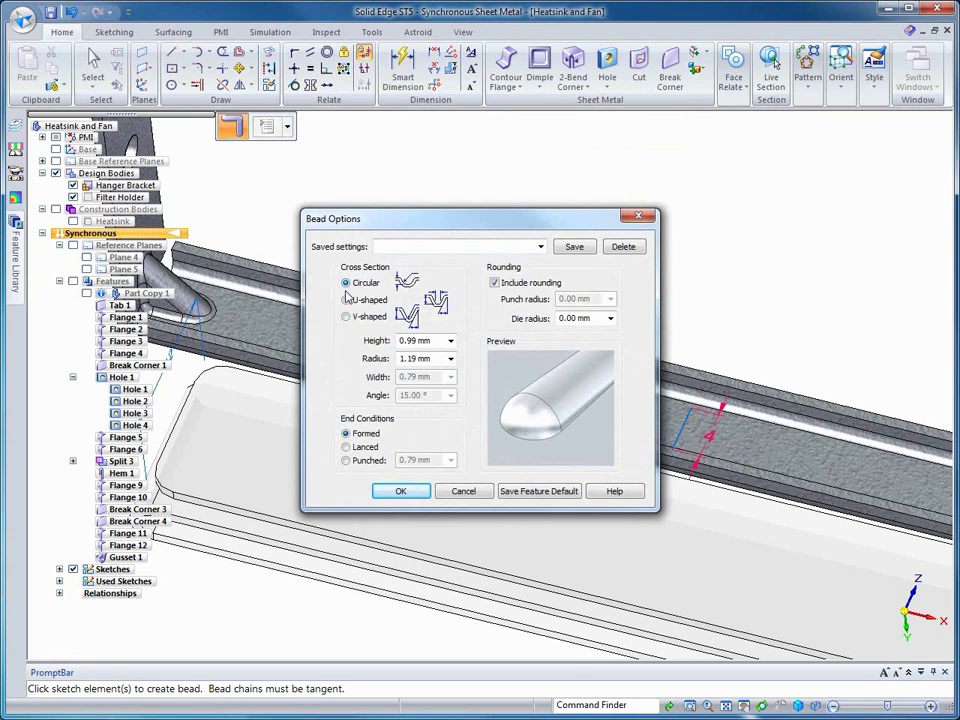
{"action": "left_click", "coordinate": [346, 300]}
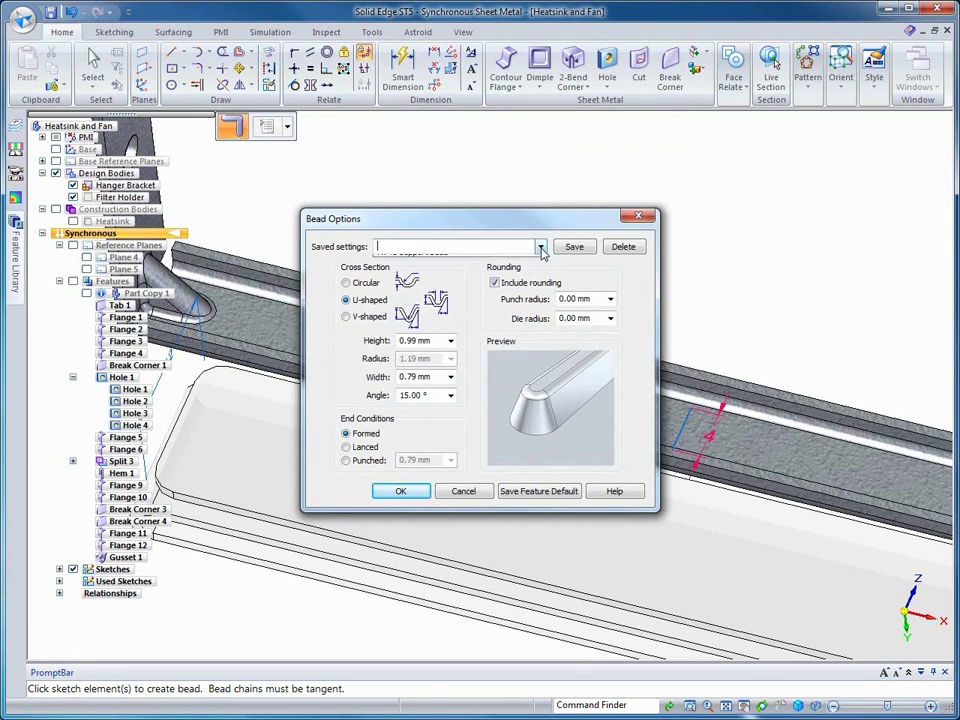
{"action": "left_click", "coordinate": [430, 261]}
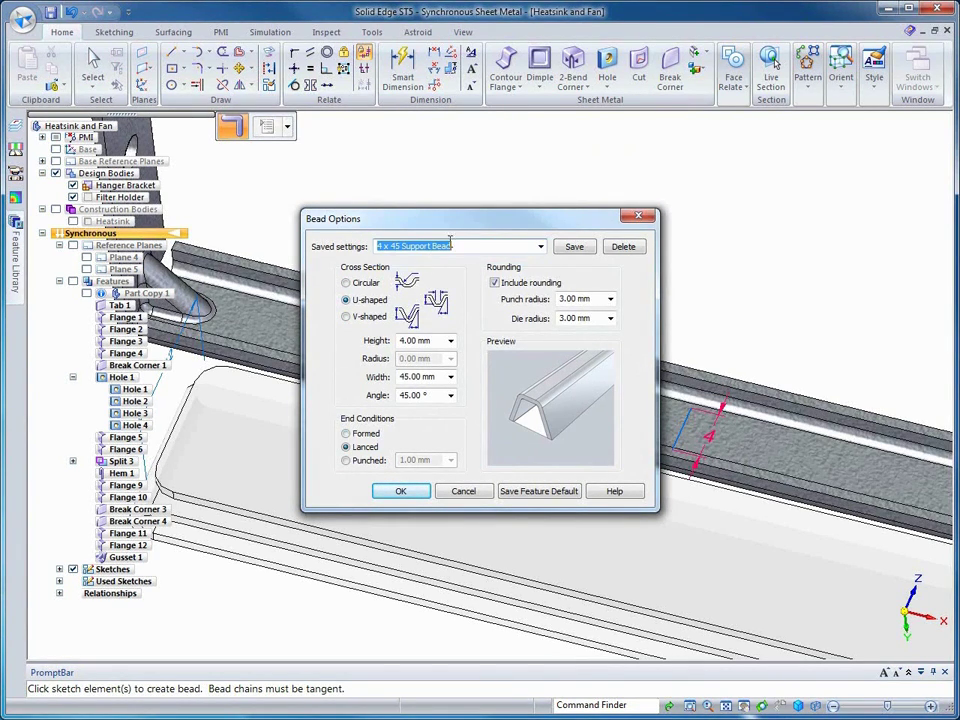
{"action": "left_click", "coordinate": [401, 491]}
Create the support bead on the Hanger Bracket's bottom tab from the 4 mm sketched line
{"action": "left_click", "coordinate": [683, 433]}
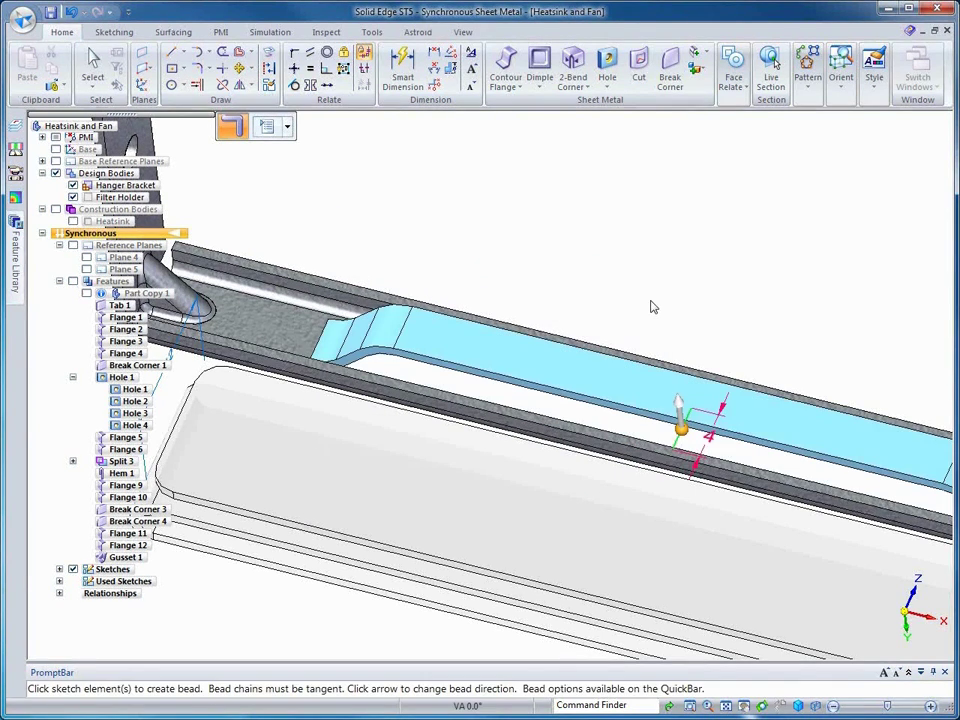
{"action": "right_click", "coordinate": [651, 300]}
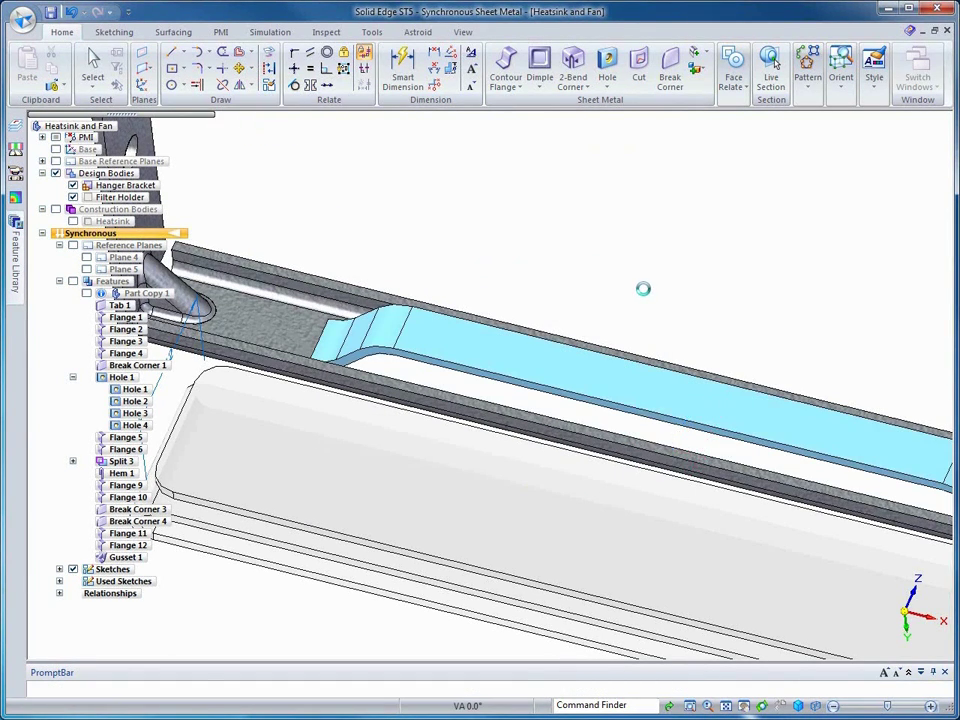
{"action": "scroll", "coordinate": [647, 289], "scroll_direction": "down", "scroll_amount": 4}
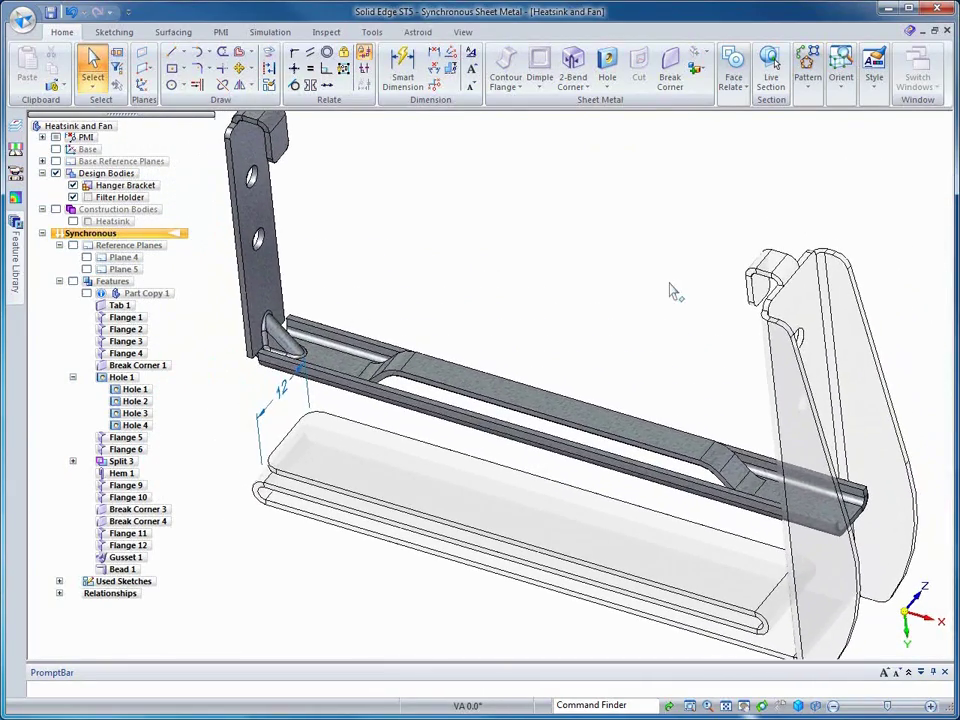
Activate the Filter Holder body and set Project to Sketch on its upright's face to project with offset, selecting by Tangent Face Chain
{"action": "double_click", "coordinate": [117, 199]}
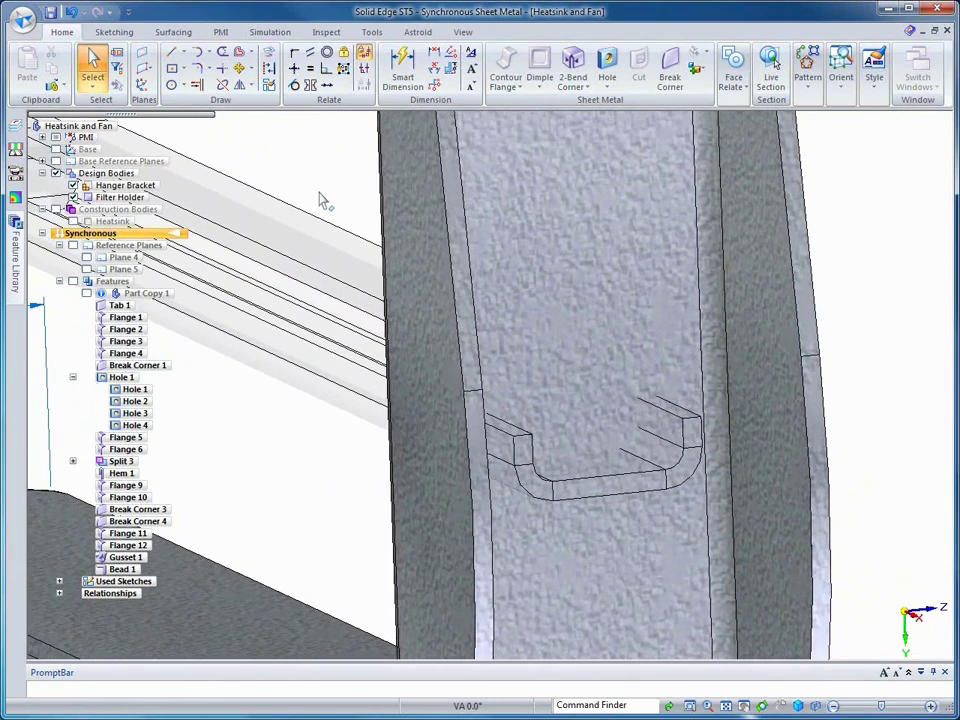
{"action": "left_click", "coordinate": [268, 52]}
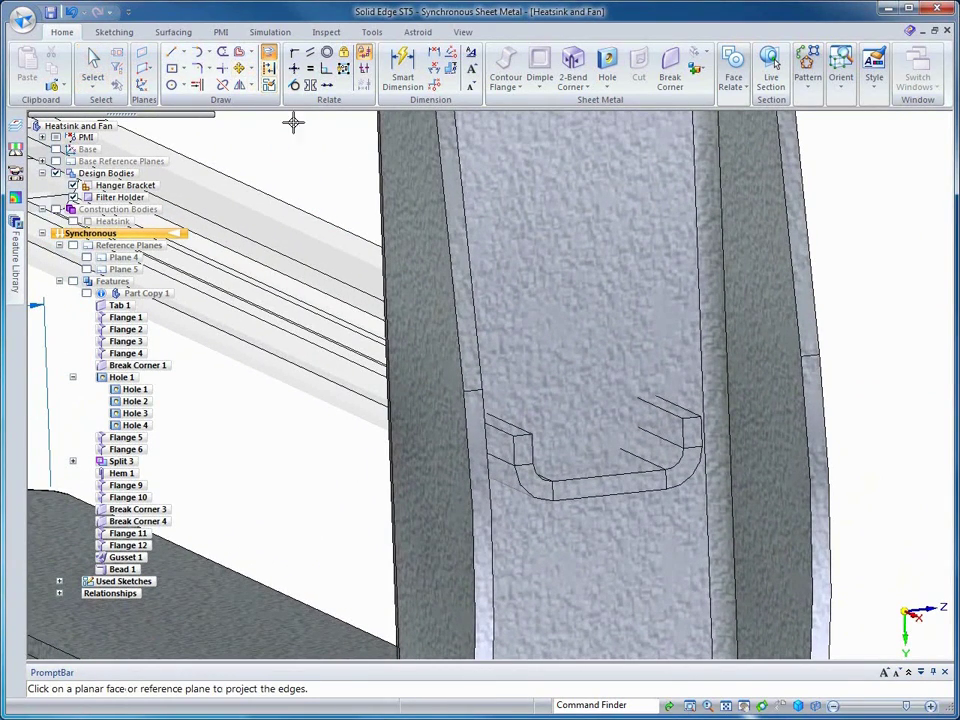
{"action": "left_click", "coordinate": [514, 225]}
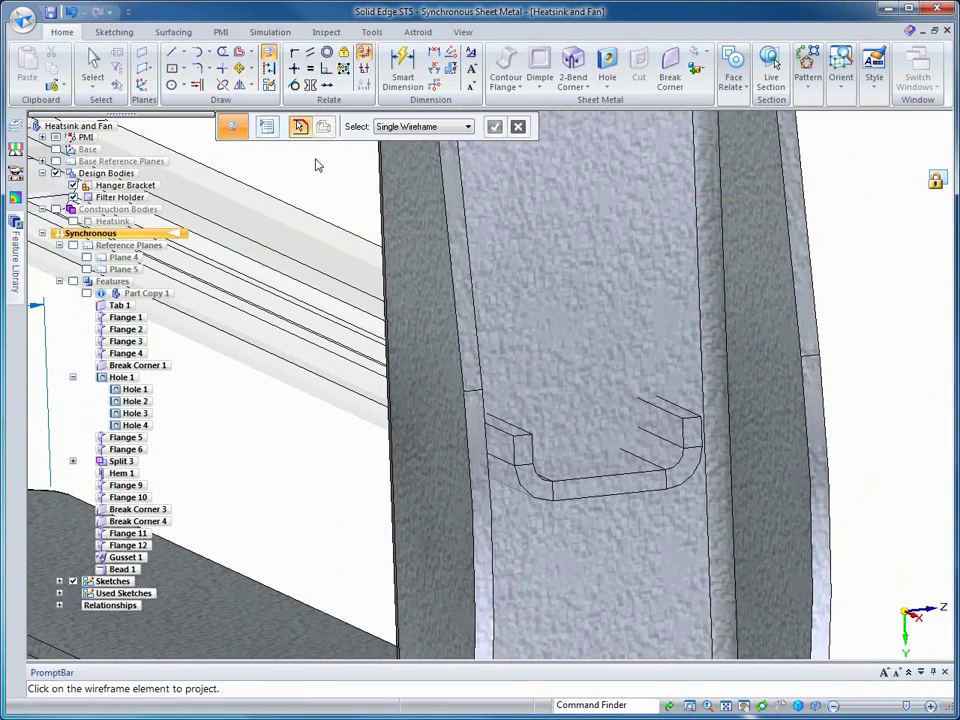
{"action": "left_click", "coordinate": [267, 128]}
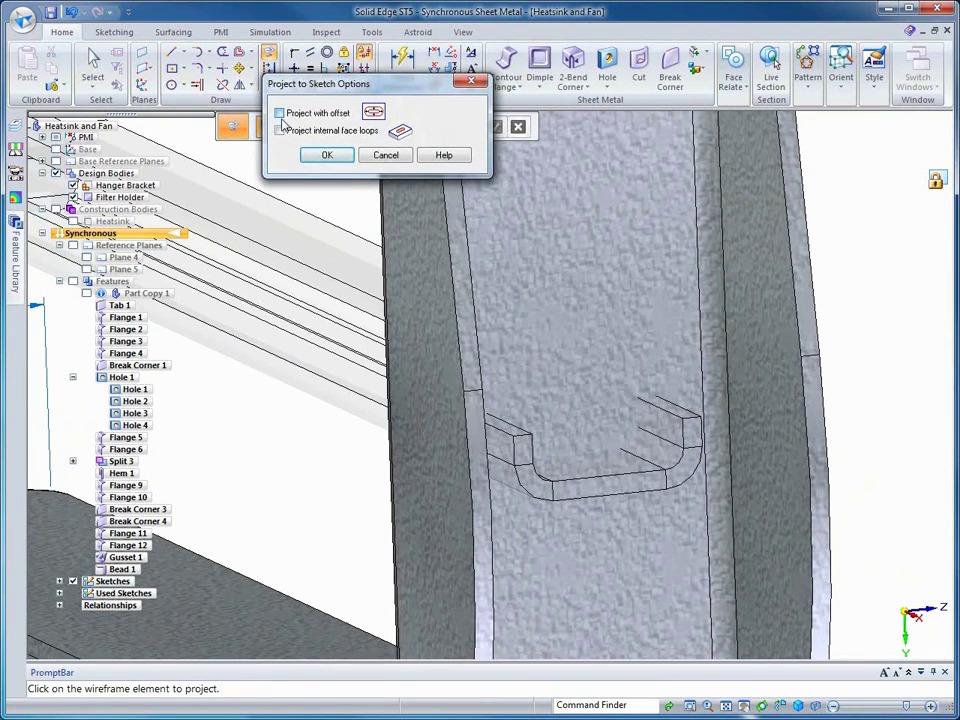
{"action": "left_click", "coordinate": [325, 156]}
{"action": "left_click", "coordinate": [463, 127]}
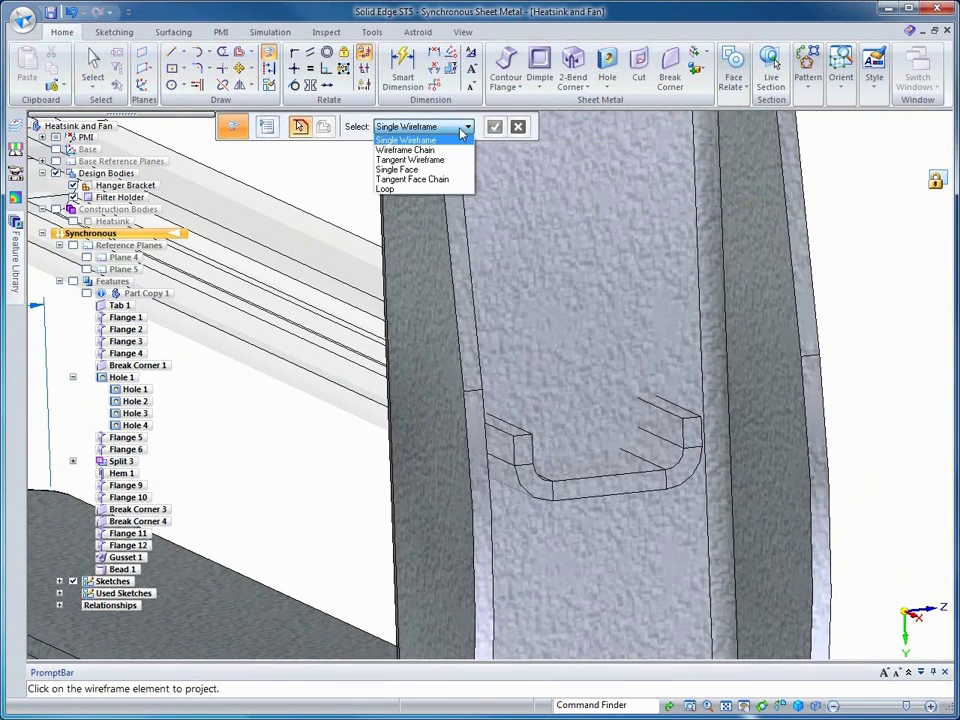
{"action": "left_click", "coordinate": [418, 179]}
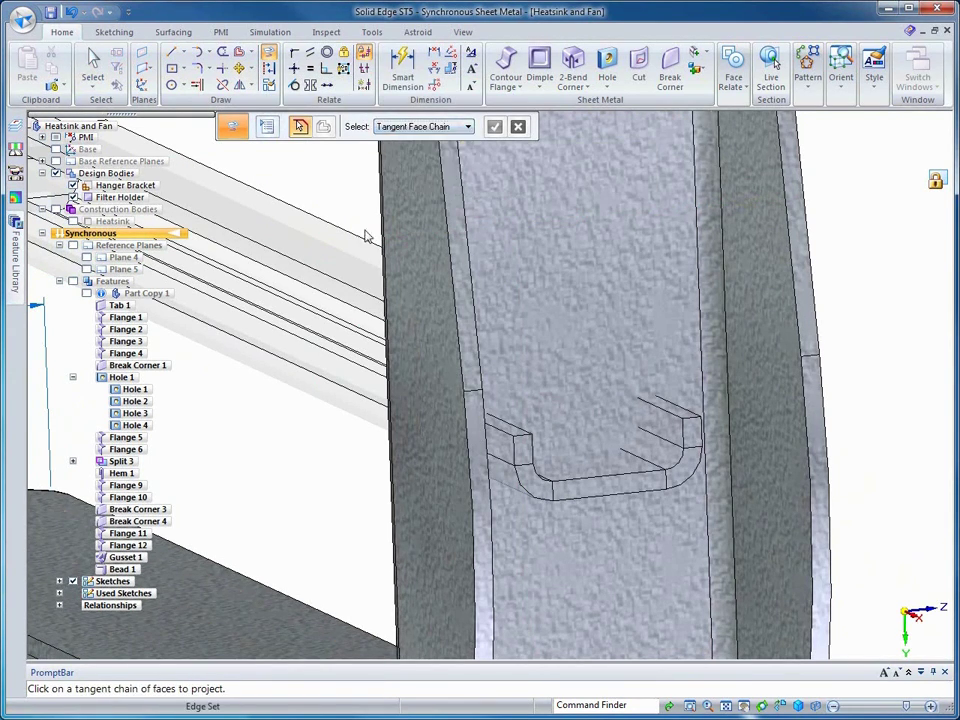
Project the end faces of the Hanger Bracket's flanged tab onto the Filter Holder's upright with a 0.10 mm outward offset
{"action": "left_click", "coordinate": [573, 490]}
{"action": "right_click", "coordinate": [568, 404]}
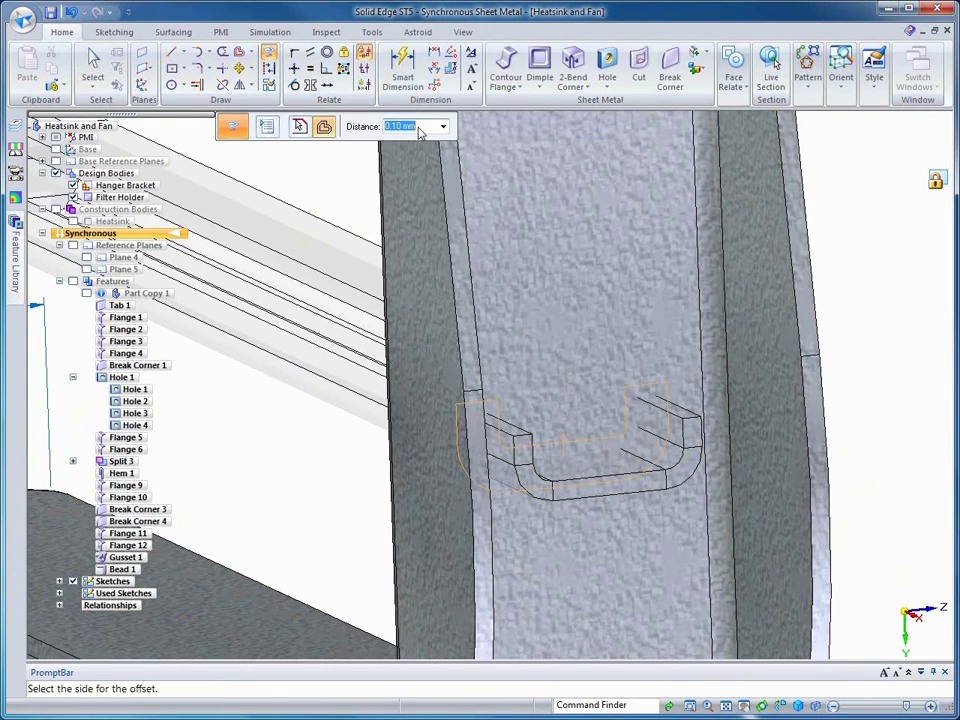
{"action": "left_click", "coordinate": [599, 369]}
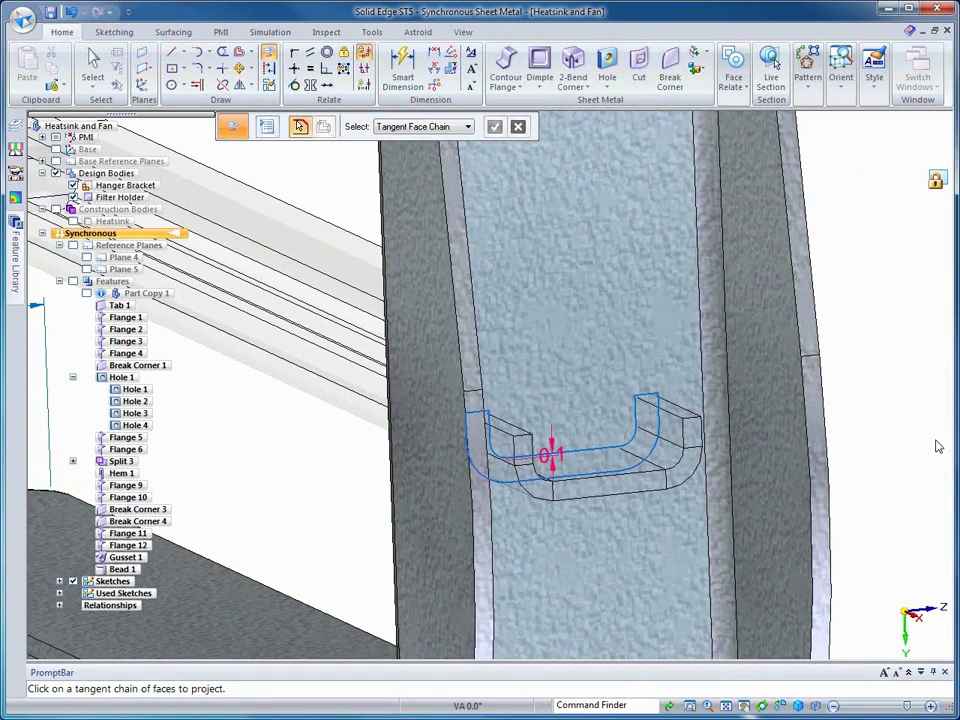
{"action": "key", "text": "Escape"}
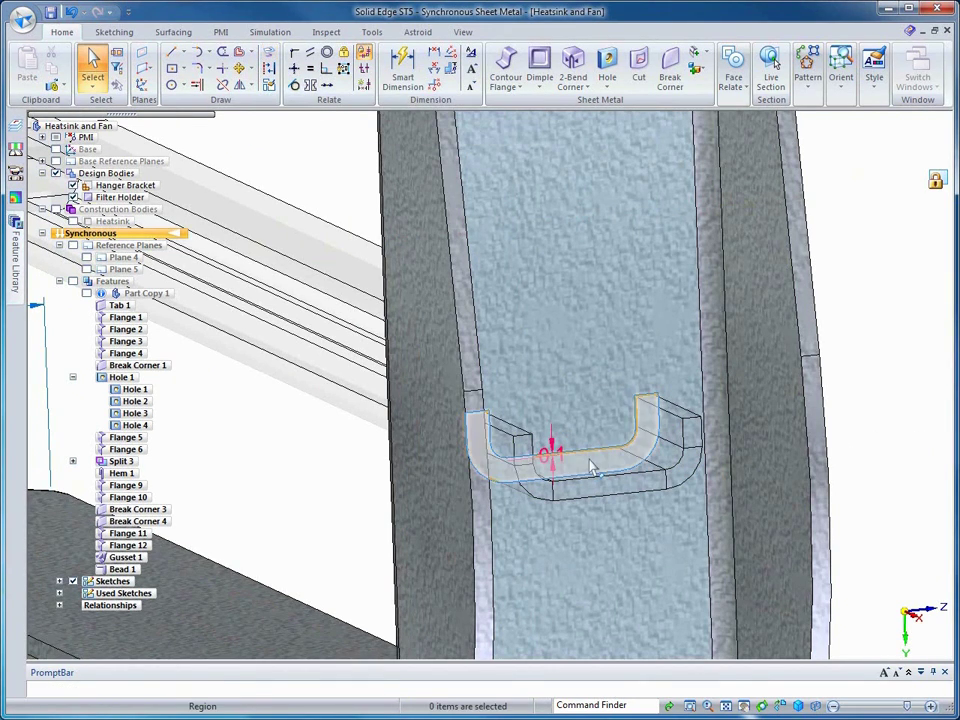
Cut the projected U-shaped region through the Filter Holder's upright
{"action": "left_click", "coordinate": [597, 460]}
{"action": "key", "text": "Escape"}
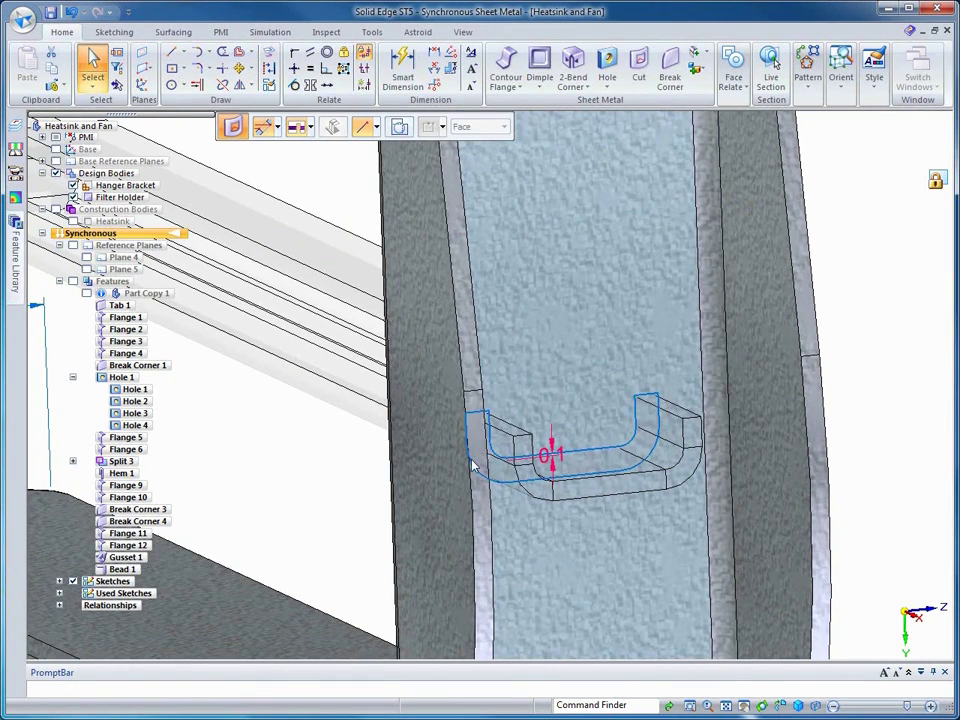
{"action": "left_click", "coordinate": [350, 466]}
{"action": "right_click", "coordinate": [347, 461]}
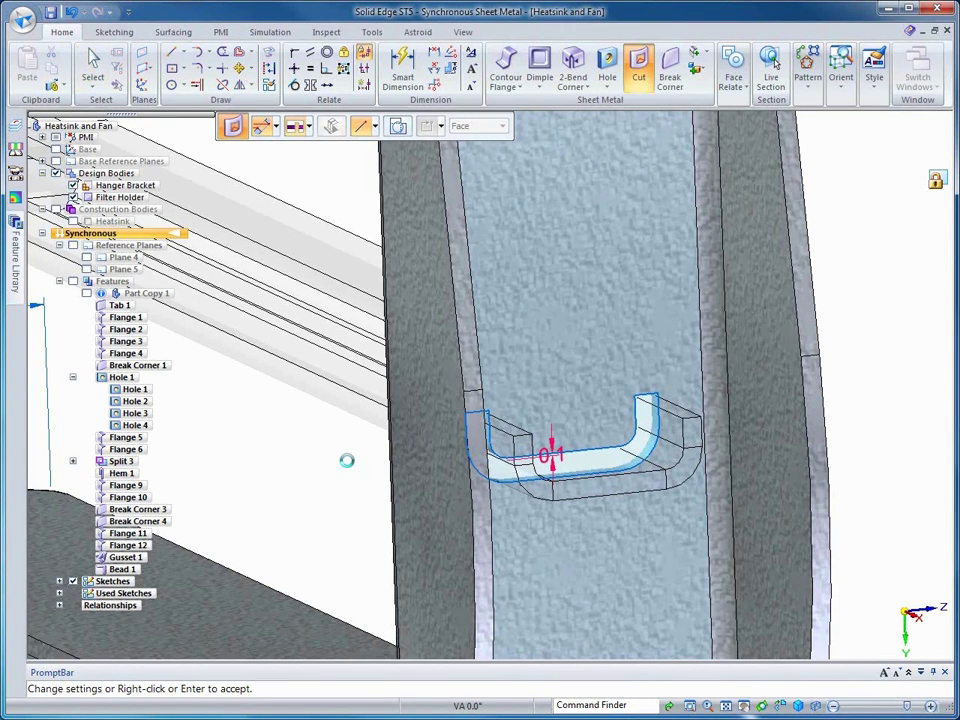
{"action": "right_click", "coordinate": [345, 460]}
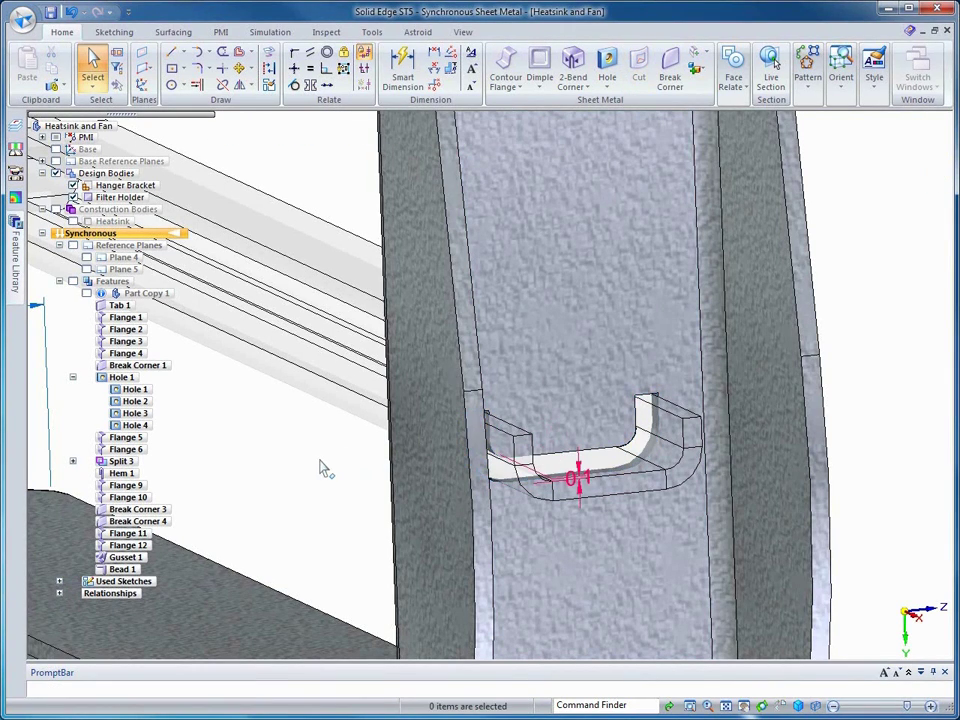
{"action": "middle_click_drag", "start_coordinate": [910, 400], "coordinate": [906, 404]}
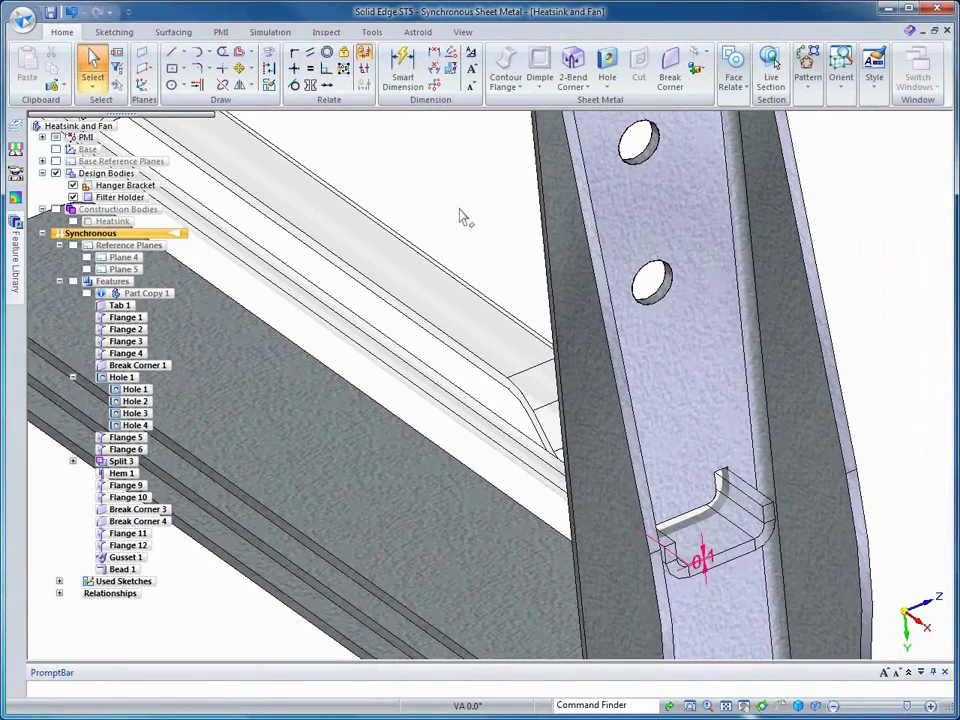
Activate the Hanger Bracket body and place 22Gage LockingTabs.psm from the Feature Library on the inner face of its bottom tab's open end
{"action": "double_click", "coordinate": [101, 187]}
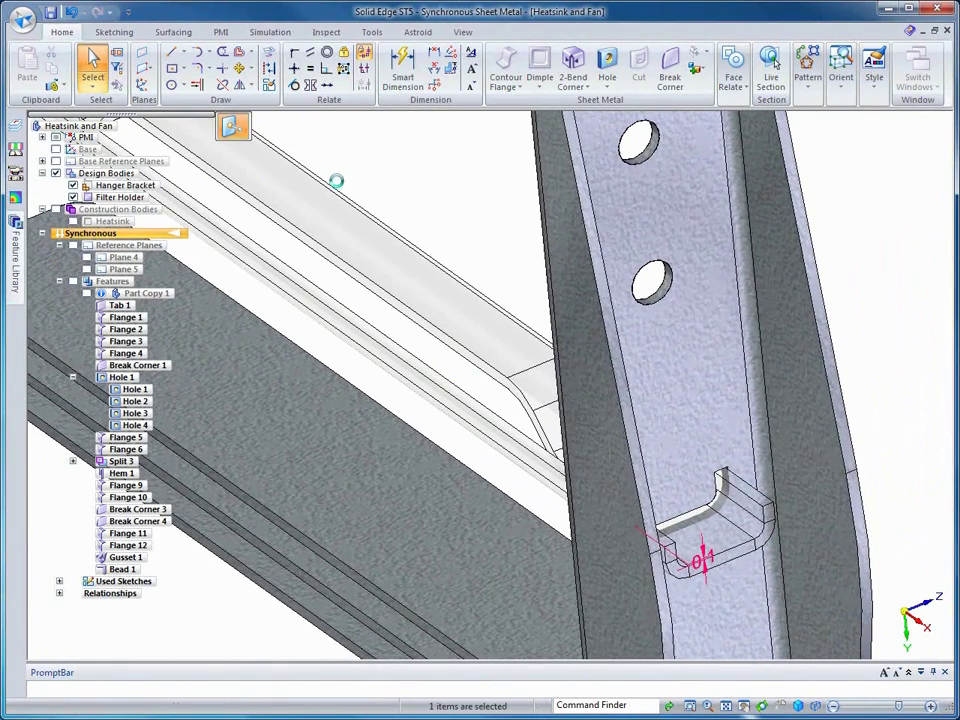
{"action": "left_click", "coordinate": [18, 232]}
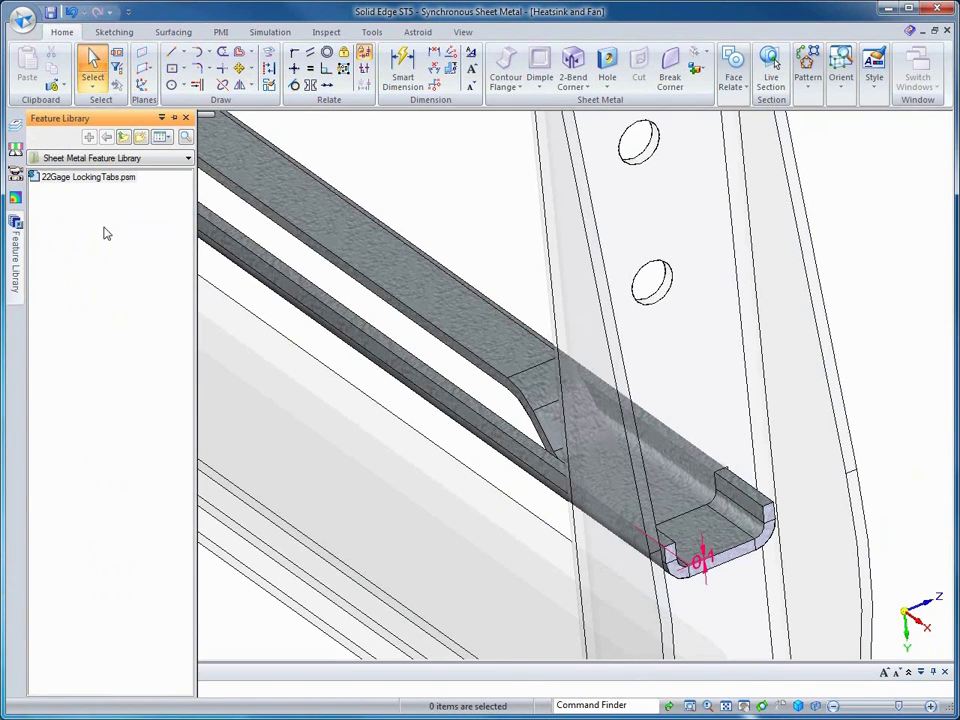
{"action": "left_click", "coordinate": [71, 184]}
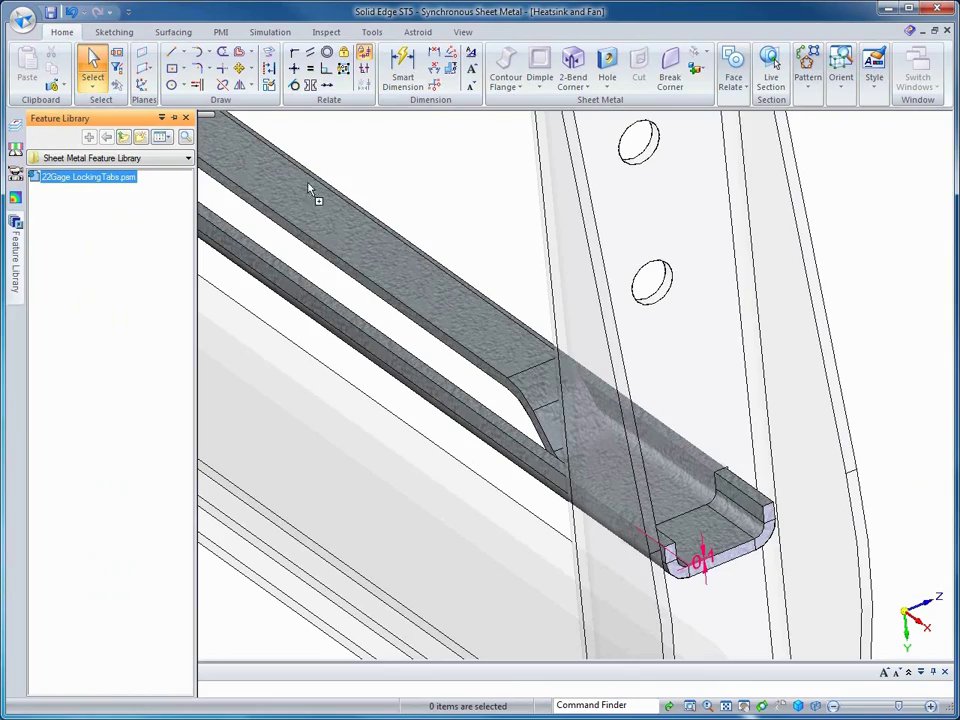
{"action": "left_click_drag", "start_coordinate": [459, 213], "coordinate": [462, 212]}
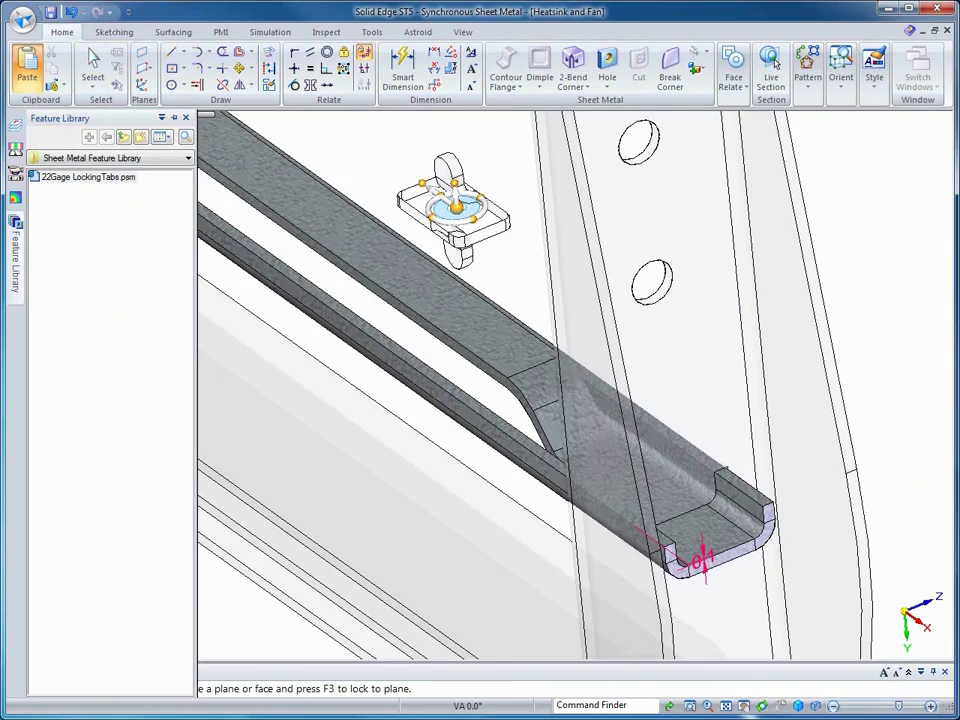
{"action": "scroll", "coordinate": [470, 216], "scroll_direction": "up", "scroll_amount": 3}
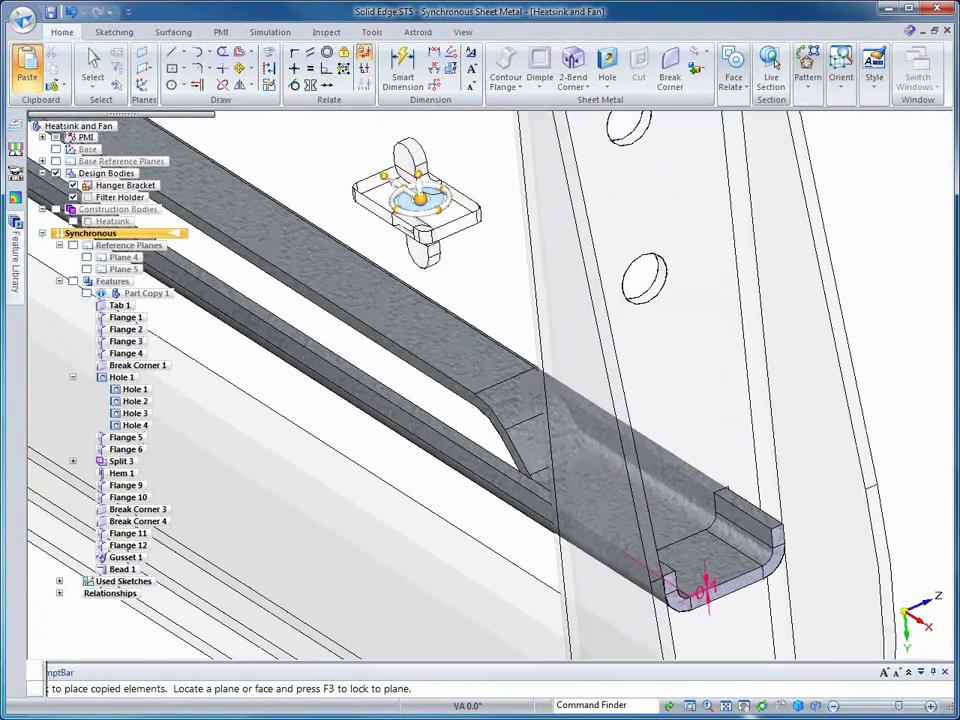
{"action": "middle_click_drag", "start_coordinate": [520, 282], "coordinate": [504, 214]}
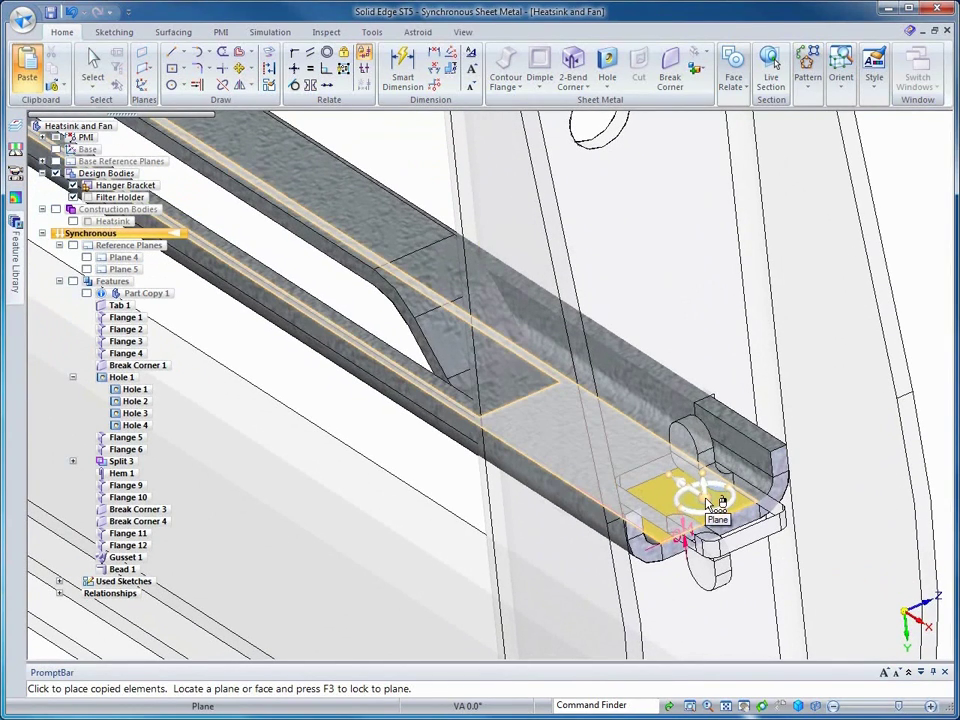
{"action": "left_click", "coordinate": [717, 503]}
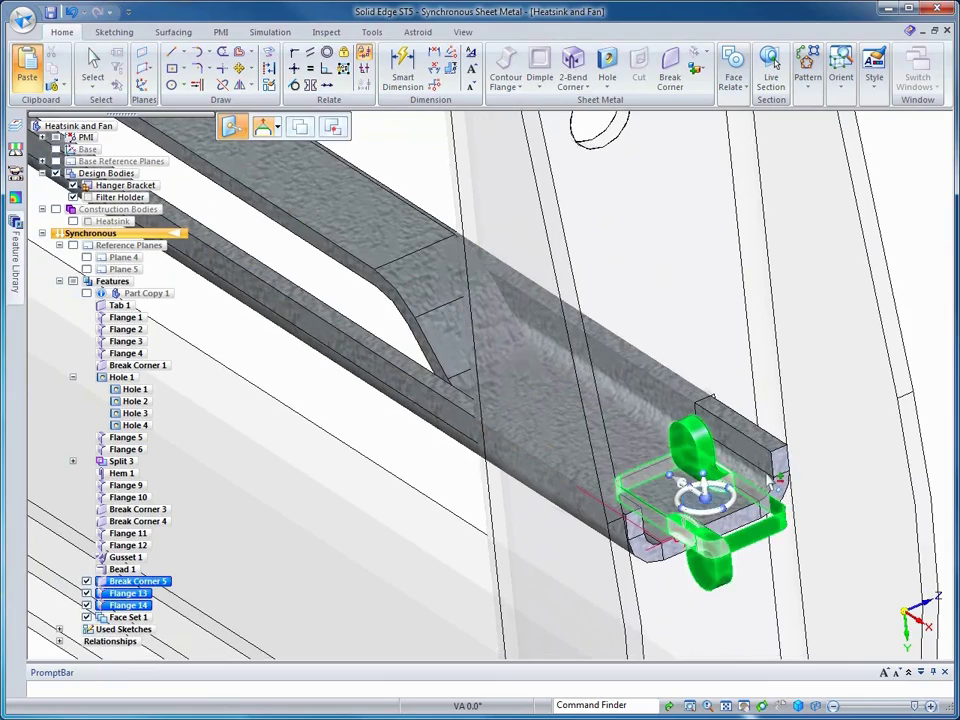
Move the placed locking tabs about 3.6 mm inward along the Hanger Bracket's bottom tab, away from its open end
{"action": "middle_click_drag", "start_coordinate": [768, 478], "coordinate": [743, 524]}
{"action": "scroll", "coordinate": [745, 525], "scroll_direction": "up", "scroll_amount": 3}
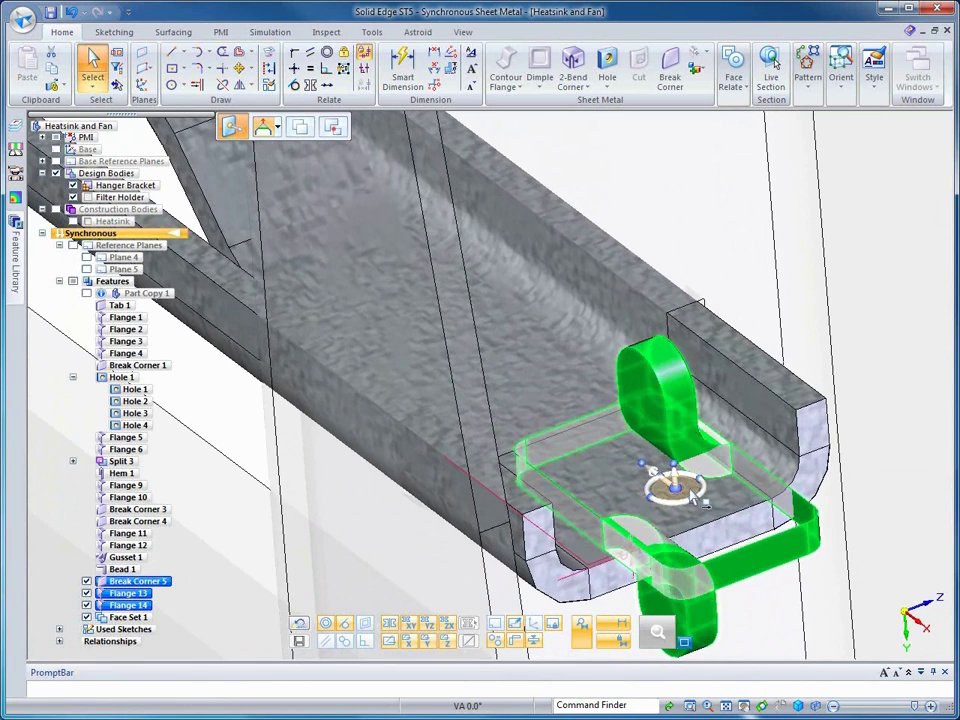
{"action": "left_click", "coordinate": [689, 497]}
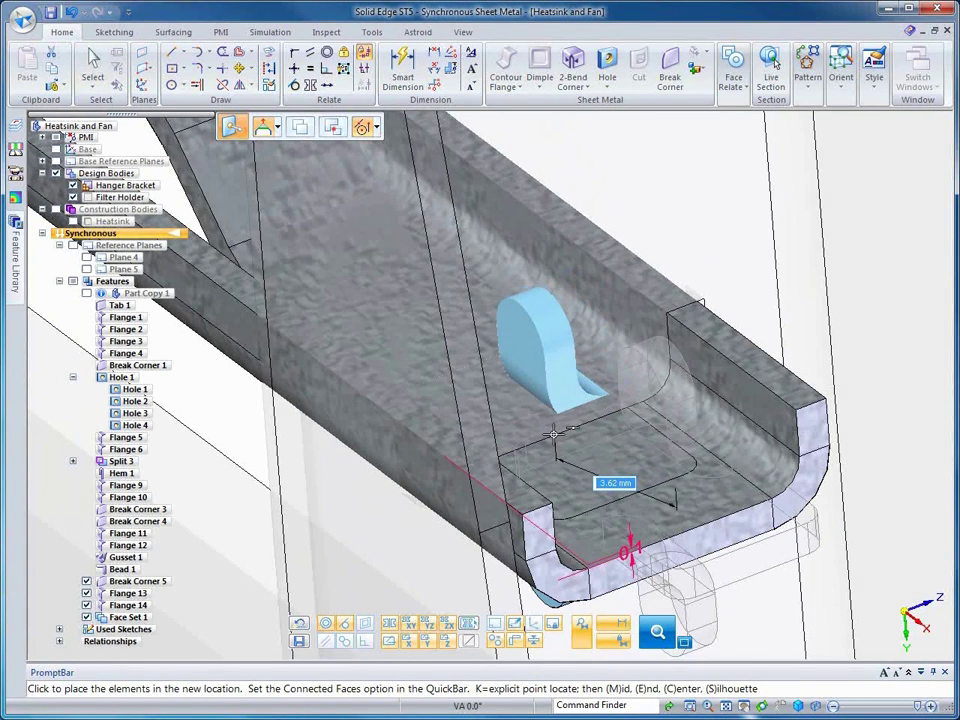
{"action": "left_click", "coordinate": [733, 486]}
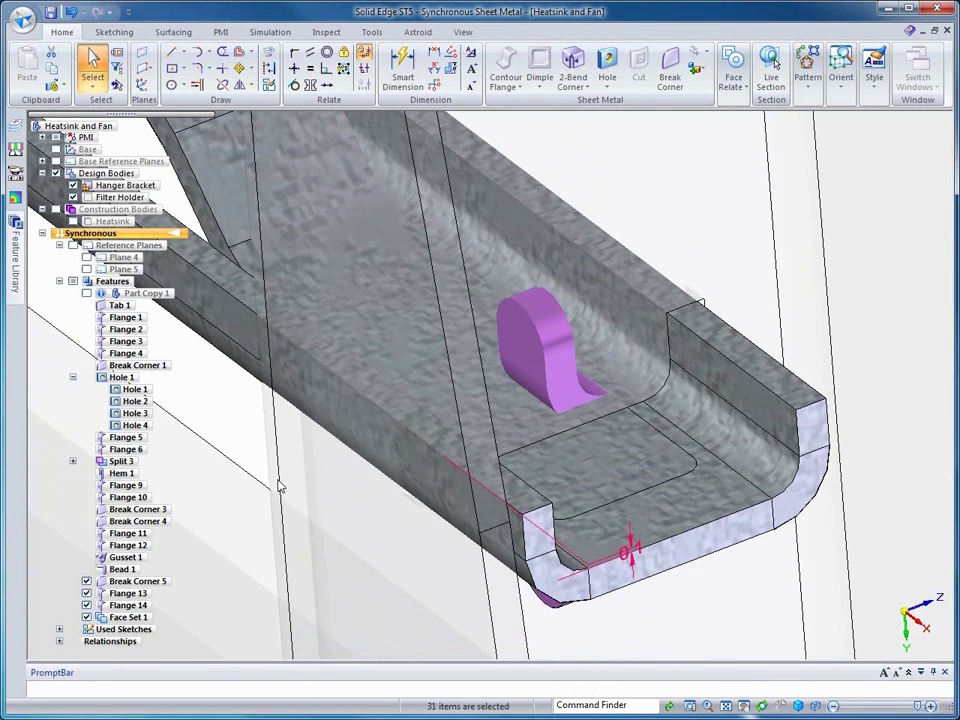
Attach the locking tabs' Face Set 1 to the Hanger Bracket body
{"action": "left_click", "coordinate": [124, 617]}
{"action": "right_click", "coordinate": [128, 616]}
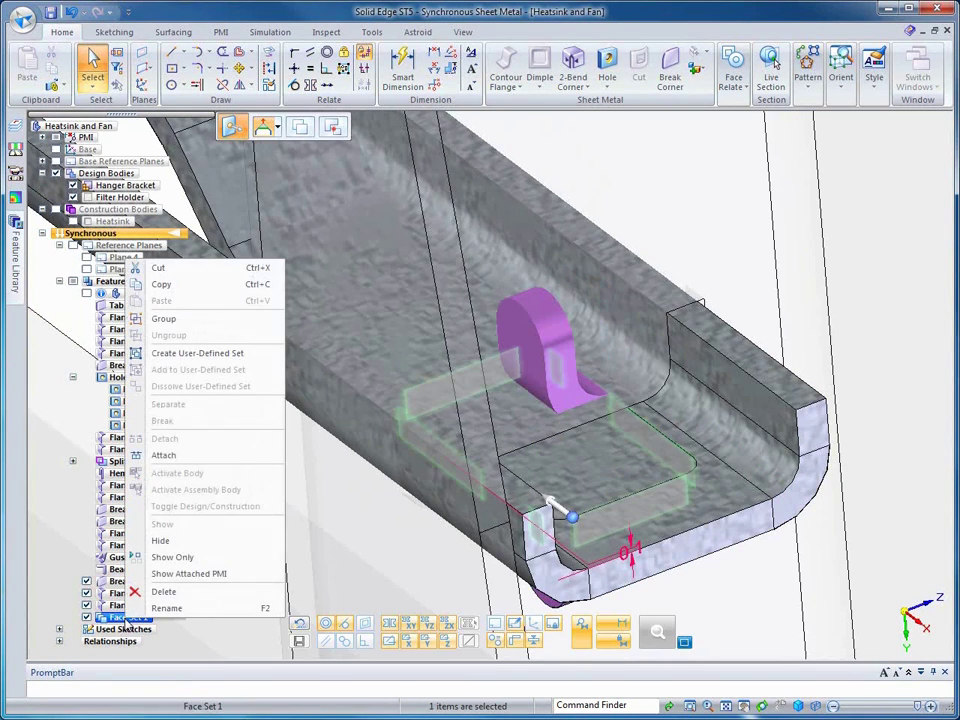
{"action": "left_click", "coordinate": [165, 455]}
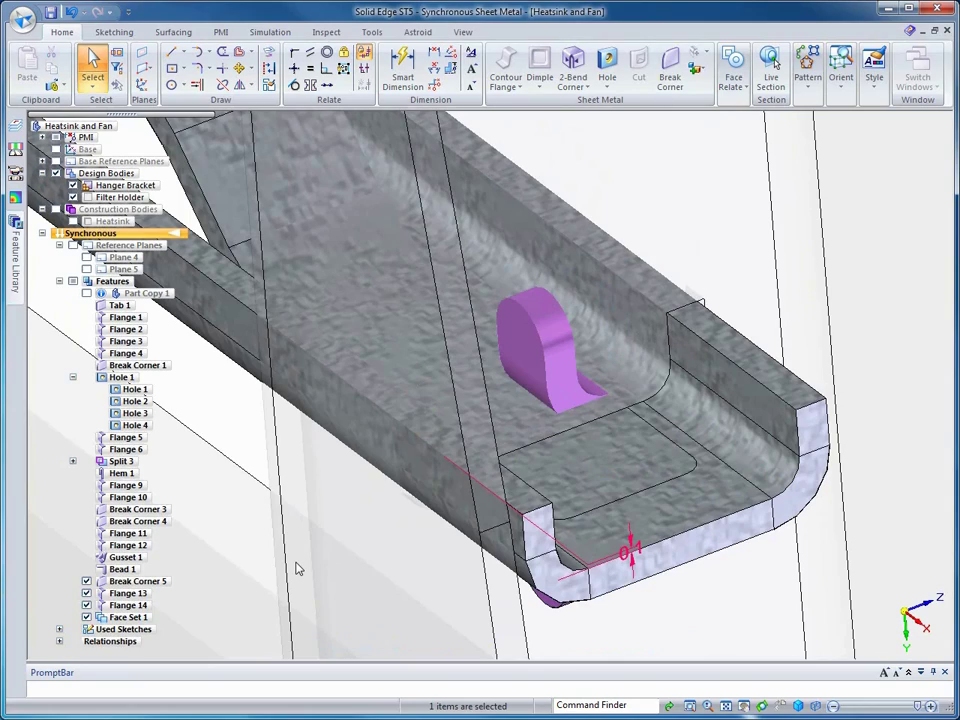
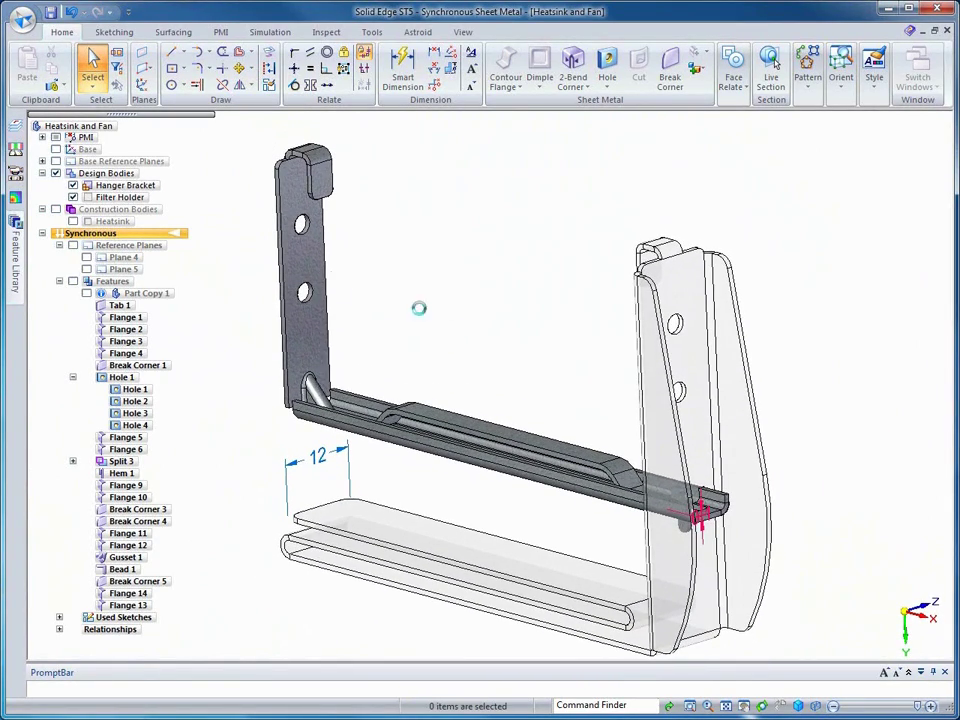
Show the Heatsink and move the hook at the top of the Hanger Bracket's upright up by 5 mm
{"action": "left_click", "coordinate": [72, 221]}
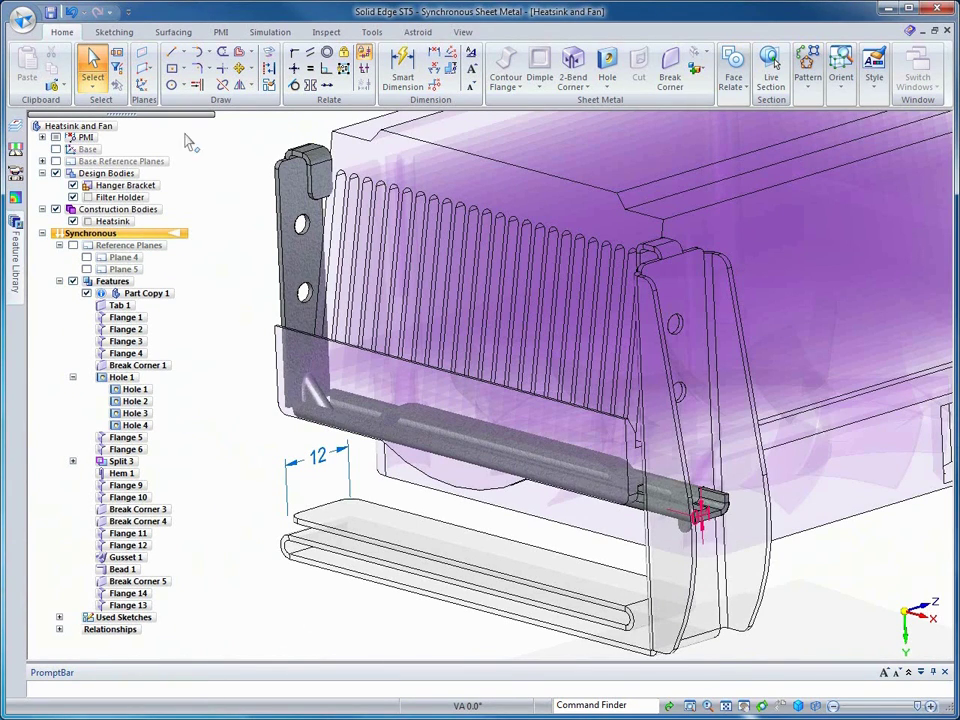
{"action": "left_click", "coordinate": [308, 150]}
{"action": "left_click", "coordinate": [323, 198]}
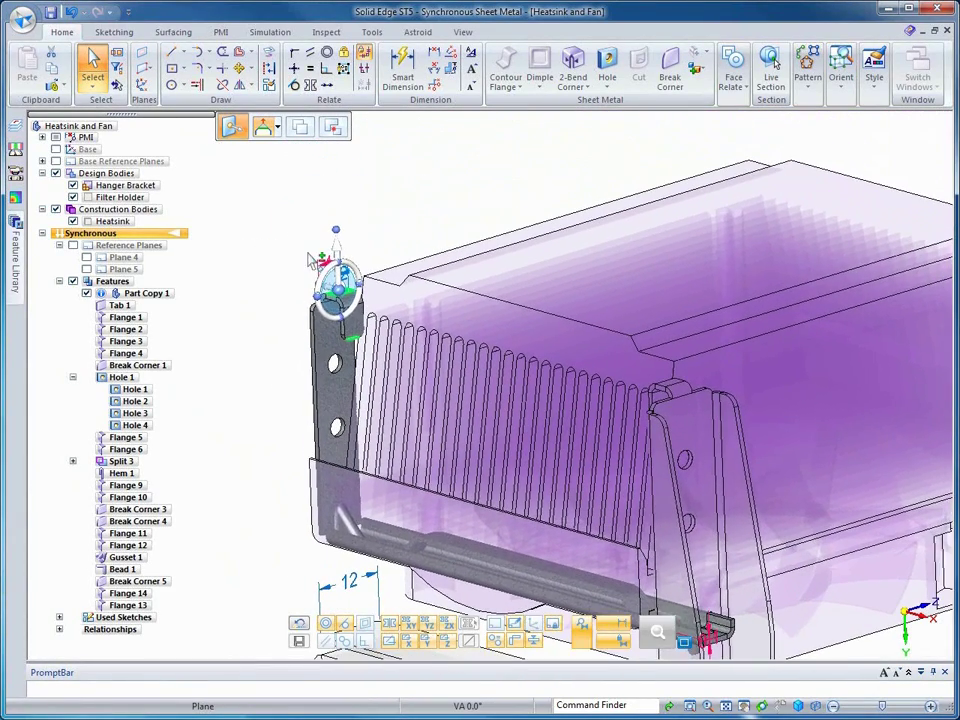
{"action": "left_click", "coordinate": [338, 272]}
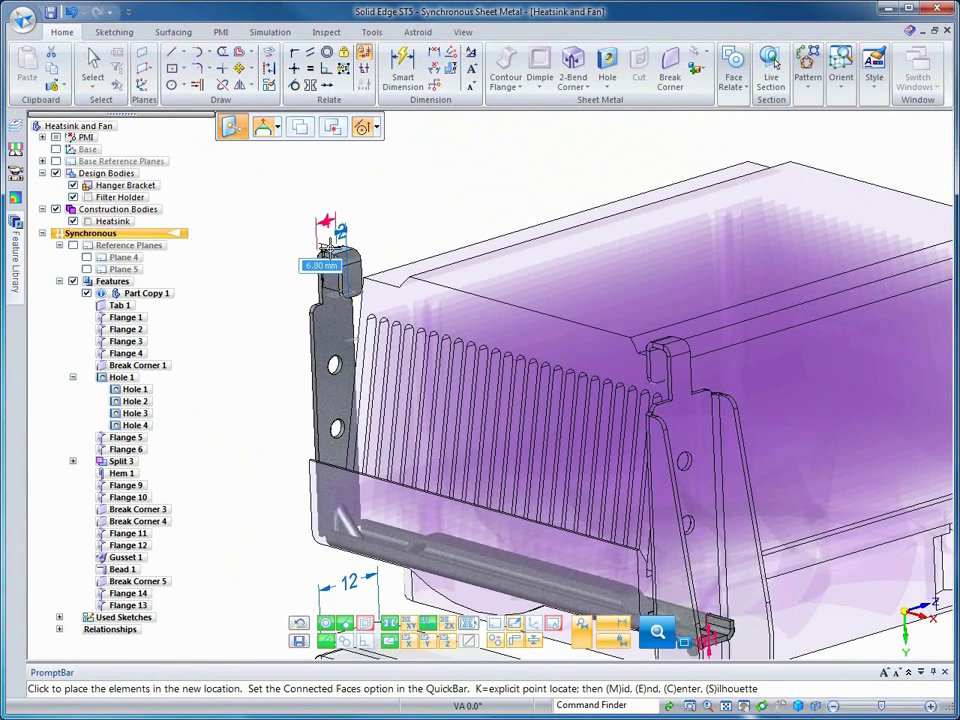
{"action": "type", "text": "5"}
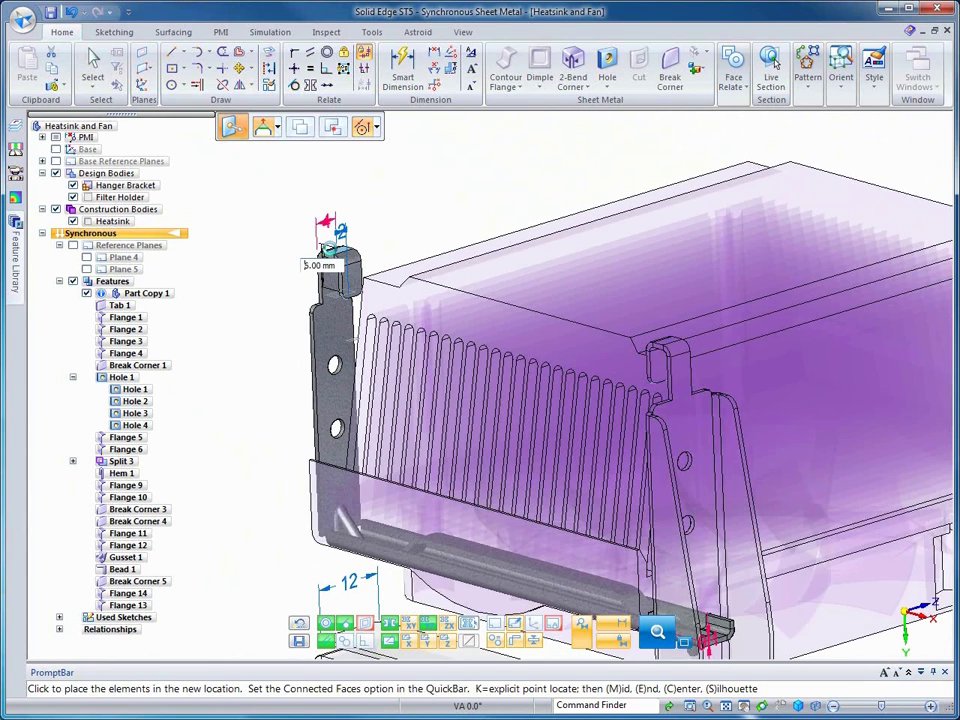
{"action": "key", "text": "Return"}
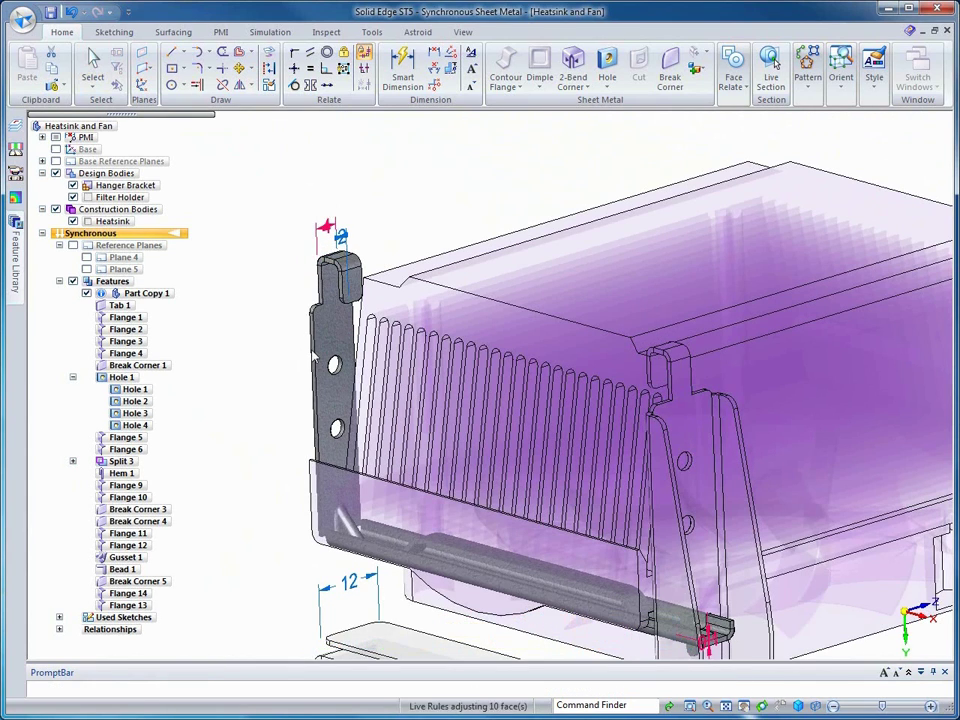
{"action": "key", "text": "Escape"}
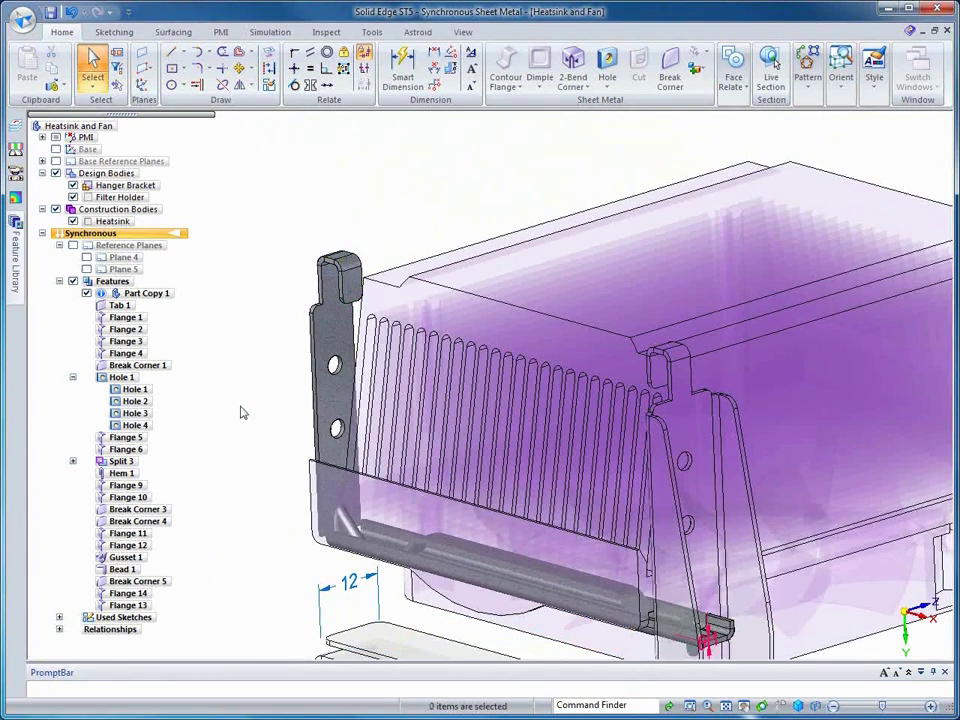
{"action": "scroll", "coordinate": [242, 421], "scroll_direction": "down", "scroll_amount": 3}
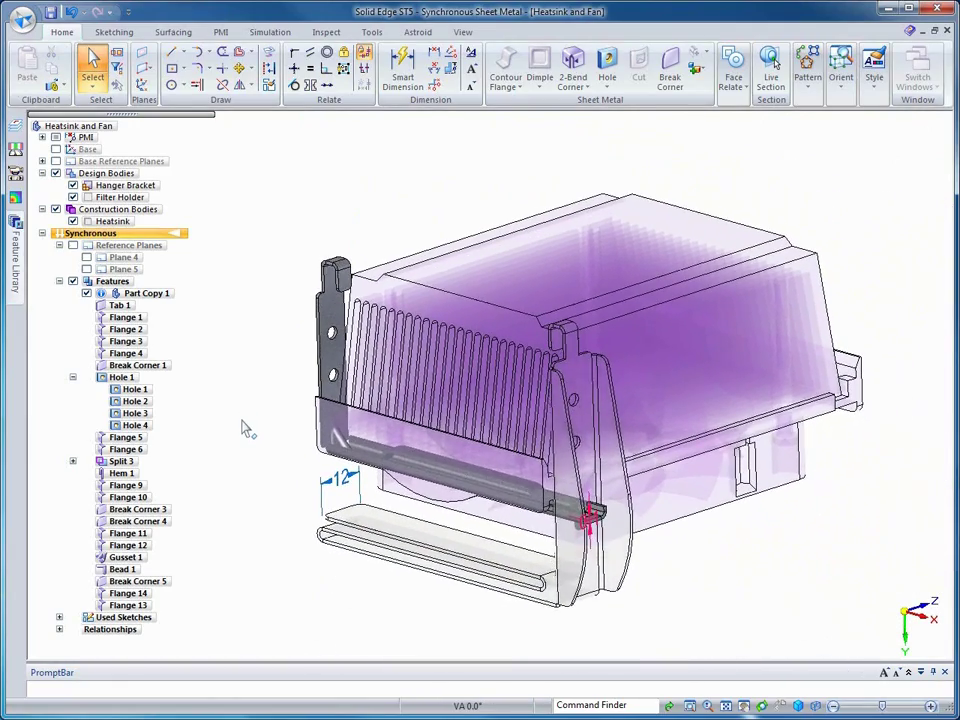
Save the model as Hanger Bracket.par in the Multi-DesignBodies folder
{"action": "left_click", "coordinate": [50, 12]}
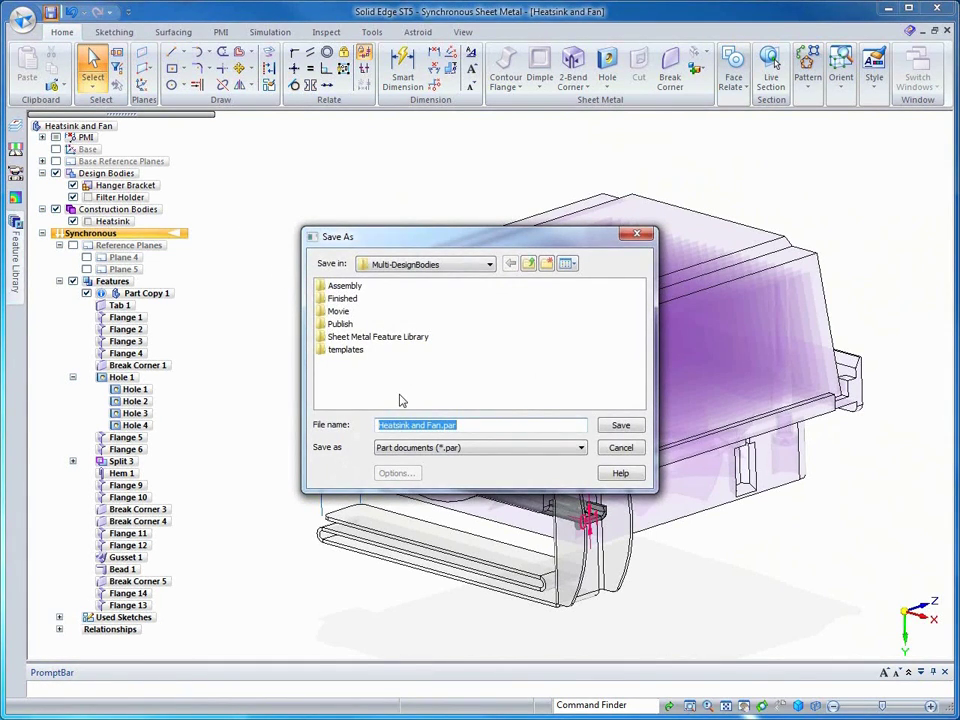
{"action": "type", "text": "Hanger Bracket"}
{"action": "left_click", "coordinate": [620, 426]}
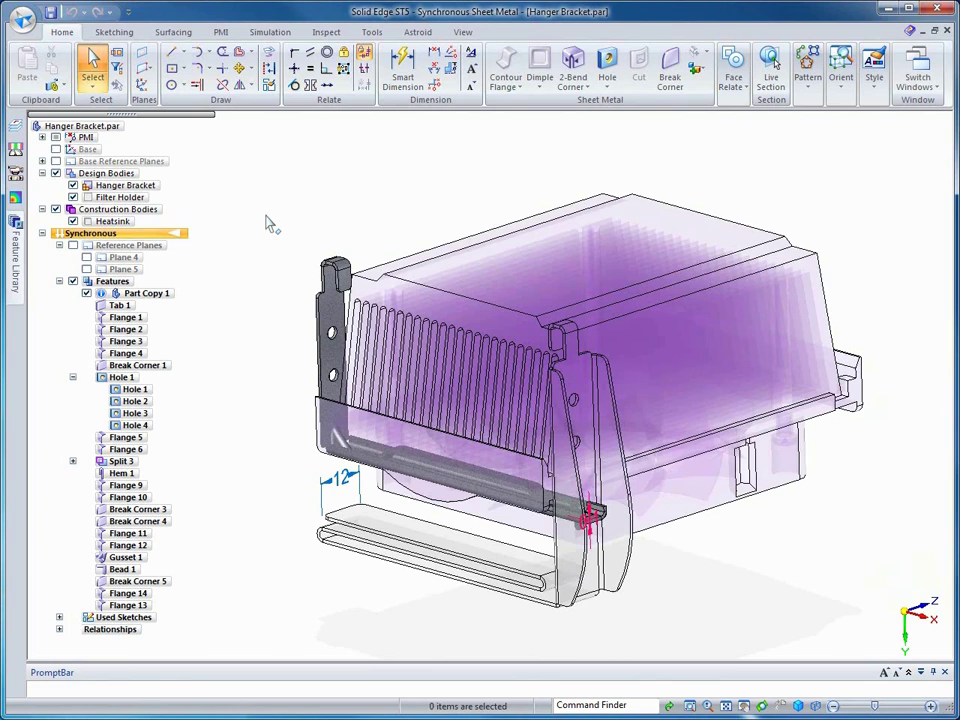
Show body names on the listed features and highlight the features that belong to the Hanger Bracket body
{"action": "right_click", "coordinate": [108, 175]}
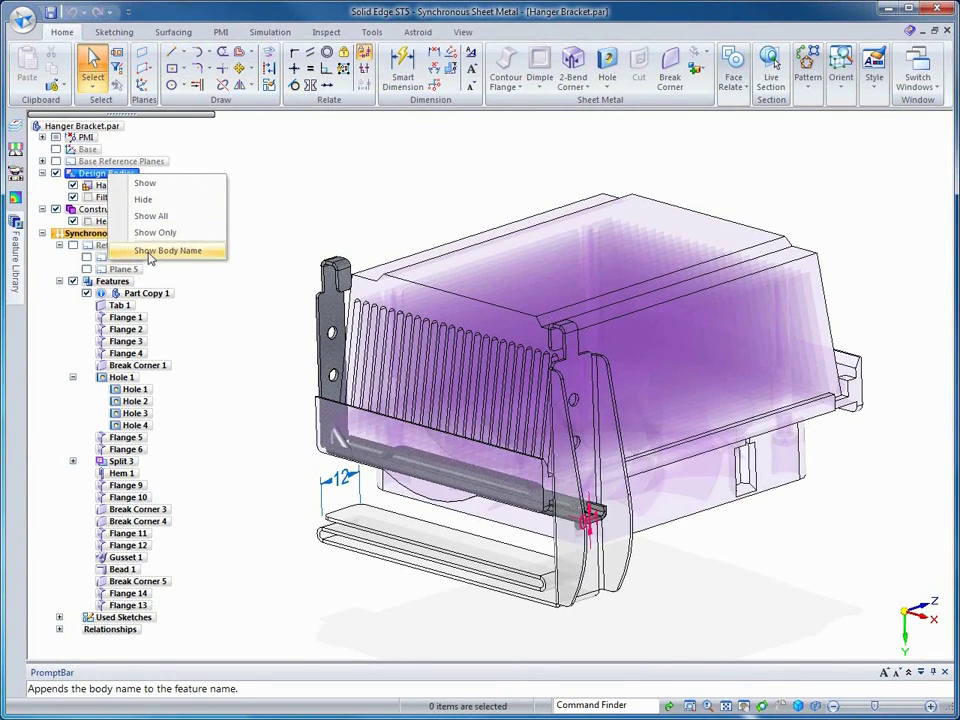
{"action": "left_click", "coordinate": [168, 250]}
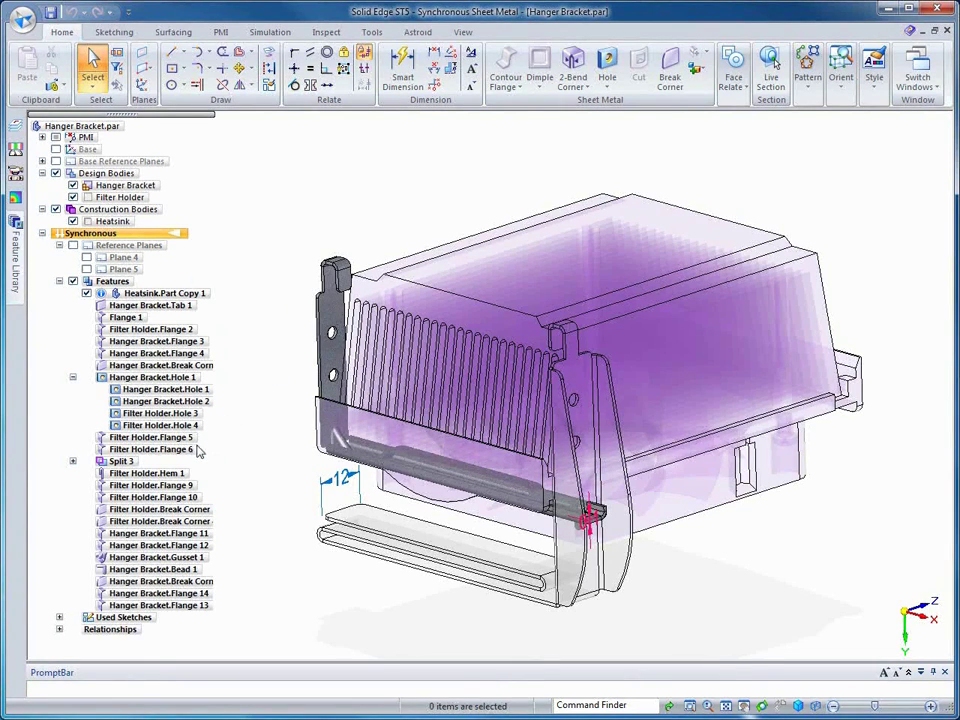
{"action": "left_click", "coordinate": [133, 187]}
{"action": "right_click", "coordinate": [138, 194]}
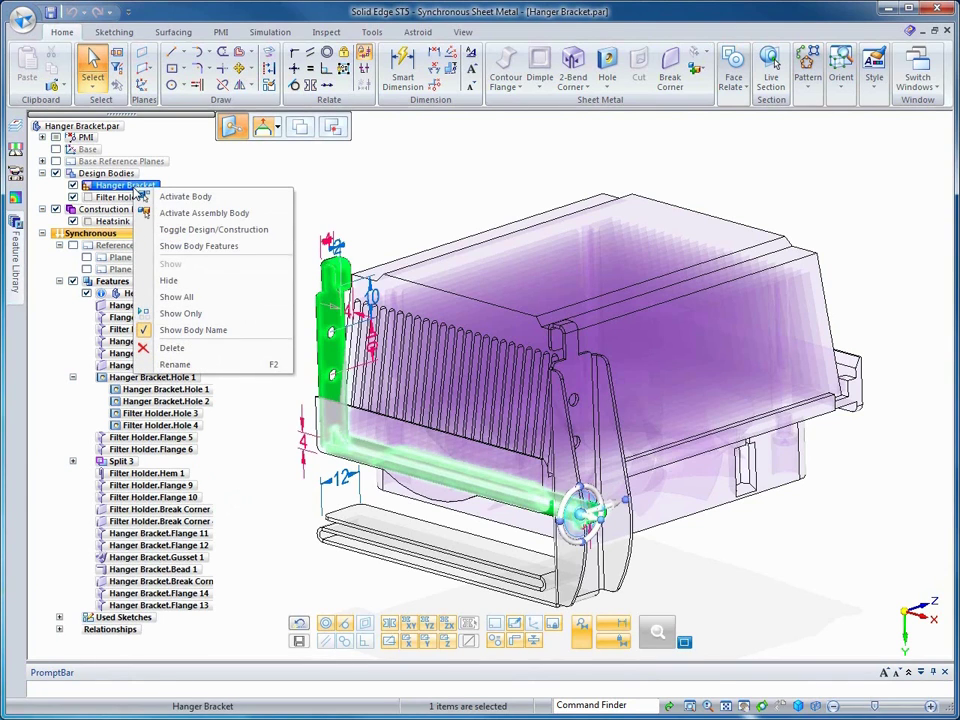
{"action": "left_click", "coordinate": [195, 245]}
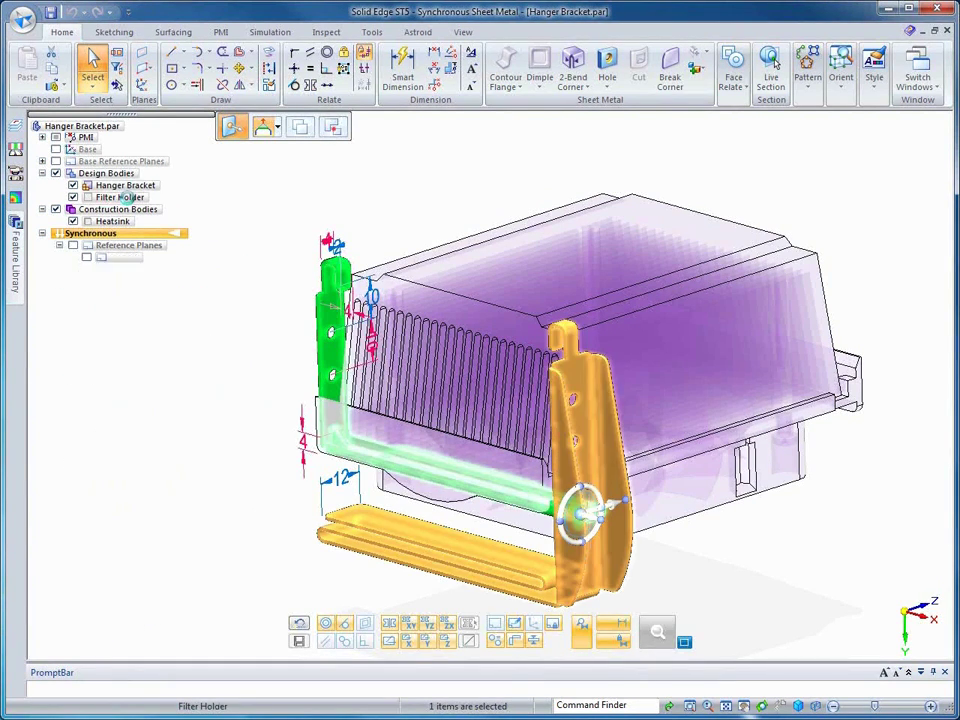
Highlight the features that belong to the Filter Holder body, and clear the selection
{"action": "left_click", "coordinate": [127, 198]}
{"action": "right_click", "coordinate": [127, 198]}
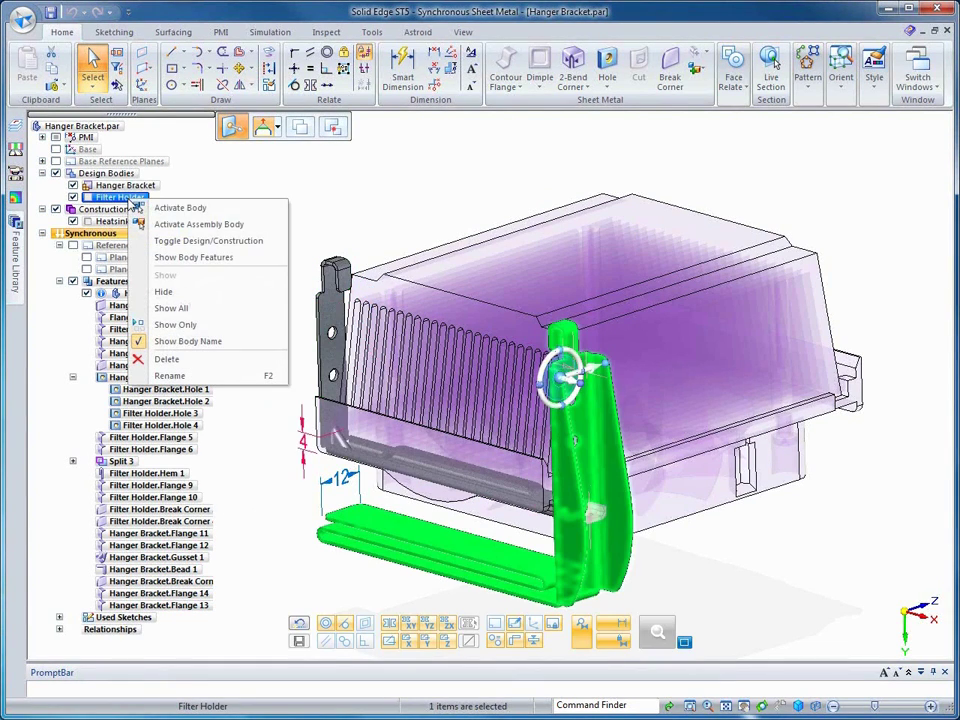
{"action": "left_click", "coordinate": [150, 257]}
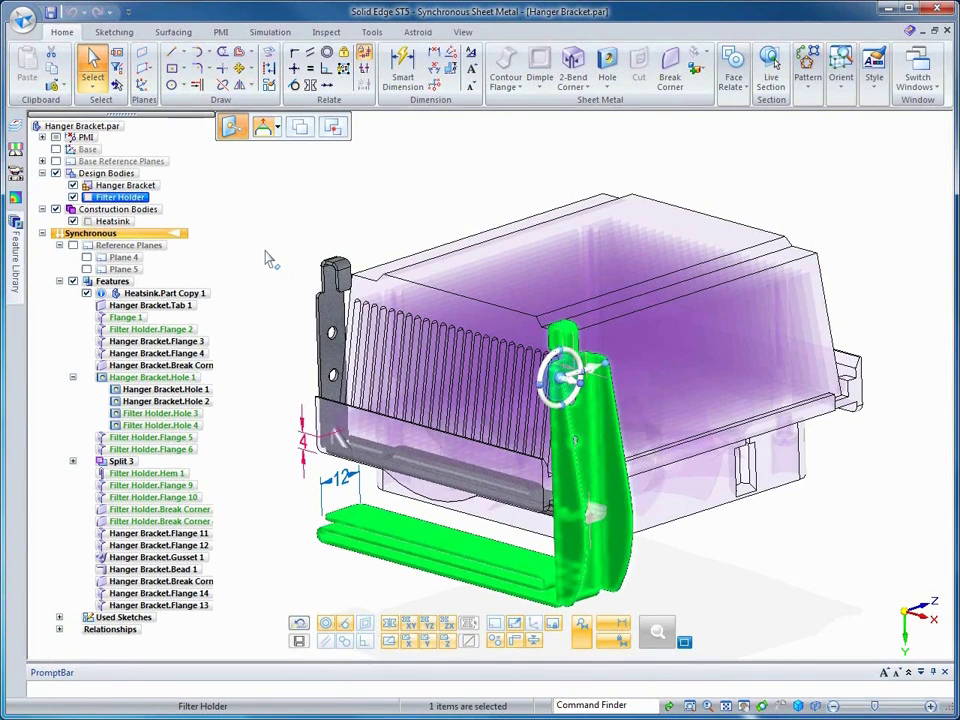
{"action": "left_click", "coordinate": [268, 260]}
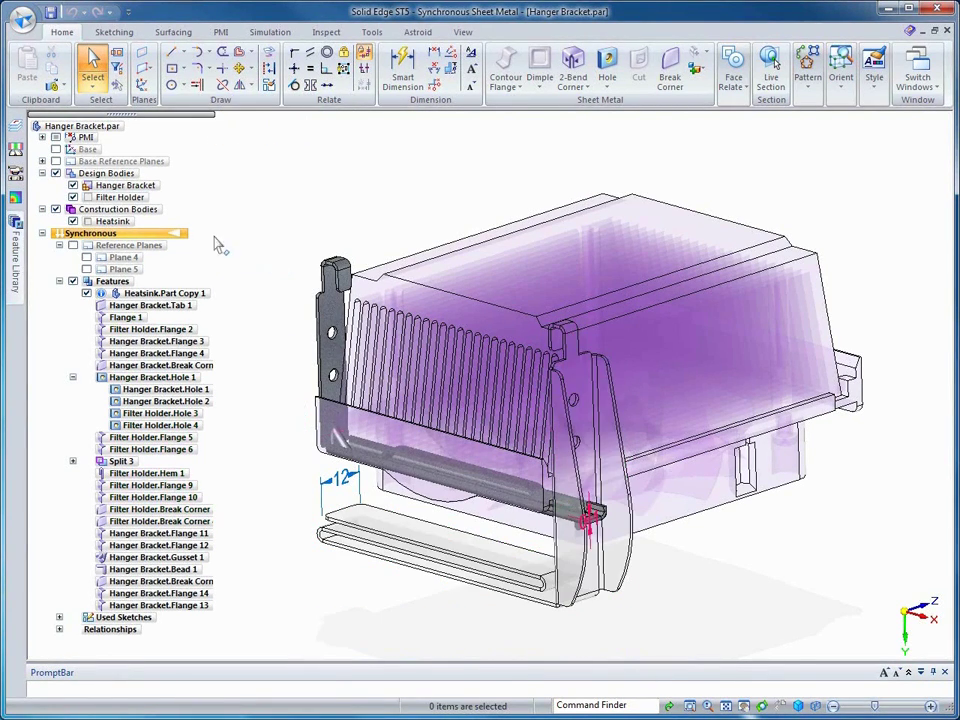
Turn off the display of body names for the design bodies' features
{"action": "left_click", "coordinate": [106, 173]}
{"action": "right_click", "coordinate": [118, 174]}
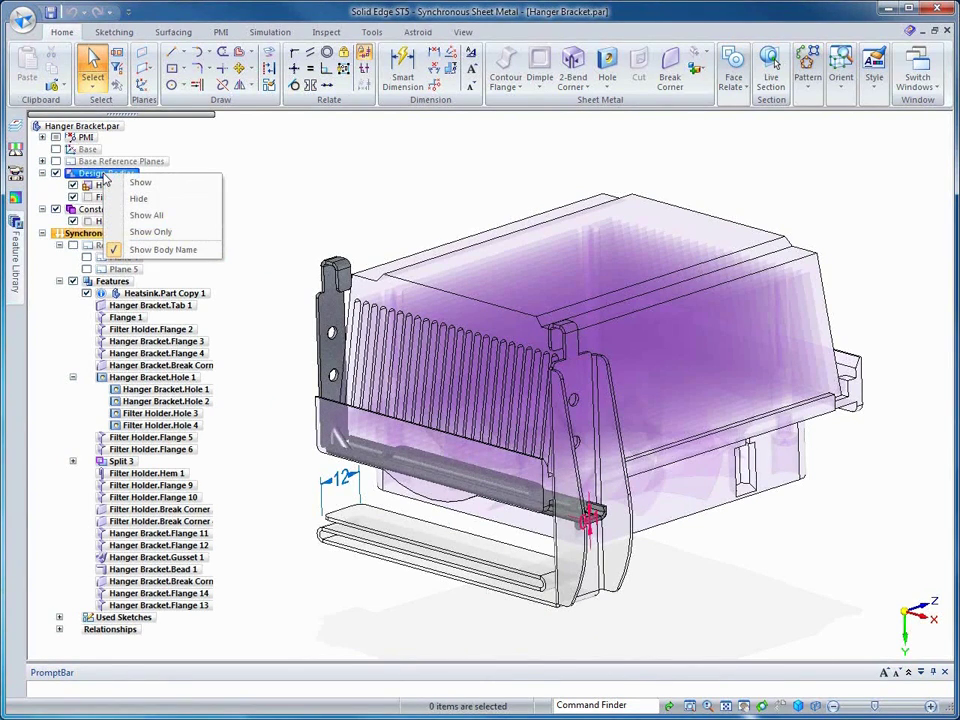
{"action": "left_click", "coordinate": [150, 250]}
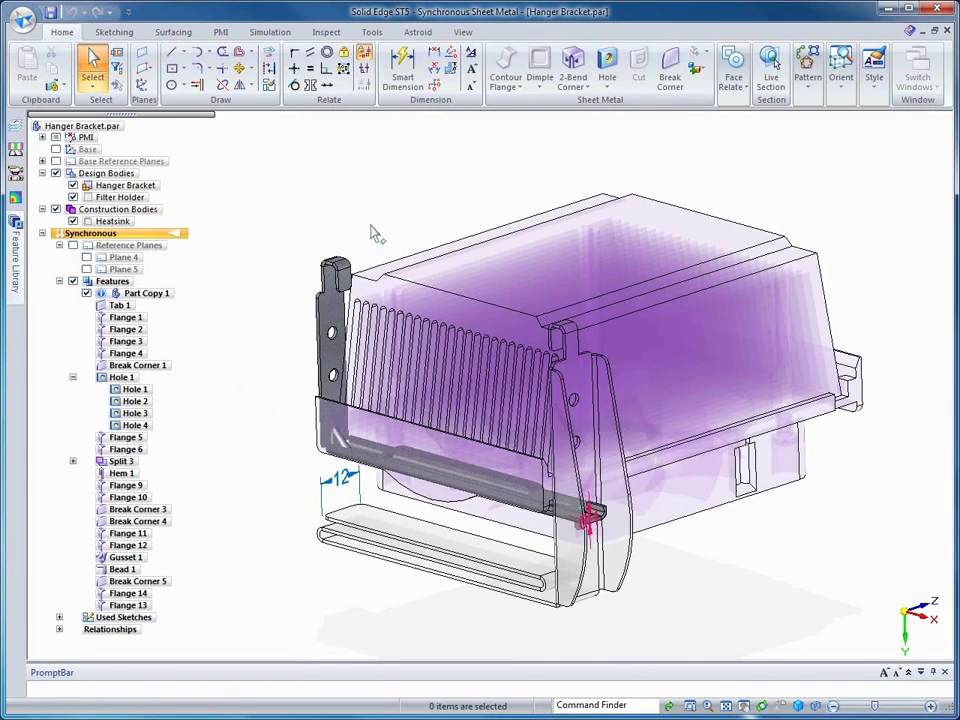
Publish the Hanger Bracket and Filter Holder bodies as .psm files in the Publish folder, and create the Hanger Bracket.asm assembly
{"action": "left_click", "coordinate": [705, 75]}
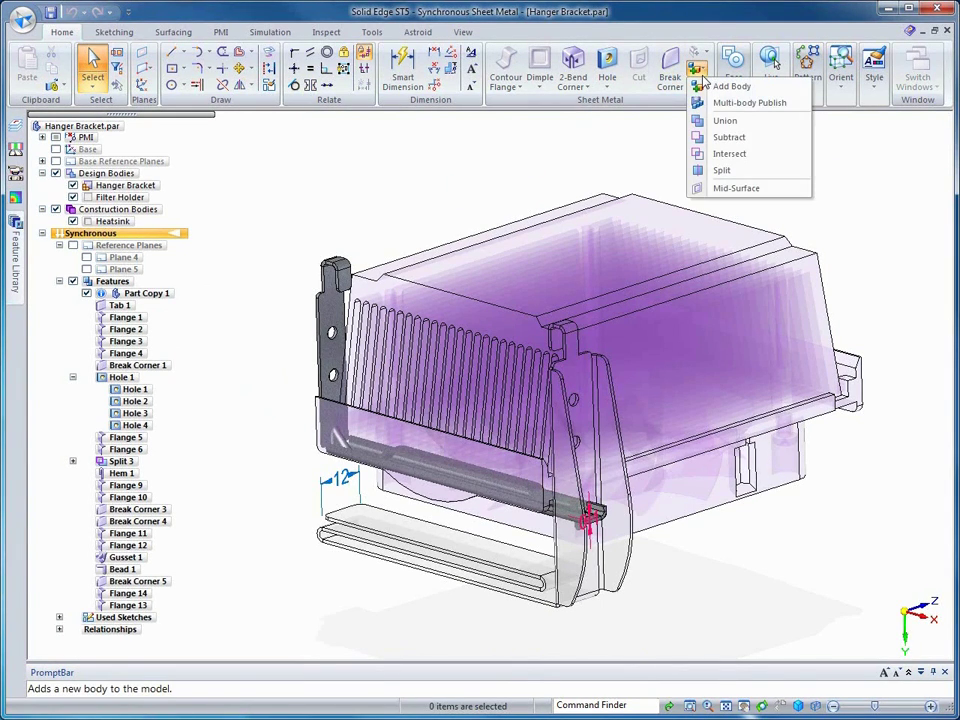
{"action": "left_click", "coordinate": [735, 102]}
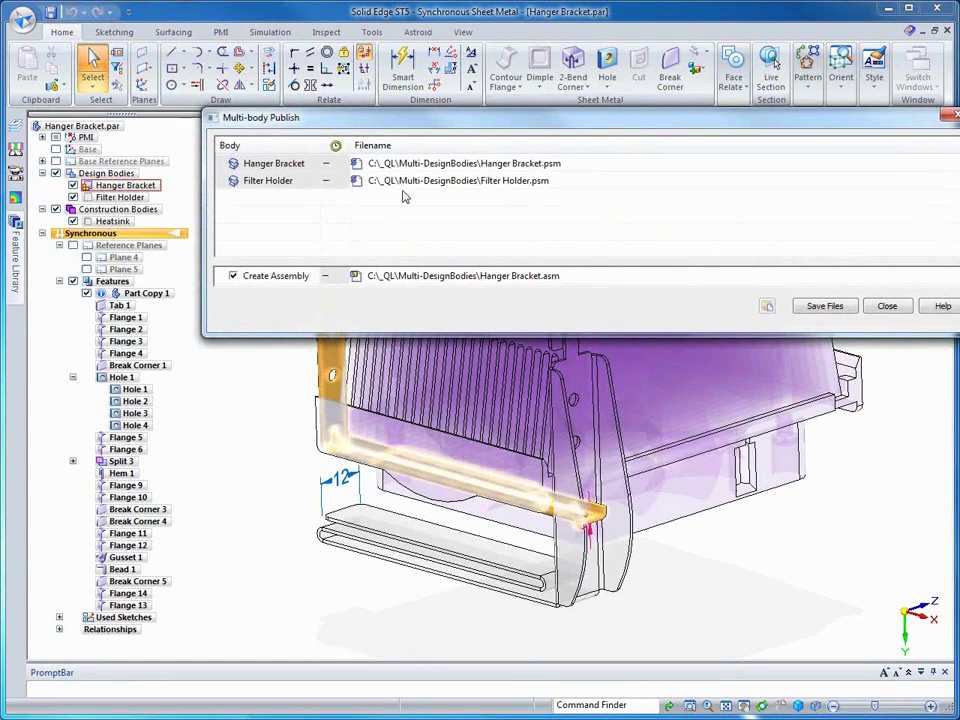
{"action": "left_click", "coordinate": [396, 168]}
{"action": "left_click", "coordinate": [397, 183], "text": "shift"}
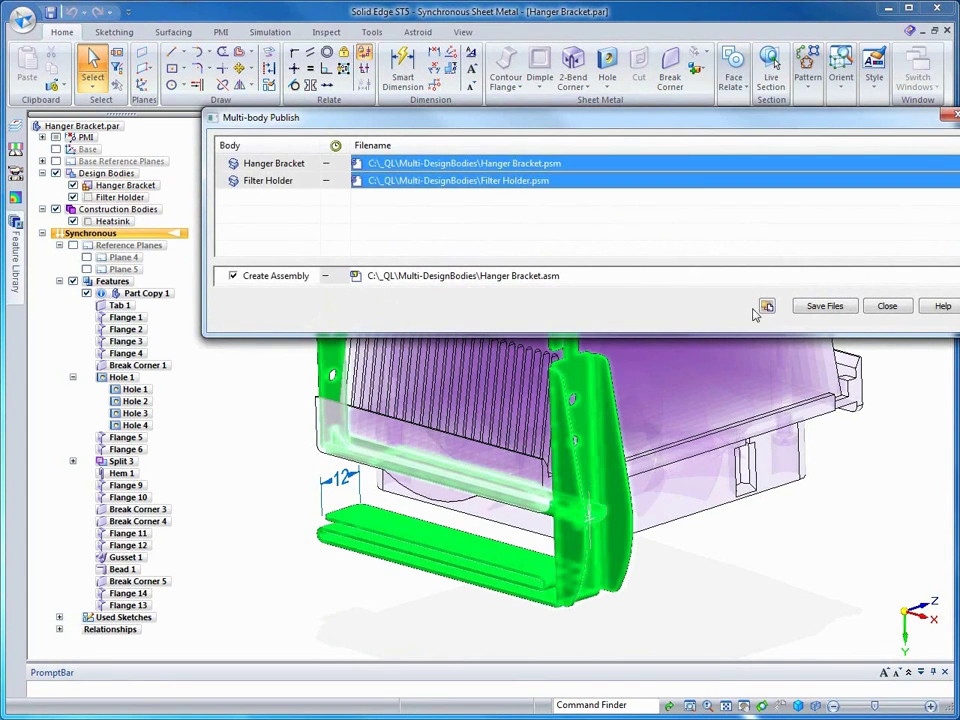
{"action": "left_click", "coordinate": [768, 307]}
{"action": "left_click", "coordinate": [767, 306]}
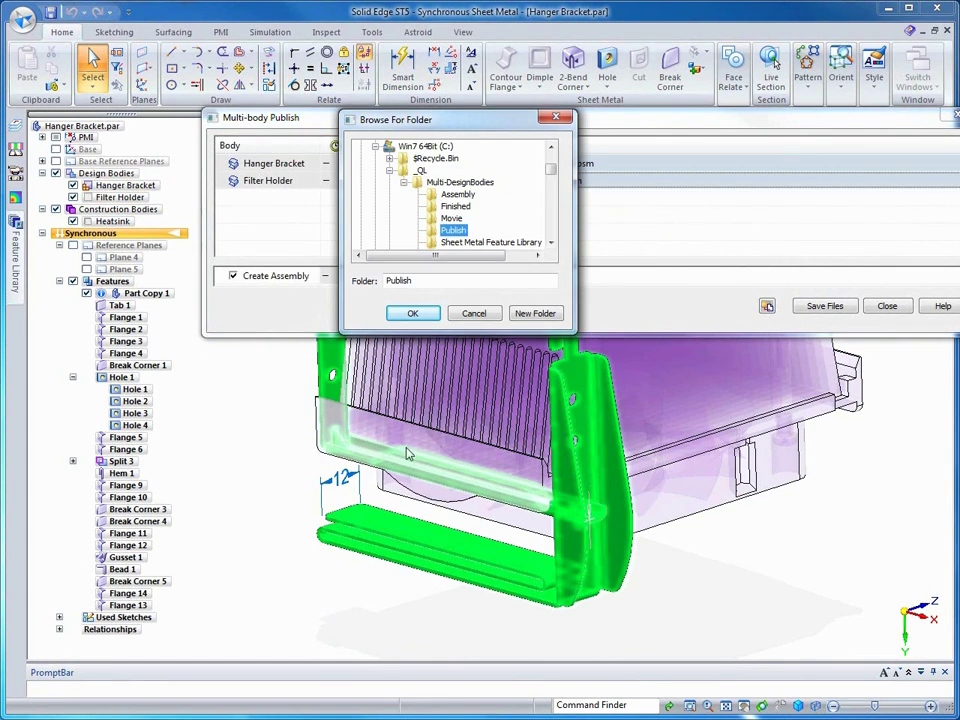
{"action": "left_click", "coordinate": [412, 314]}
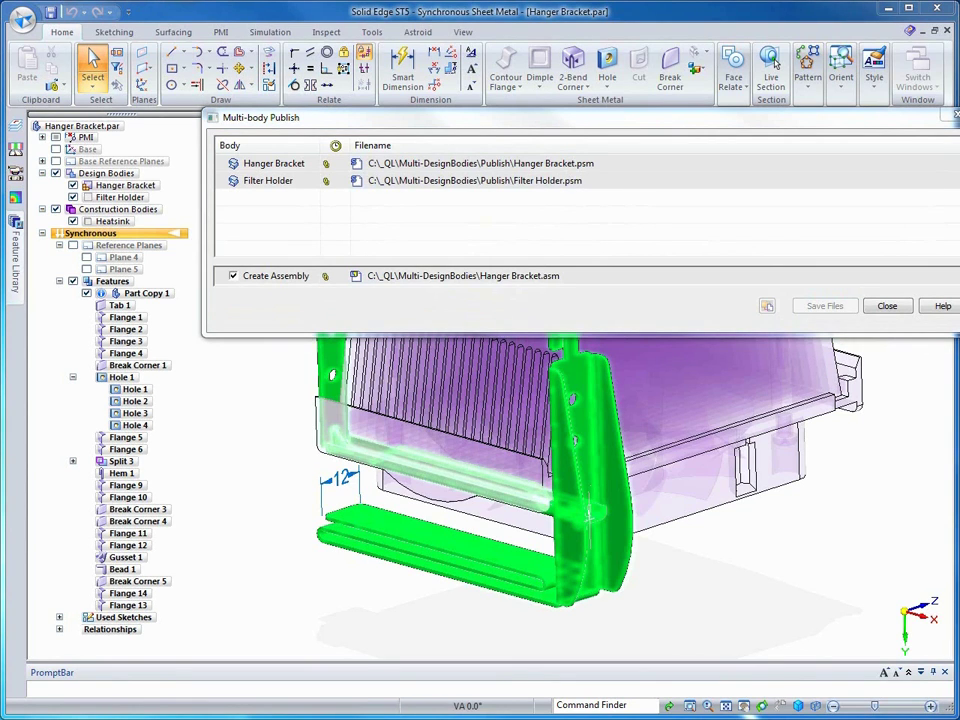
Open the published Hanger Bracket.asm assembly, and open its Hanger Bracket.psm component from the Assembly Copy
{"action": "left_click", "coordinate": [405, 276]}
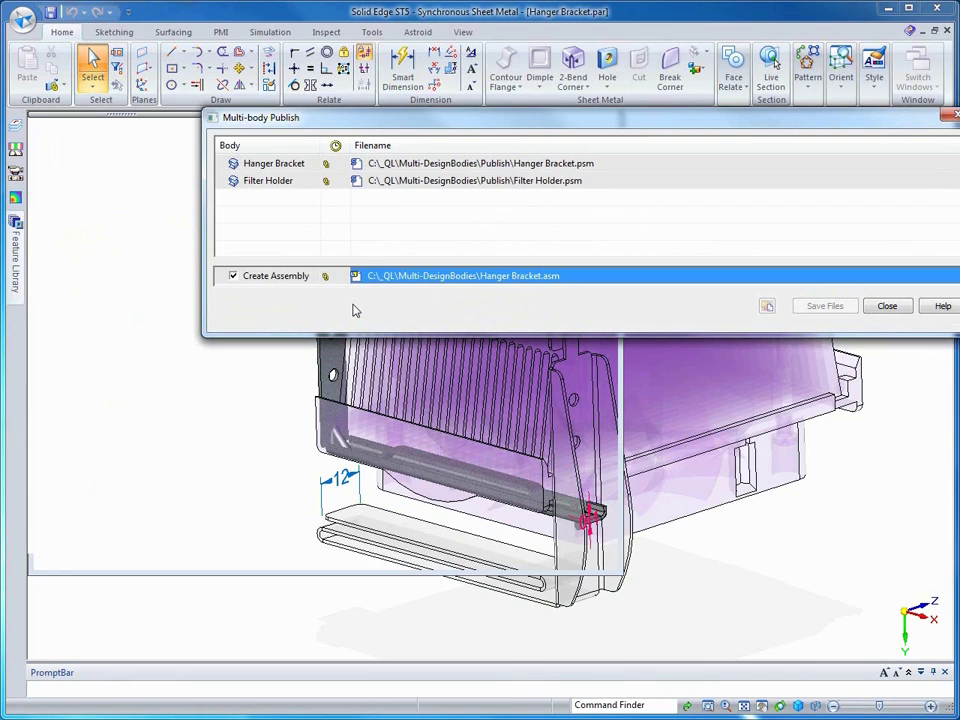
{"action": "double_click", "coordinate": [281, 276]}
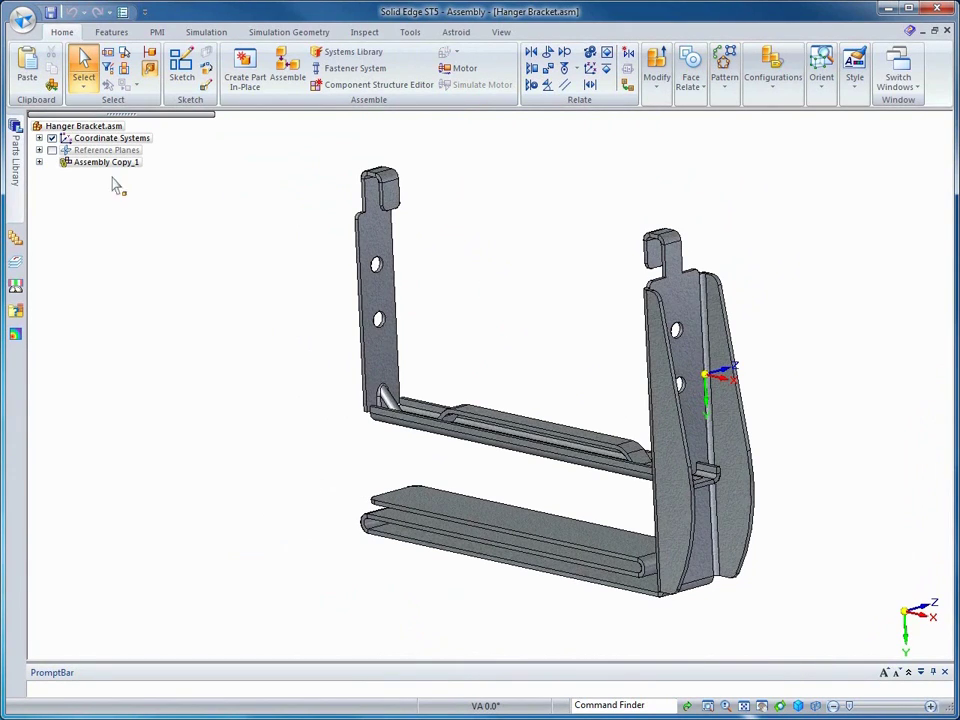
{"action": "left_click", "coordinate": [39, 162]}
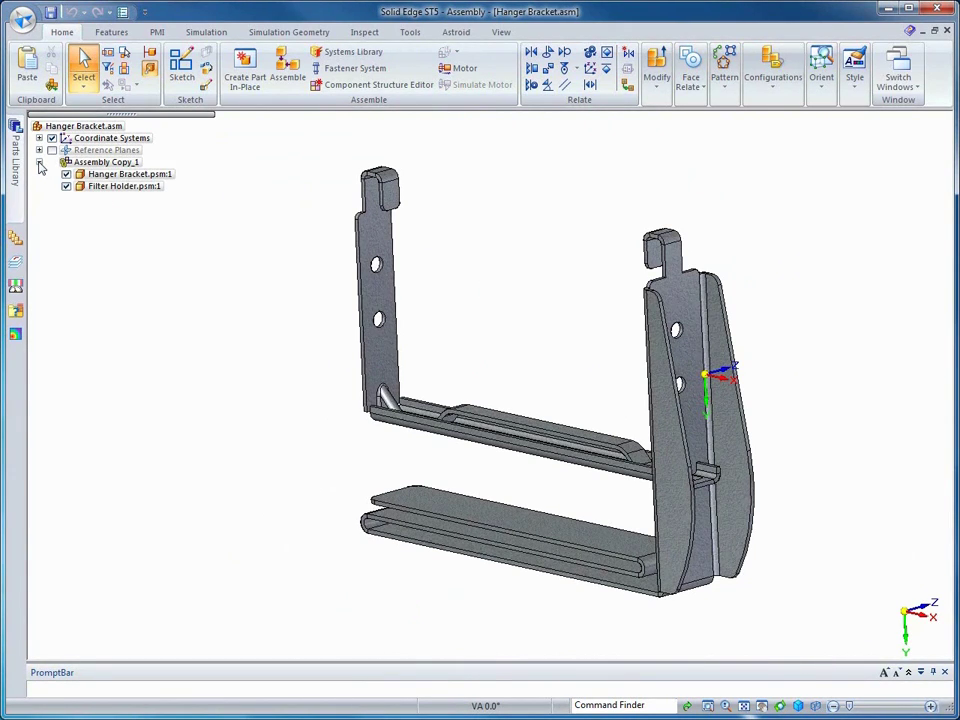
{"action": "left_click", "coordinate": [112, 176]}
{"action": "right_click", "coordinate": [112, 177]}
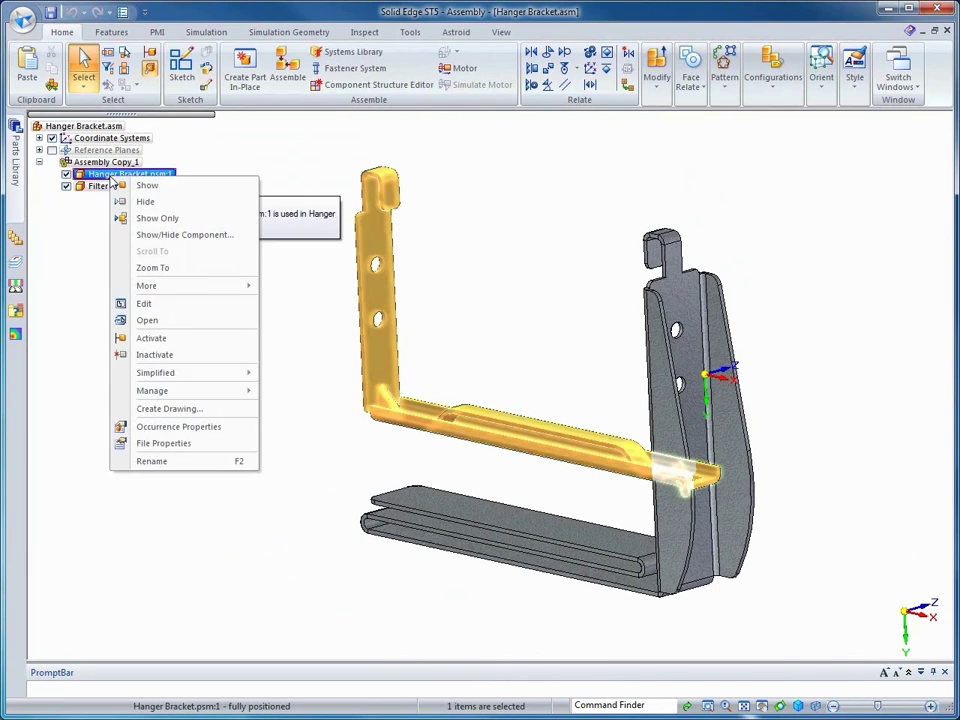
{"action": "left_click", "coordinate": [124, 320]}
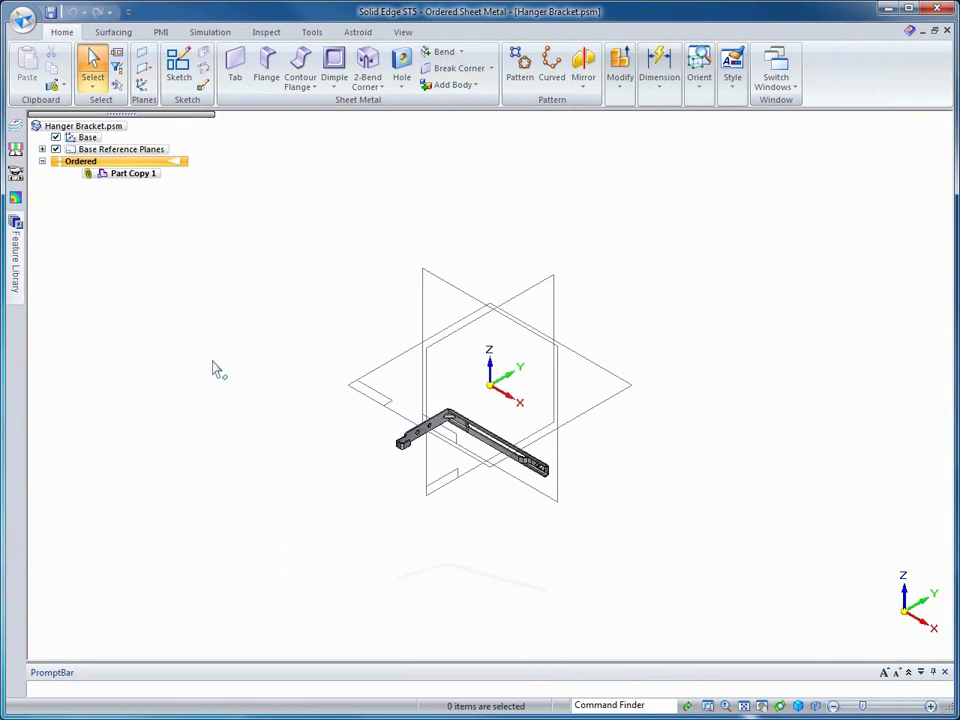
Hide the base coordinate system and reference planes, and flatten the bracket from the long arm's inner face and its edge
{"action": "left_click", "coordinate": [56, 149]}
{"action": "left_click", "coordinate": [56, 137]}
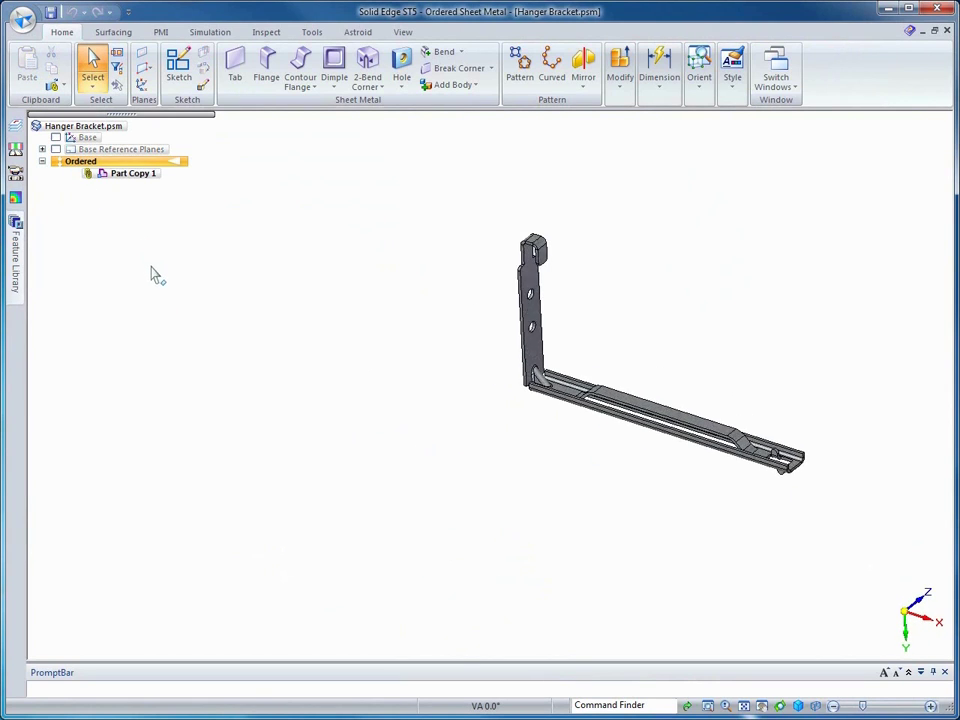
{"action": "left_click", "coordinate": [311, 32]}
{"action": "left_click", "coordinate": [115, 52]}
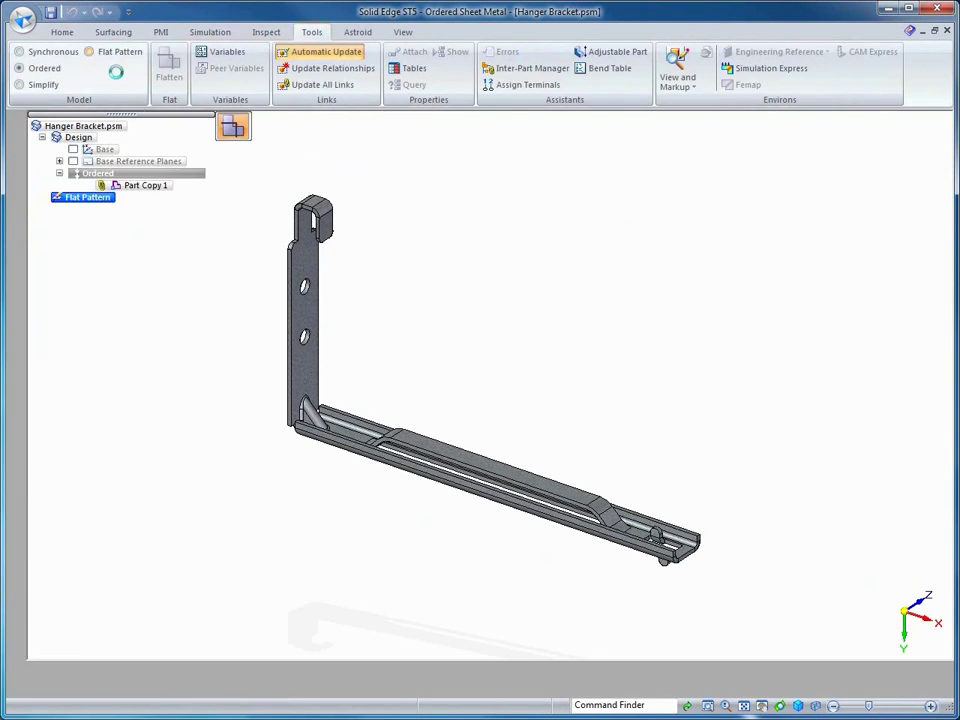
{"action": "left_click", "coordinate": [355, 438]}
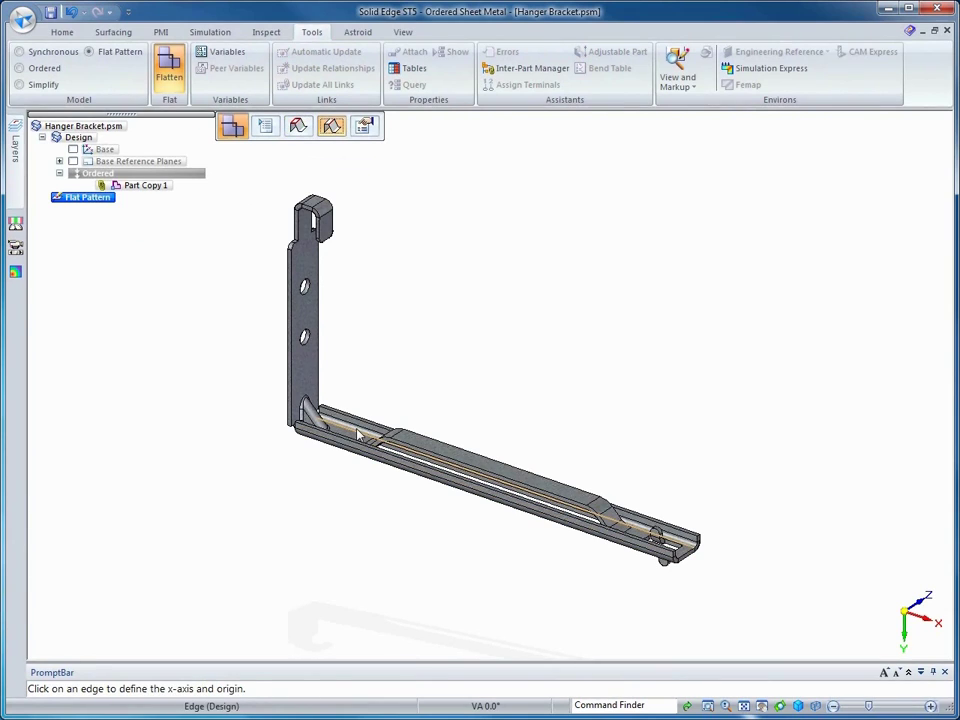
{"action": "left_click", "coordinate": [357, 437]}
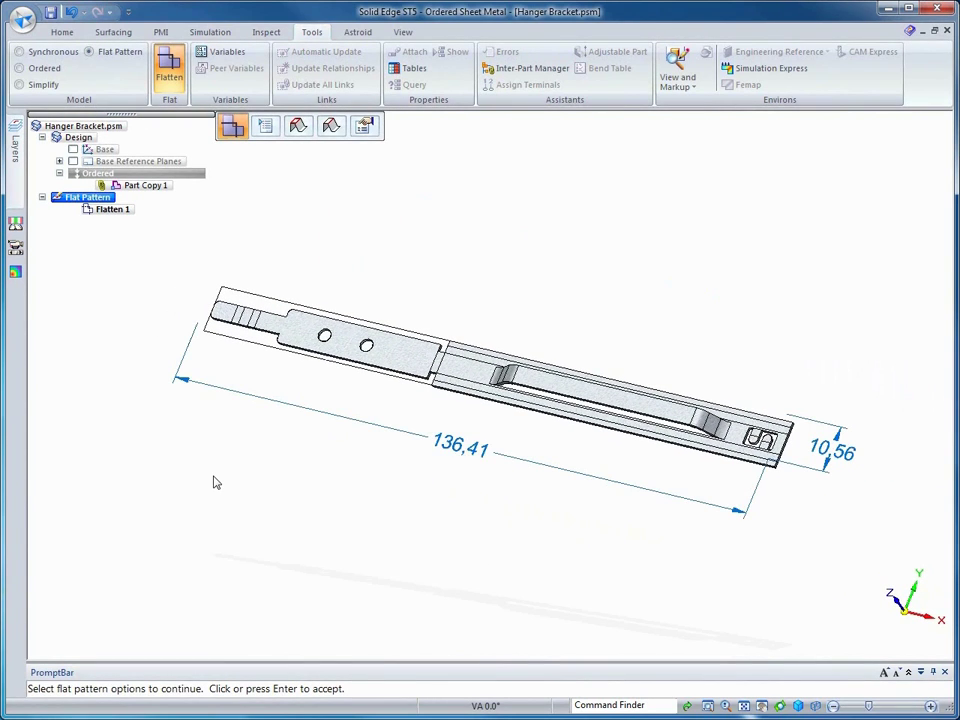
{"action": "key", "text": "Escape"}
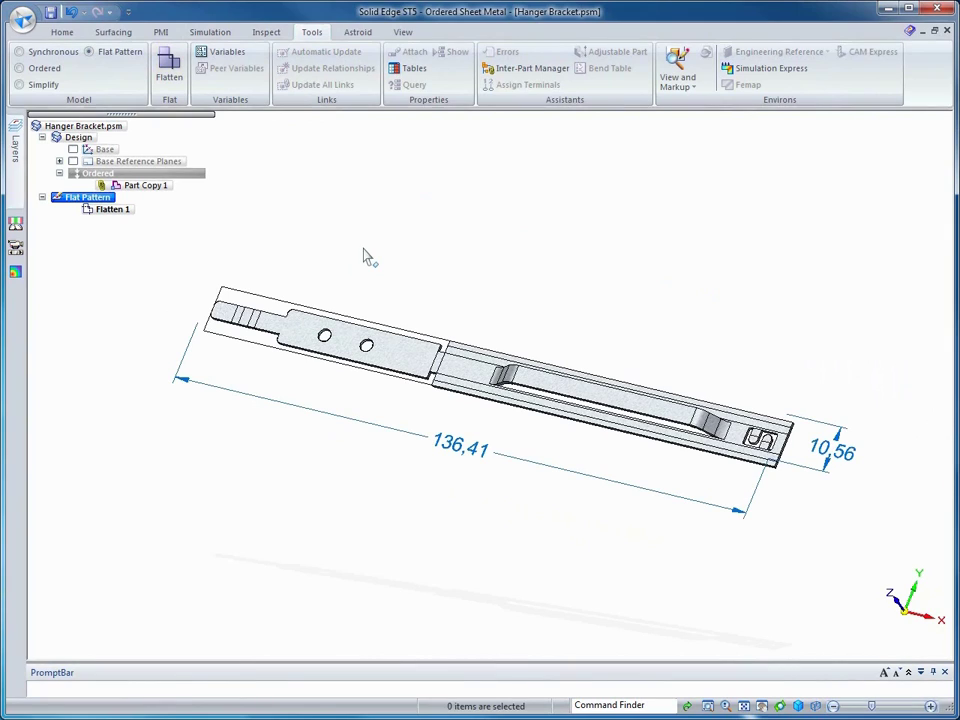
{"action": "left_click", "coordinate": [62, 32]}
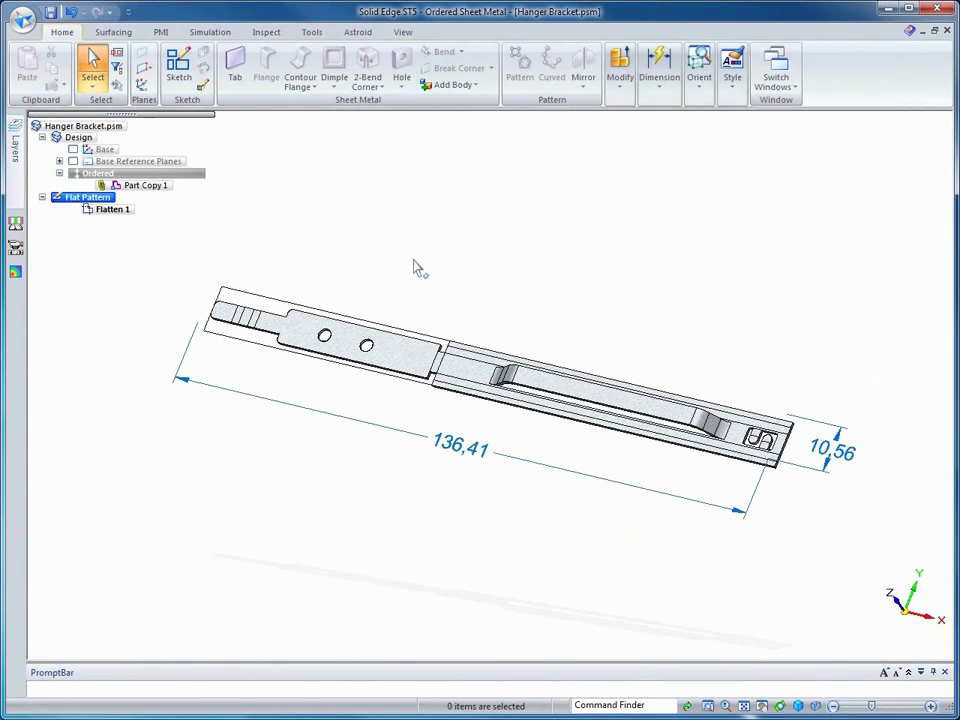
Close Hanger Bracket.psm and Hanger Bracket.asm, saving the changes to both documents
{"action": "left_click", "coordinate": [946, 31]}
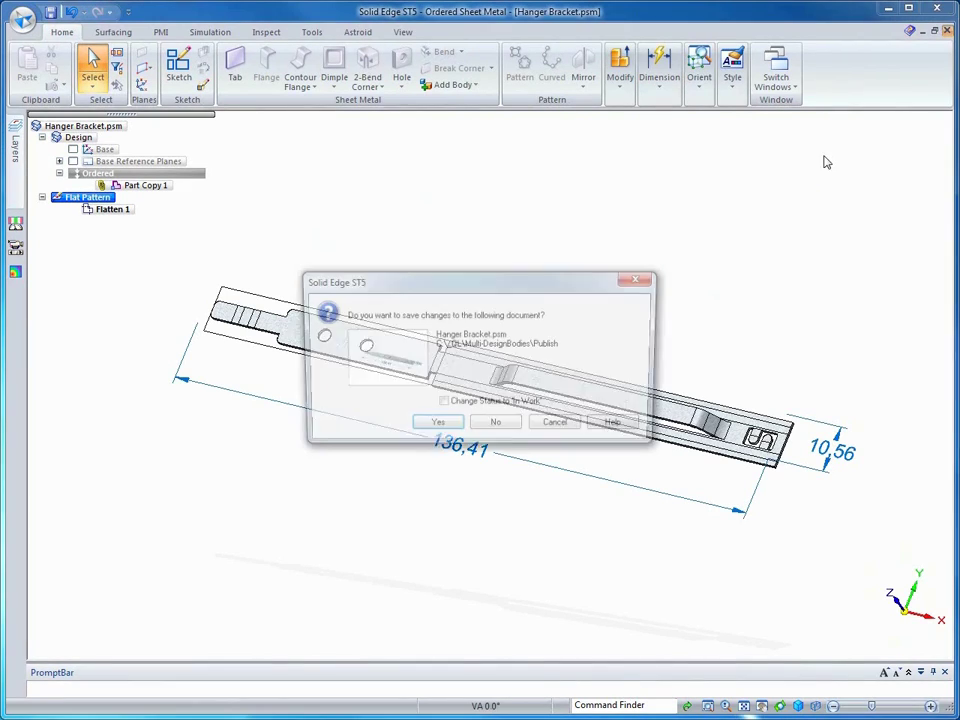
{"action": "left_click", "coordinate": [437, 427]}
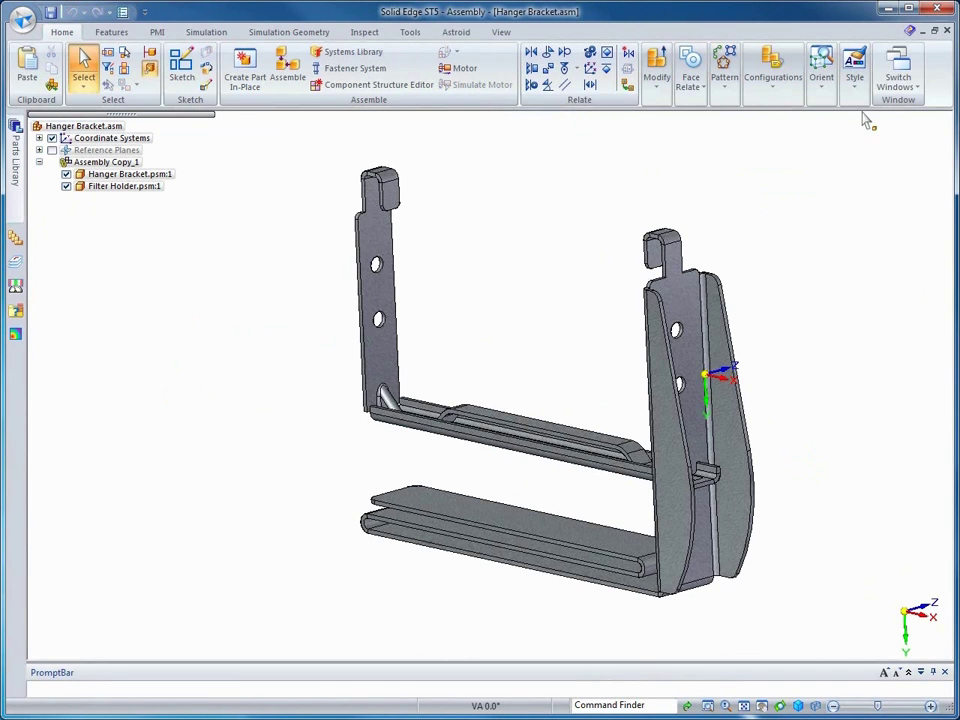
{"action": "left_click", "coordinate": [948, 33]}
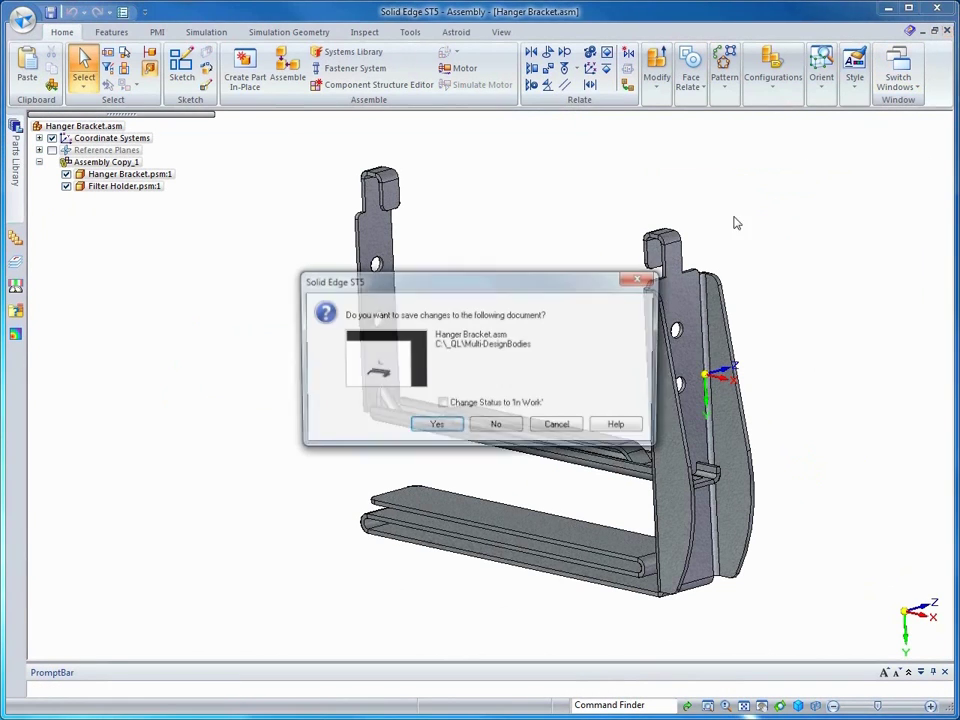
{"action": "left_click", "coordinate": [437, 424]}
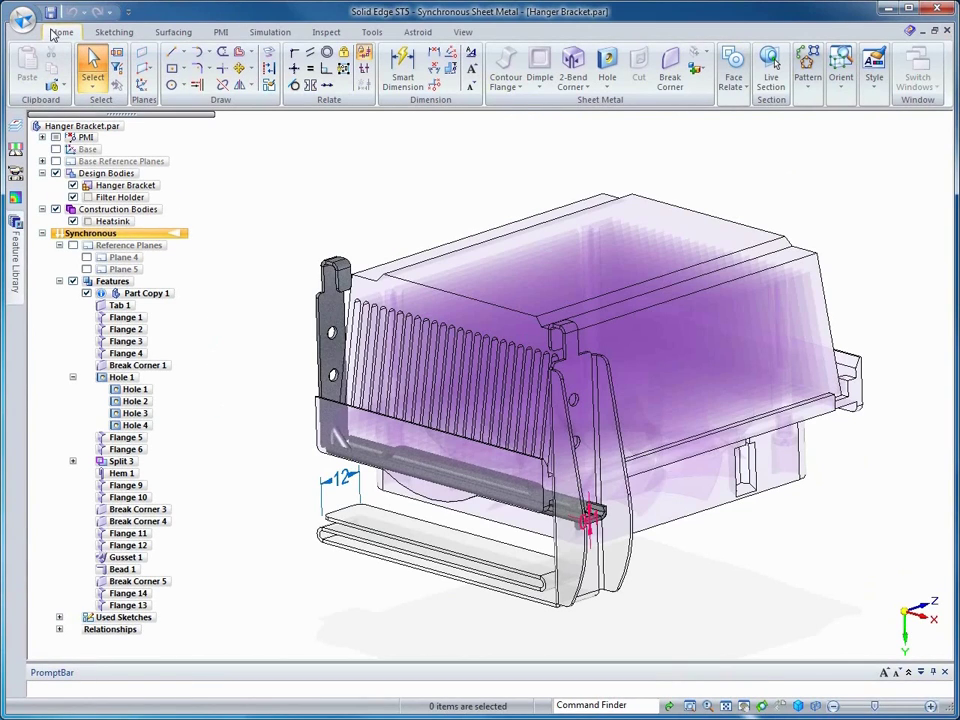
Open the Hanger Bracket.dft drawing from the Finished folder and view its whole first sheet
{"action": "left_click", "coordinate": [22, 17]}
{"action": "left_click", "coordinate": [41, 79]}
{"action": "double_click", "coordinate": [219, 192]}
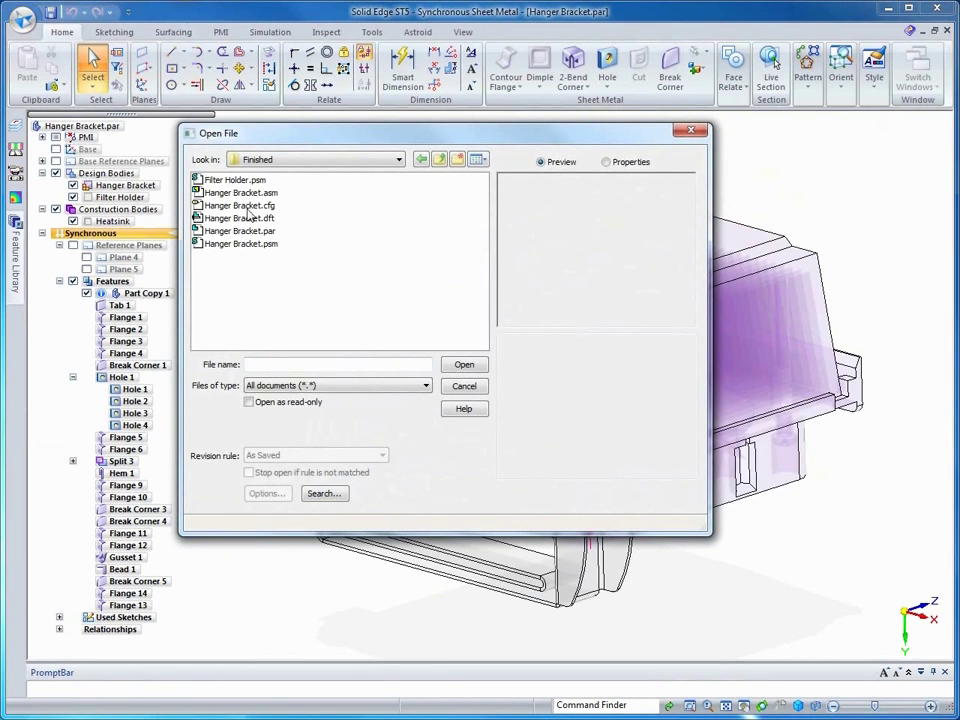
{"action": "left_click", "coordinate": [238, 218]}
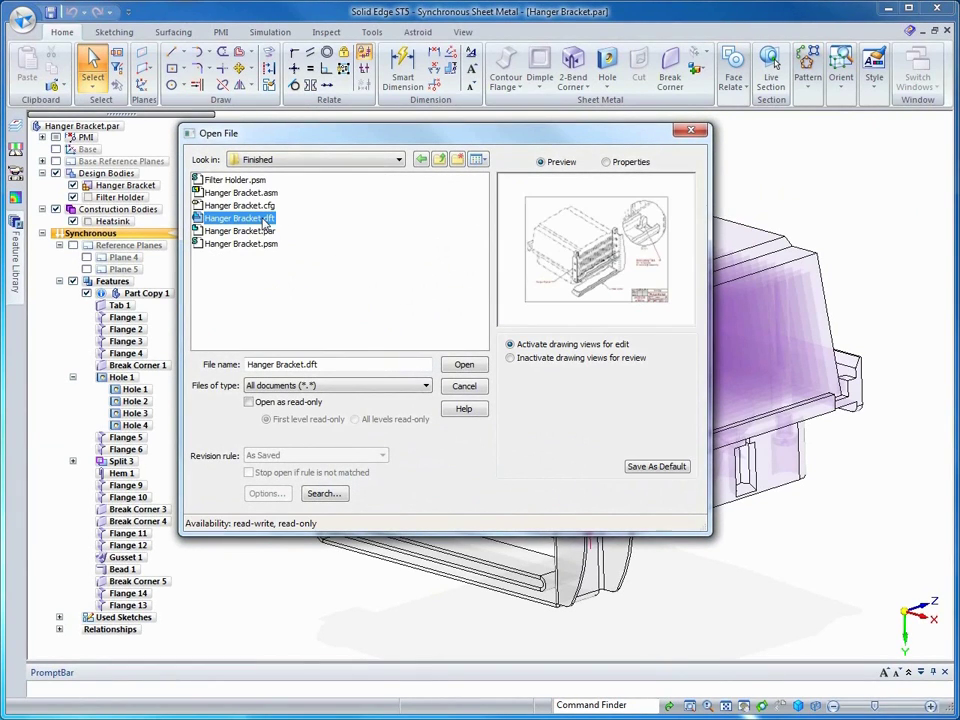
{"action": "left_click", "coordinate": [464, 366]}
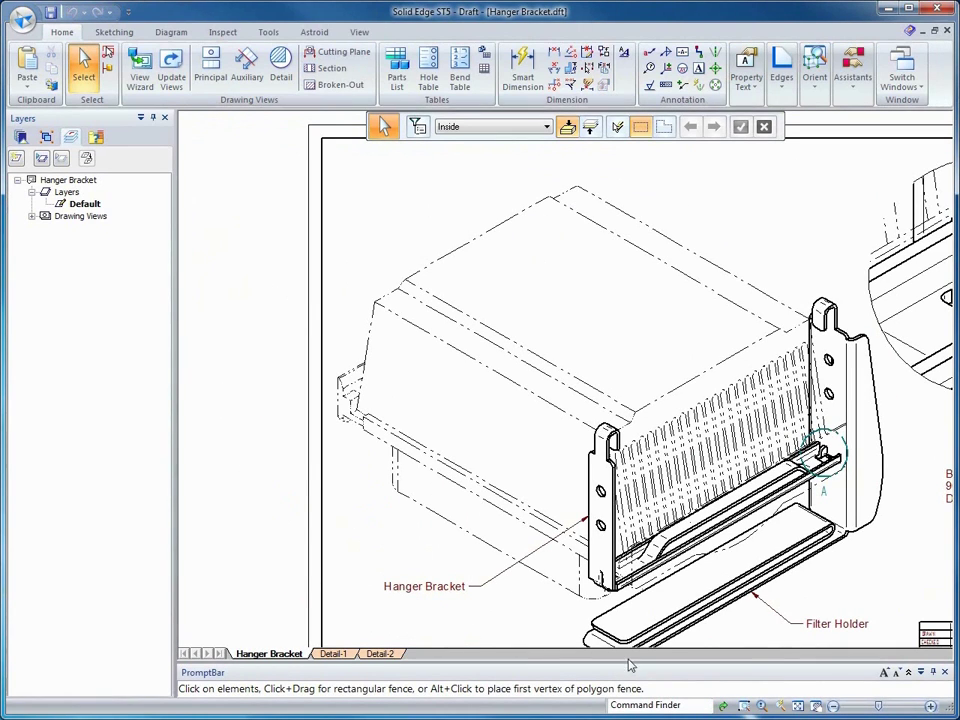
{"action": "left_click", "coordinate": [798, 706]}
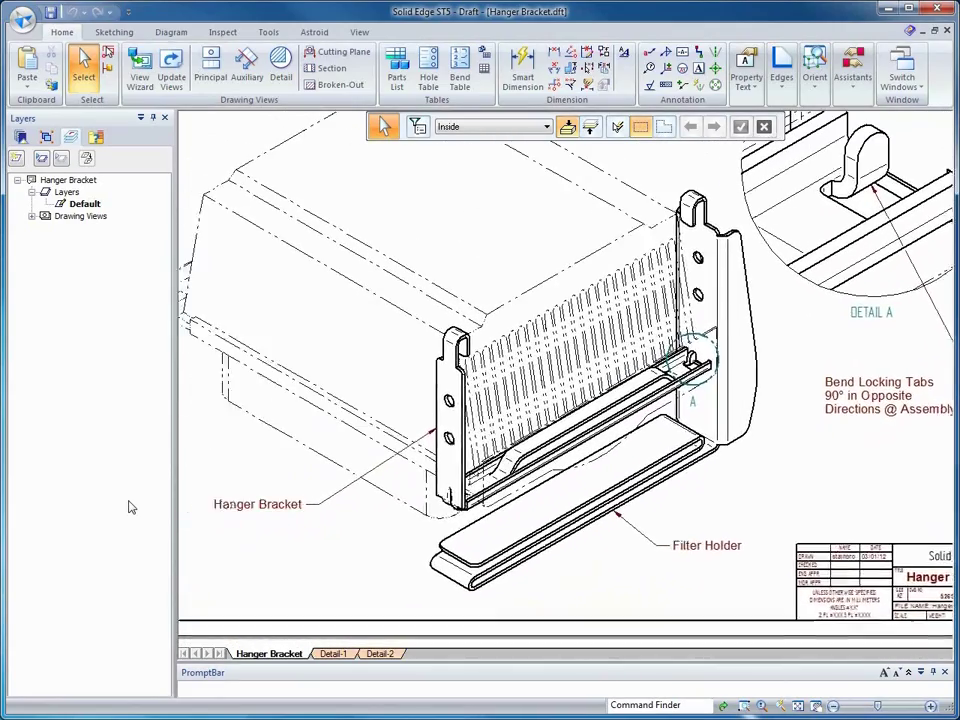
{"action": "key", "text": "ctrl+f"}
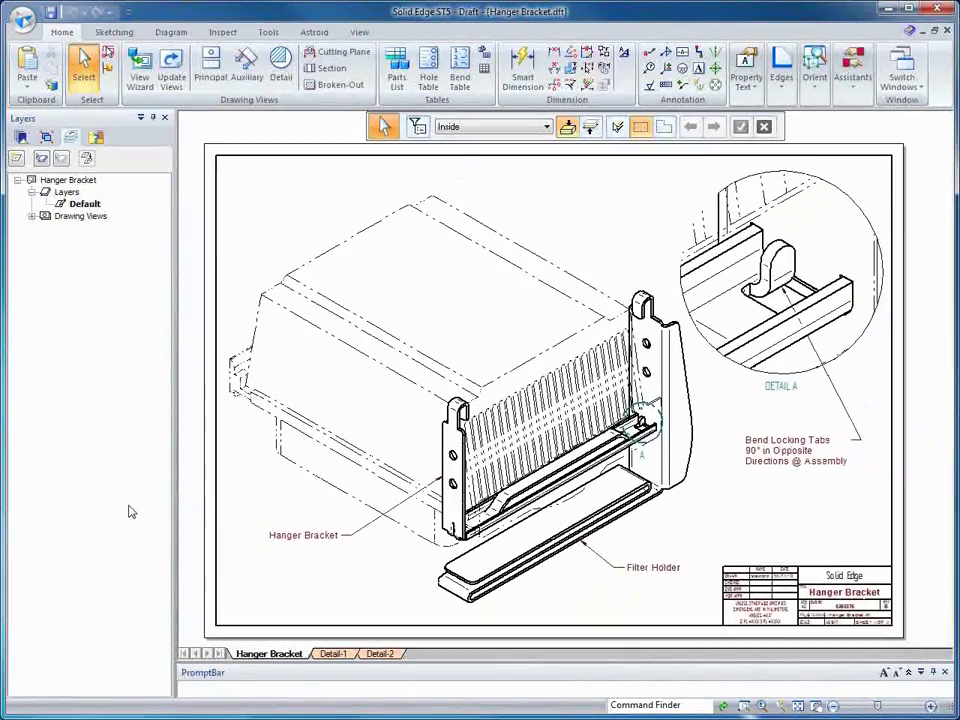
Review the Detail-1, Detail-2 and Hanger Bracket drawing sheets, and return to the Hanger Bracket.par model
{"action": "left_click", "coordinate": [340, 655]}
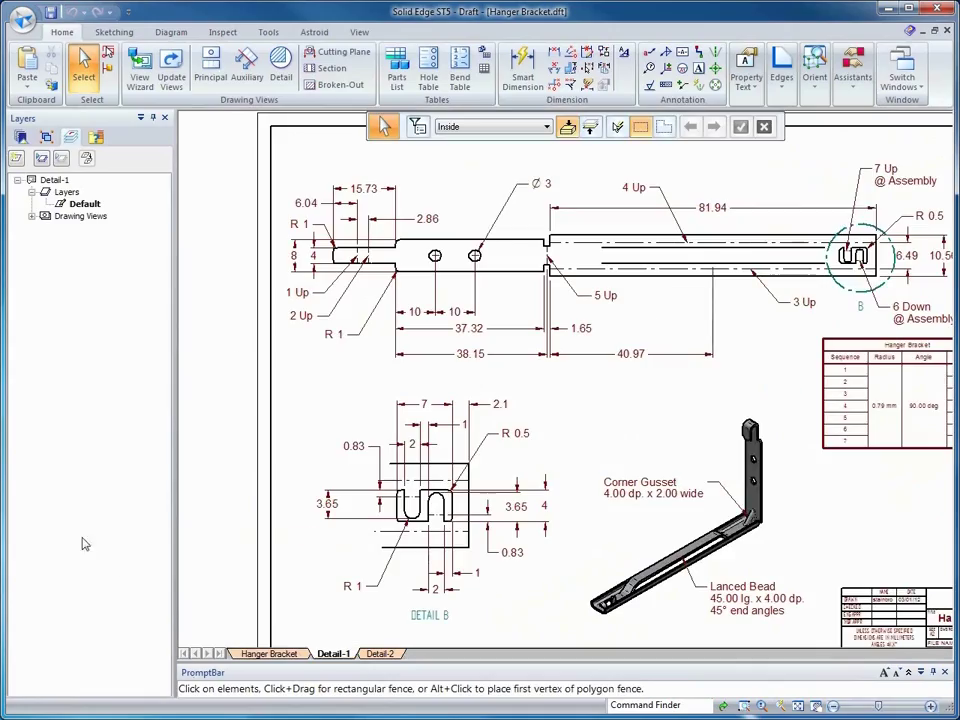
{"action": "key", "text": "ctrl+f"}
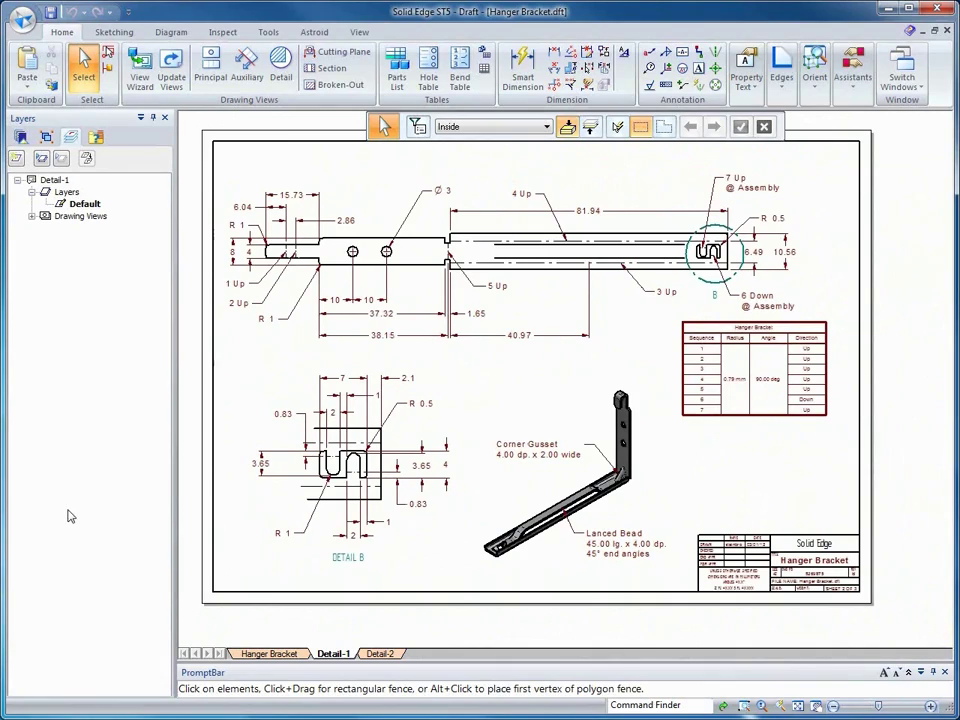
{"action": "left_click", "coordinate": [383, 654]}
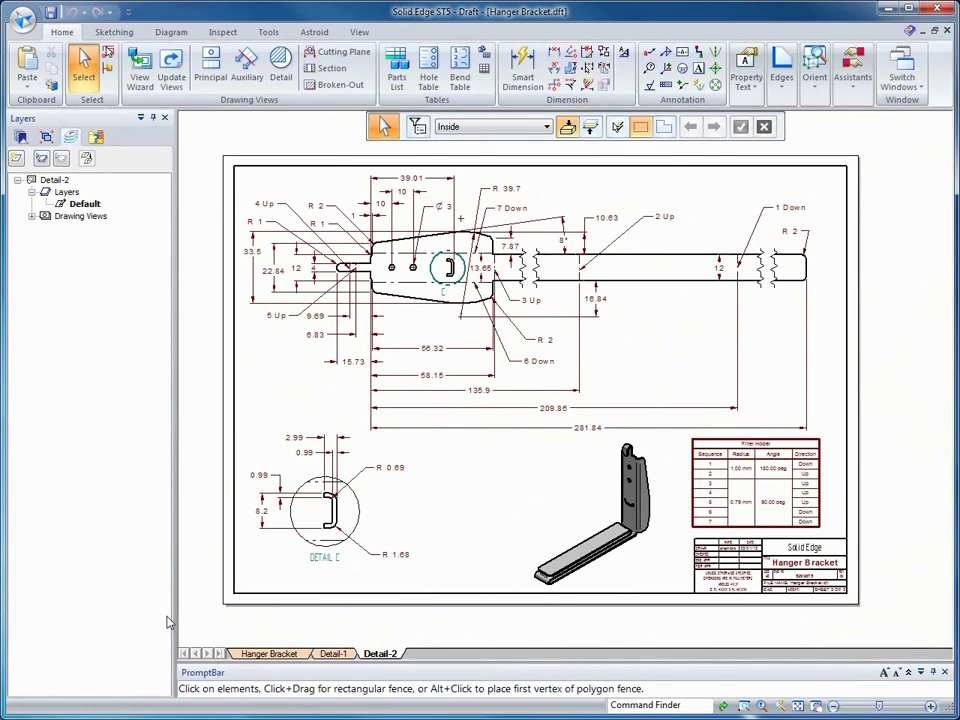
{"action": "left_click", "coordinate": [266, 654]}
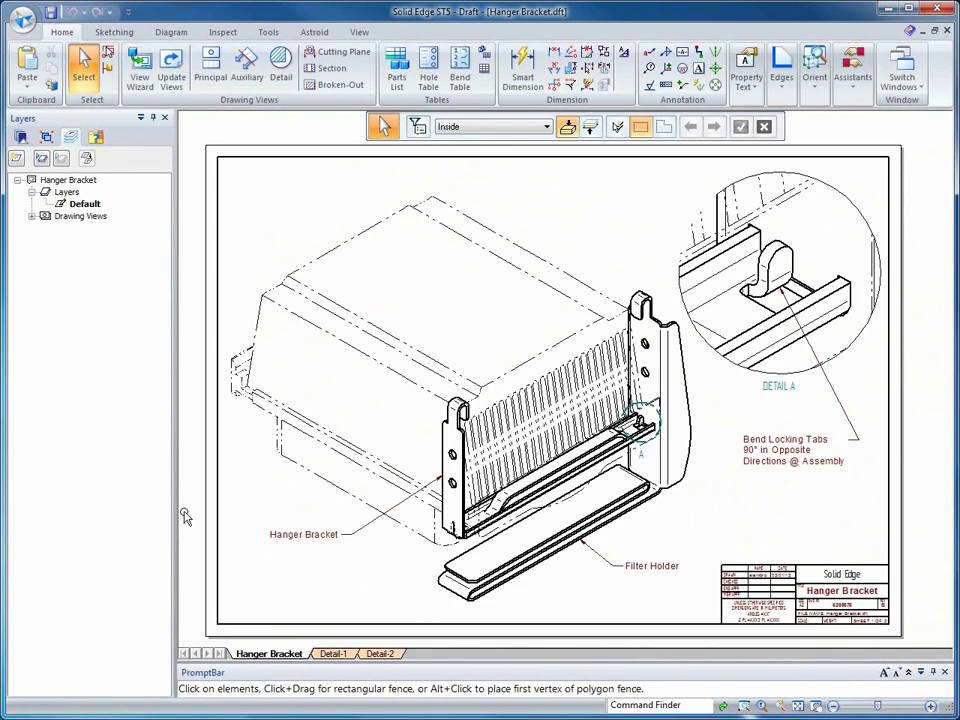
{"action": "left_click", "coordinate": [886, 90]}
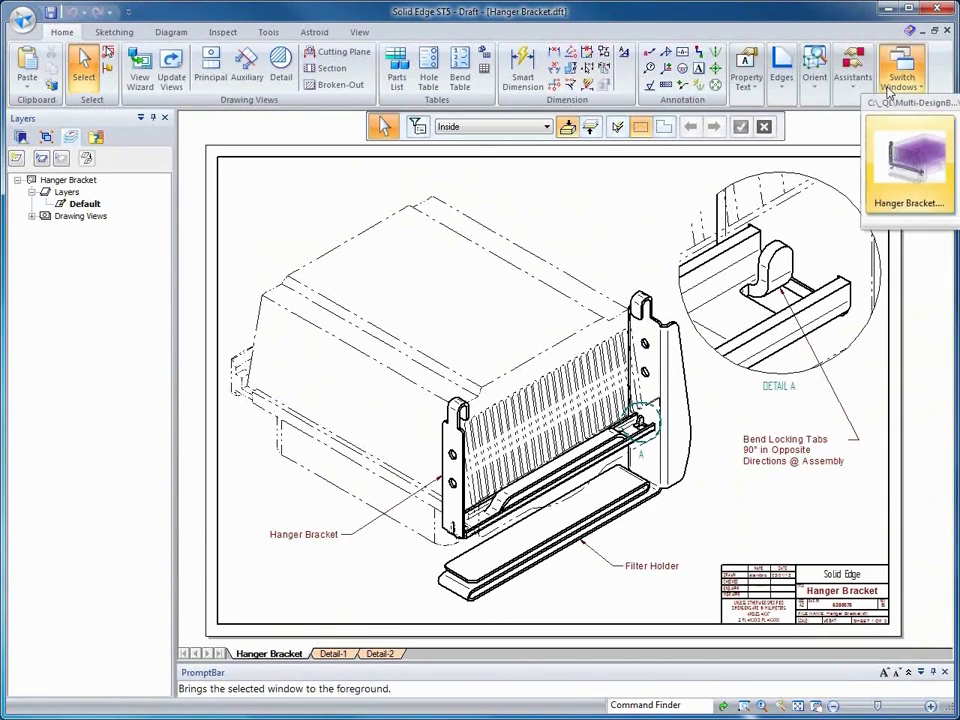
{"action": "left_click", "coordinate": [905, 150]}
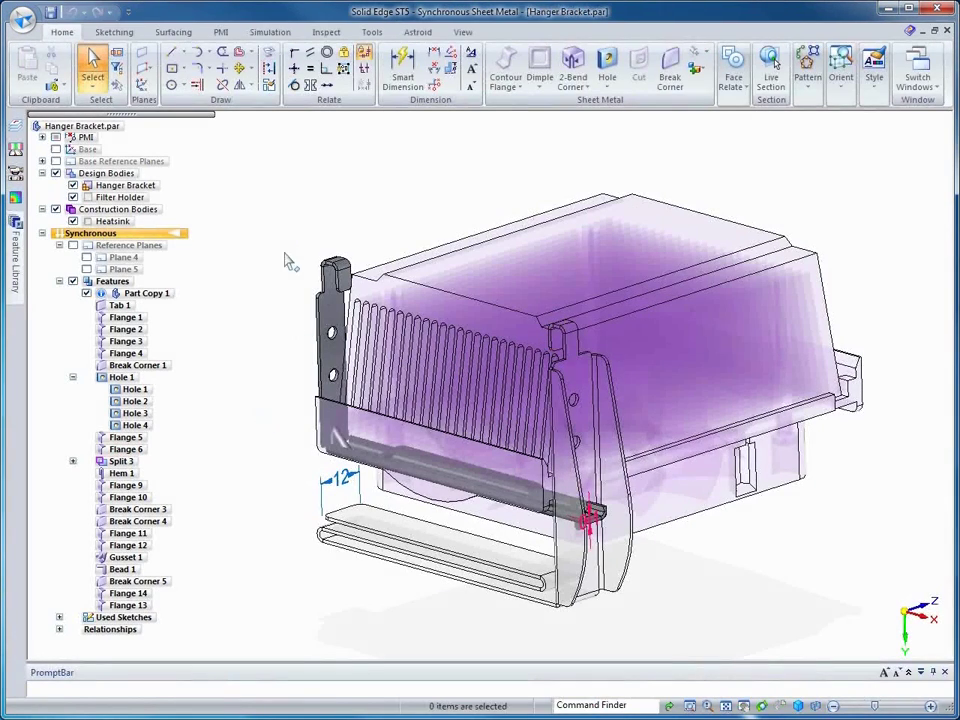